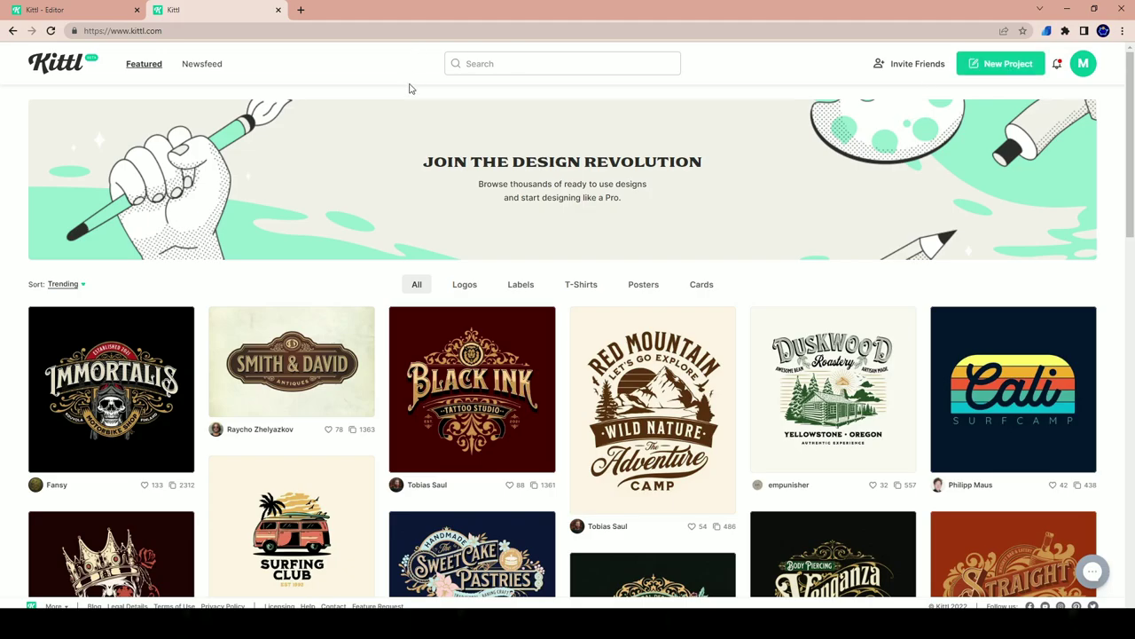
- Browse the featured design templates on the Kittl home page and look at the open Forever be Wild and Free project
scroll(178, 337, "down", 10)
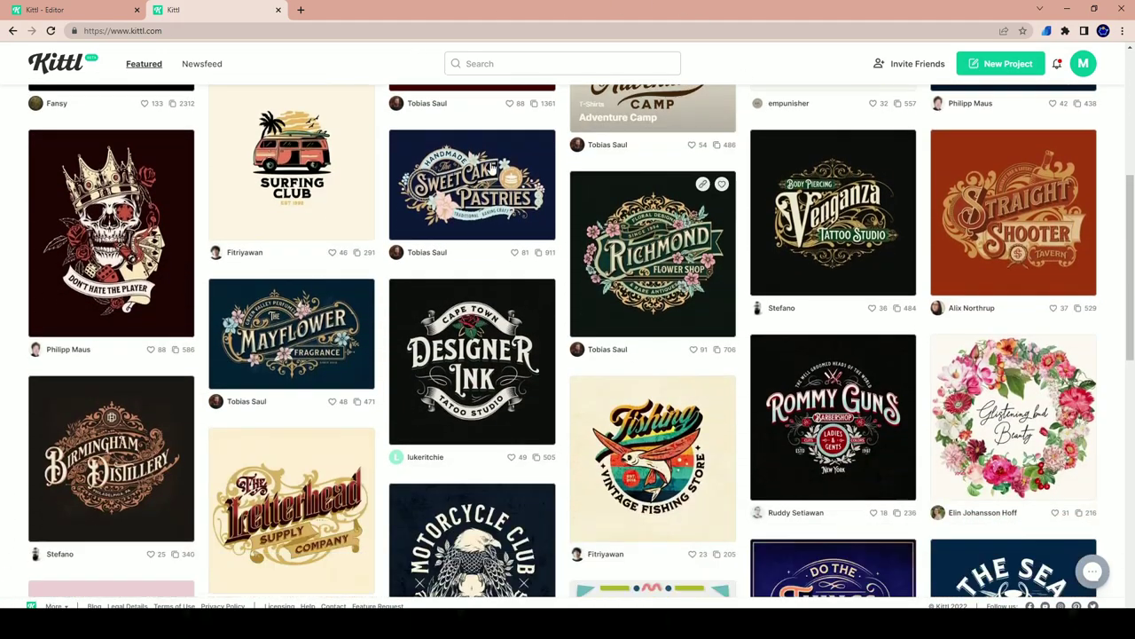
scroll(376, 203, "up", 10)
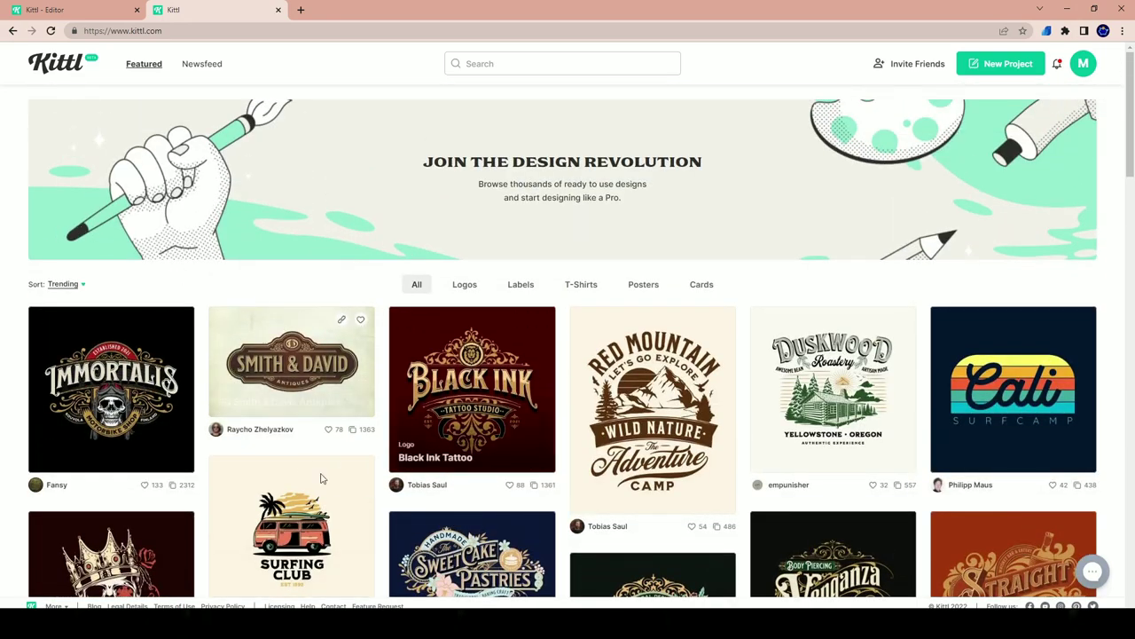
scroll(485, 294, "down", 3)
scroll(485, 293, "up", 3)
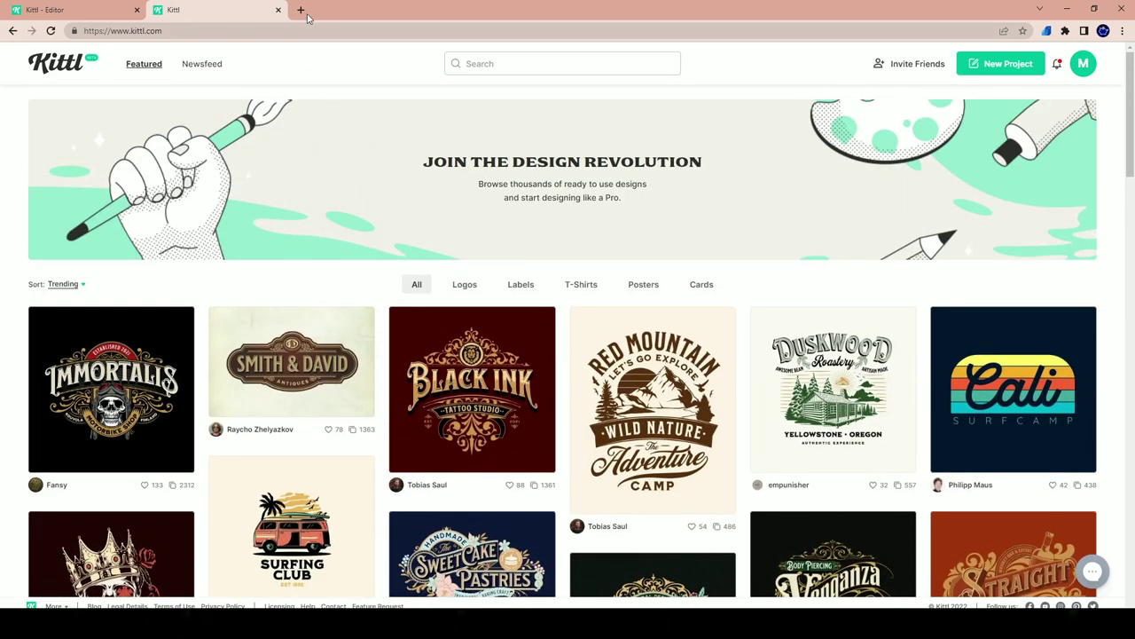
left_click(80, 10)
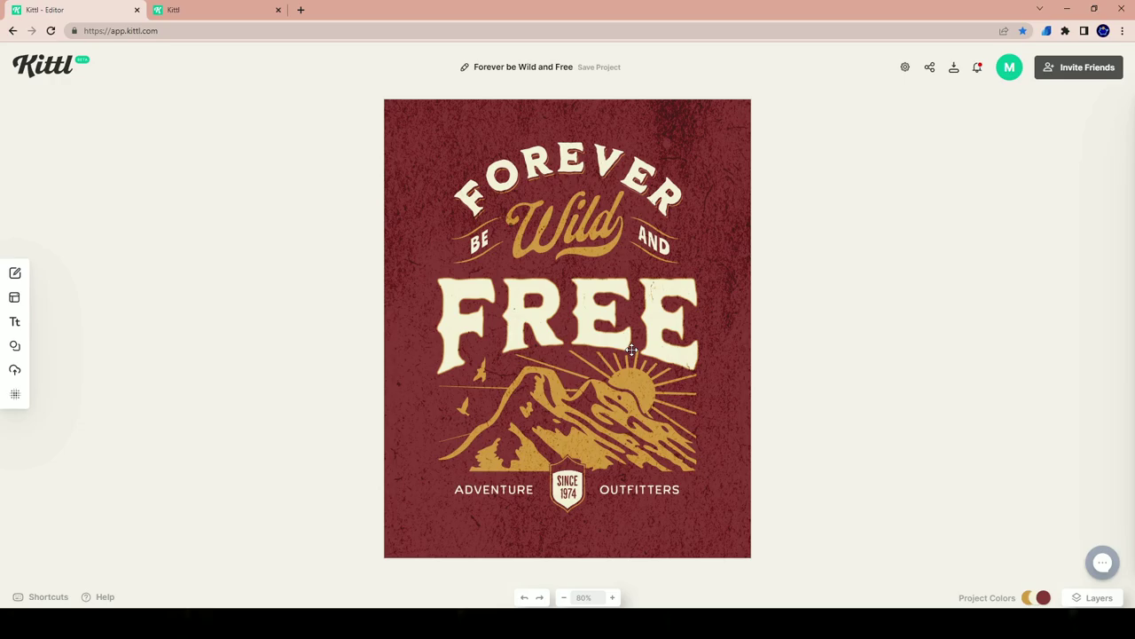
left_click(182, 10)
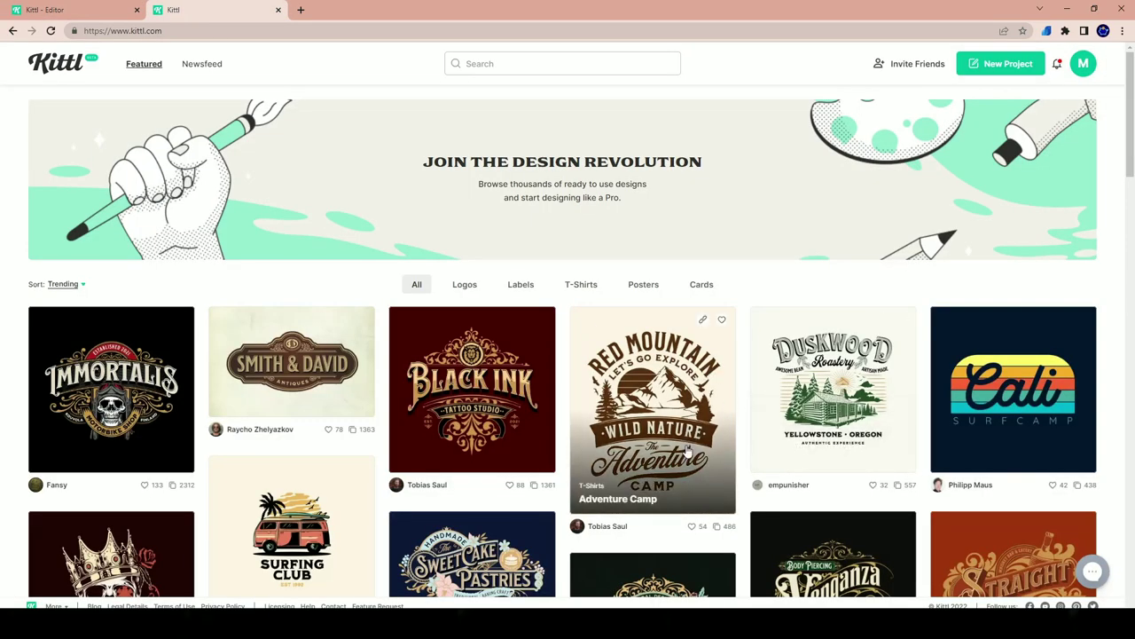
- Like the Adventure Camp T-shirt template and open it in the editor
left_click(722, 322)
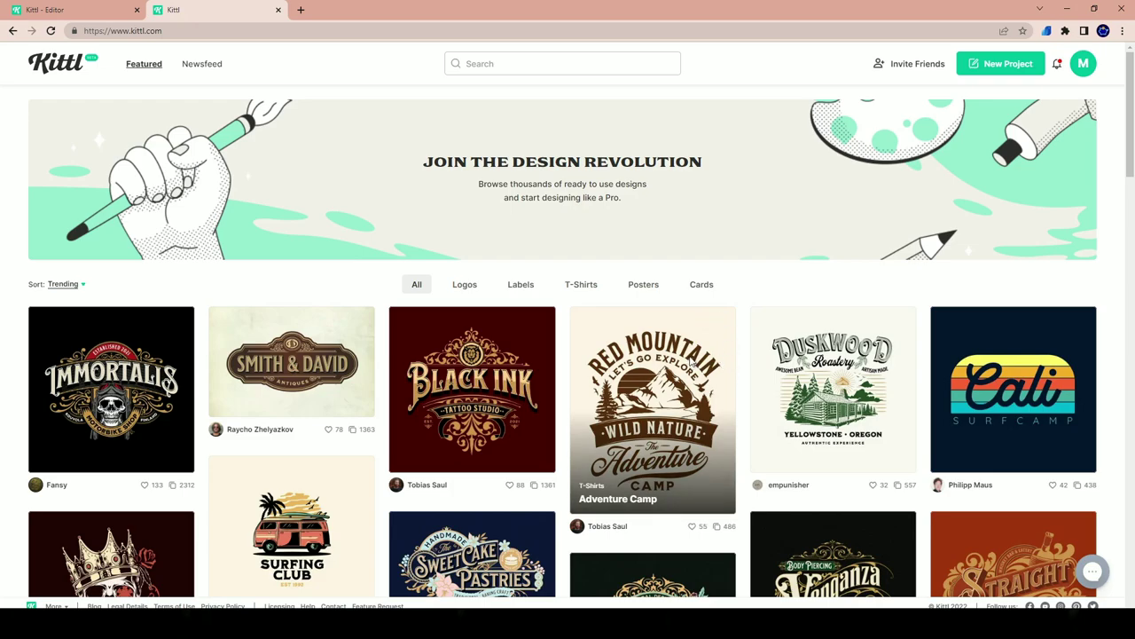
left_click(691, 363)
left_click(566, 122)
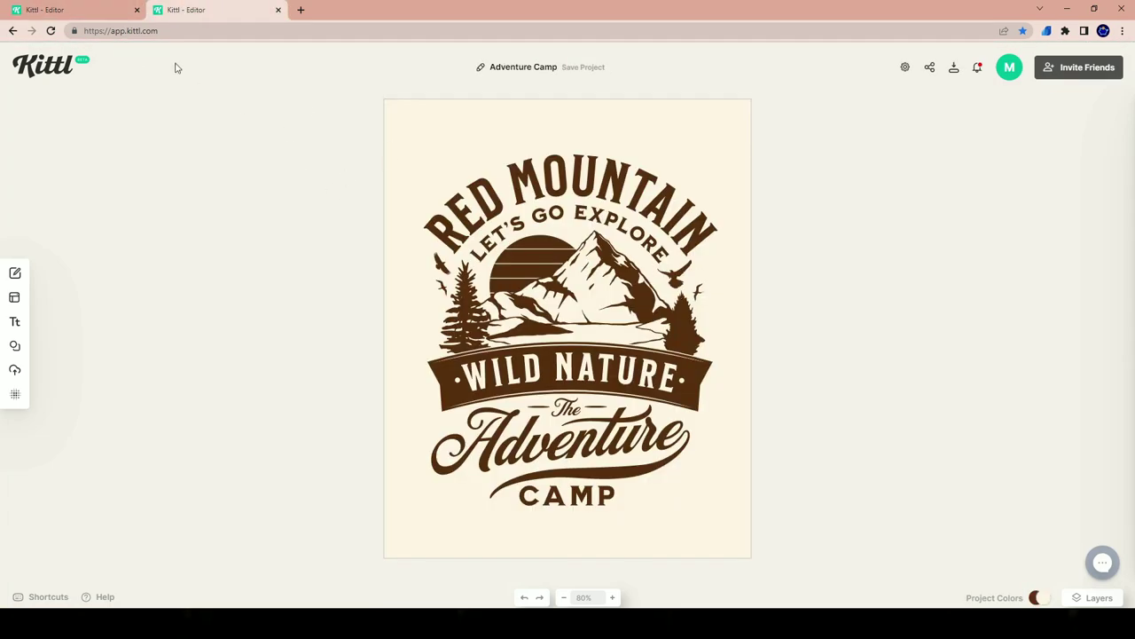
- View the POD Design Course and Redbubble Tag Course pages on autopilotpassiveincome.com in a new tab, and return to the Adventure Camp project
key("ctrl+Tab")
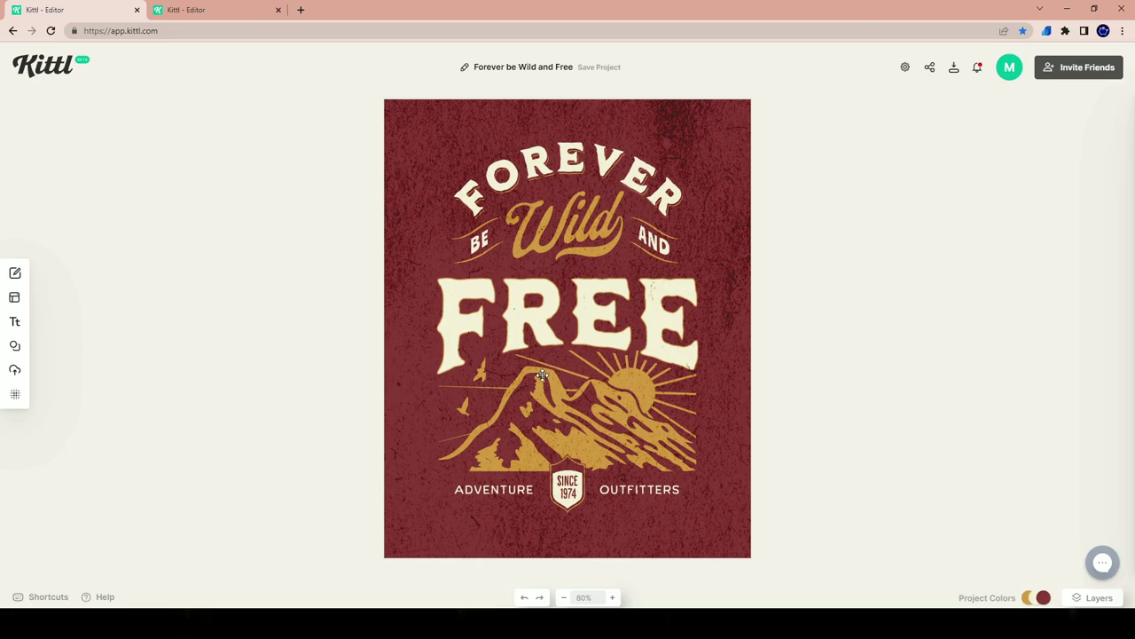
left_click(299, 11)
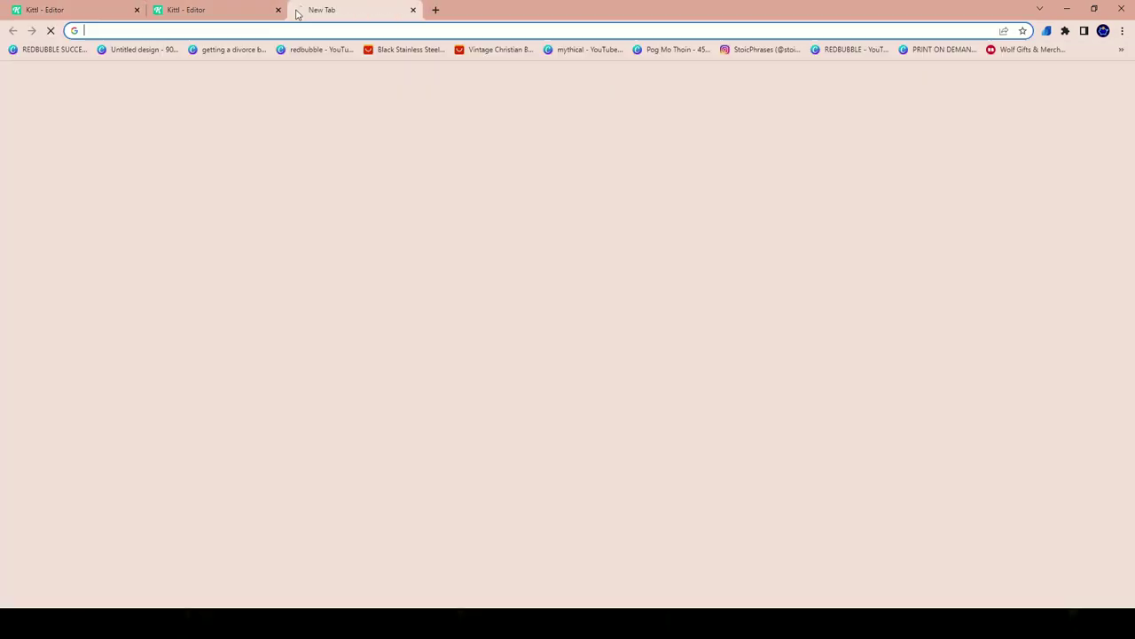
type("aut")
key("Return")
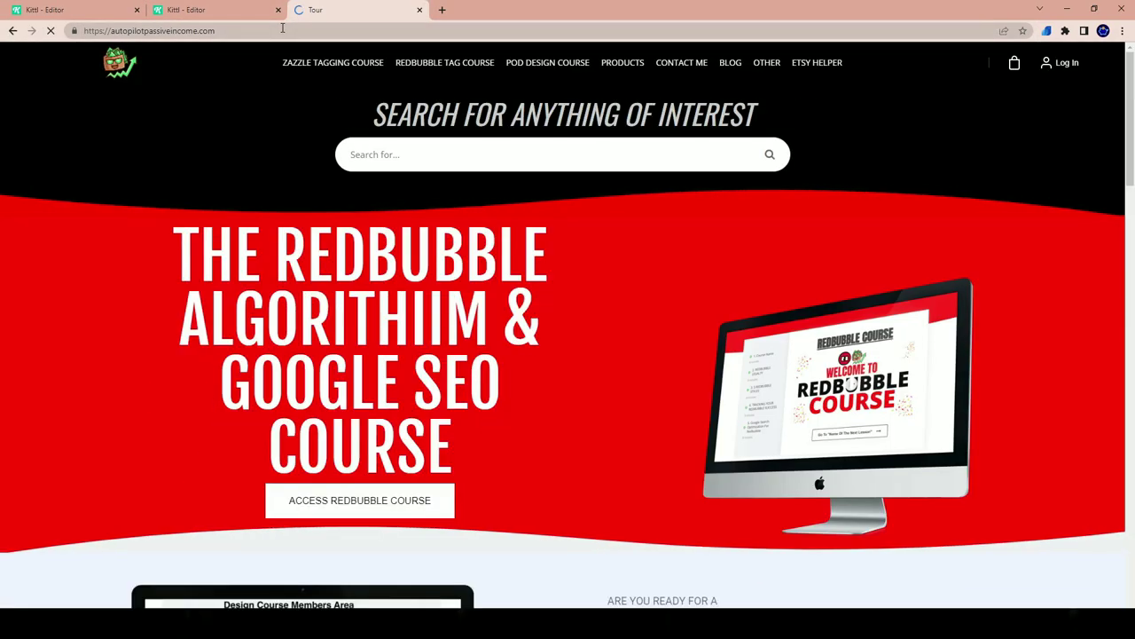
left_click(538, 62)
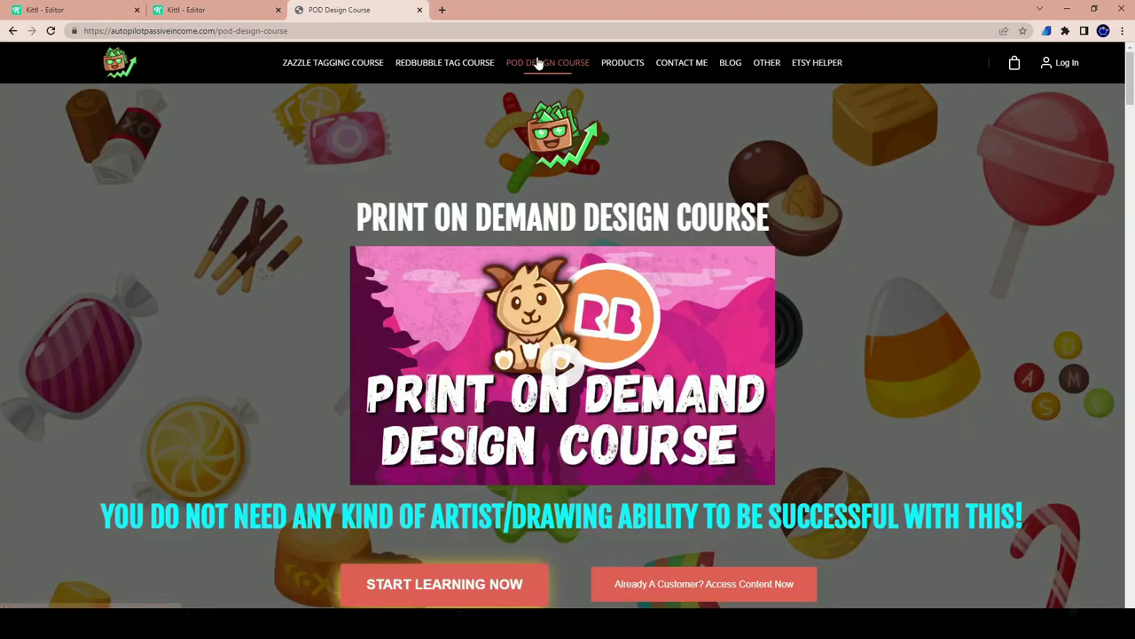
left_click(400, 62)
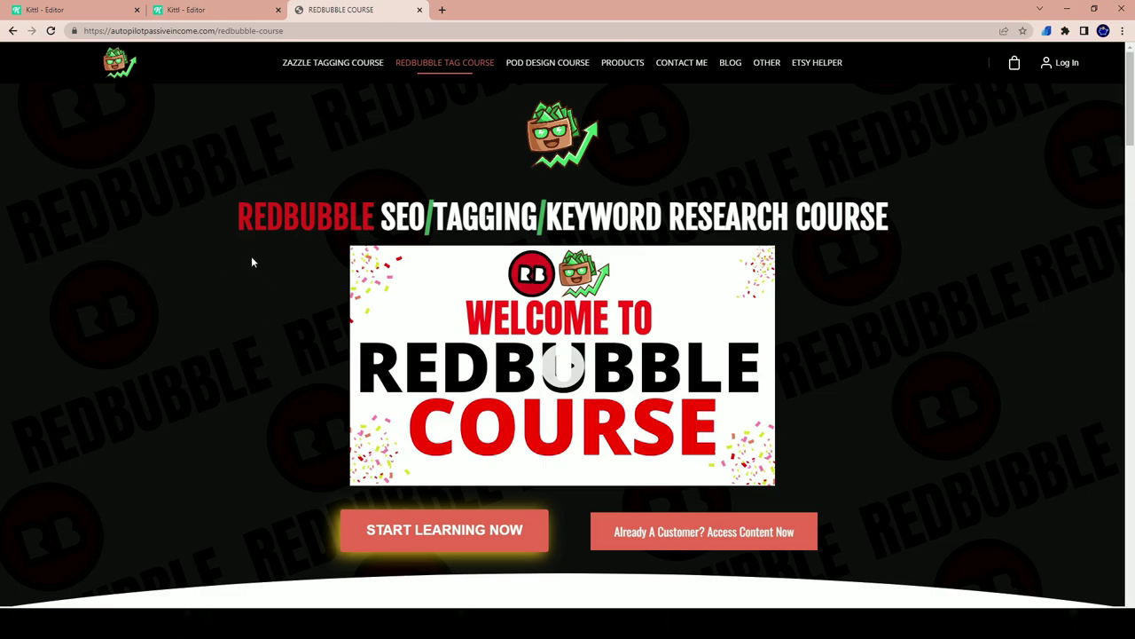
left_click(197, 8)
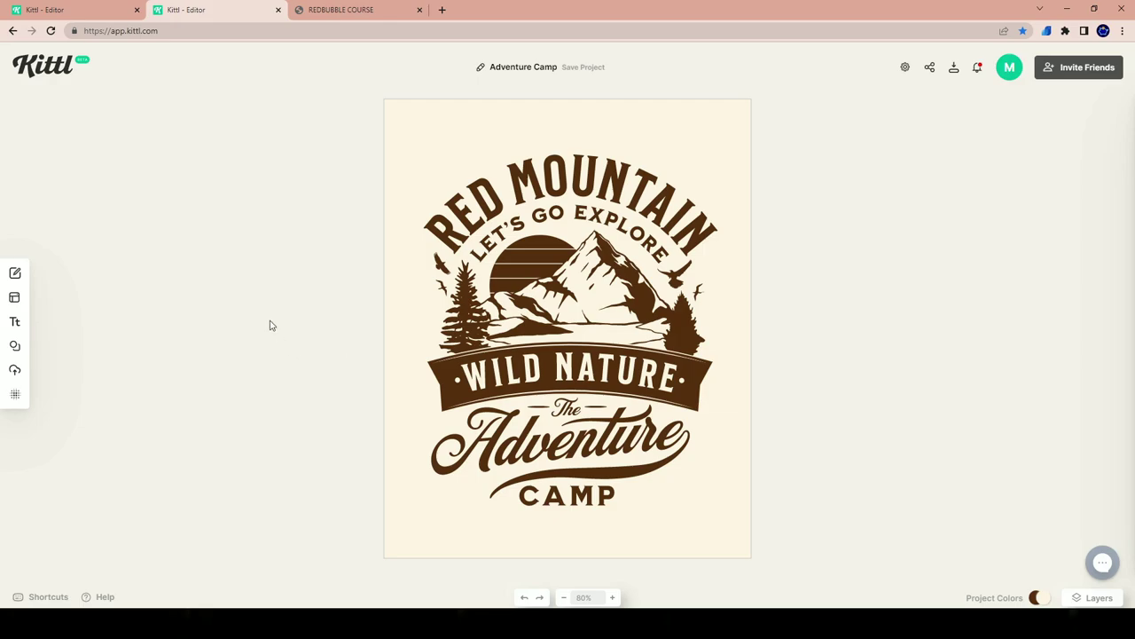
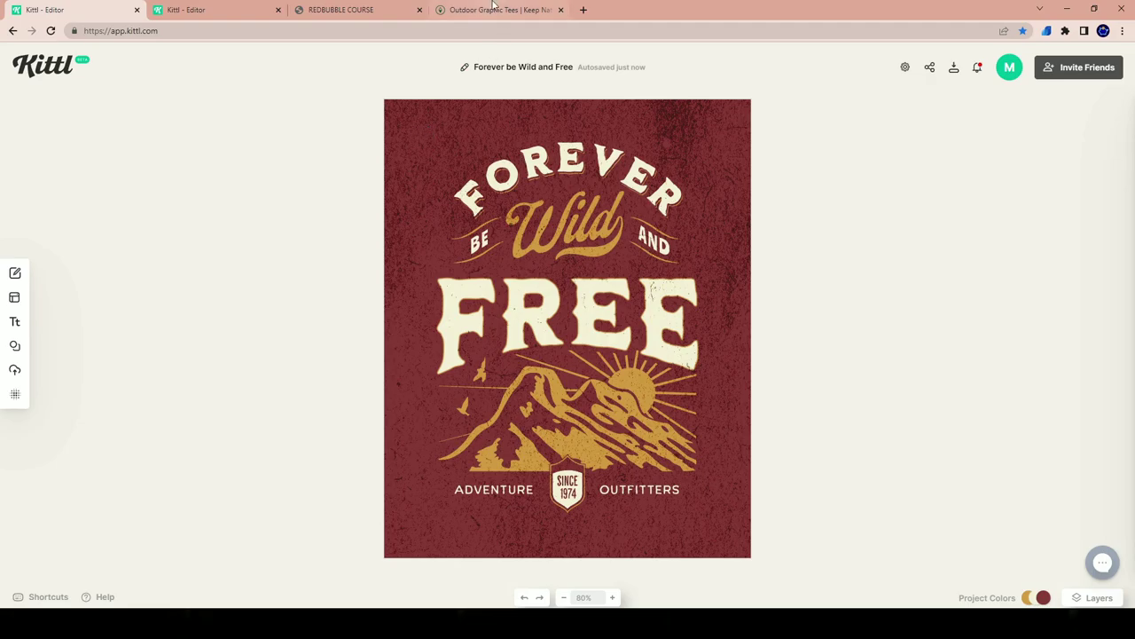
- Dismiss the discount offer on the Keep Nature Wild tees page and browse its graphic tee designs
left_click(497, 10)
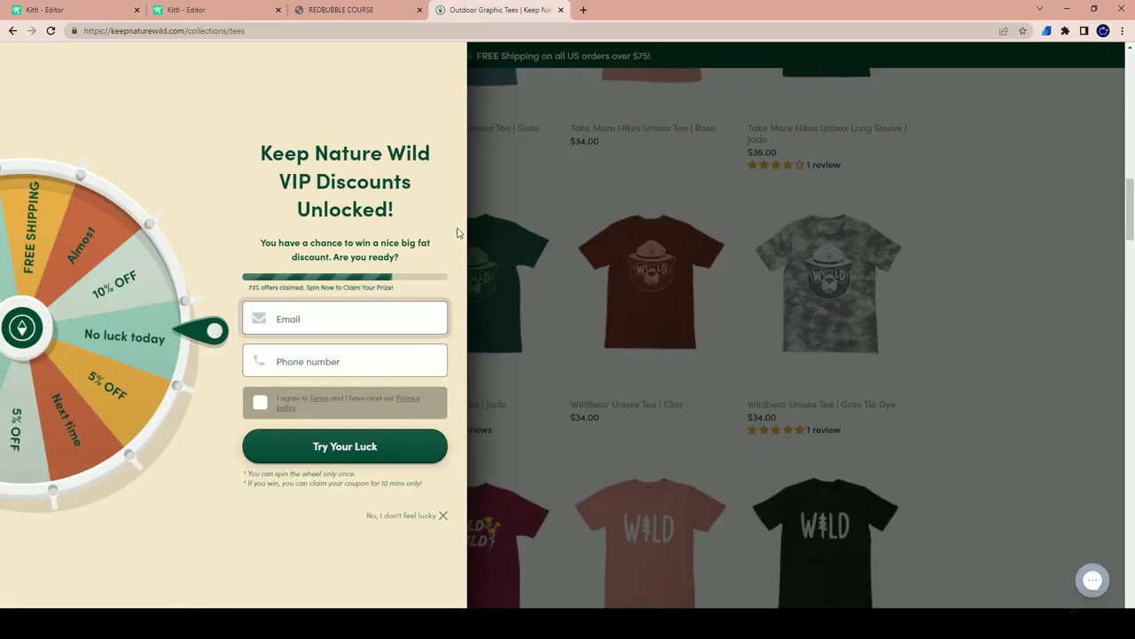
left_click(723, 327)
scroll(700, 327, "down", 8)
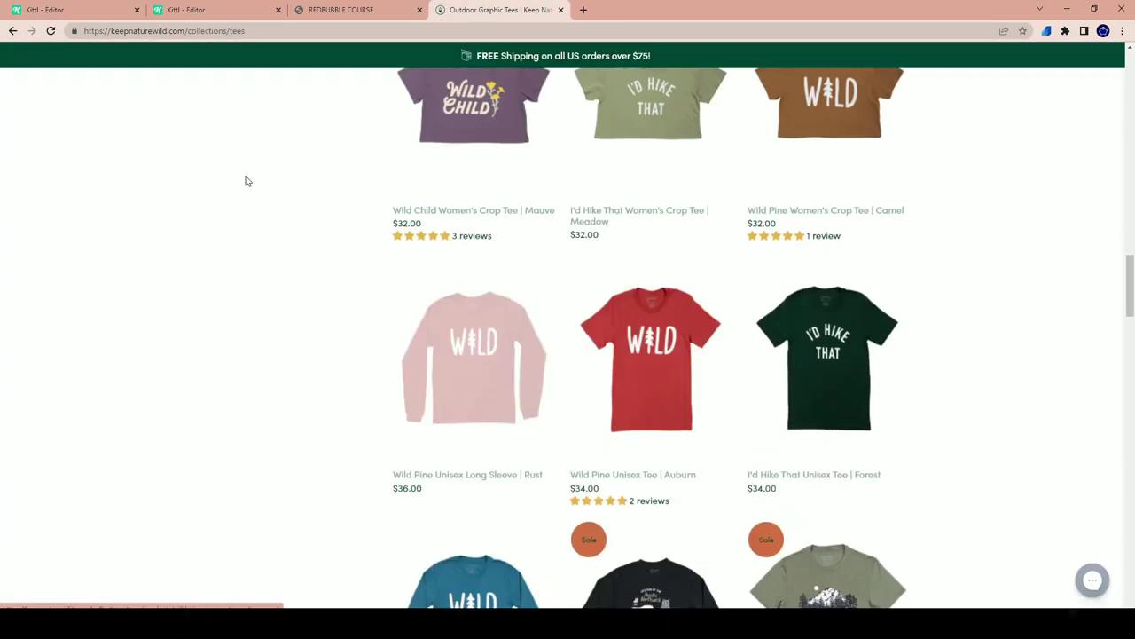
scroll(63, 101, "up", 3)
scroll(63, 106, "down", 7)
scroll(11, 87, "down", 4)
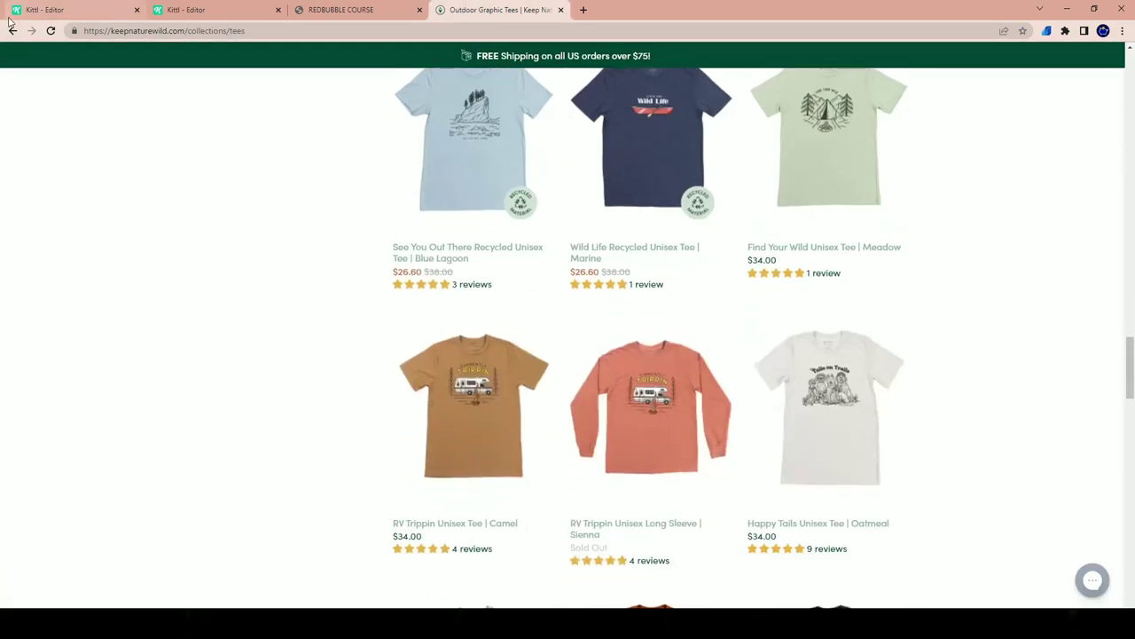
- Go back to the Google results for wild nature shirts and open Redbubble's Wild Nature T-Shirts listing
left_click(13, 30)
scroll(367, 406, "down", 3)
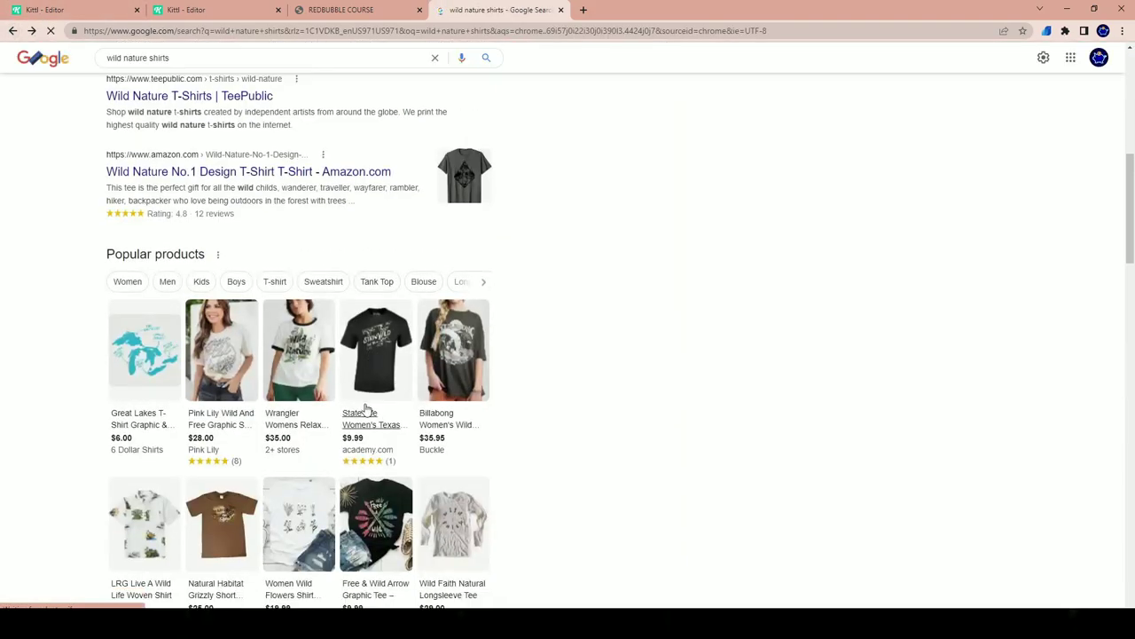
scroll(338, 384, "down", 4)
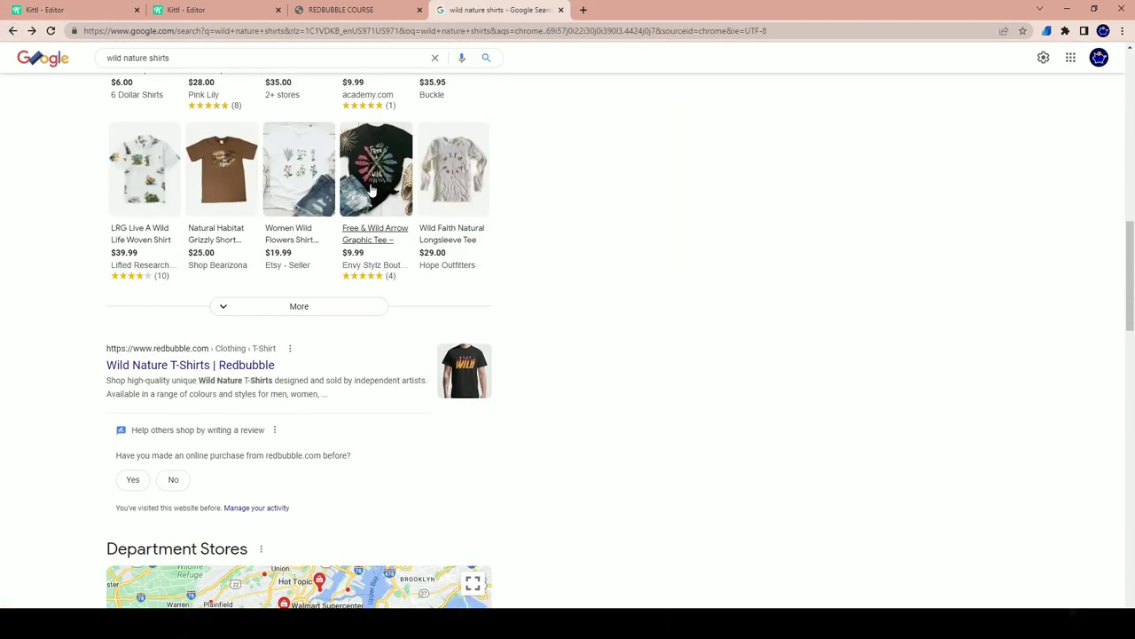
left_click(266, 367)
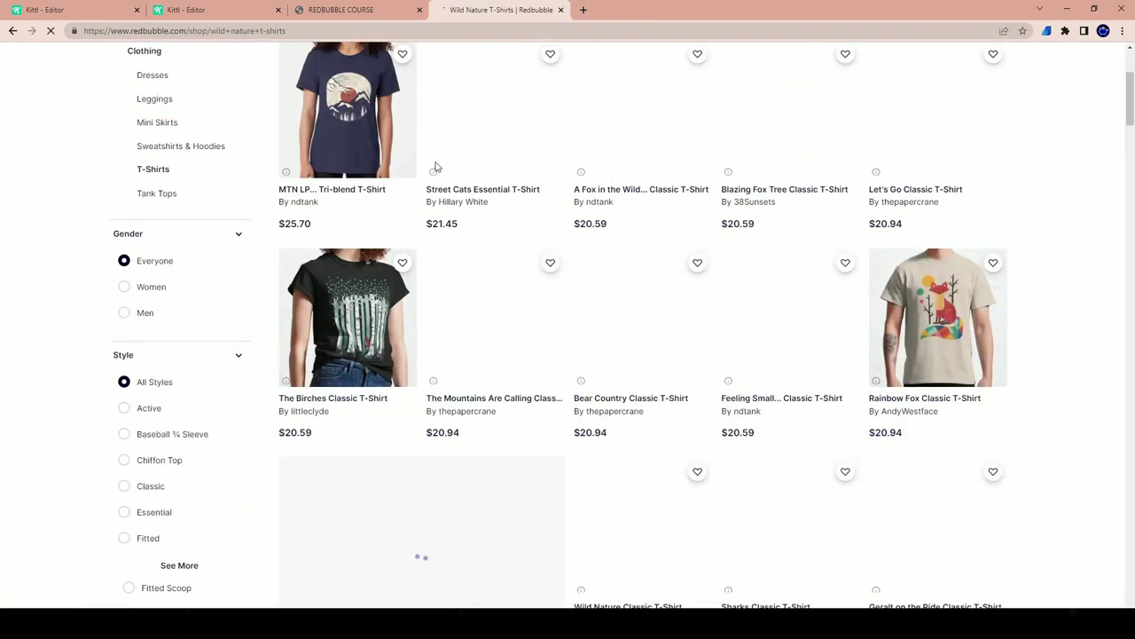
- Browse the wild nature T-shirt designs on Redbubble, keeping the existing search term
left_click(376, 105)
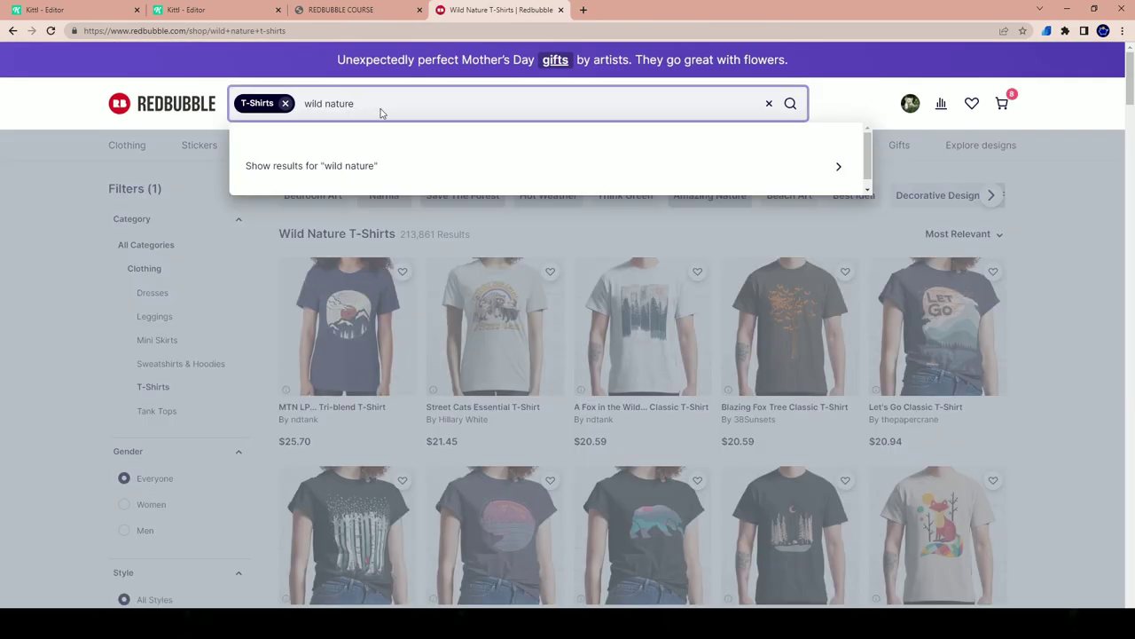
left_click(746, 384)
scroll(240, 397, "down", 10)
scroll(763, 276, "down", 10)
scroll(250, 142, "up", 2)
scroll(266, 140, "down", 3)
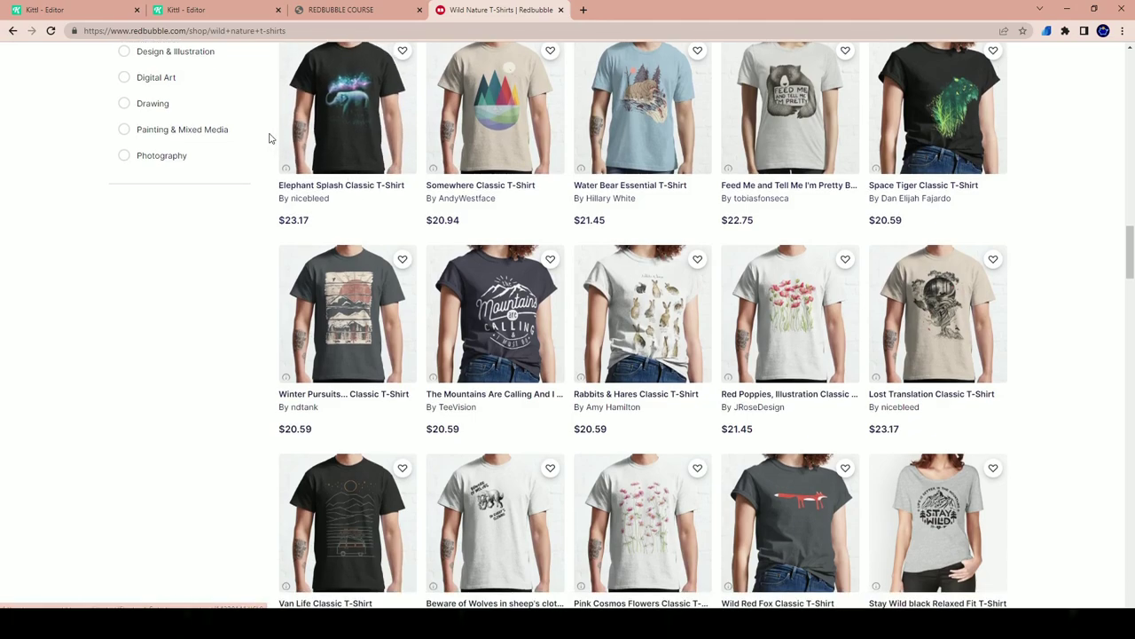
- Switch back to the Forever be Wild and Free project in Kittl and replace the word FREE with HIKE
left_click(179, 9)
left_click(80, 10)
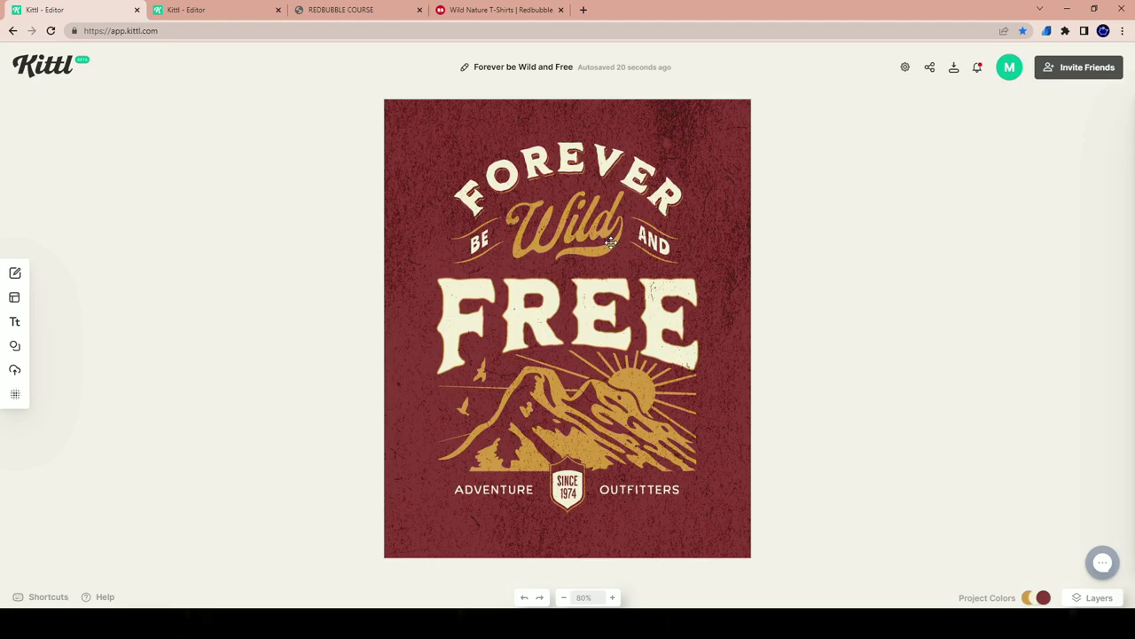
left_click(572, 307)
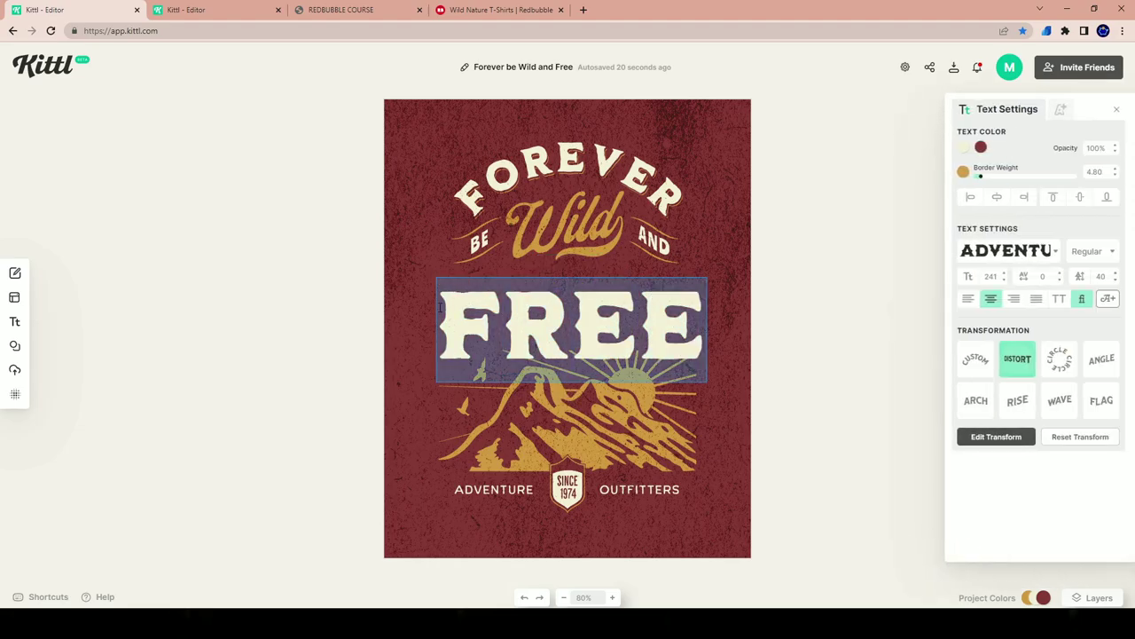
type("HIKE")
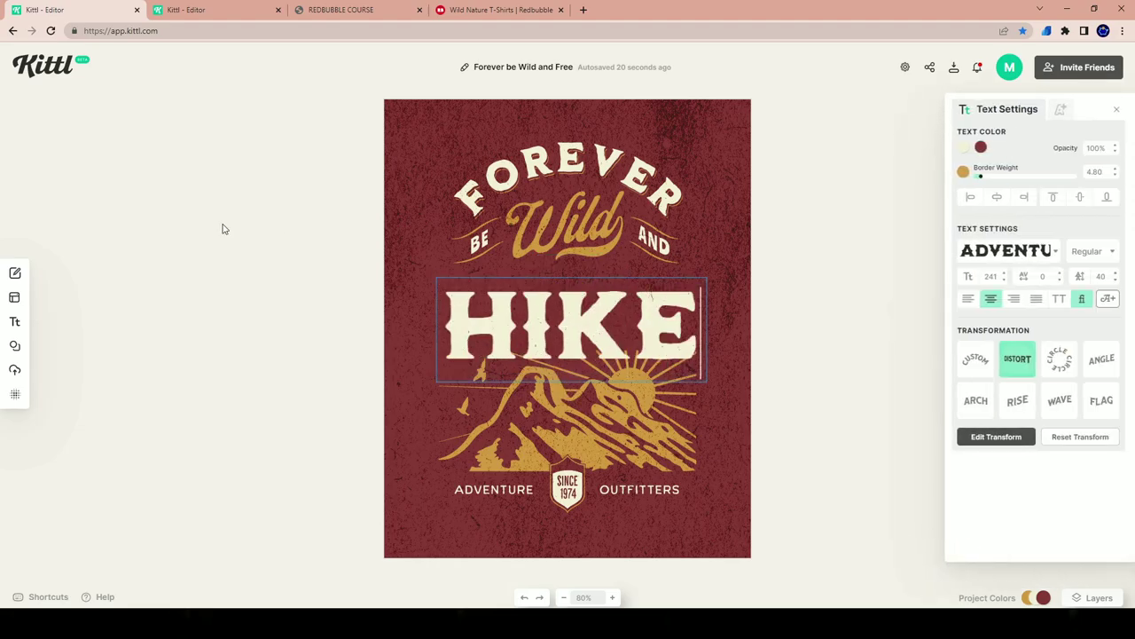
key("Escape")
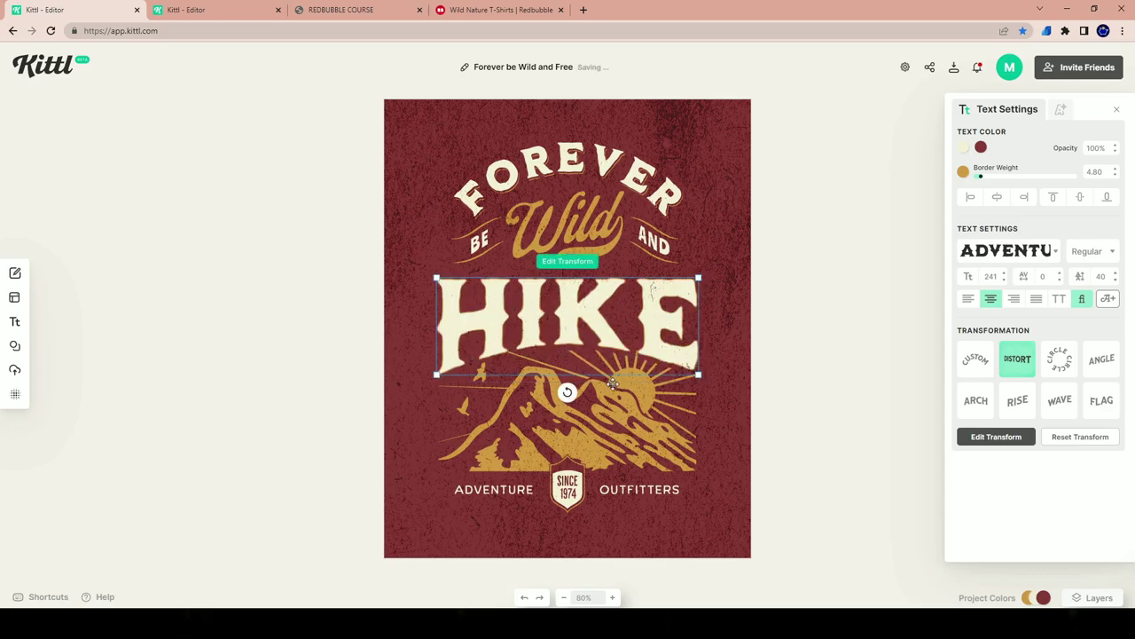
- Delete the ADVENTURE OUTFITTERS text beneath the mountain illustration
left_click(612, 425)
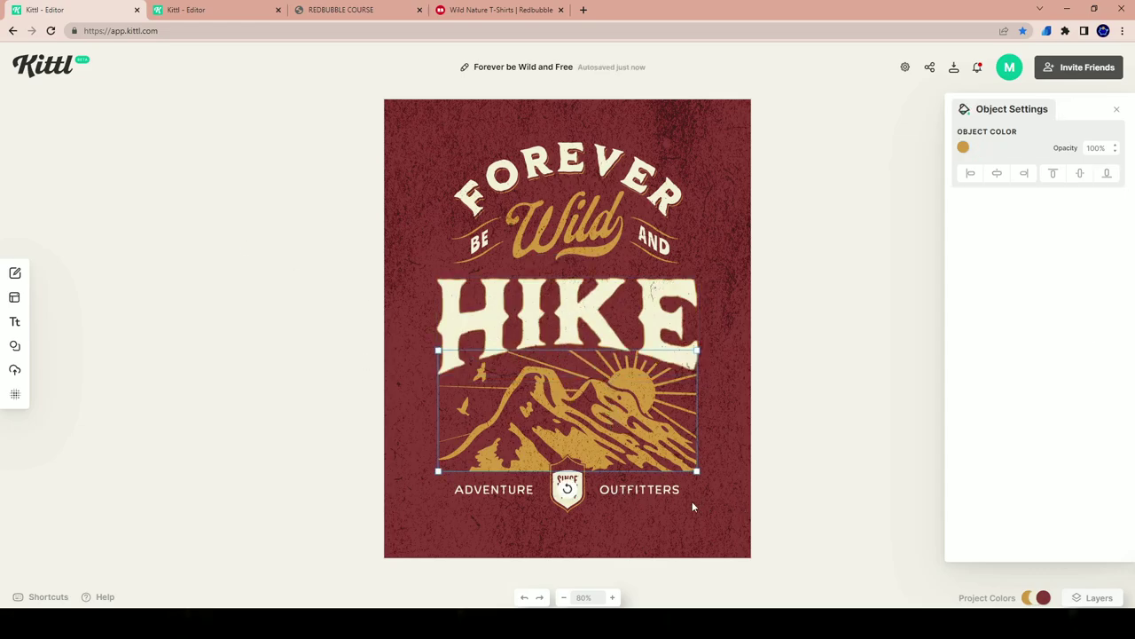
left_click(745, 484)
left_click(519, 494)
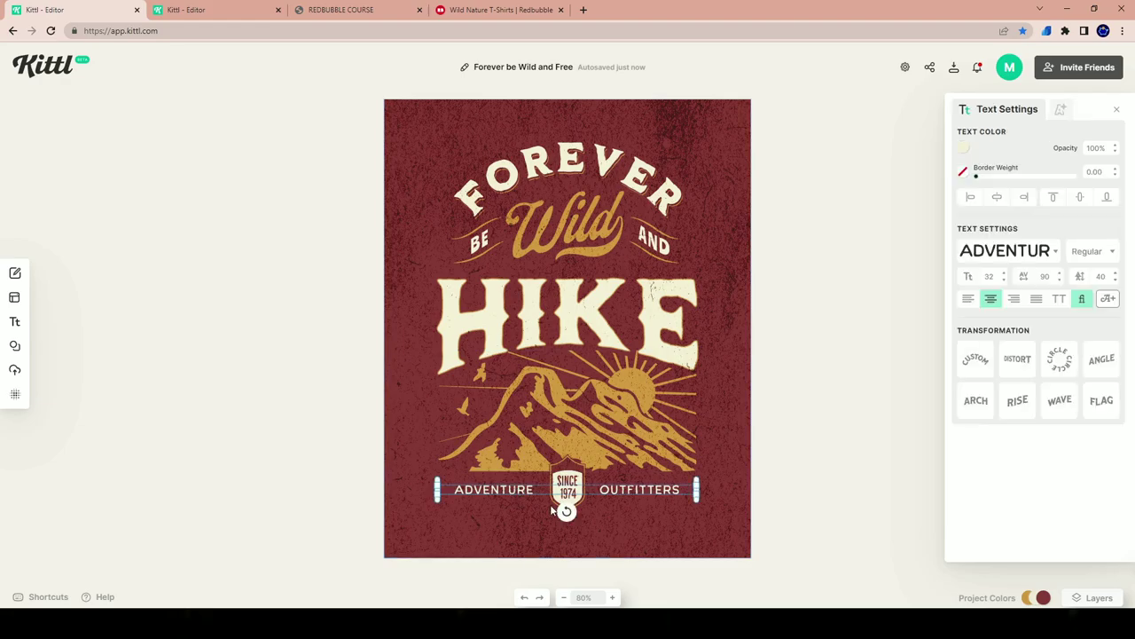
key("Delete")
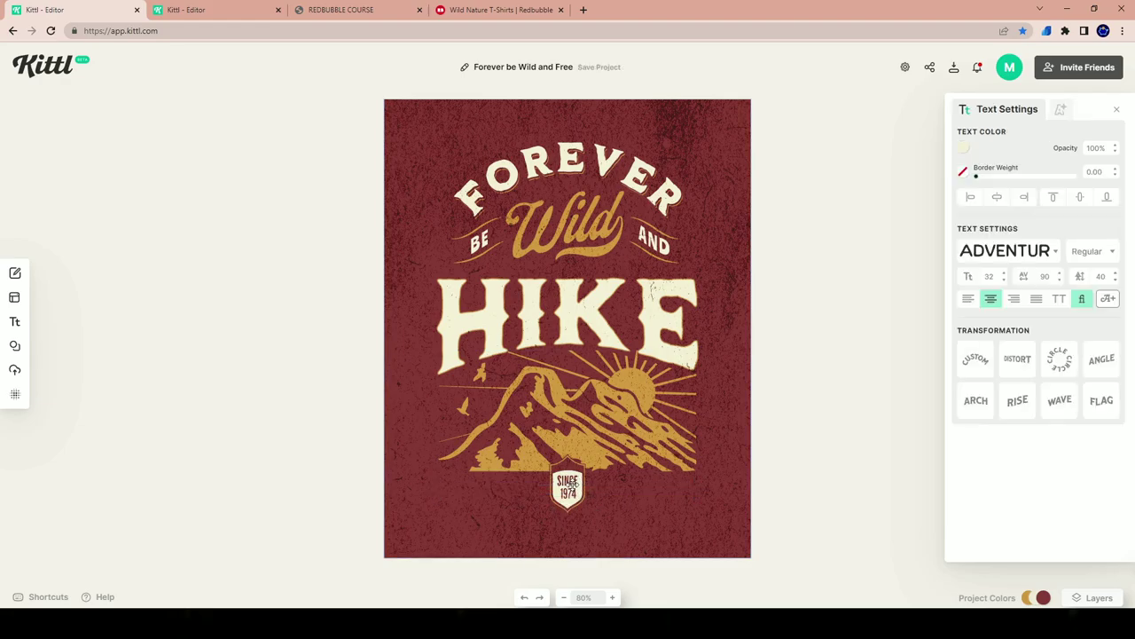
- Enlarge the curved FOREVER text to a font size of about 140 and move it up above the word Wild
left_click(599, 422)
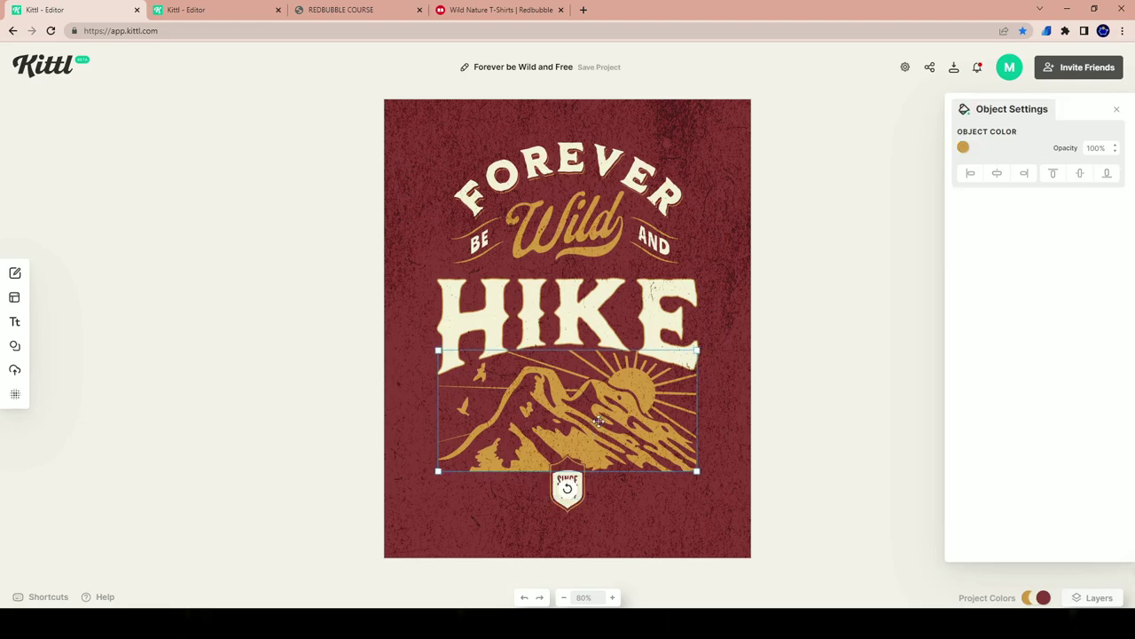
left_click(574, 158)
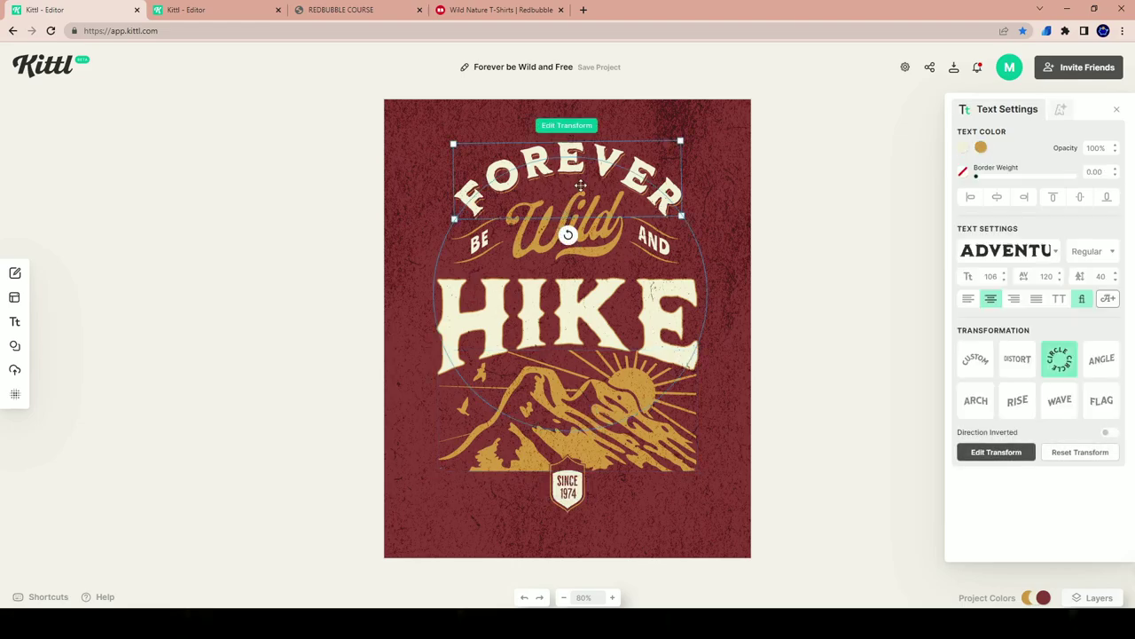
left_click(683, 139)
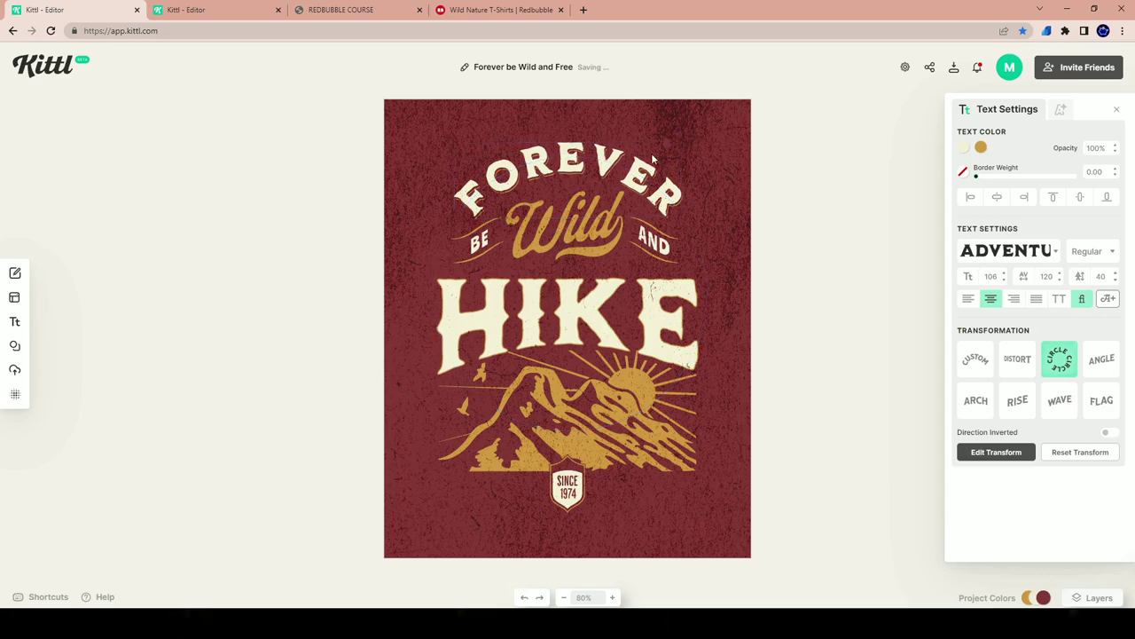
left_click(662, 157)
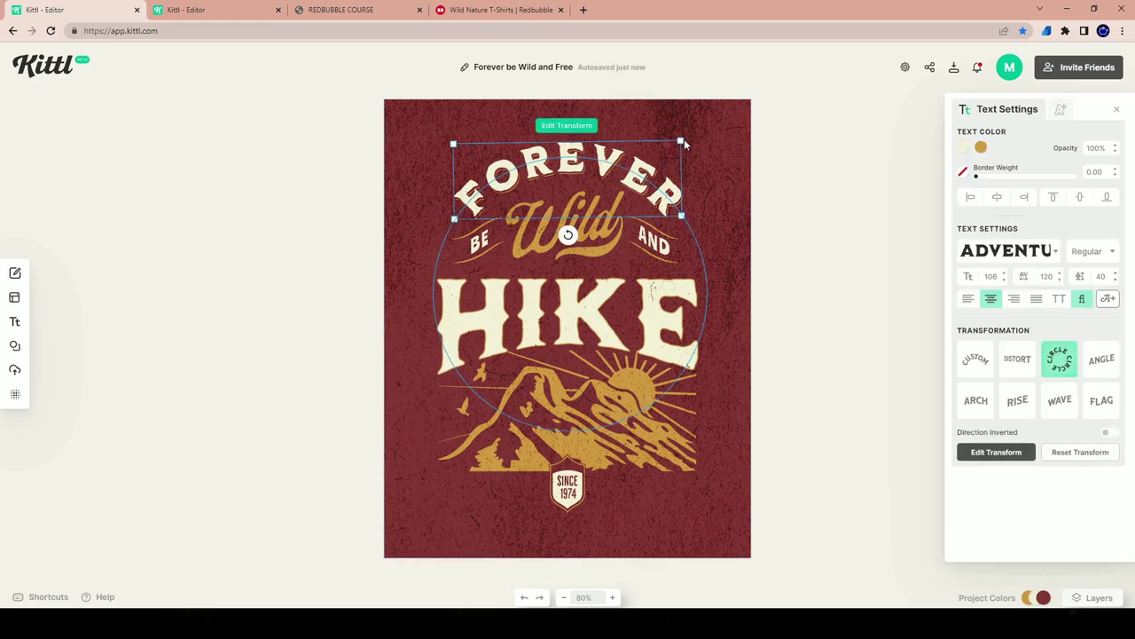
left_click(685, 137)
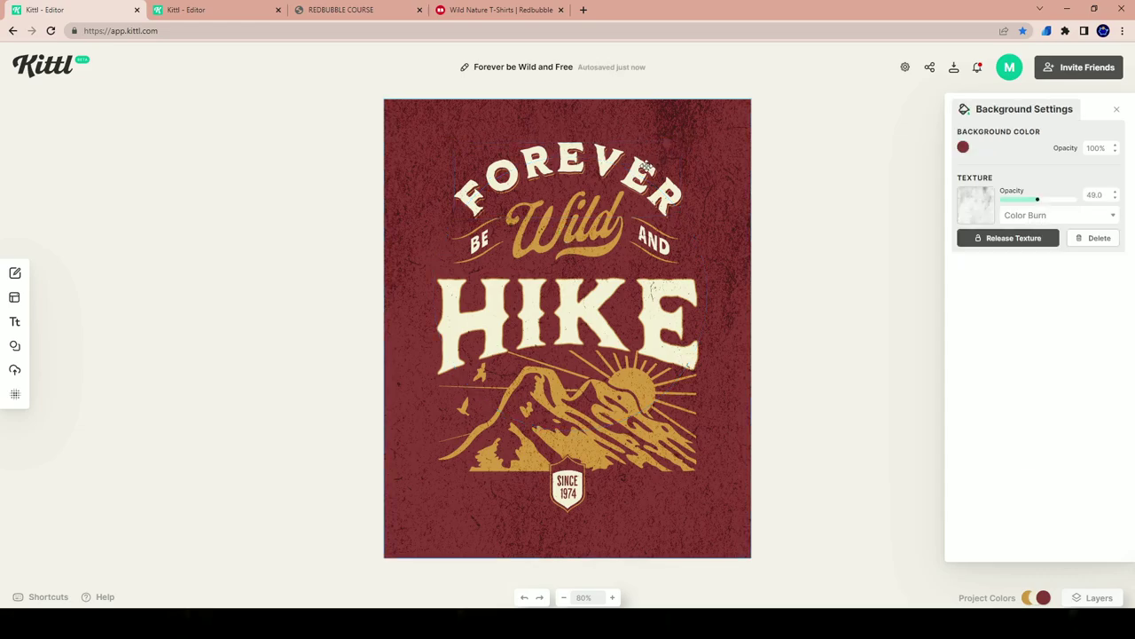
left_click(675, 148)
left_click_drag(680, 139, 754, 119)
left_click_drag(697, 159, 607, 126)
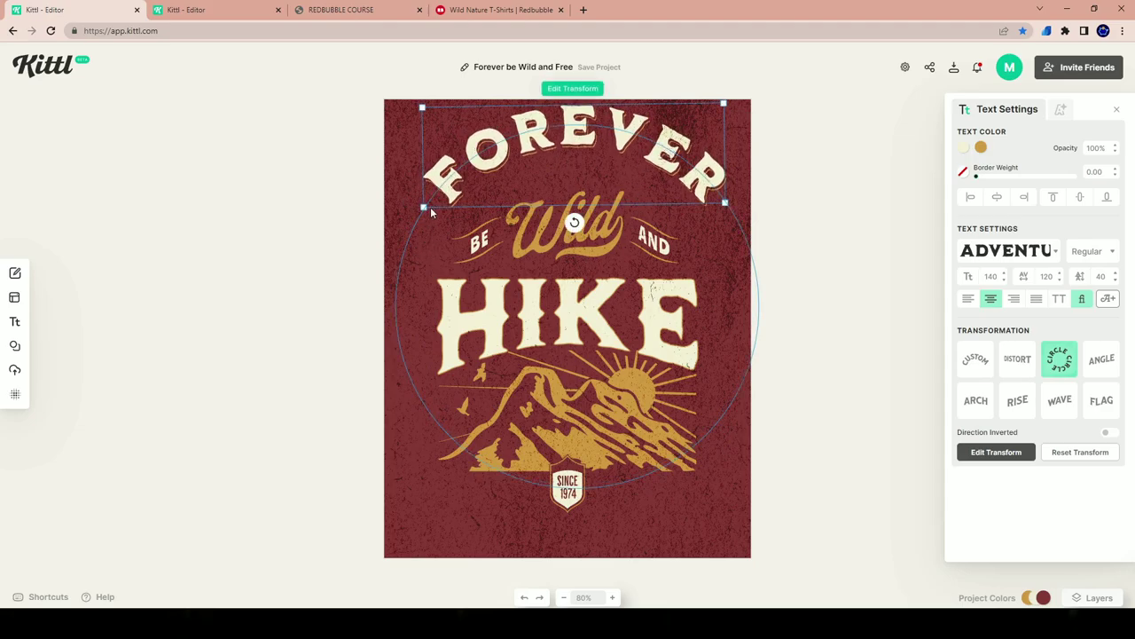
- Enlarge the circle path of the curved FOREVER text to flatten its arc, and recentre the word near the artboard's upper edge
left_click(988, 453)
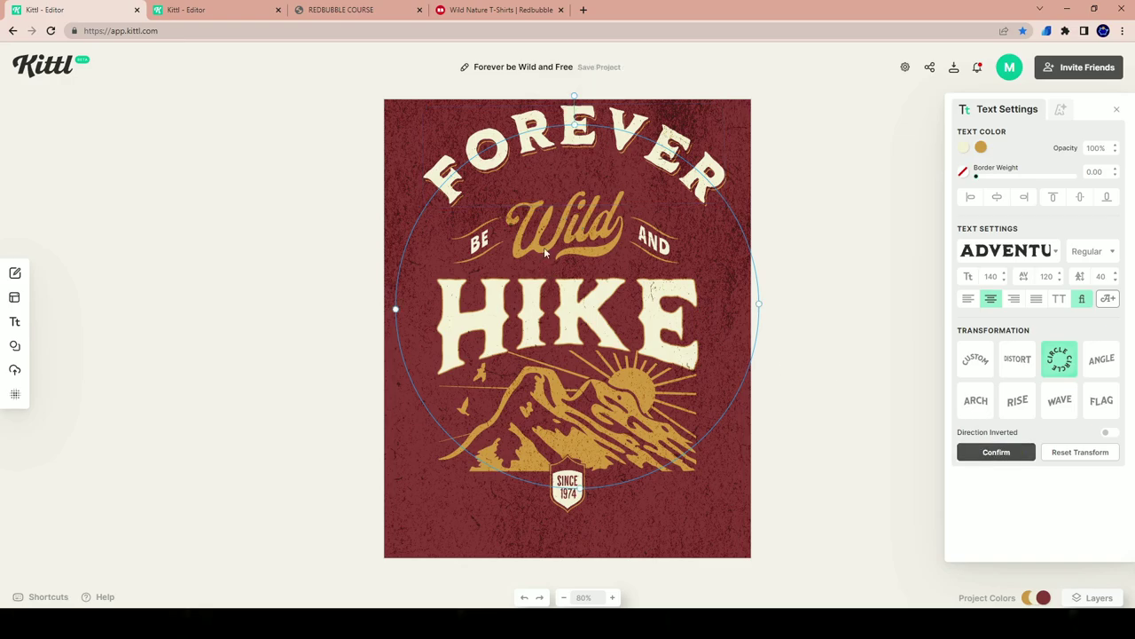
left_click_drag(582, 480, 572, 612)
left_click_drag(601, 163, 592, 173)
left_click_drag(585, 135, 578, 136)
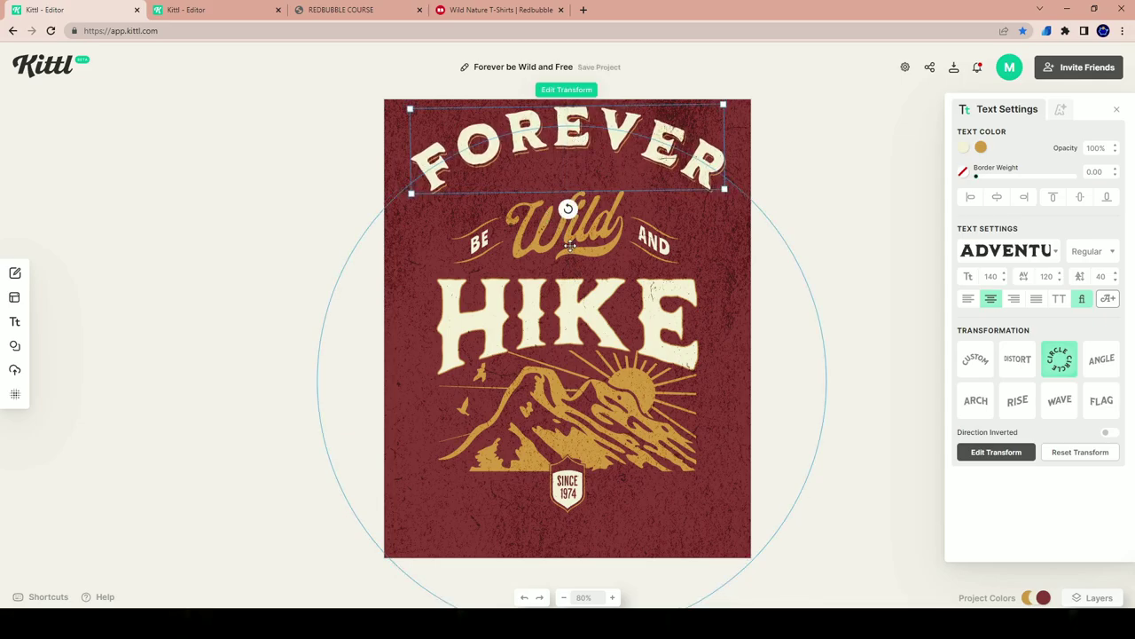
- Pull the Wild lettering apart, moving the W up and to the left and the ild letters slightly left over the swash
left_click(569, 233)
key("ctrl+z")
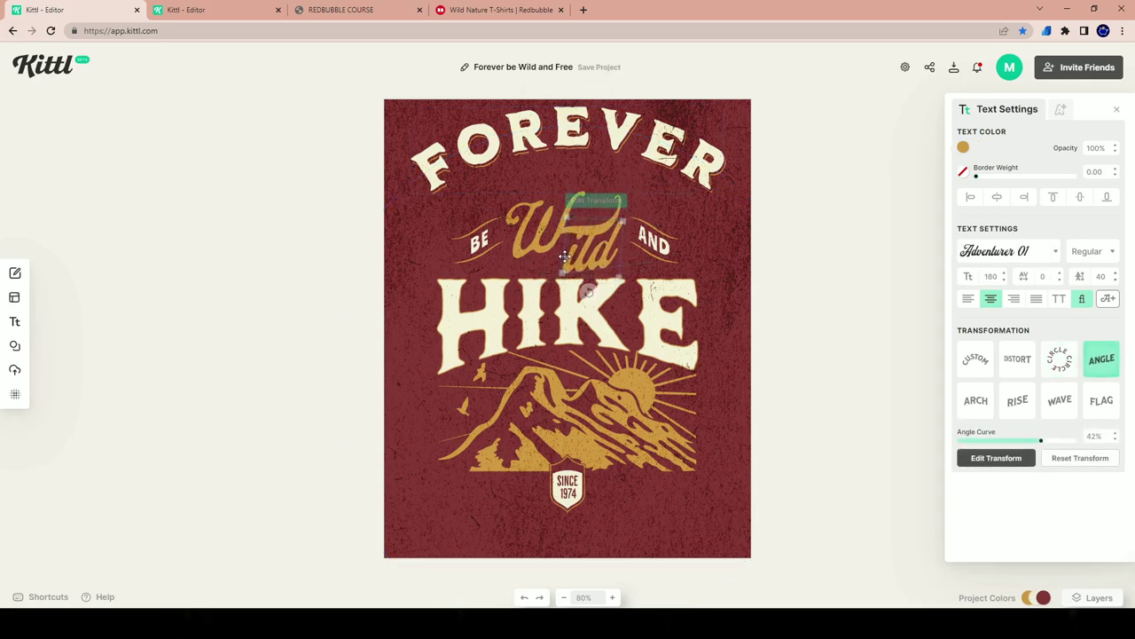
left_click_drag(530, 216, 471, 252)
left_click(477, 243)
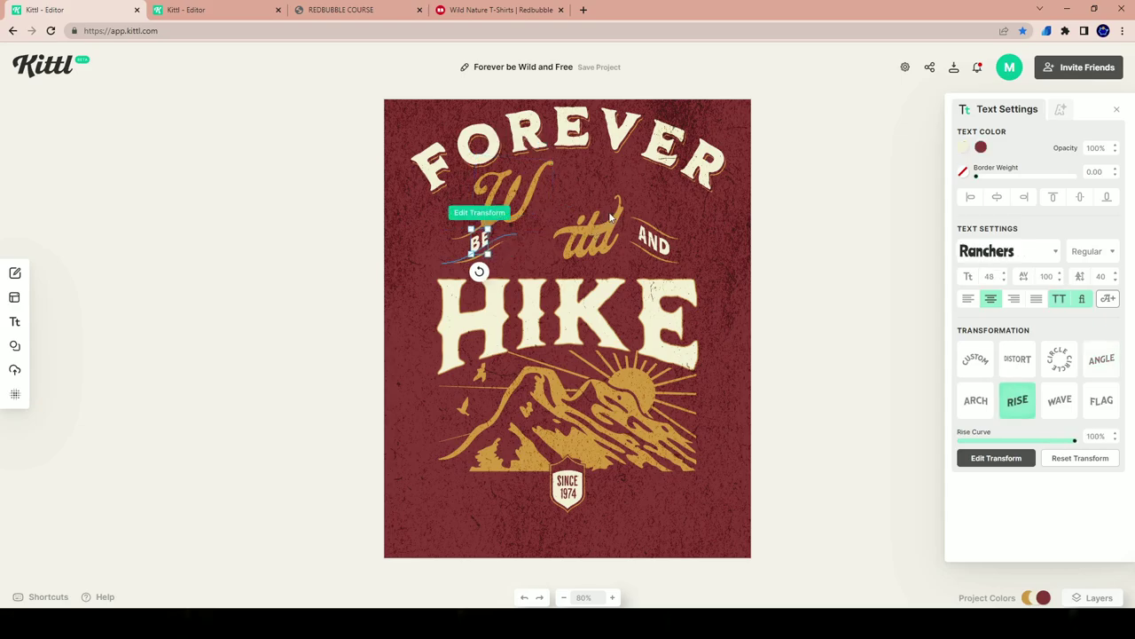
left_click(611, 214)
left_click(619, 197)
left_click(604, 236)
left_click_drag(604, 236, 600, 229)
- Move the word BE out to the artboard's left edge, slightly above the start of HIKE
left_click(829, 227)
left_click(477, 247)
key("shift+Left")
key("shift+Left")
key("shift+Left")
key("shift+Left")
key("shift+Left")
key("shift+Left")
key("shift+Down")
key("shift+Down")
key("shift+Down")
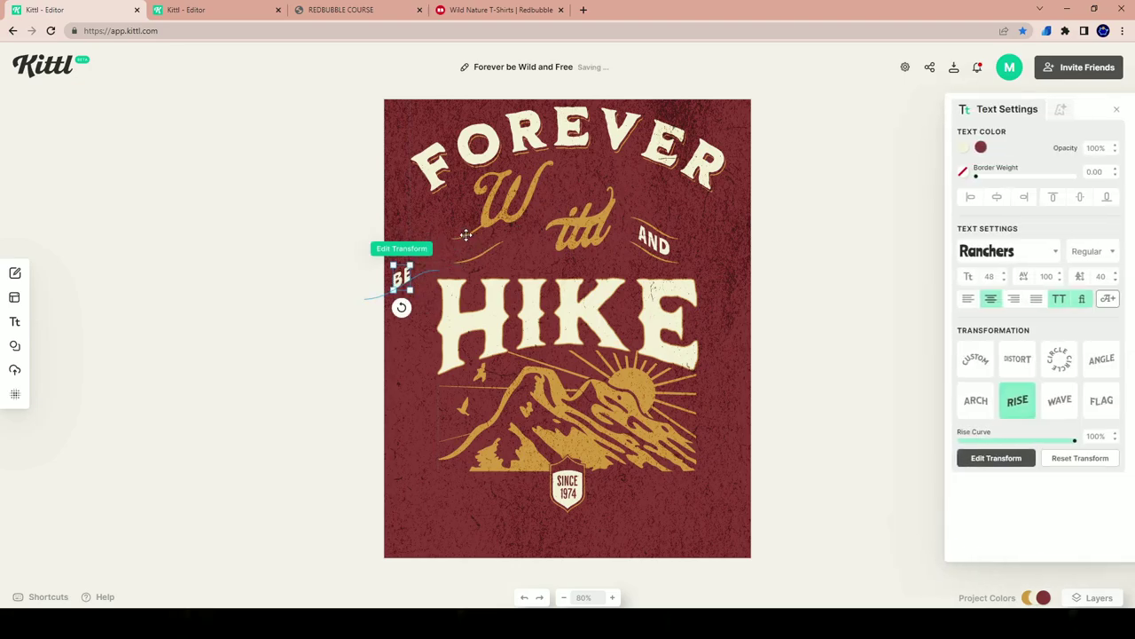
- Move the wavy line ornaments from beside Wild down below the mountain illustration, one pair on each side of the badge
left_click(465, 234)
left_click(495, 243)
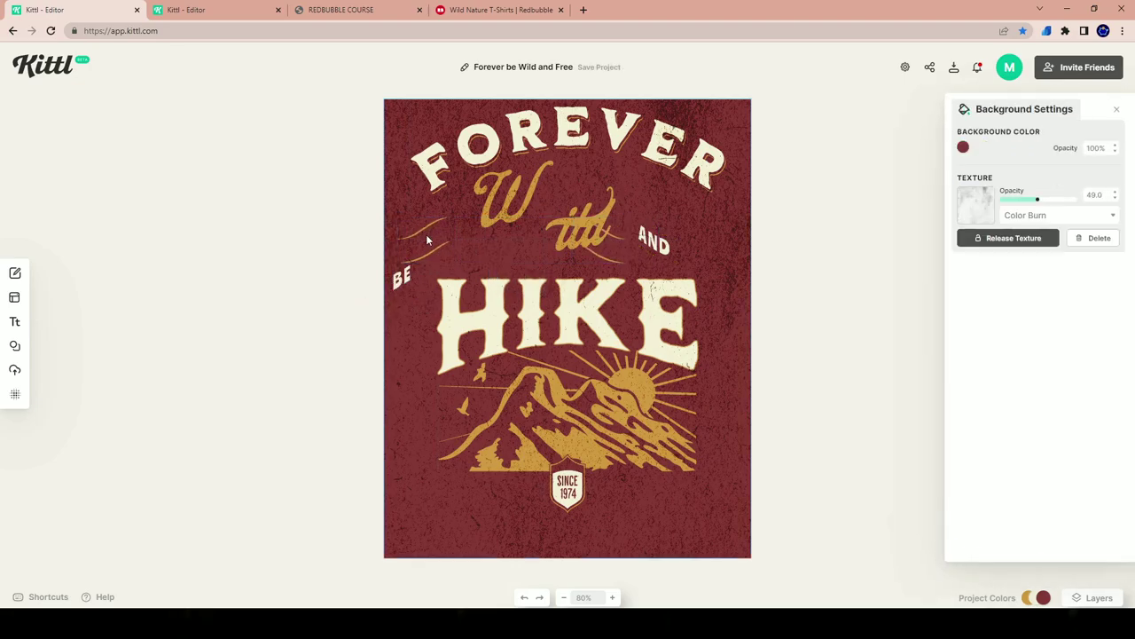
left_click_drag(428, 227, 474, 499)
- Enlarge the W and the ild letters of Wild beneath FOREVER, giving ild a font size of about 286
left_click(518, 193)
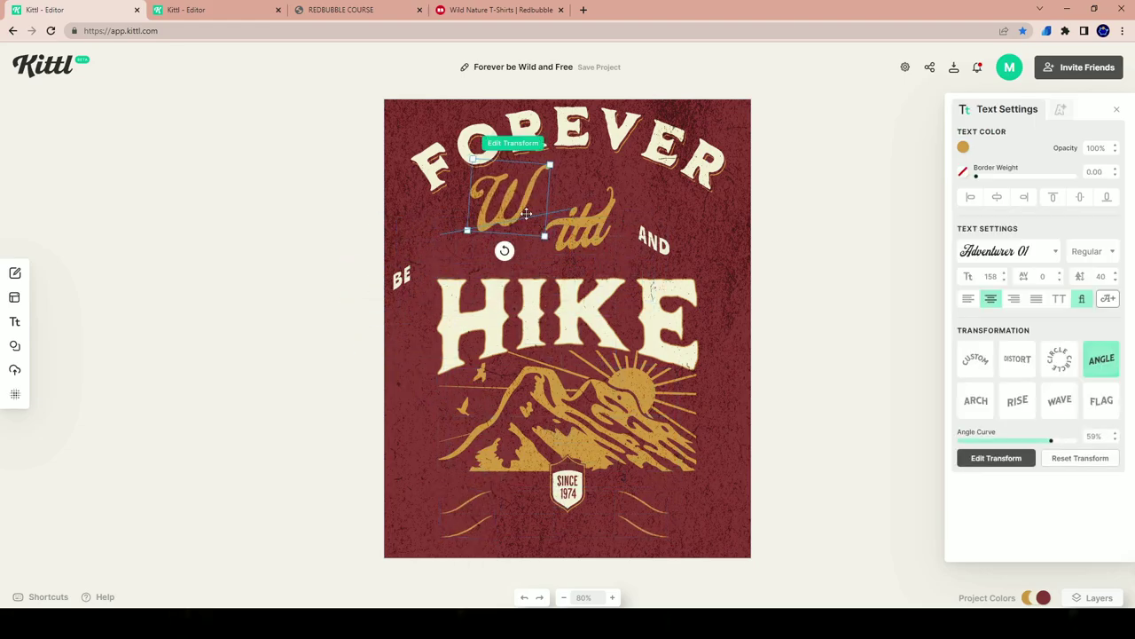
left_click_drag(544, 236, 578, 273)
left_click_drag(506, 204, 582, 187)
key("ctrl+z")
key("ctrl+z")
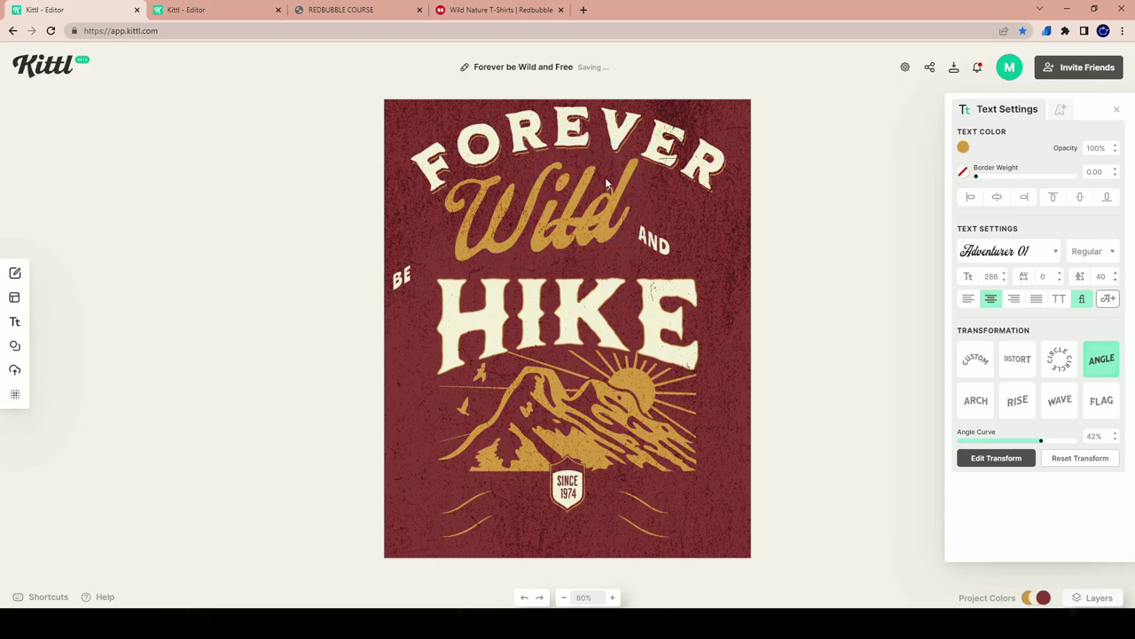
- Move the swash aside to the artboard's left edge, and fit ild and a W of about 233 font size together as Wild
left_click_drag(594, 227, 391, 409)
left_click_drag(709, 213, 612, 204)
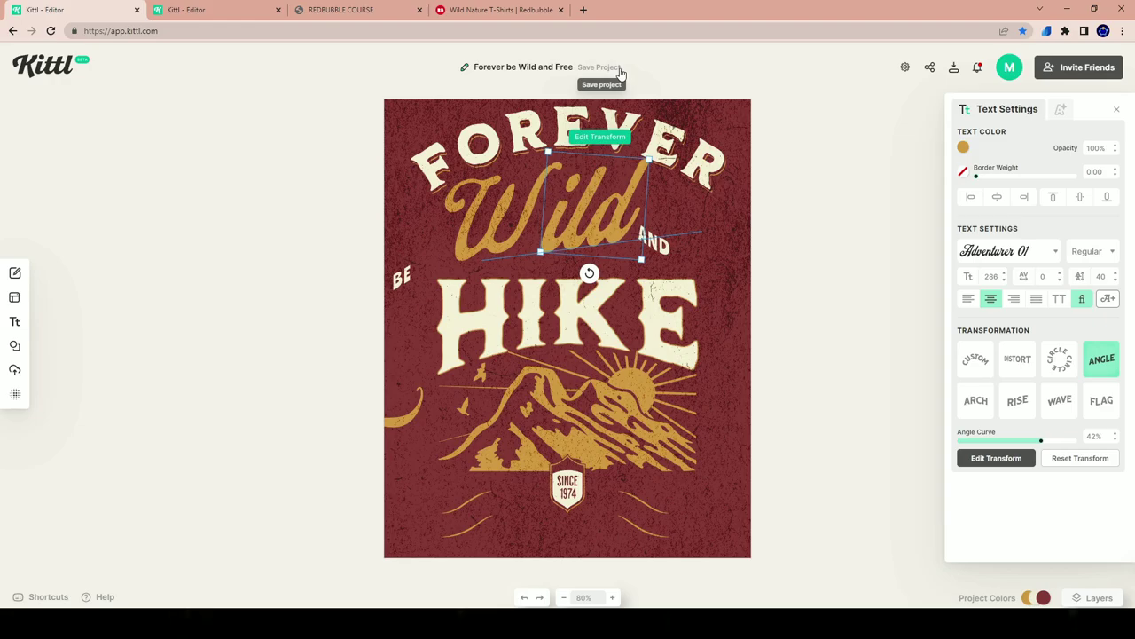
left_click(520, 211)
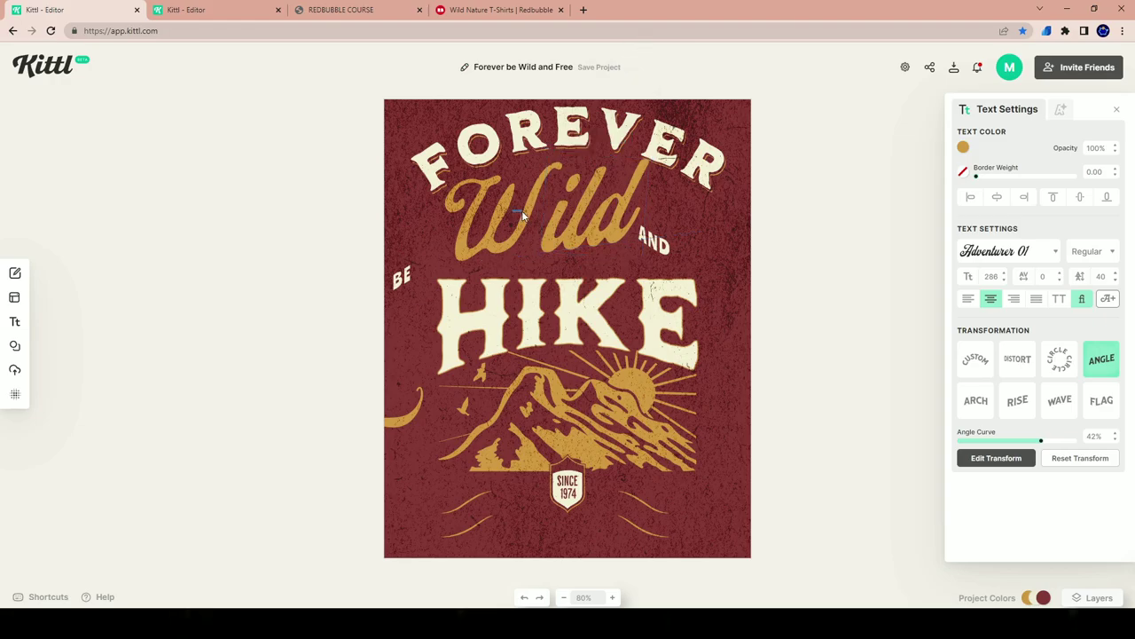
left_click_drag(520, 208, 533, 201)
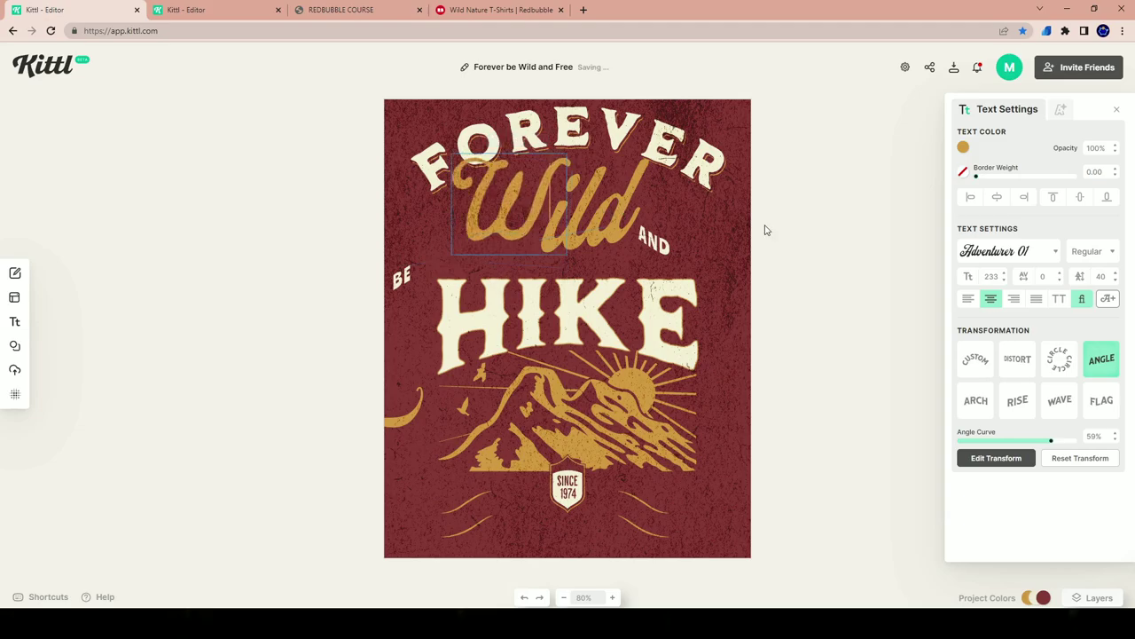
- Move AND to the artboard's right edge, and place the swash beneath Wild at a font size of about 279
left_click_drag(650, 241, 727, 258)
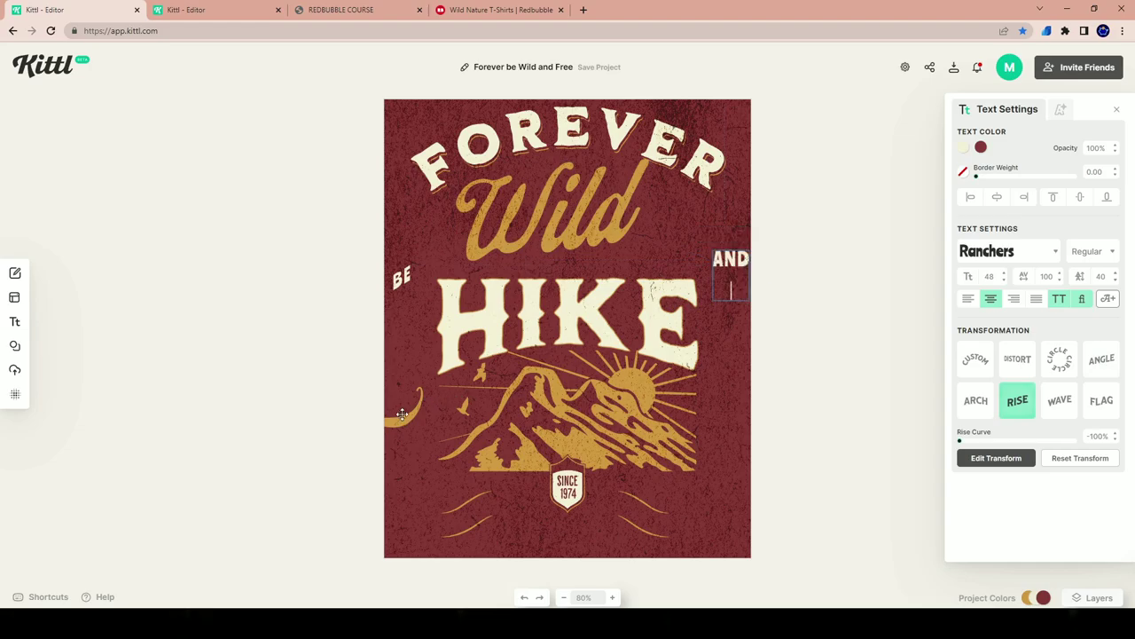
left_click_drag(402, 420, 643, 256)
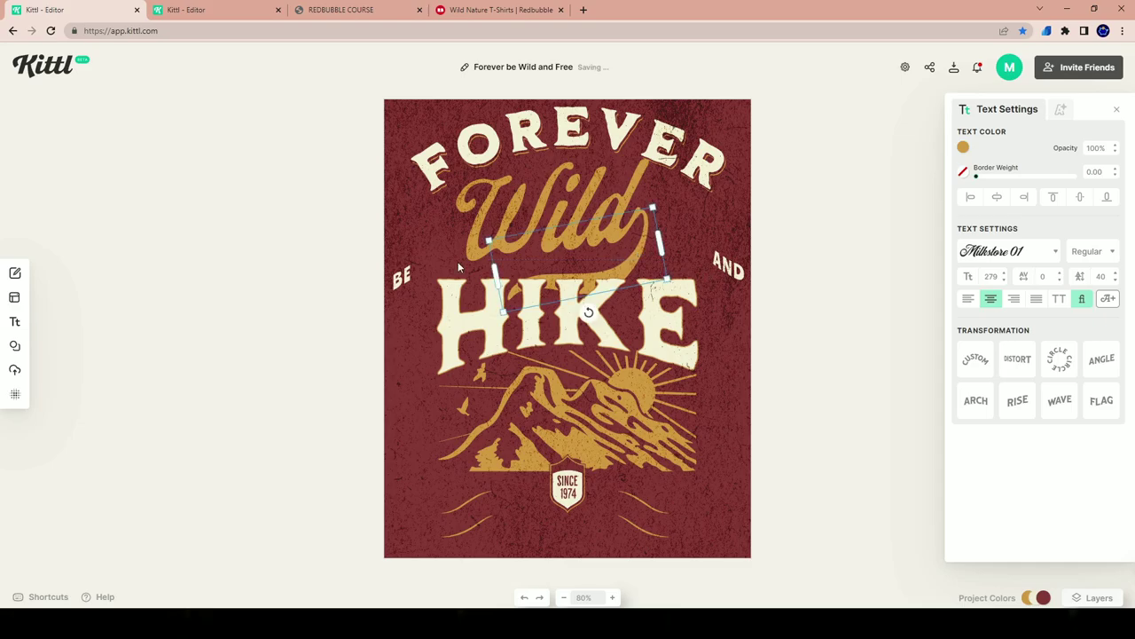
left_click(415, 275)
- Delete the mountain illustration and the SINCE 1974 badge, and lower HIKE to just above the wavy lines
left_click(573, 435)
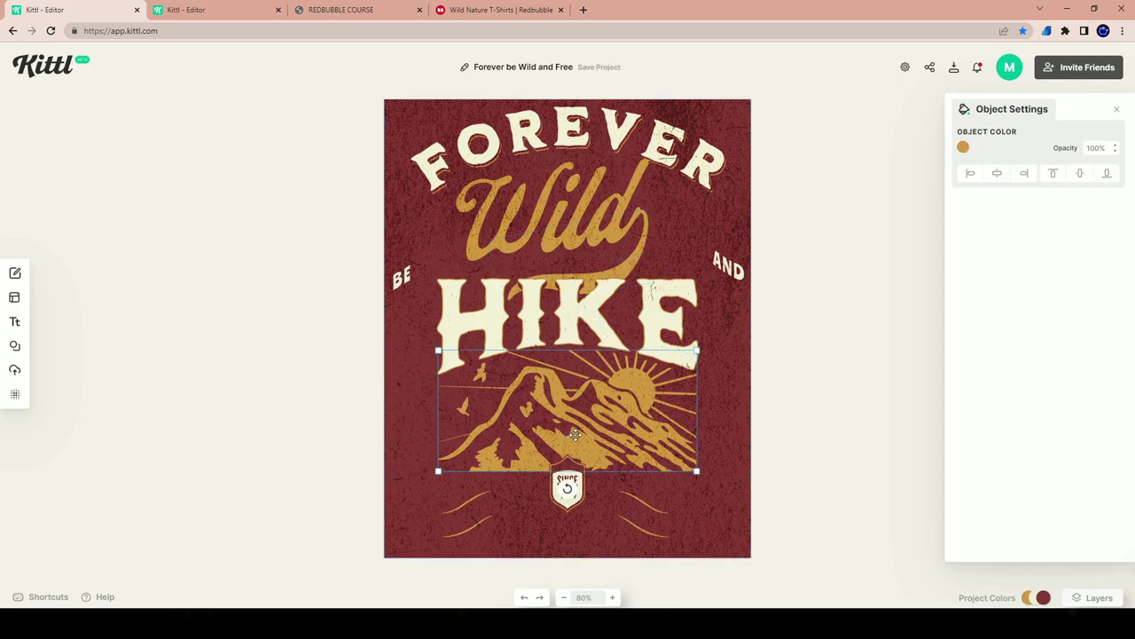
key("Delete")
left_click_drag(577, 337, 577, 426)
left_click(566, 513)
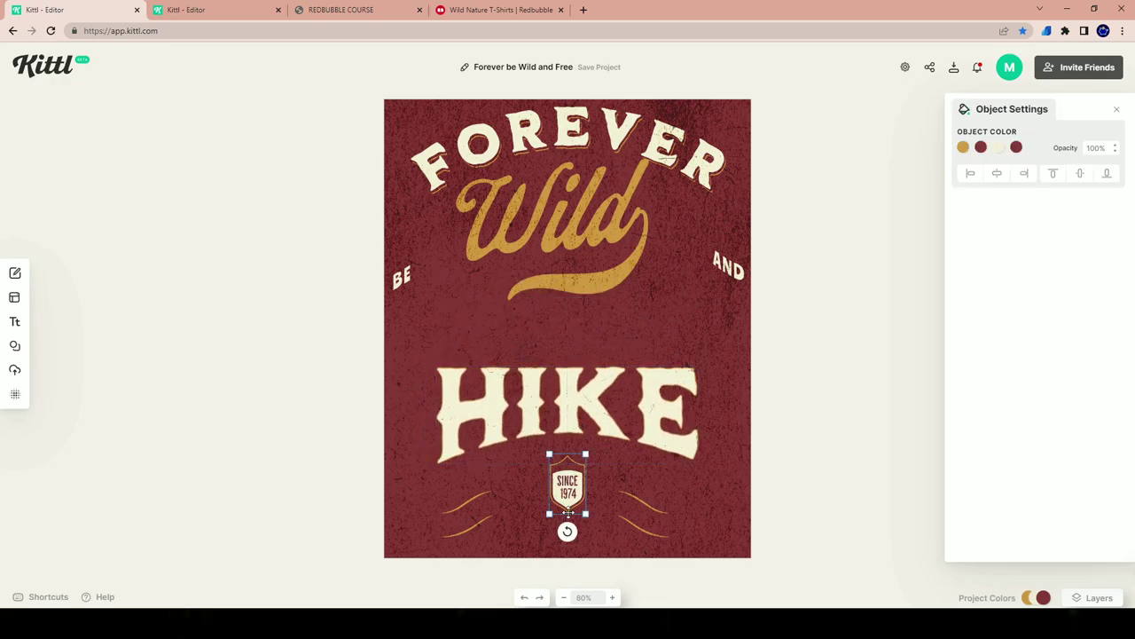
key("Delete")
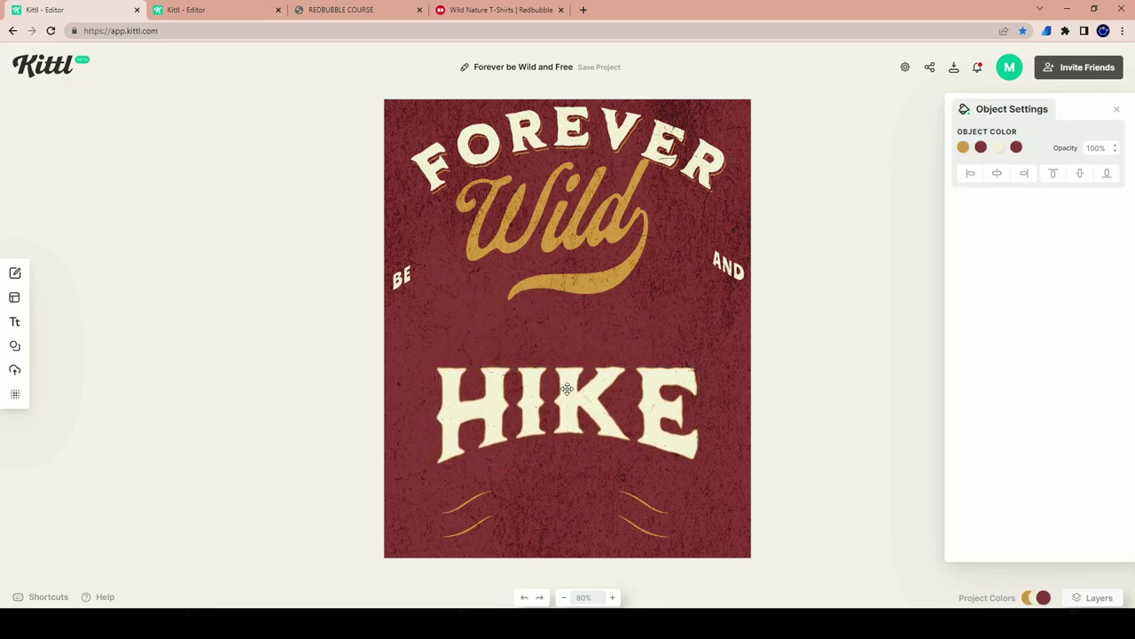
left_click_drag(567, 387, 563, 416)
- Enlarge BE to a font size of about 94 beside Wild, and shift Wild's letters and swash slightly right to make room
left_click(725, 264)
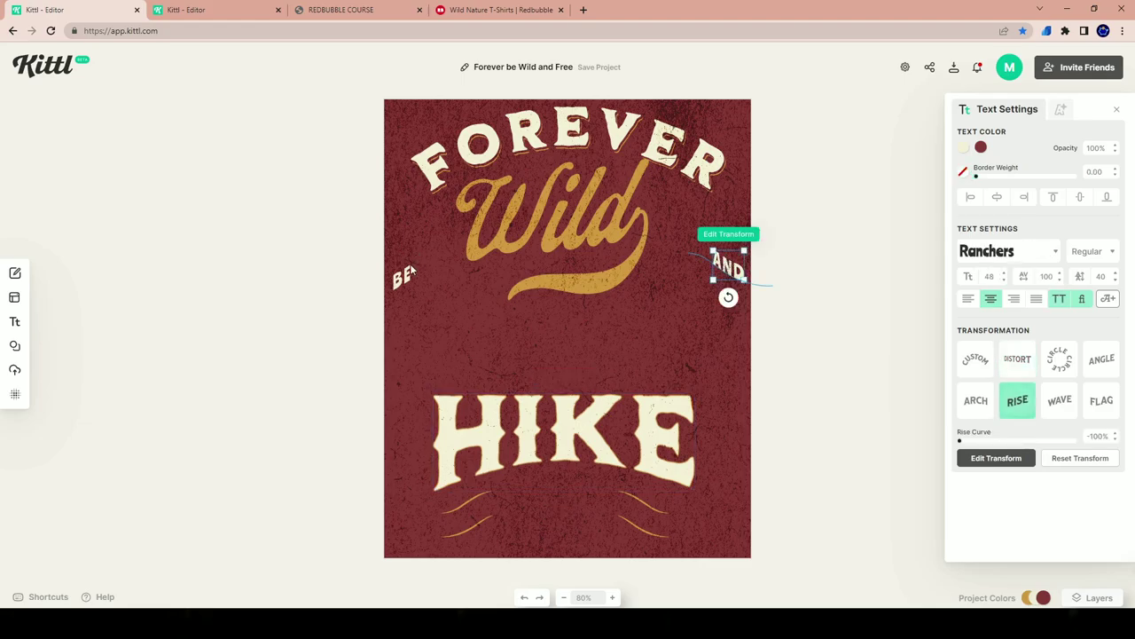
mouse_move(409, 269)
left_mouse_down()
mouse_move(457, 223)
mouse_move(424, 268)
left_mouse_up()
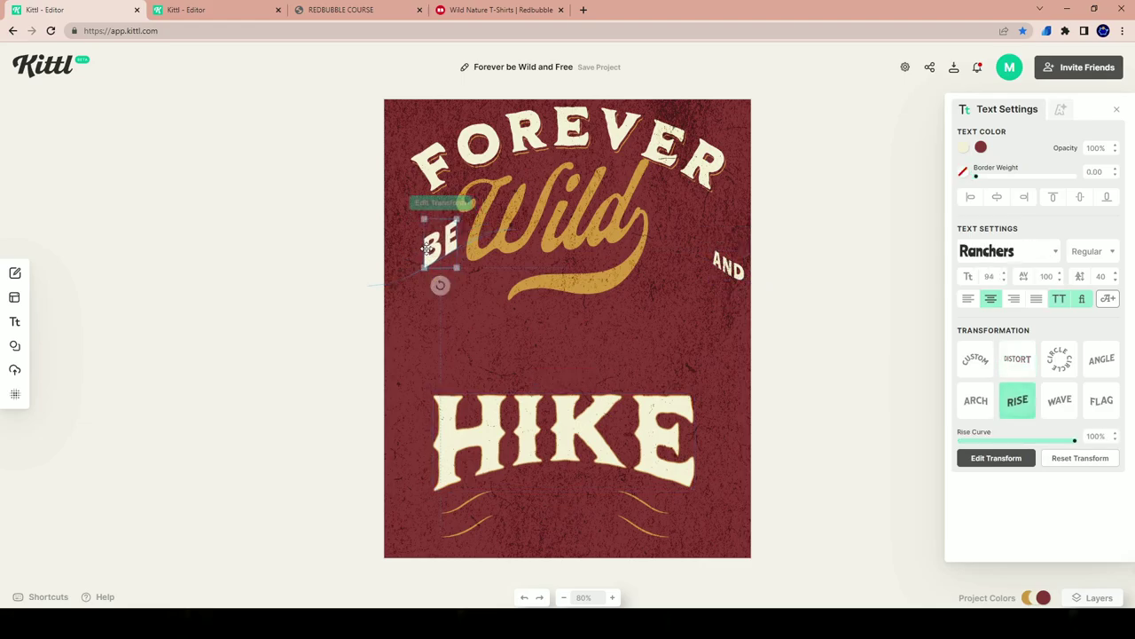
left_click(613, 230)
left_click(618, 267)
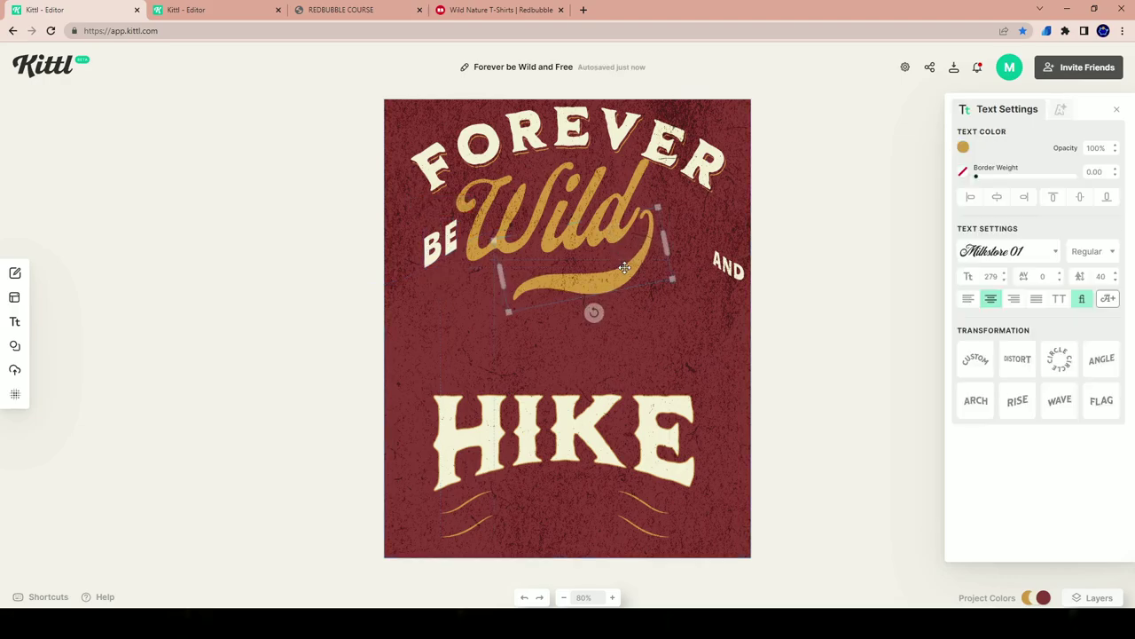
left_click(583, 211)
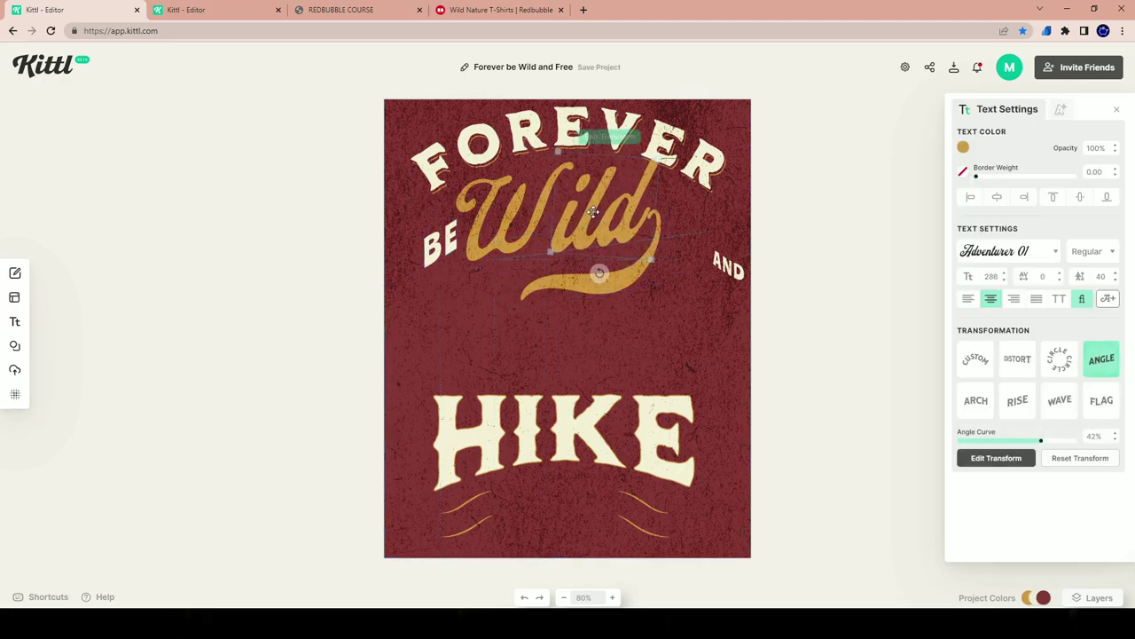
left_click_drag(593, 217, 592, 219)
left_click(452, 224)
left_click(504, 206)
left_click(510, 208)
left_click_drag(510, 208, 524, 210)
- Raise HIKE closer to the swash, and place AND to the right of Wild at a font size of about 68
left_click_drag(728, 268, 564, 307)
left_click(566, 372)
left_click_drag(566, 373, 712, 242)
left_click(558, 299)
left_click(563, 307)
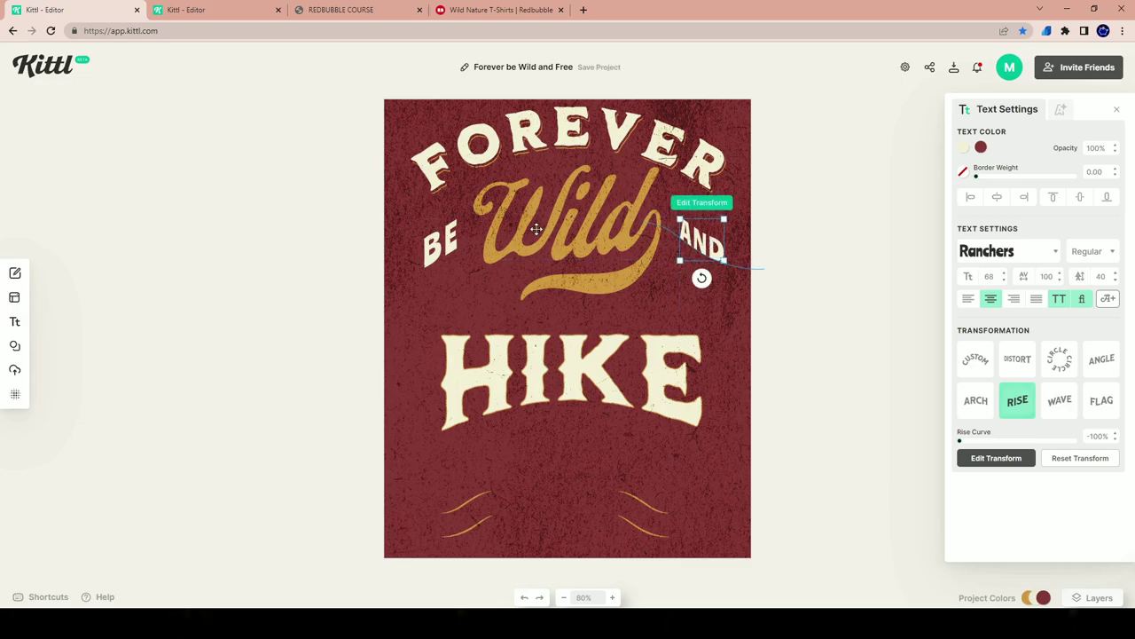
left_click(450, 238)
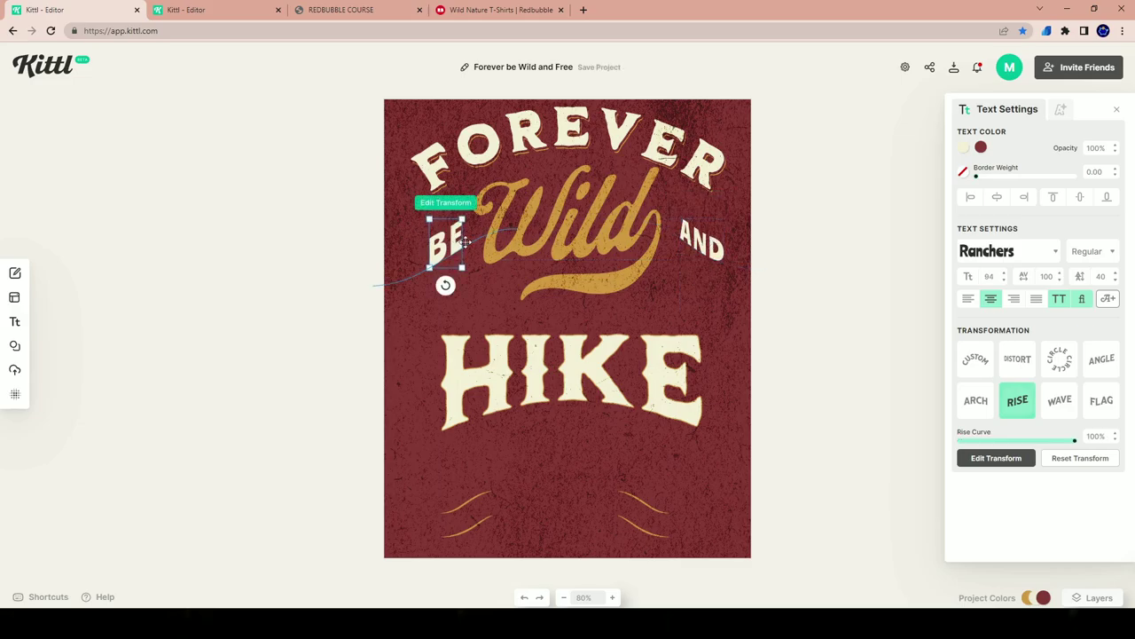
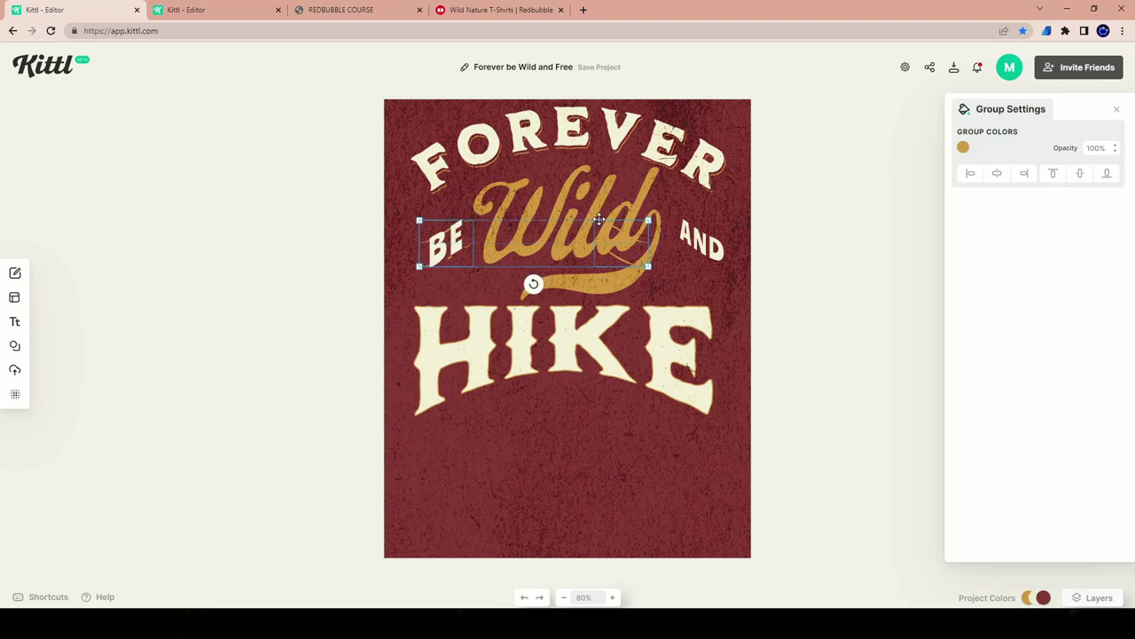
- Enlarge the grouped wavy line ornaments and move them into the empty area below HIKE
key("ctrl+z")
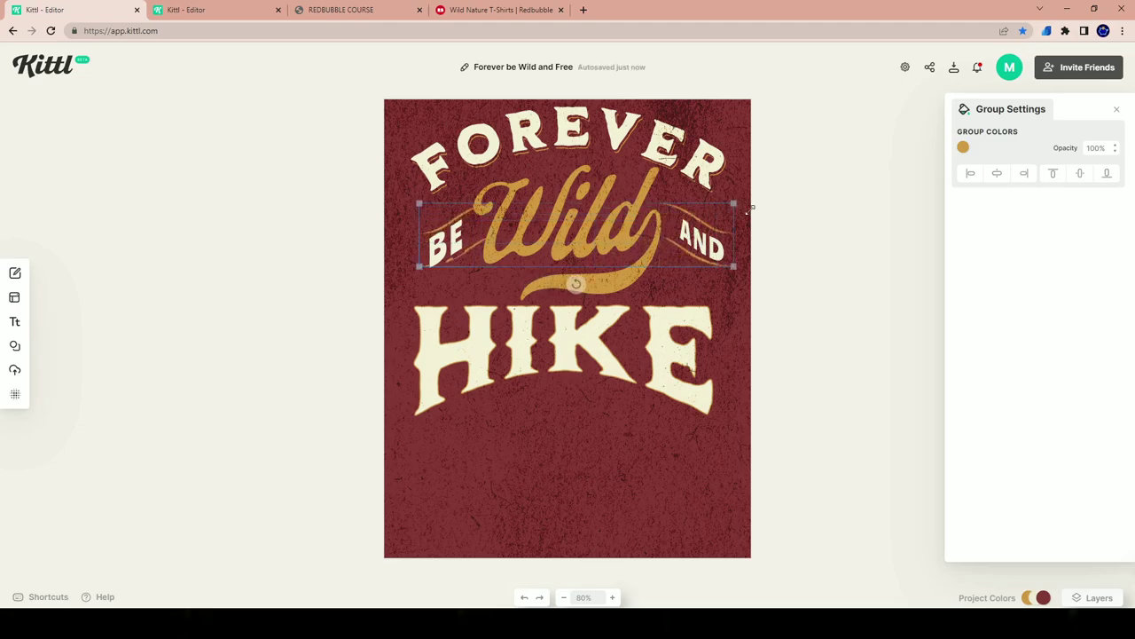
left_click(727, 227)
left_click(726, 227)
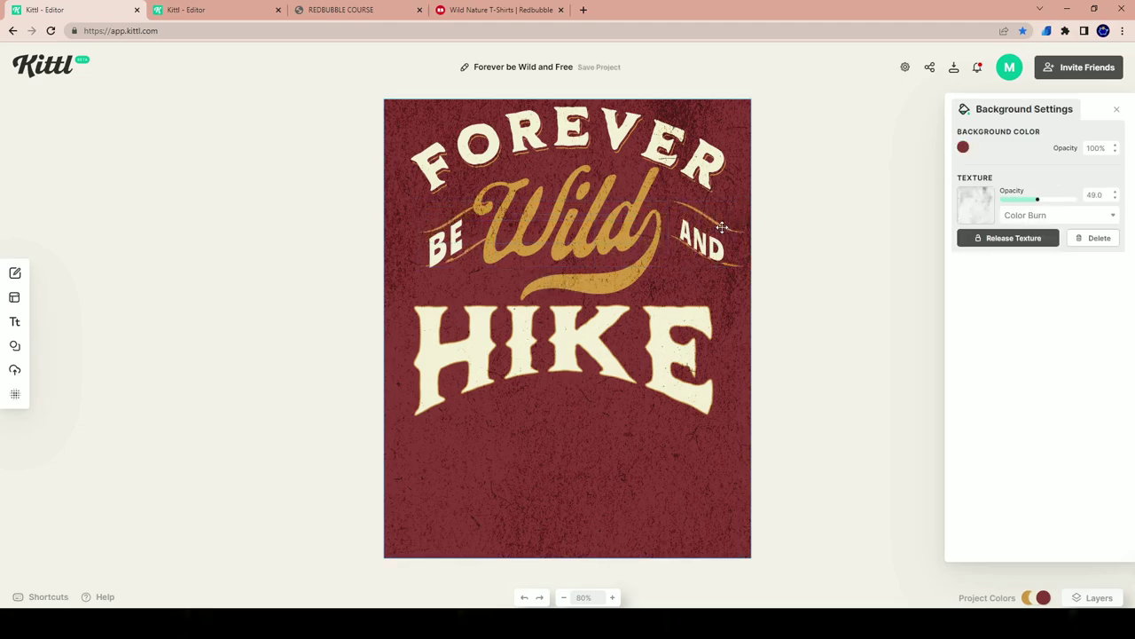
left_click(723, 221)
left_click_drag(722, 221, 690, 479)
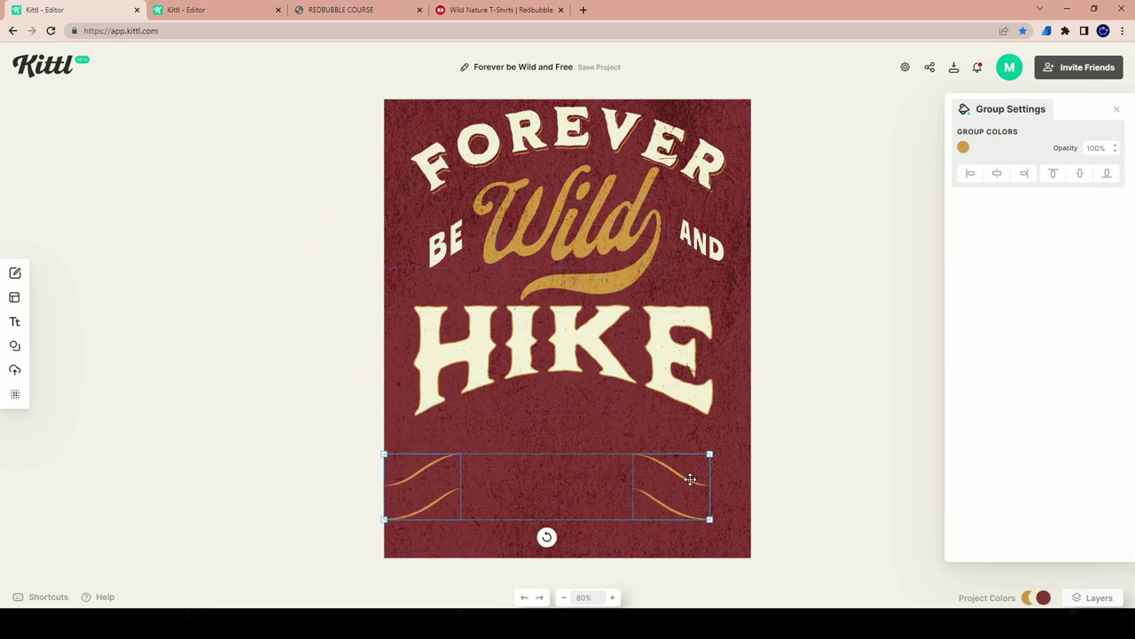
- Ungroup the wavy line ornaments and place one pair around AND and the other around BE
right_click(644, 480)
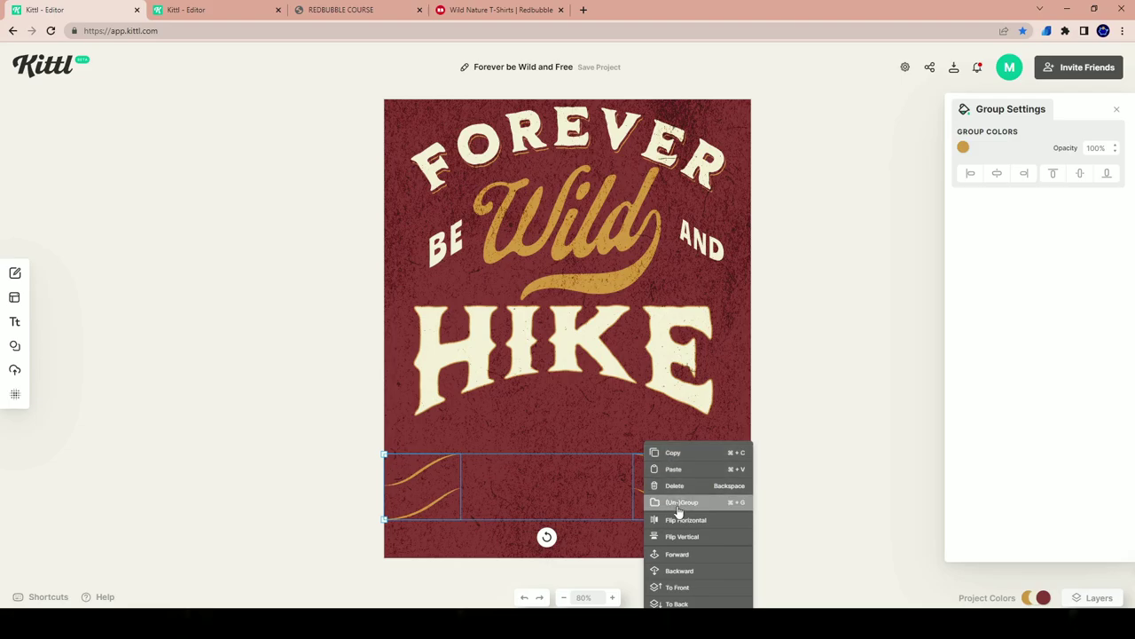
left_click(679, 502)
left_click(701, 484)
left_click_drag(678, 473, 714, 226)
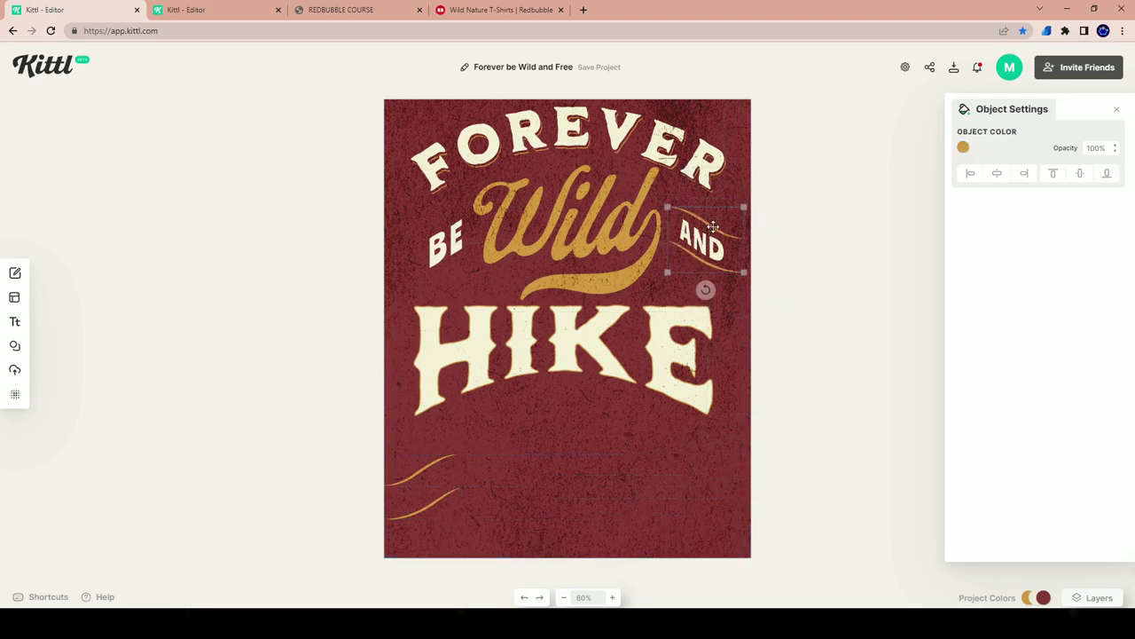
left_click(414, 490)
left_click_drag(422, 474, 448, 227)
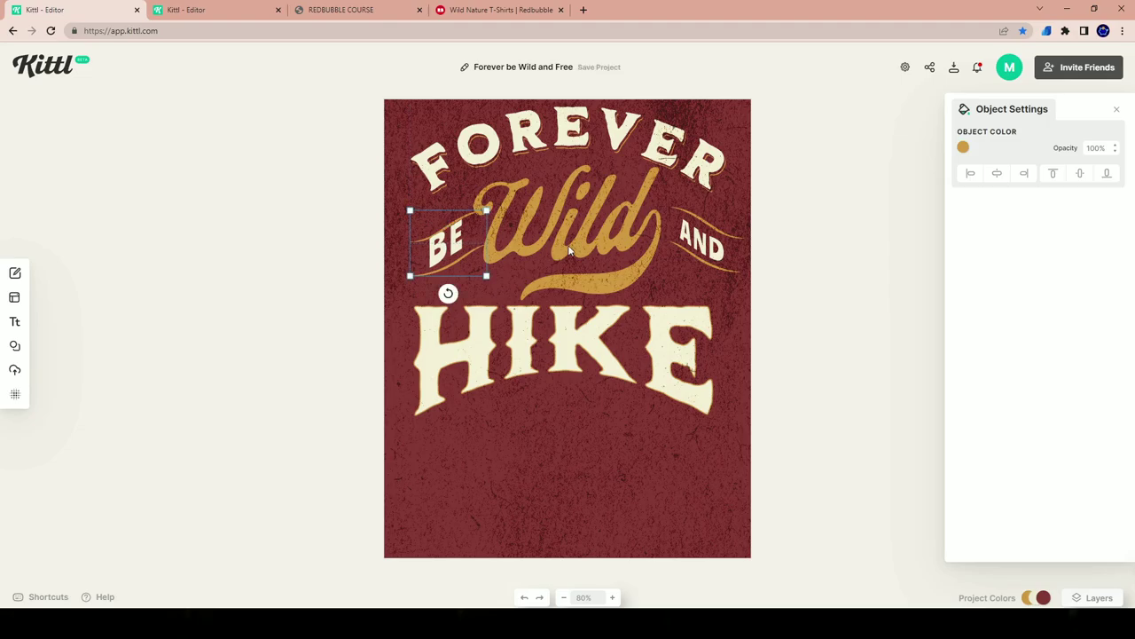
- Fine-tune the wavy lines around AND and BE, and shrink BE so it fits between its two lines
left_click(684, 264)
left_click(704, 222)
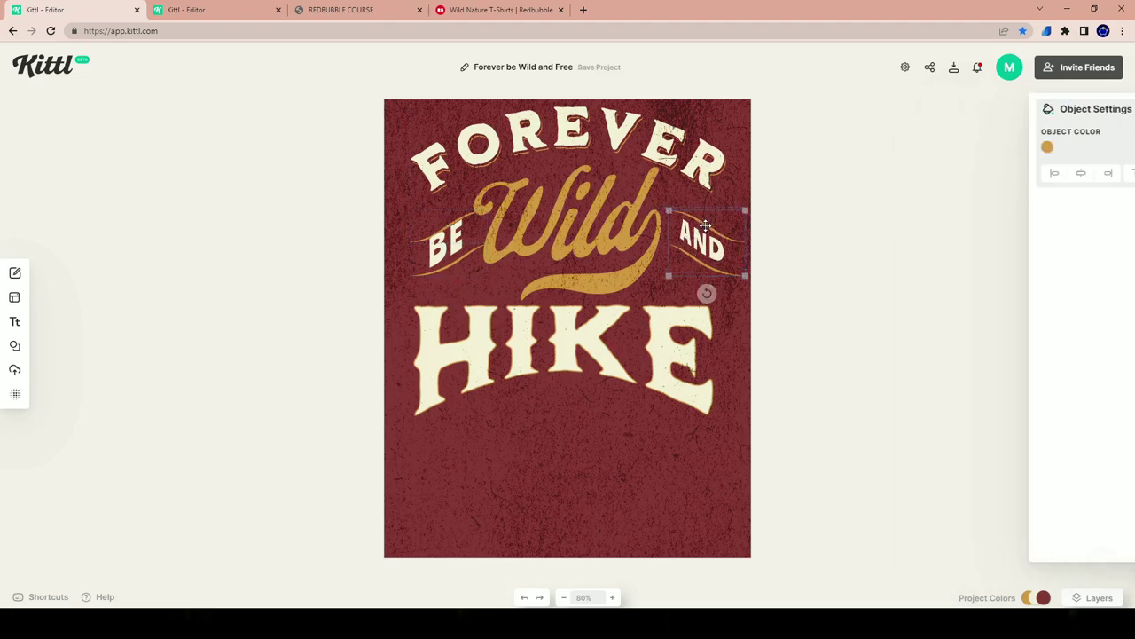
left_click(443, 270)
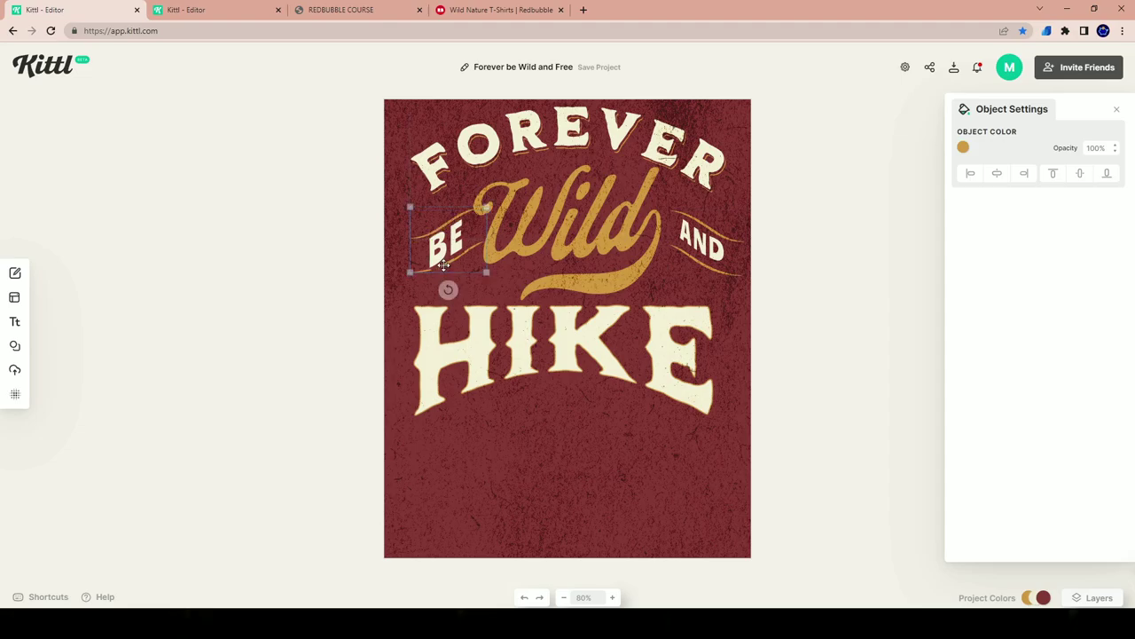
double_click(442, 259)
left_click_drag(462, 267, 448, 237)
left_click(865, 324)
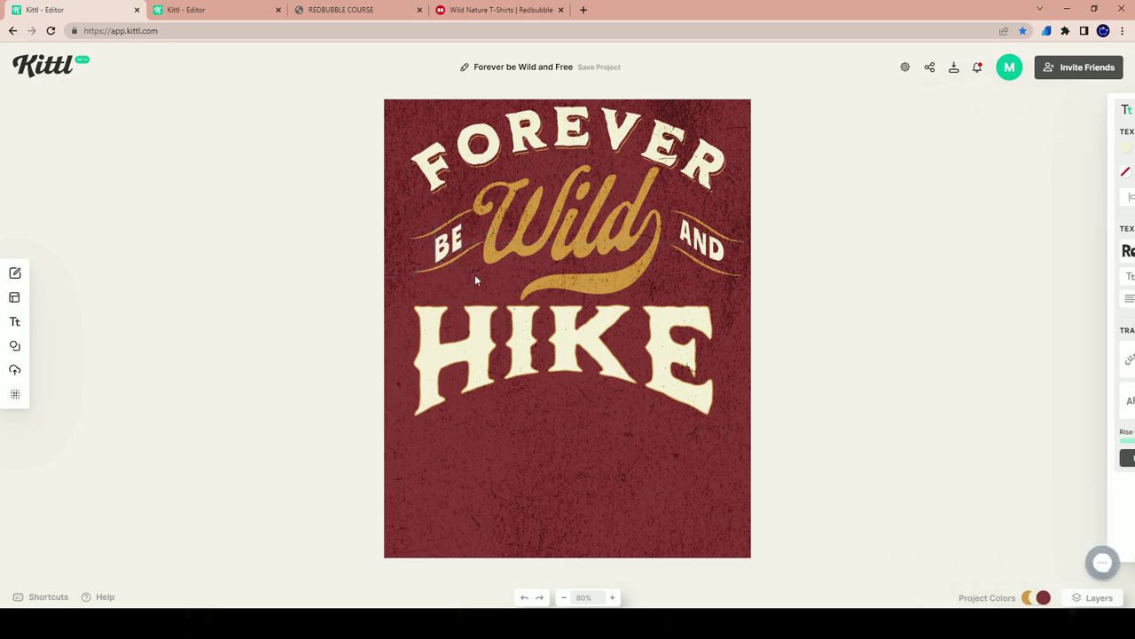
- Shift BE and its wavy lines slightly down and left, away from the W of Wild
left_click(410, 270)
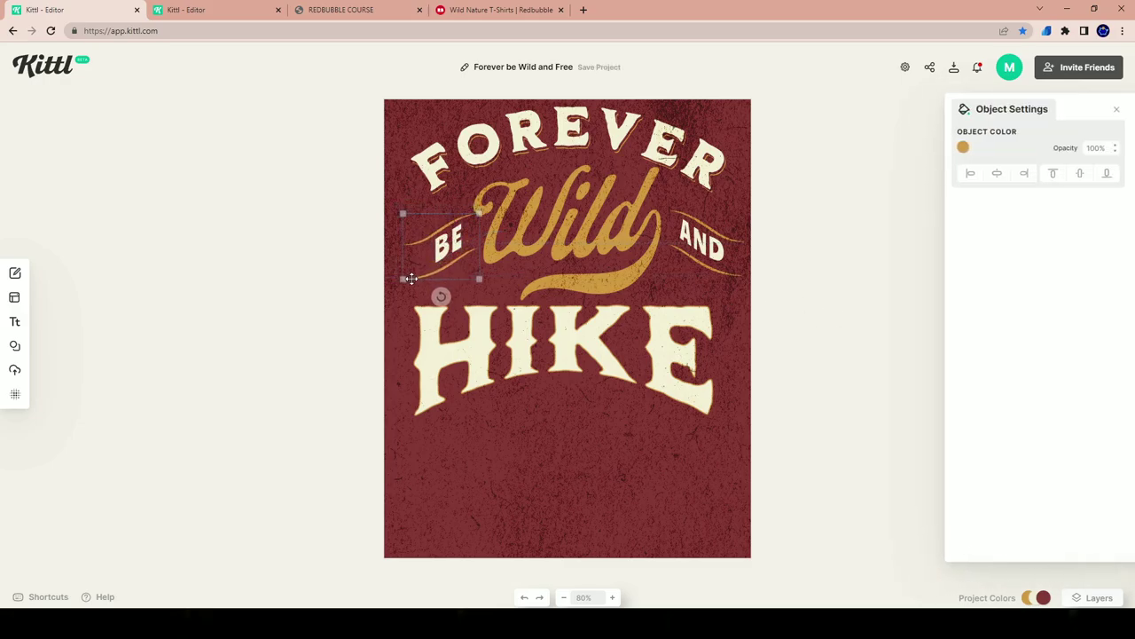
left_click_drag(433, 296, 430, 292)
left_click(719, 269)
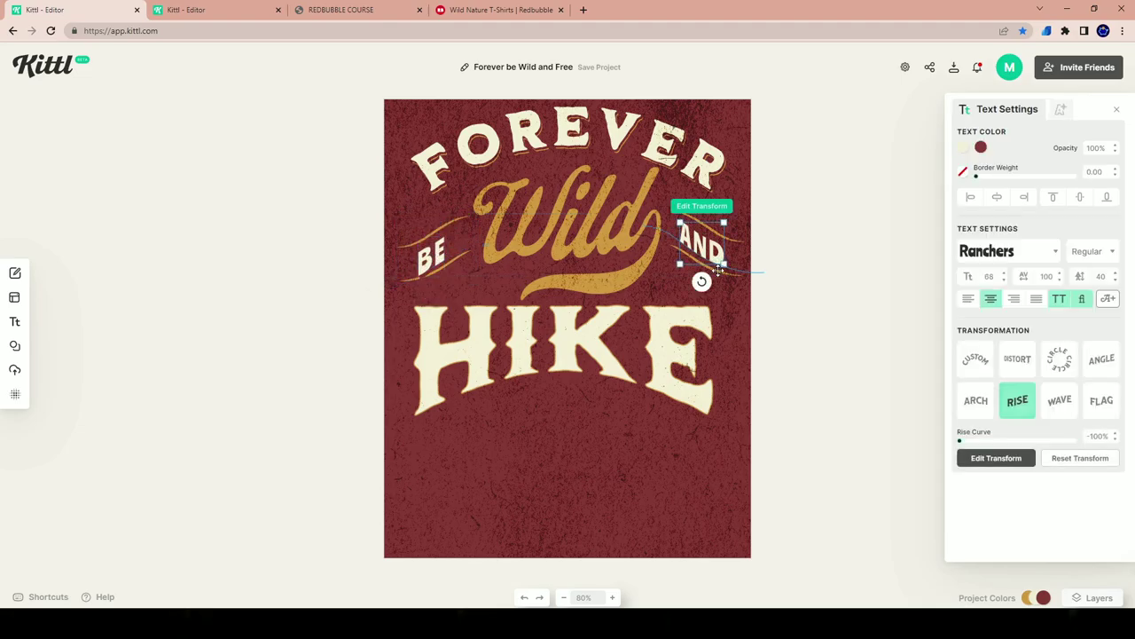
left_click(732, 237)
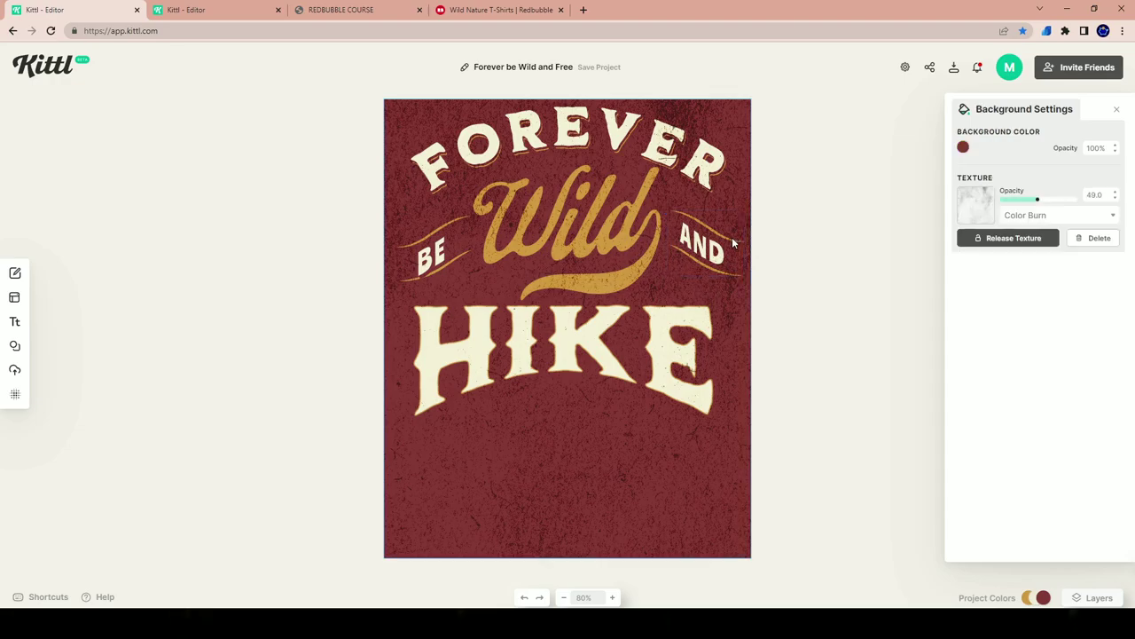
left_click_drag(732, 238, 732, 239)
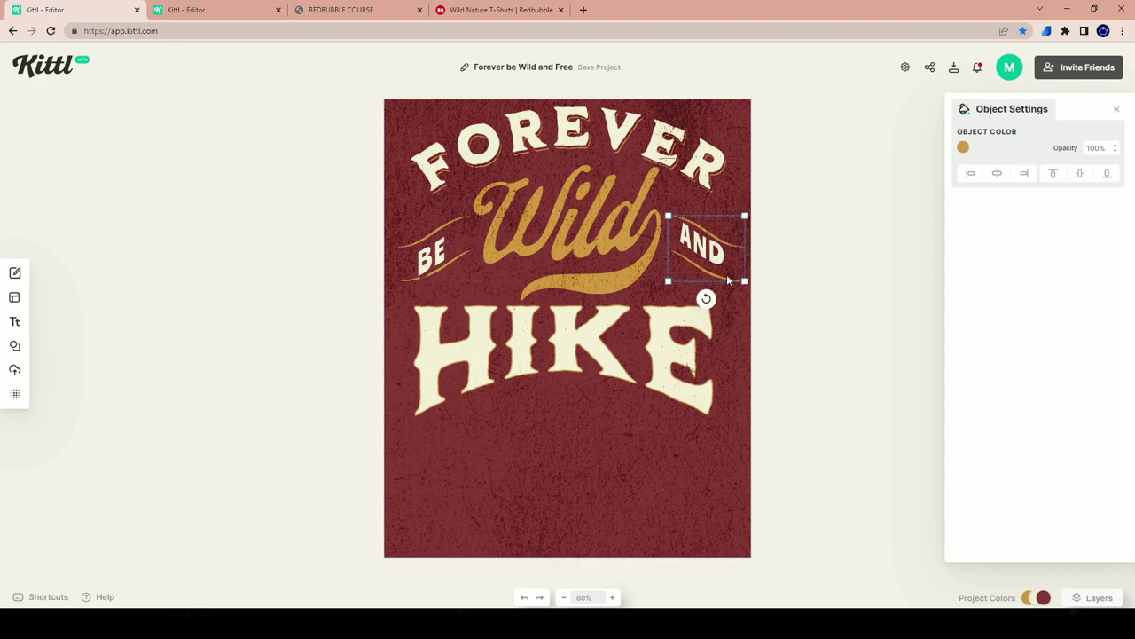
left_click(770, 295)
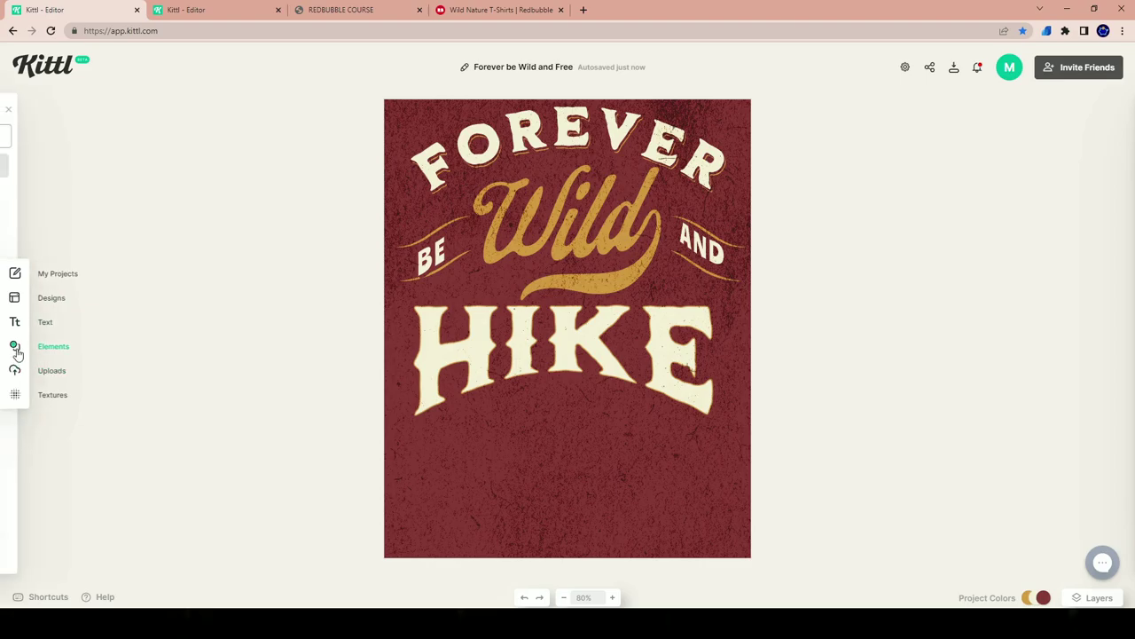
- Search the elements for "hike" and add the brown-and-cream mountain with a single tall peak to the design
left_click(16, 347)
type("hike")
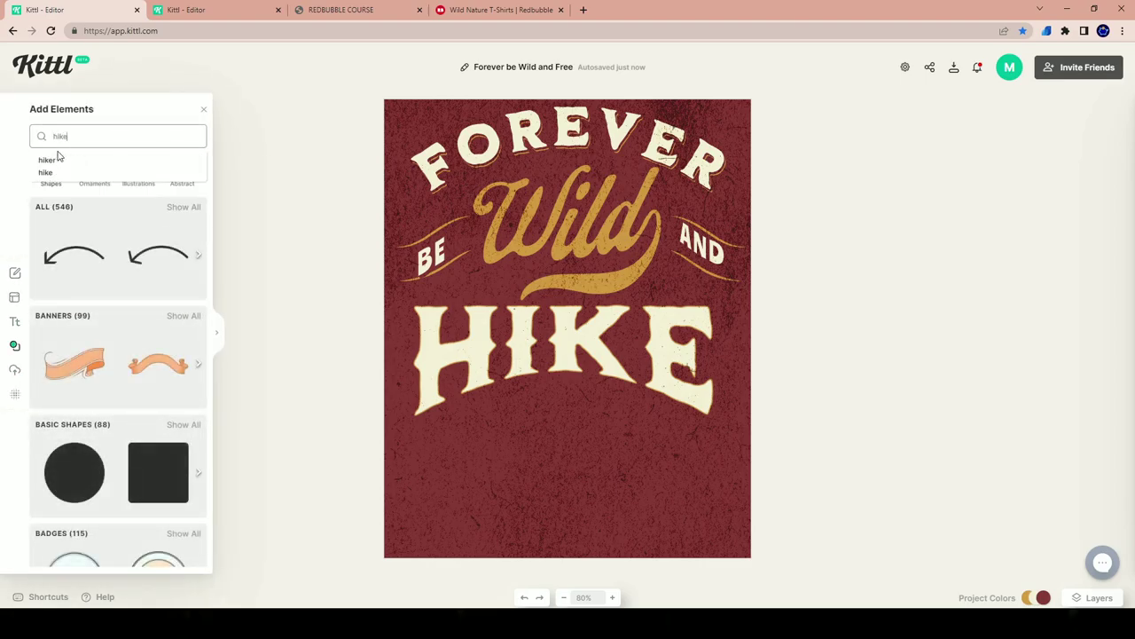
key("Return")
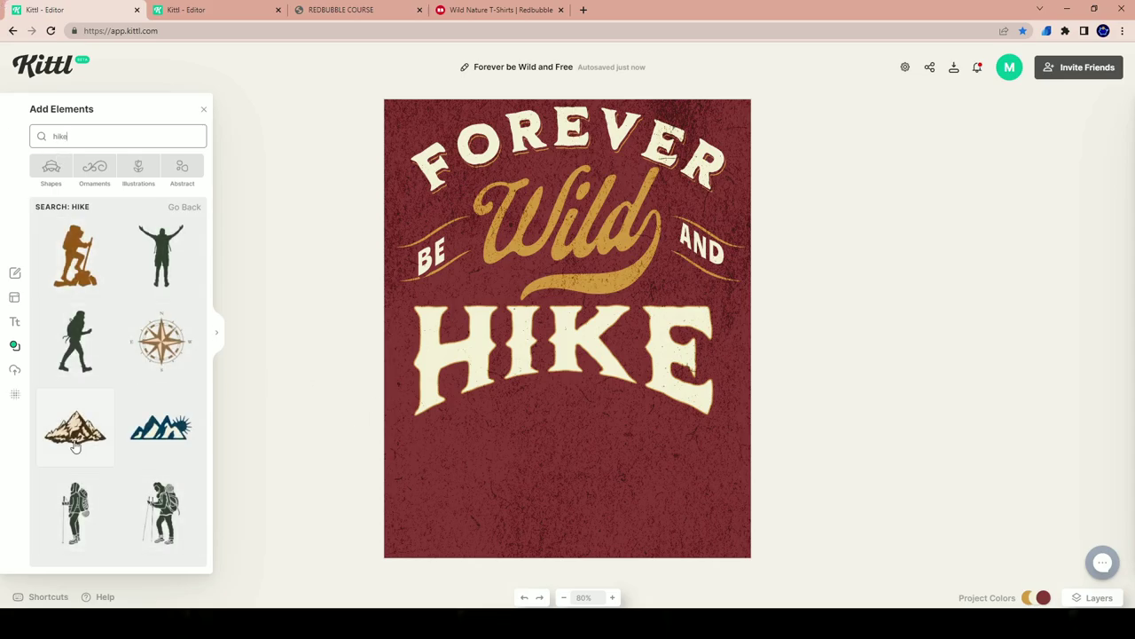
scroll(75, 448, "down", 6)
scroll(87, 438, "up", 3)
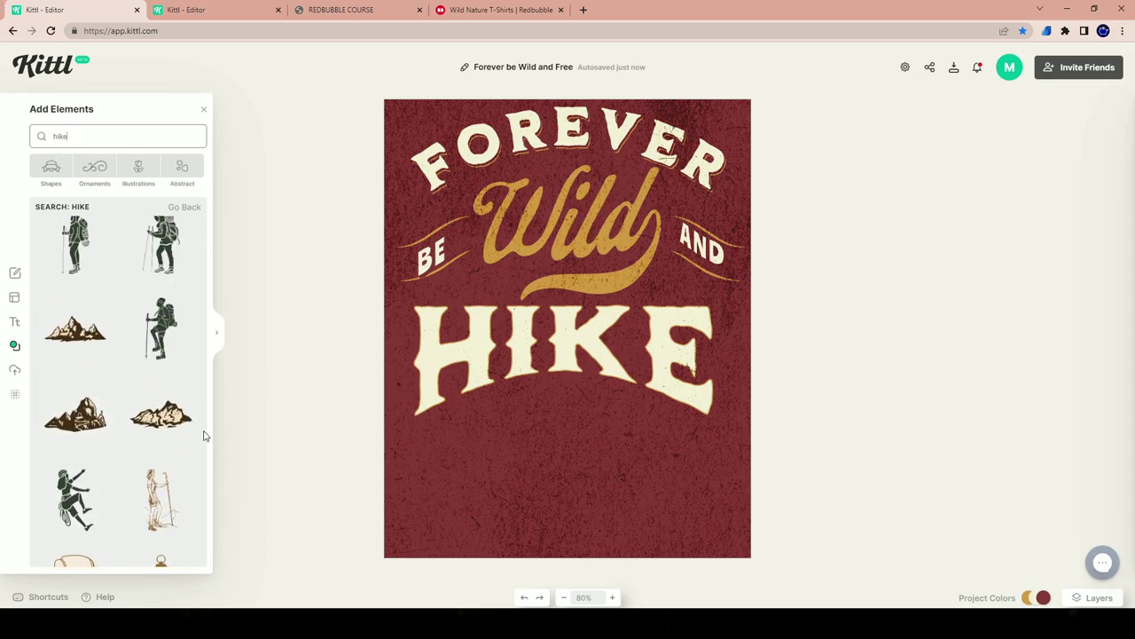
scroll(97, 465, "down", 3)
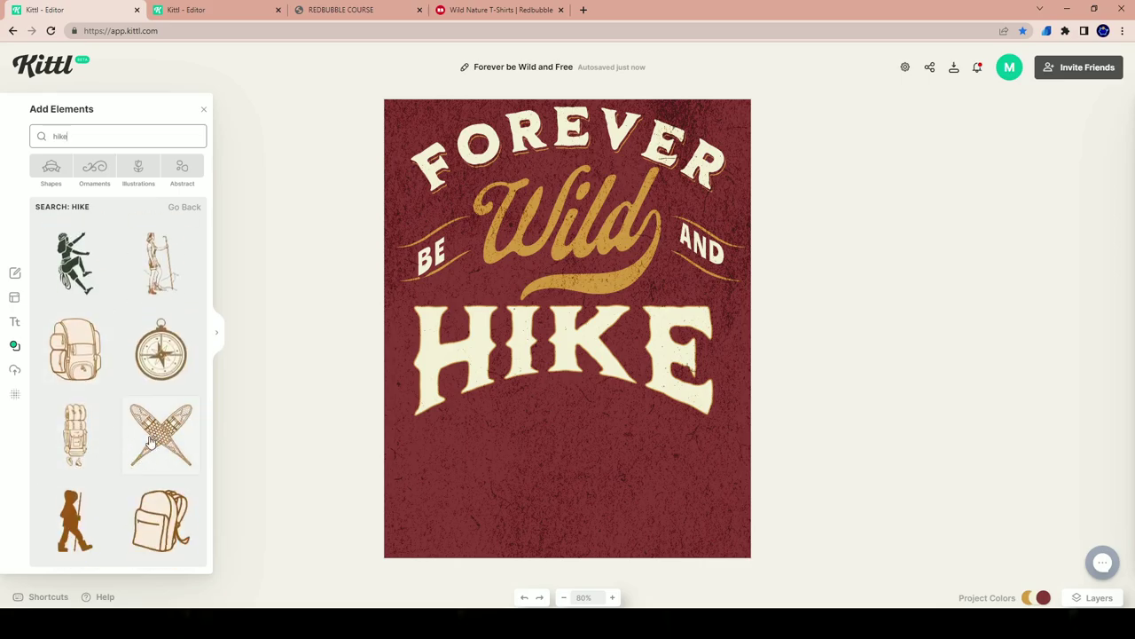
scroll(138, 486, "up", 4)
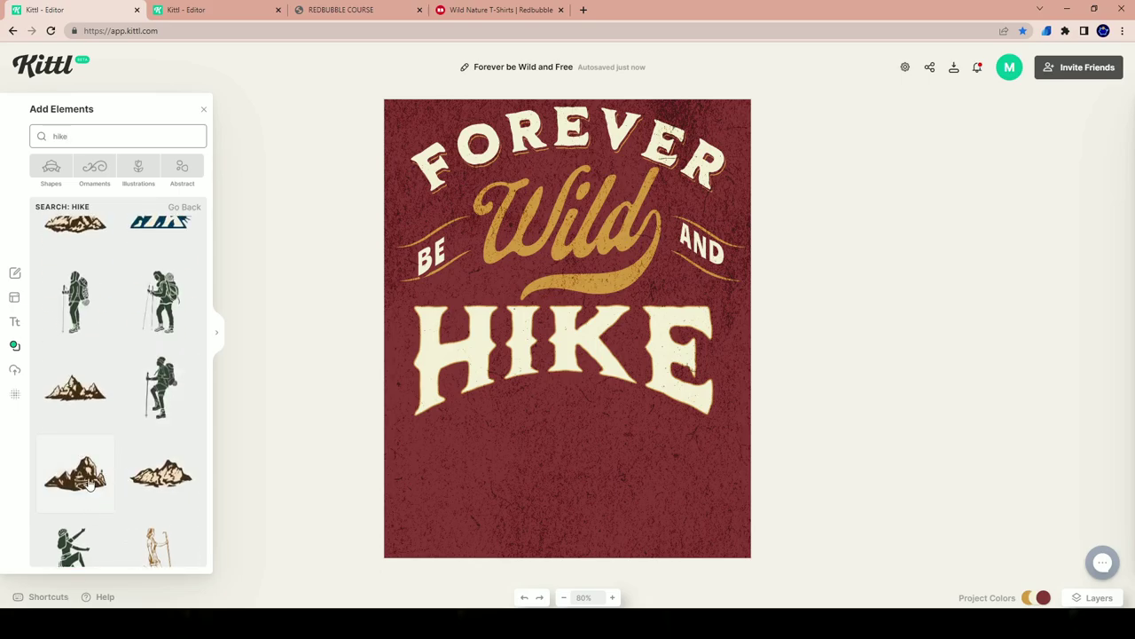
scroll(89, 479, "up", 3)
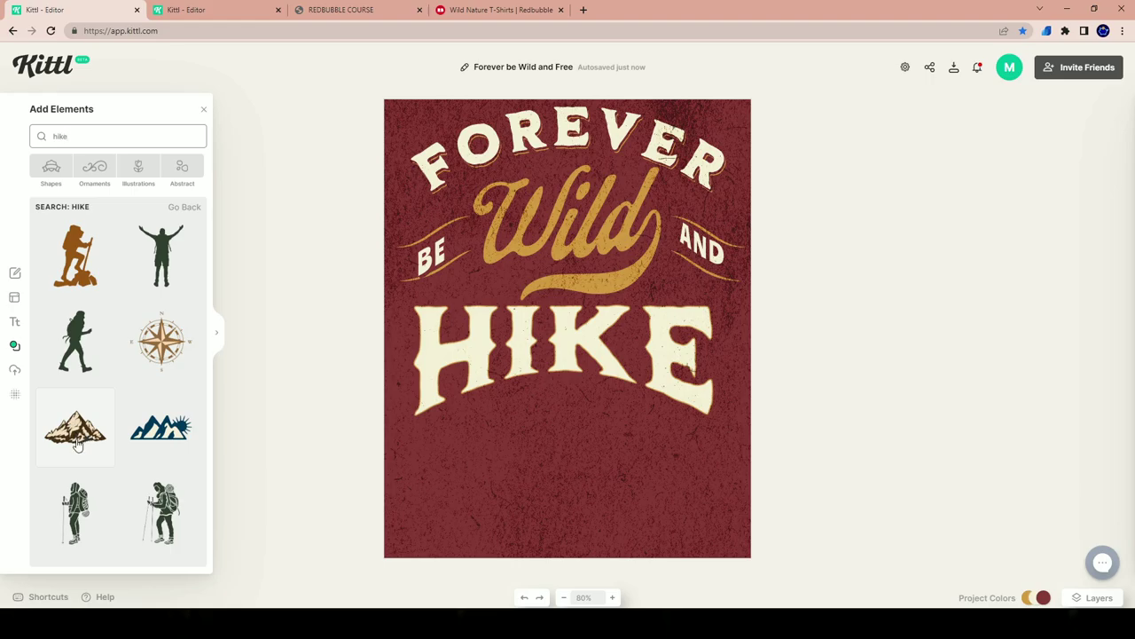
left_click(78, 435)
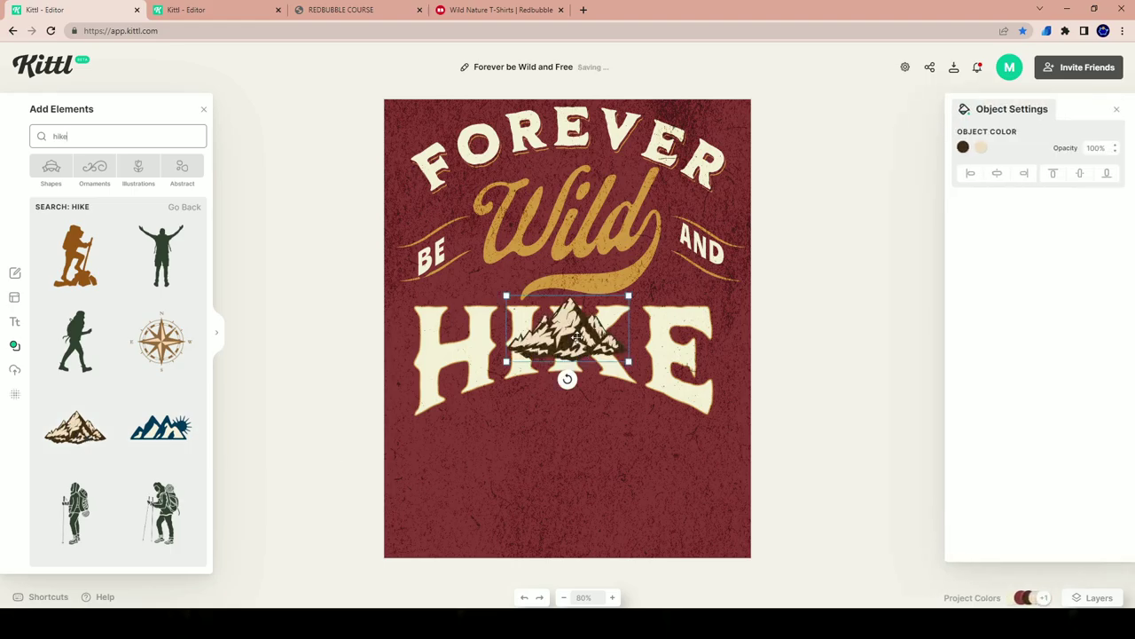
- Enlarge the mountain to nearly the full artboard width and place it centrally in the lower half, its peak overlapping HIKE
left_click_drag(578, 338, 561, 515)
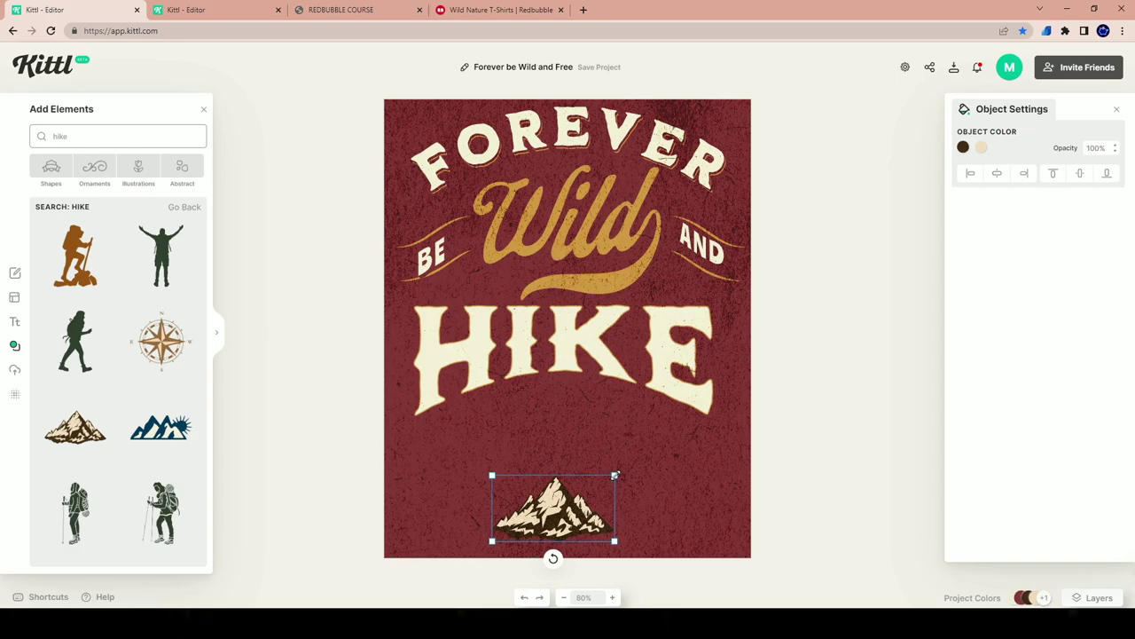
left_click_drag(612, 472, 895, 403)
left_click_drag(709, 444, 568, 401)
left_click(568, 483)
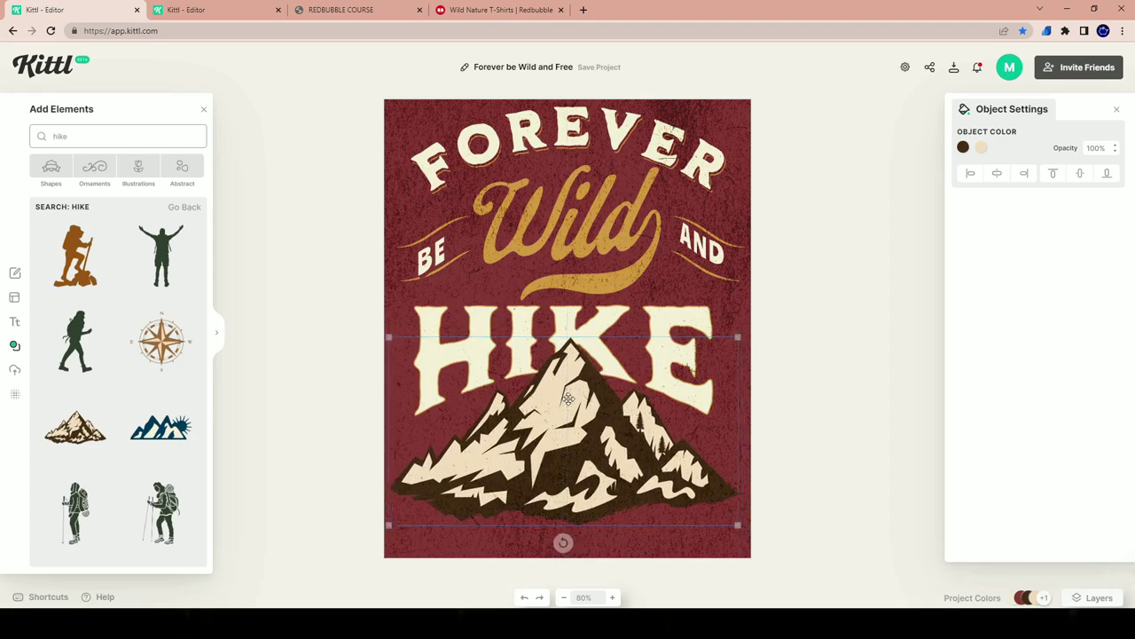
- Send the mountain to the back and move it down to the artboard's lower edge so its peak sits beneath HIKE
right_click(568, 402)
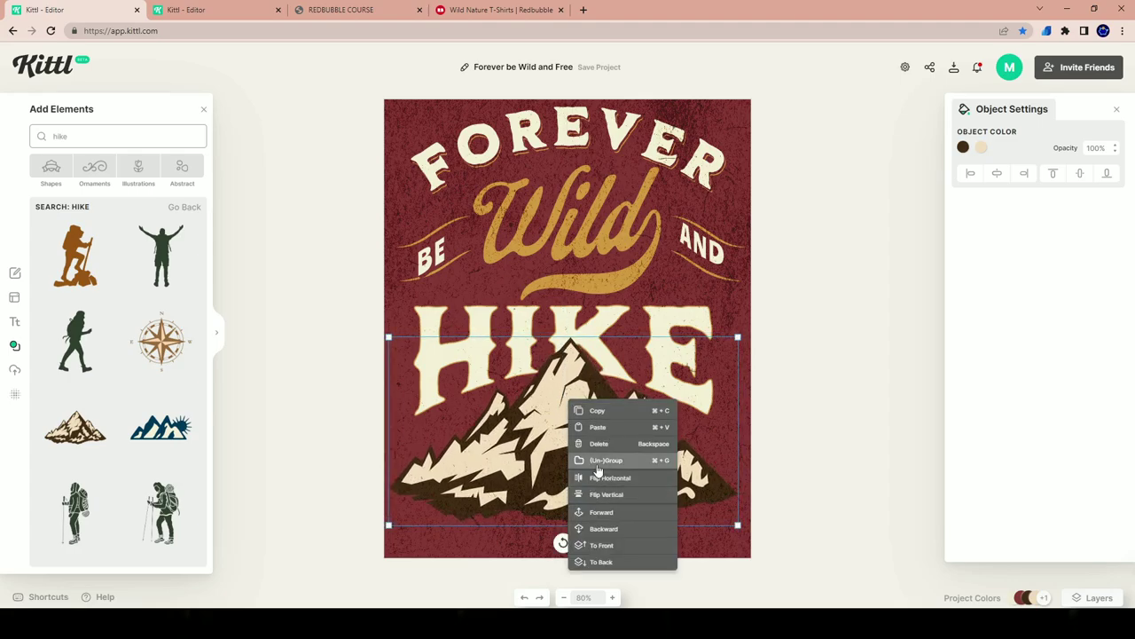
left_click(602, 562)
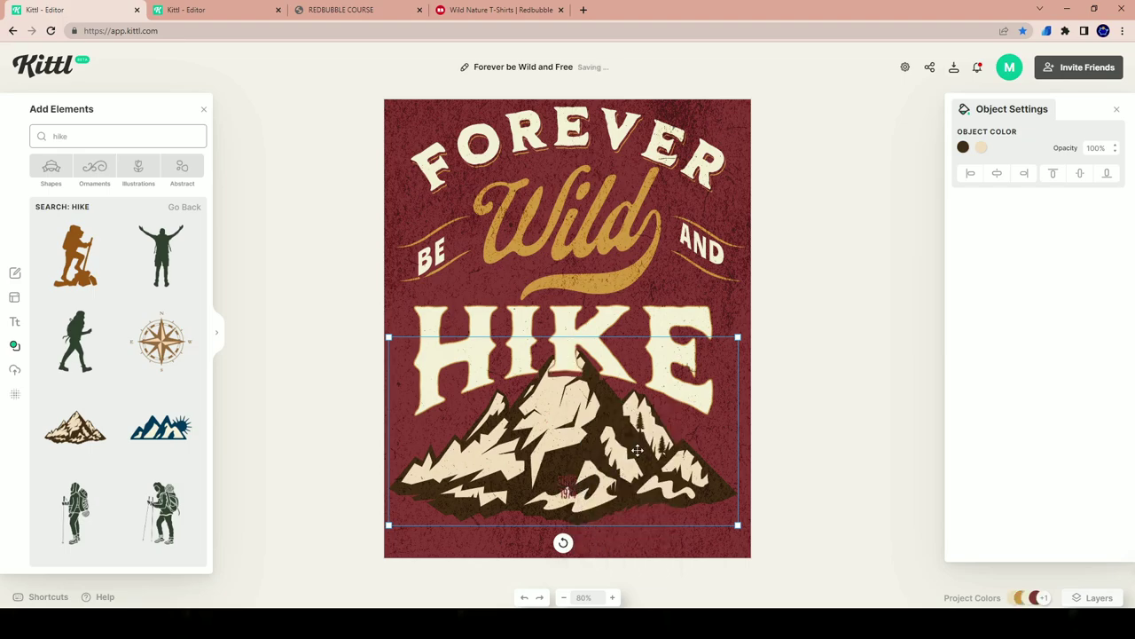
left_click_drag(621, 462, 637, 487)
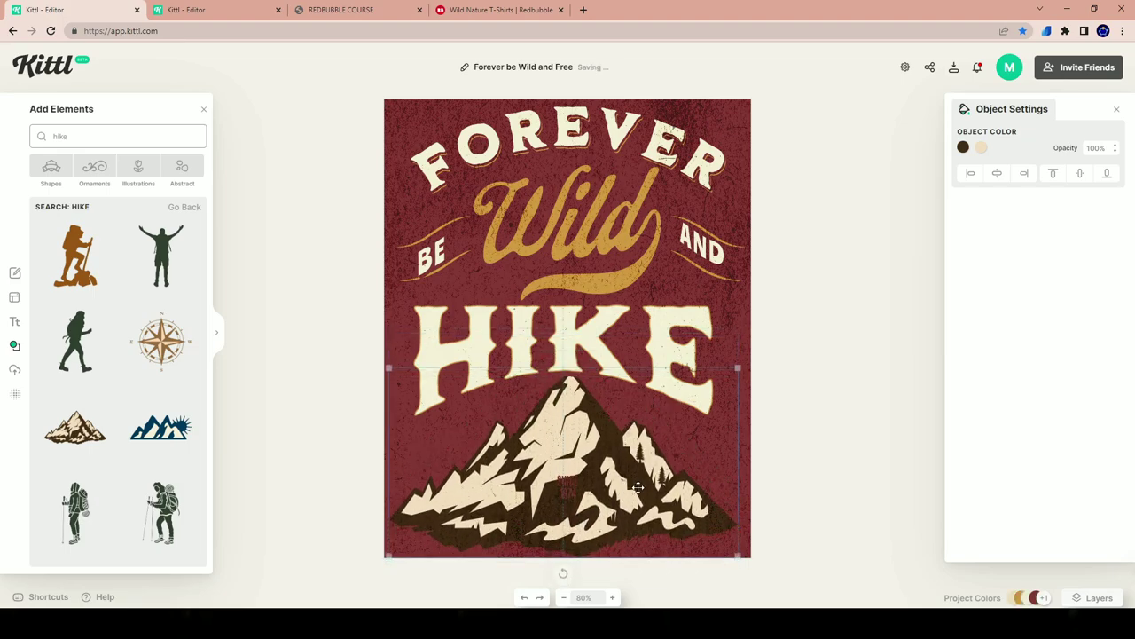
- Move HIKE slightly up towards Wild and remove the small dark red lettering from the middle of the mountain
left_click(793, 441)
left_click(571, 342)
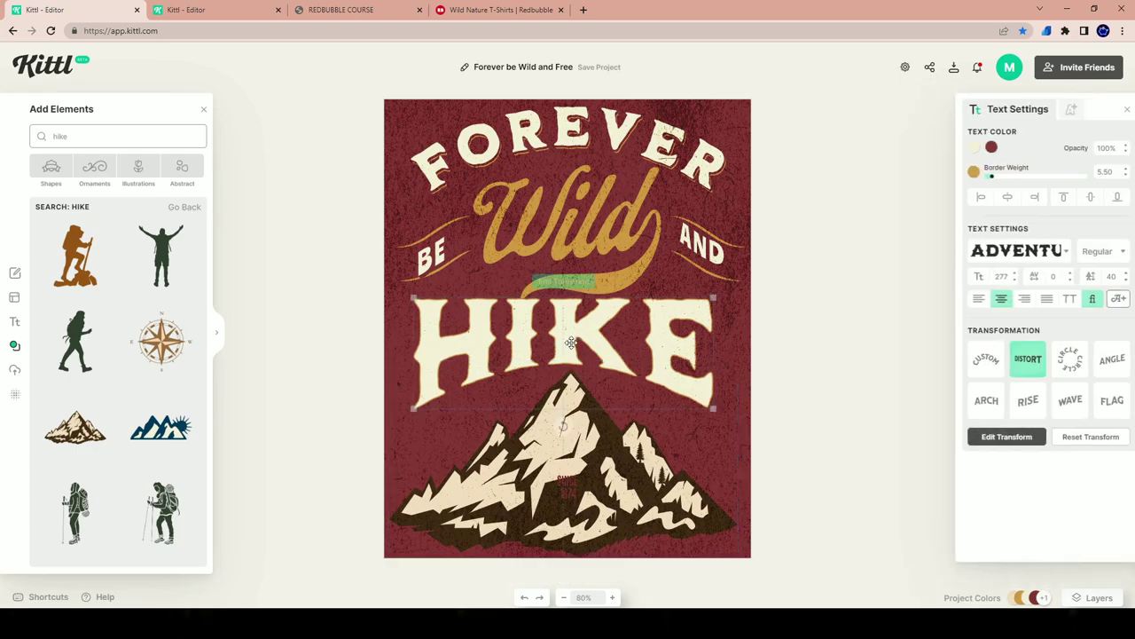
left_click(870, 404)
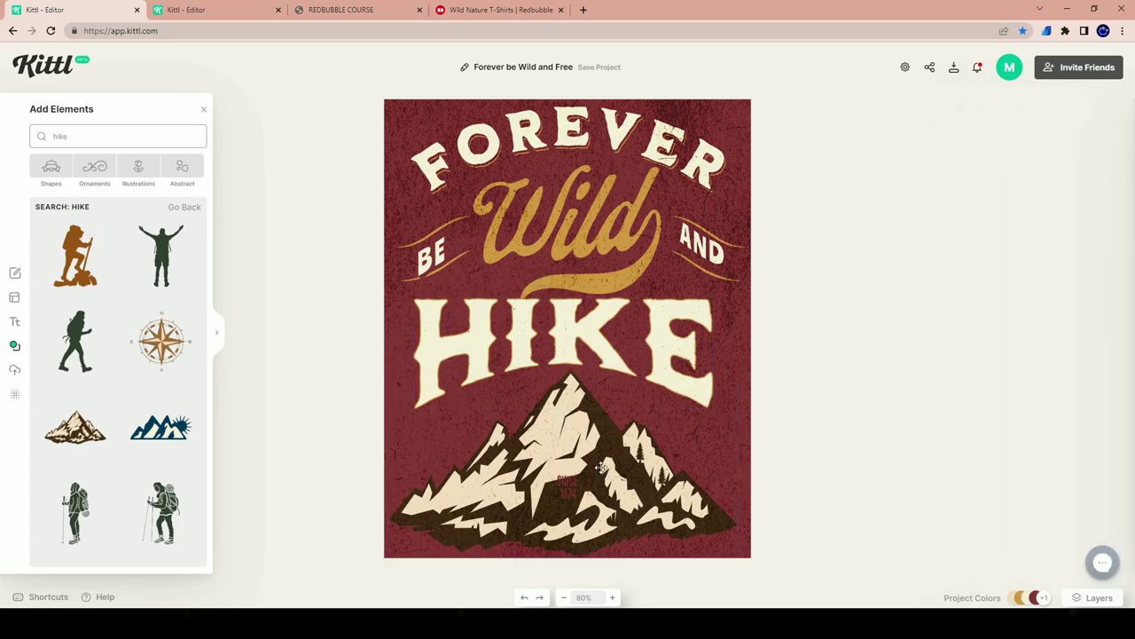
left_click(560, 494)
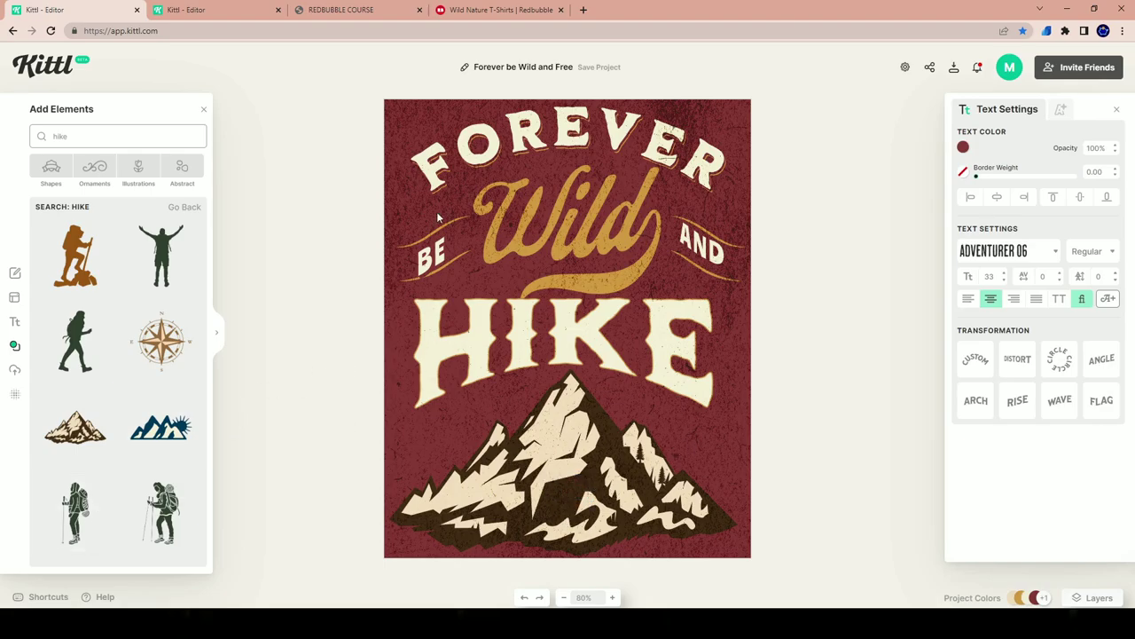
- Search the elements for "bird" and look through the illustrations
left_click(116, 139)
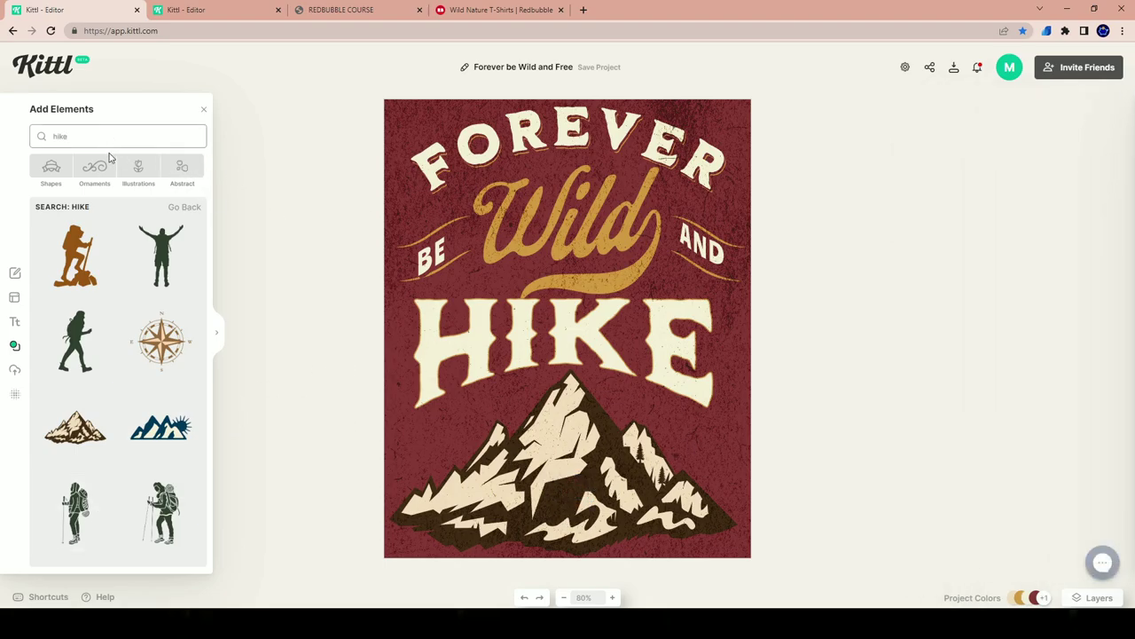
key("BackSpace")
key("BackSpace")
key("BackSpace")
key("BackSpace")
type("bird")
key("Return")
scroll(133, 425, "down", 2)
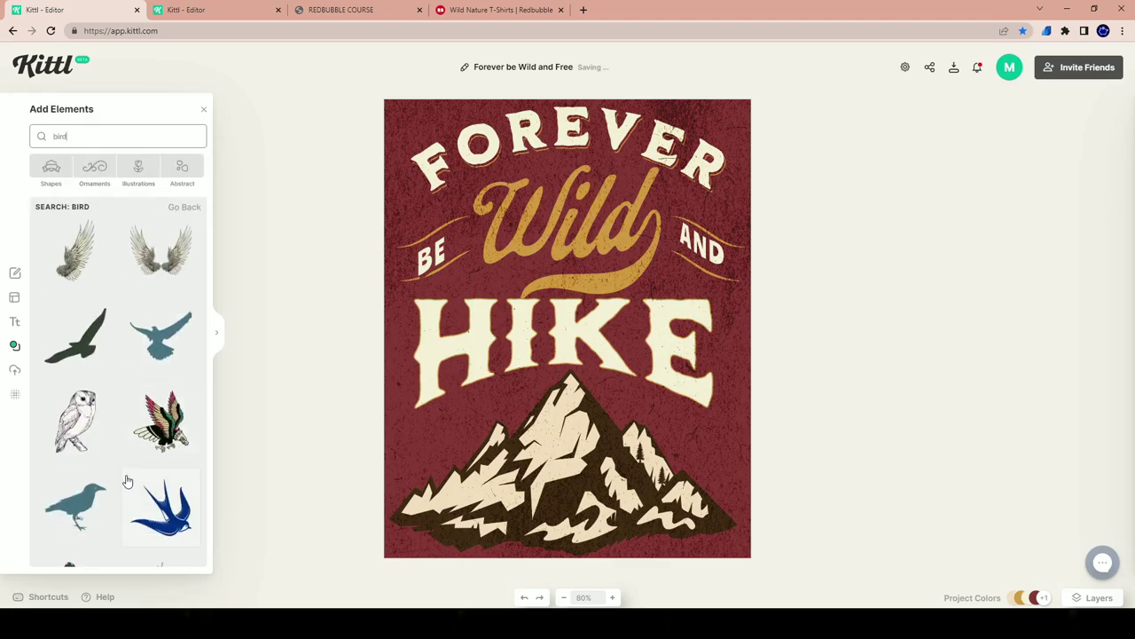
- Add the dark green soaring bird, shrink it and place it beside the mountain peak, just below the E of HIKE
left_click(91, 362)
left_click_drag(541, 311, 648, 311)
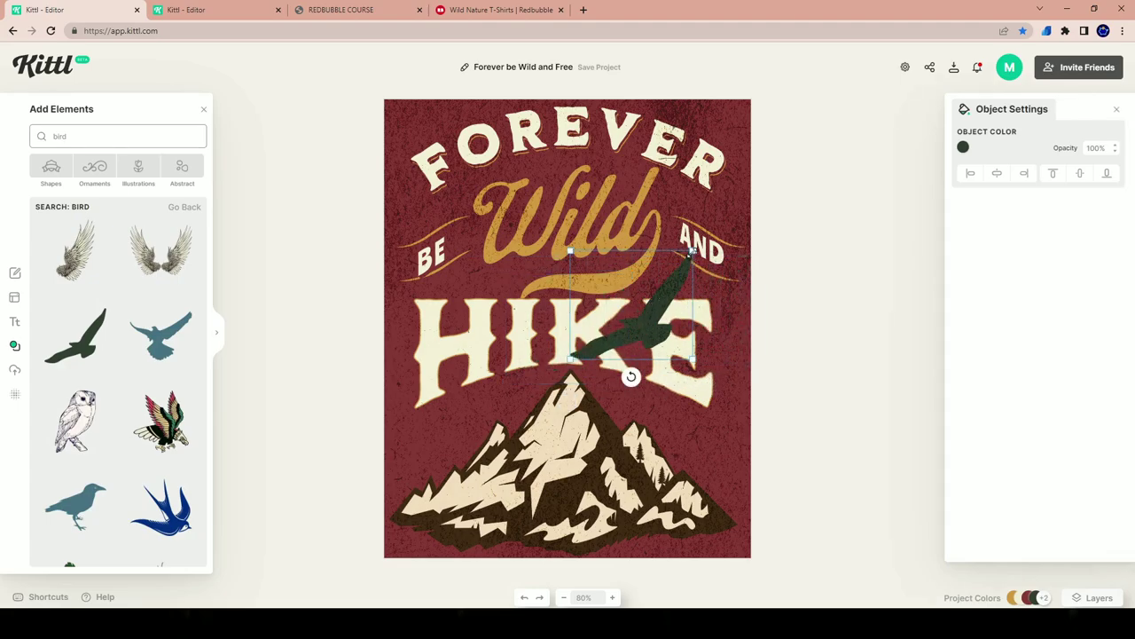
left_click_drag(691, 252, 655, 395)
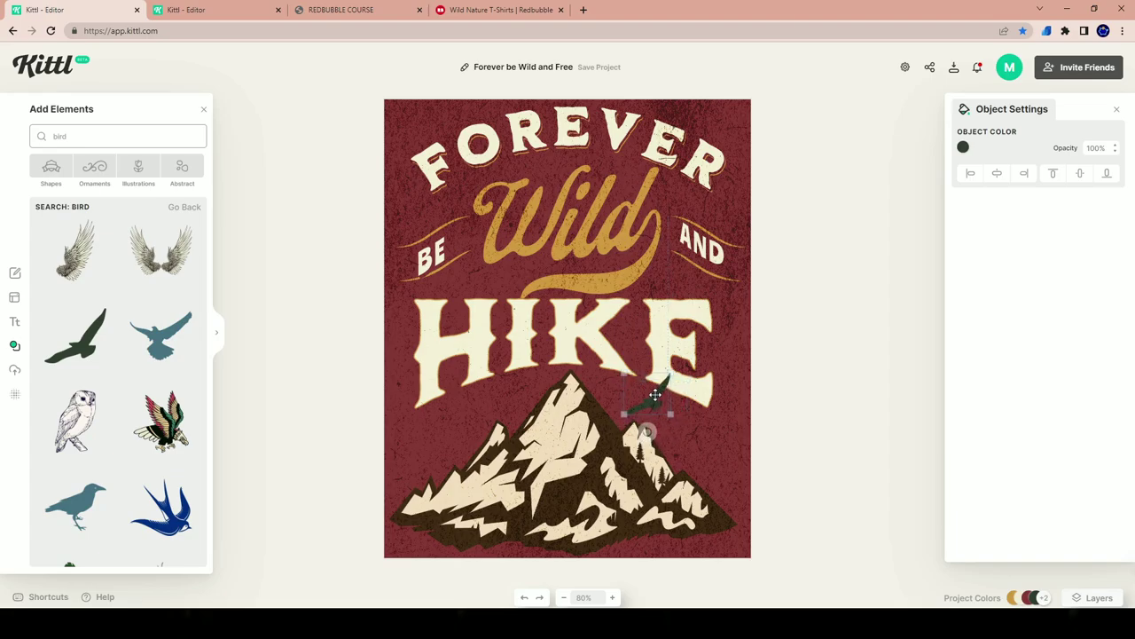
left_click(793, 399)
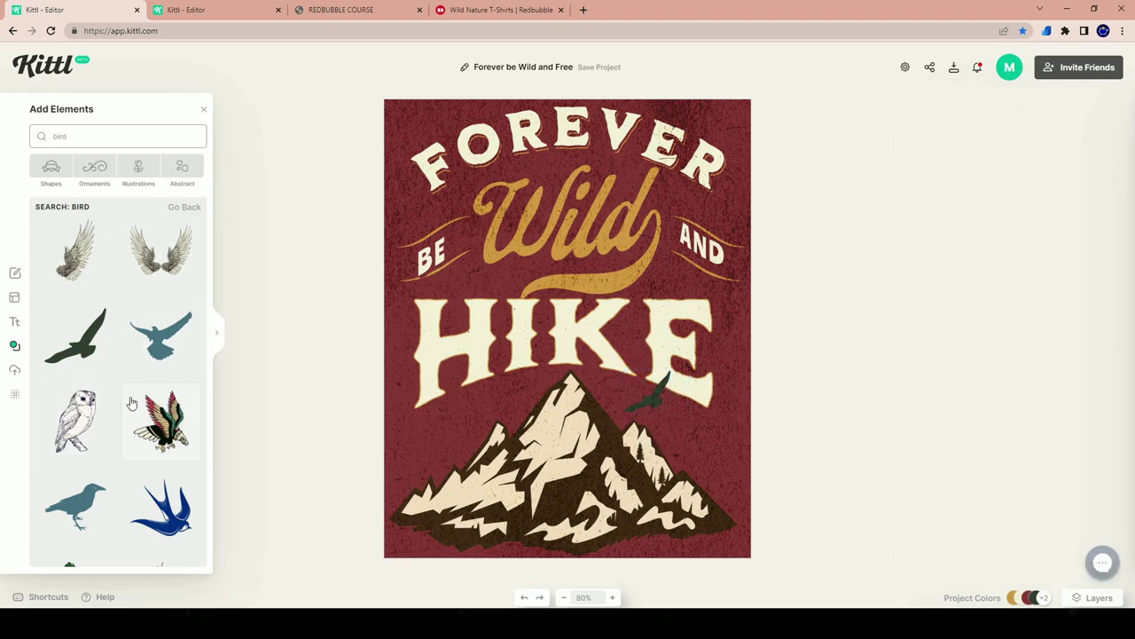
- Add the blue bird with spread wings, flip it horizontally and move it over BE
left_click(154, 353)
left_click_drag(570, 355, 538, 355)
right_click(538, 355)
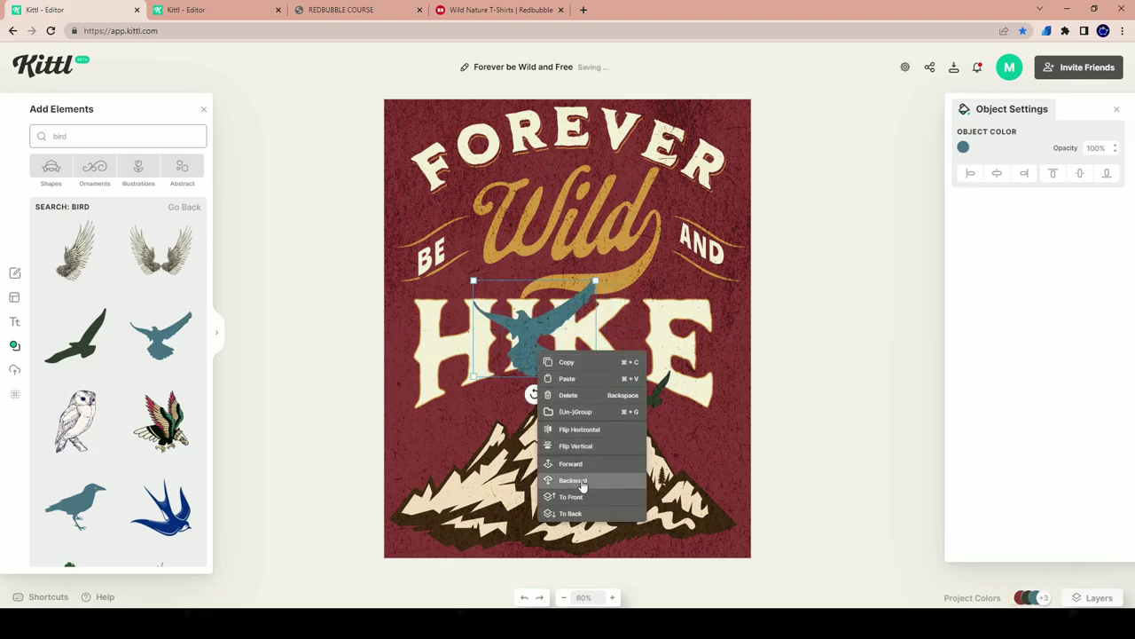
left_click(580, 429)
left_click_drag(542, 362, 438, 262)
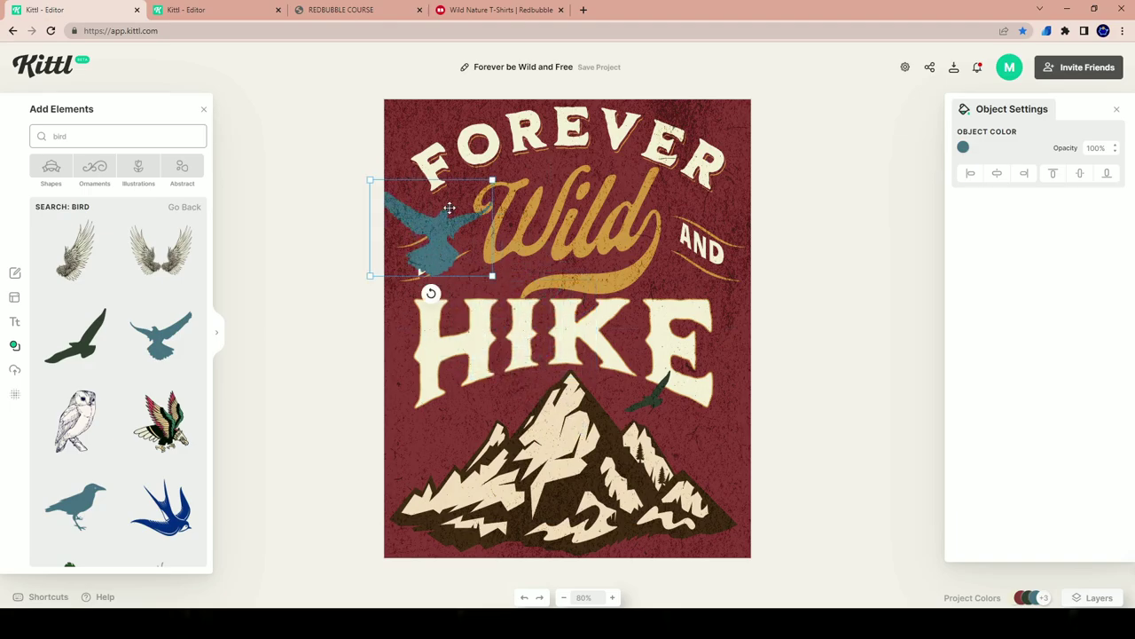
- Shrink the blue bird, tilt it clockwise and place it in the gap between FOREVER and BE
left_click(494, 183)
left_click(432, 215)
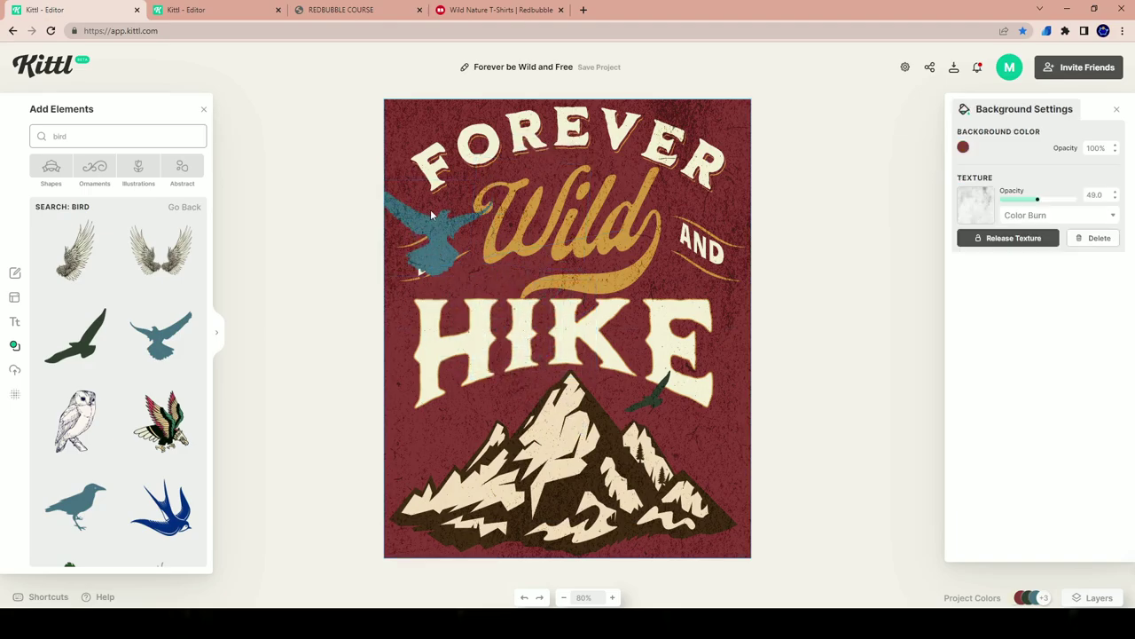
left_click(437, 222)
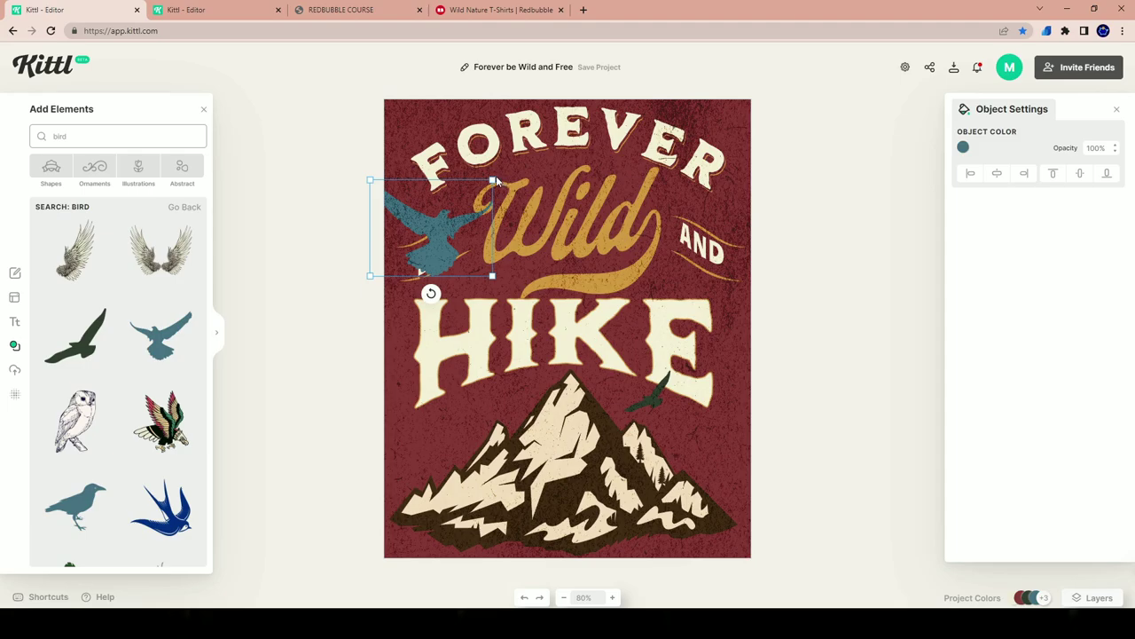
left_click(430, 213)
left_click(444, 224)
left_click_drag(492, 180, 409, 238)
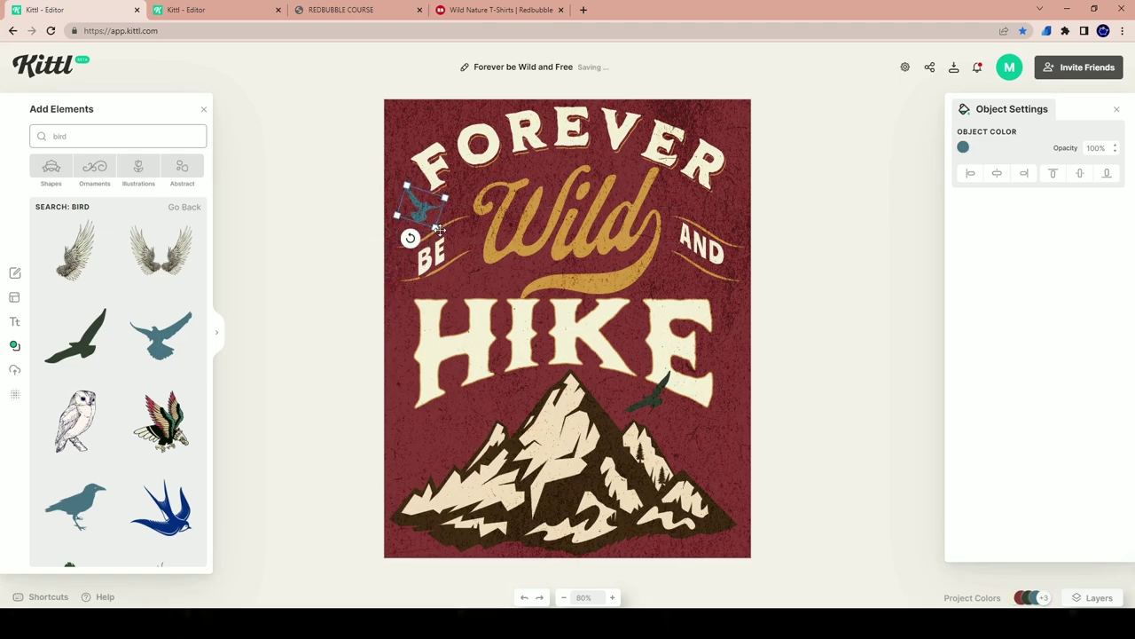
- Enlarge the tilted blue bird so it fills the space between the F of FOREVER, BE and the W of Wild
left_click(431, 257)
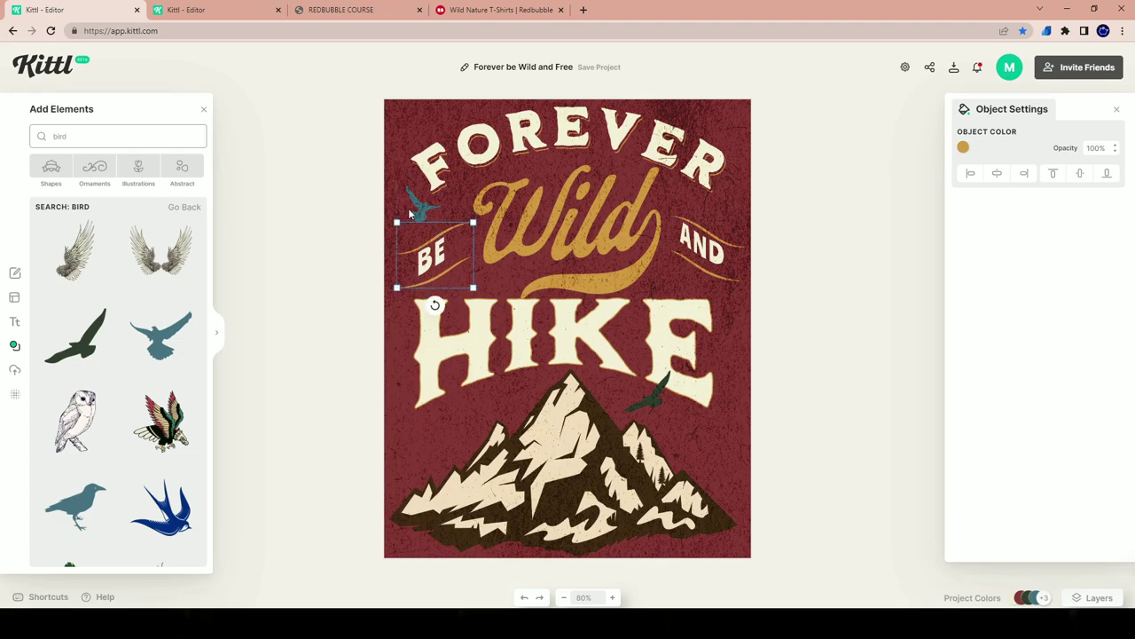
left_click(410, 213)
left_click(418, 202)
left_click_drag(442, 229, 462, 199)
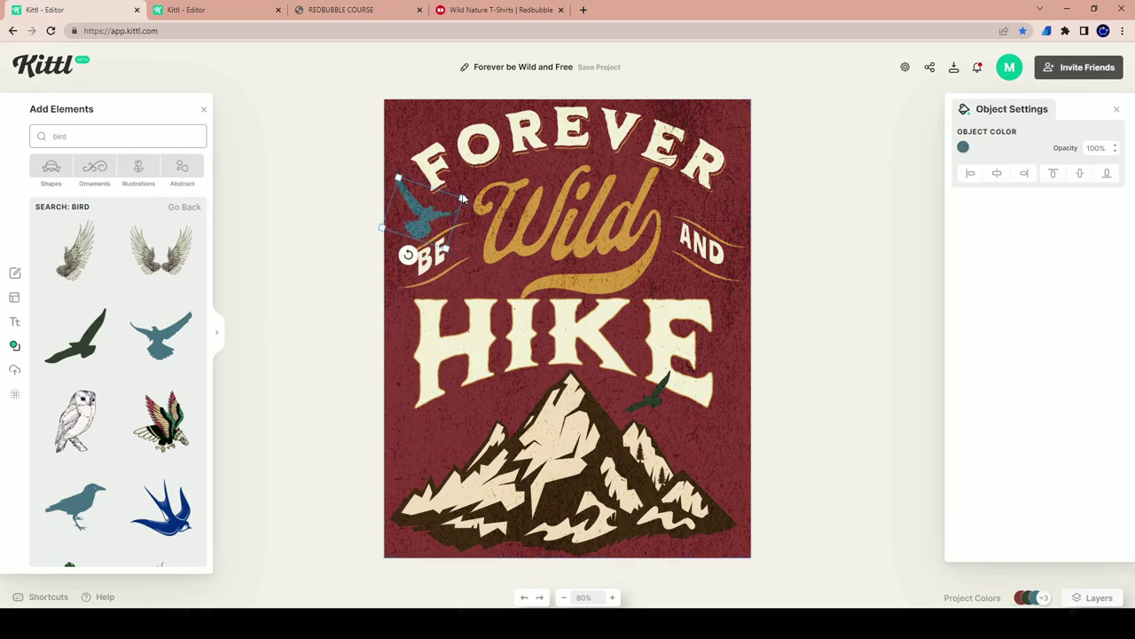
left_click(462, 205)
left_click(425, 213)
left_click_drag(462, 197, 469, 194)
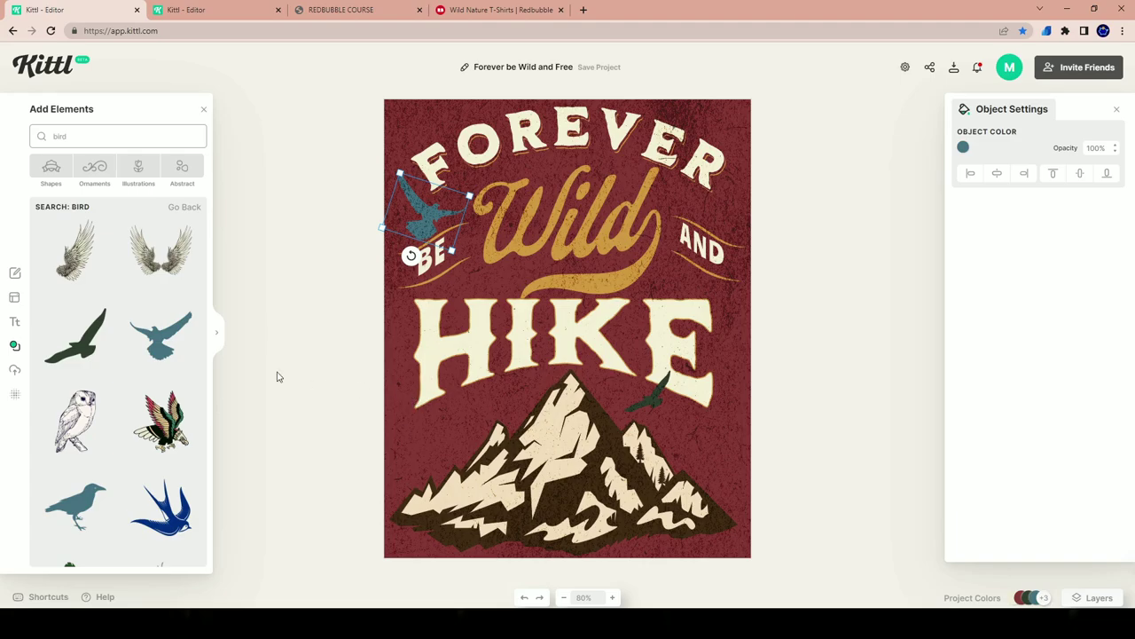
- Search the elements for "compass"
scroll(598, 416, "down", 3)
scroll(594, 417, "up", 5)
scroll(594, 417, "down", 4)
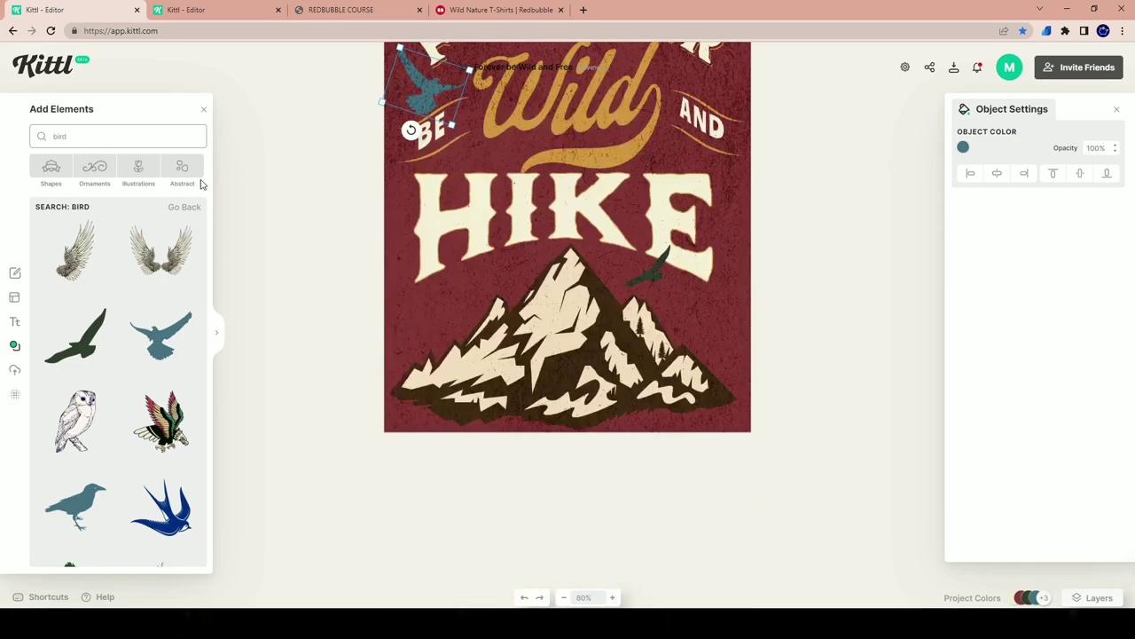
type("compass")
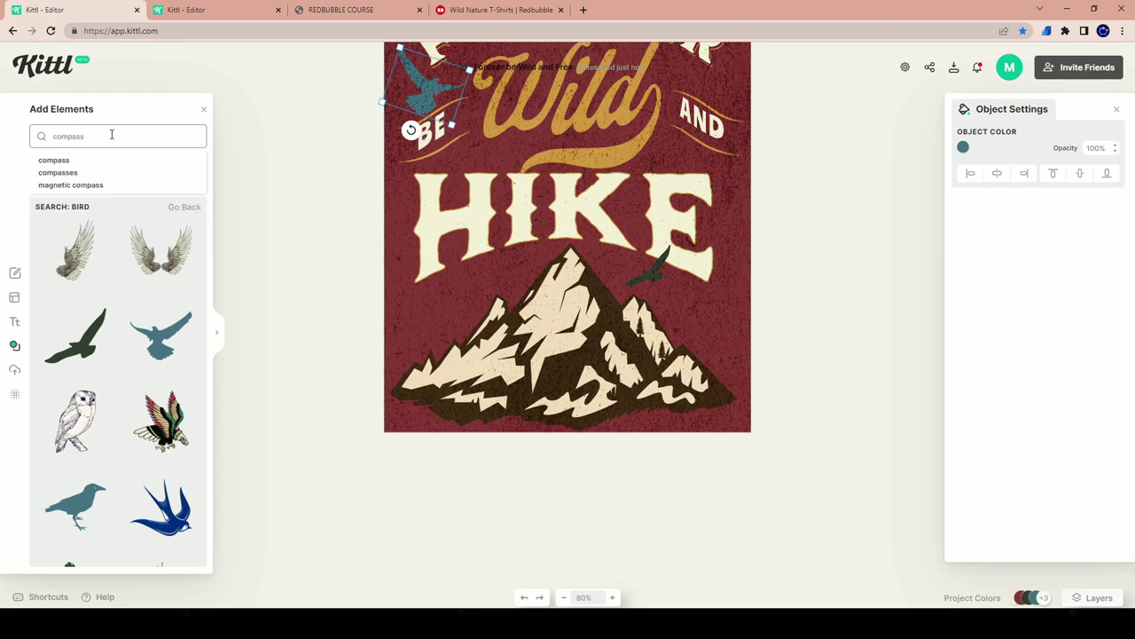
key("Return")
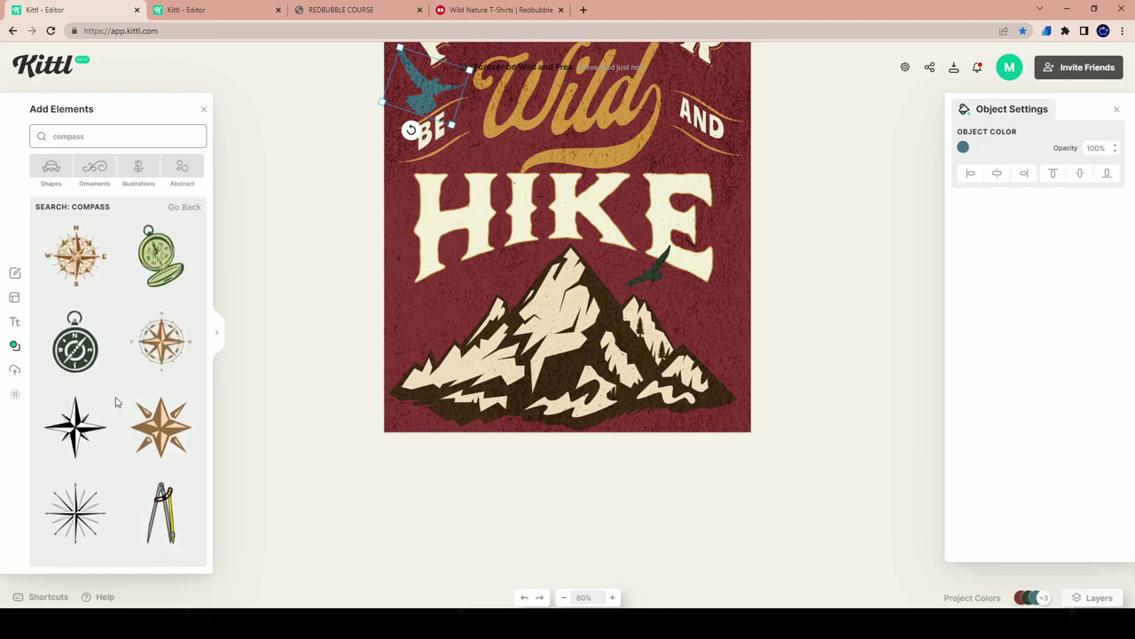
- Add the brown-and-cream compass rose with N, E, S and W letters, tilt it anticlockwise and move it over the mountain's left slope
left_click_drag(85, 237, 544, 341)
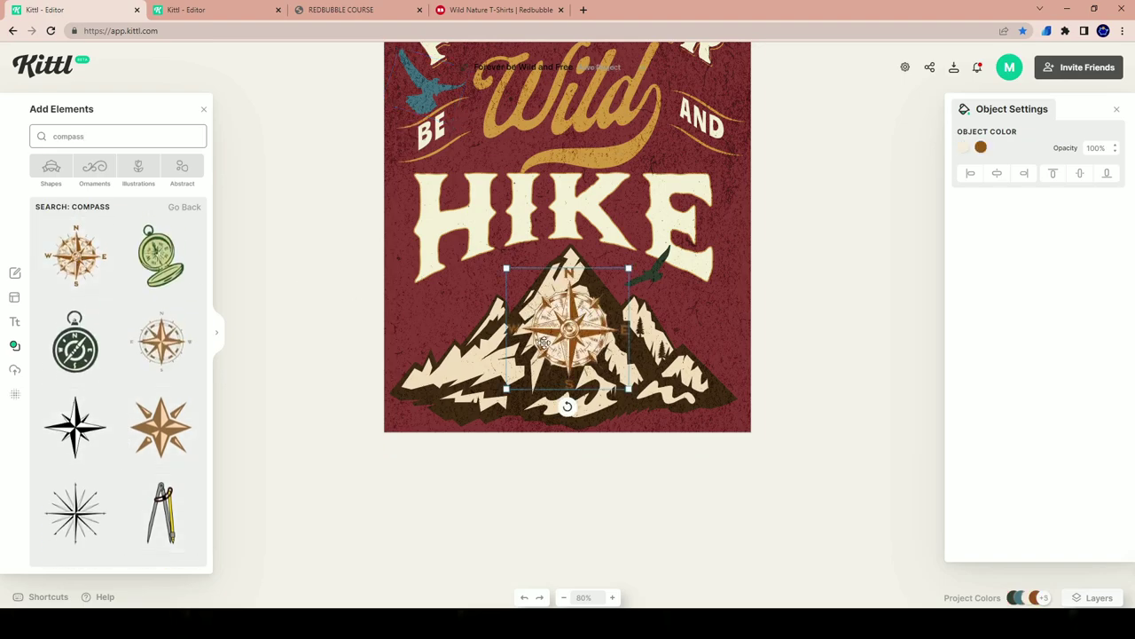
left_click_drag(570, 404, 592, 398)
left_click_drag(572, 359, 495, 348)
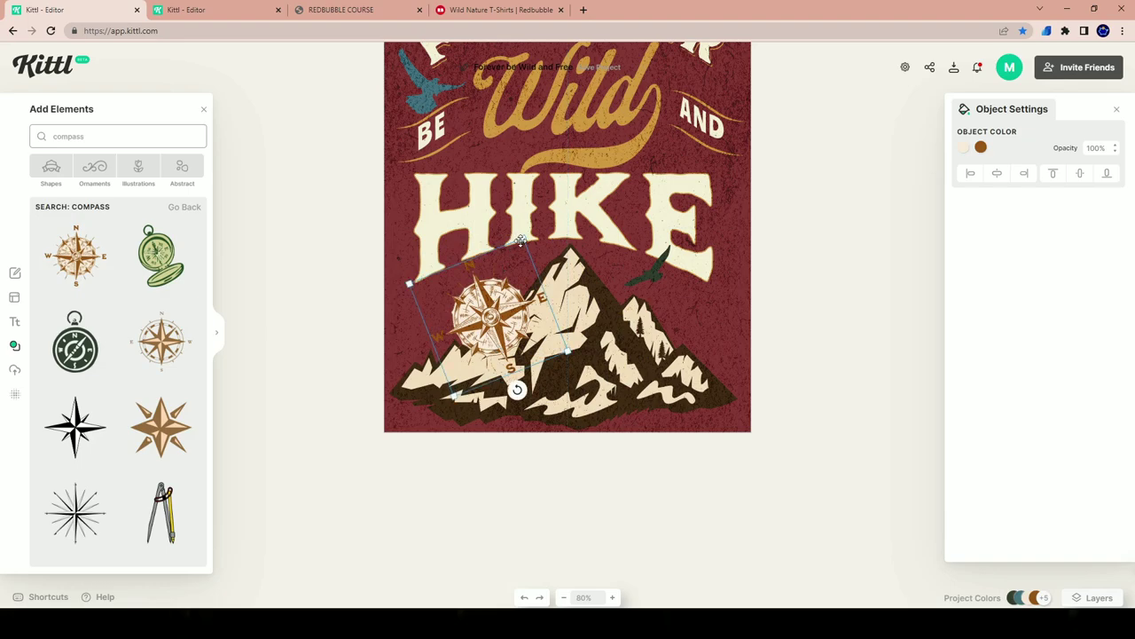
- Shrink the tilted compass rose and place it between the H of HIKE and the mountain's left slope
left_click_drag(521, 240, 472, 293)
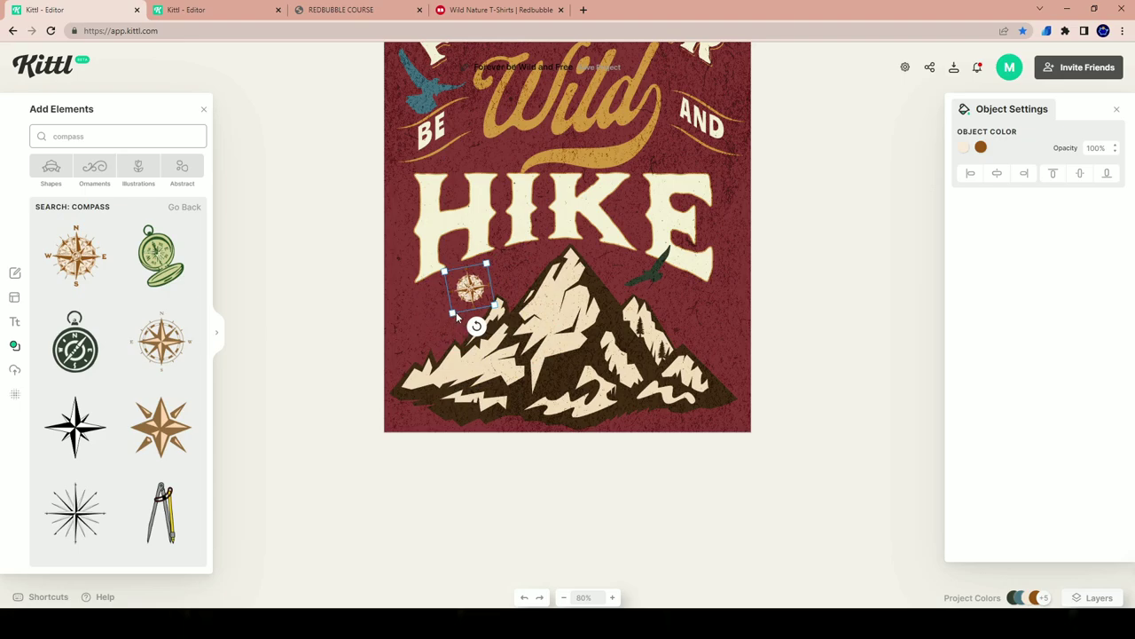
left_click_drag(454, 315, 440, 329)
left_click(858, 319)
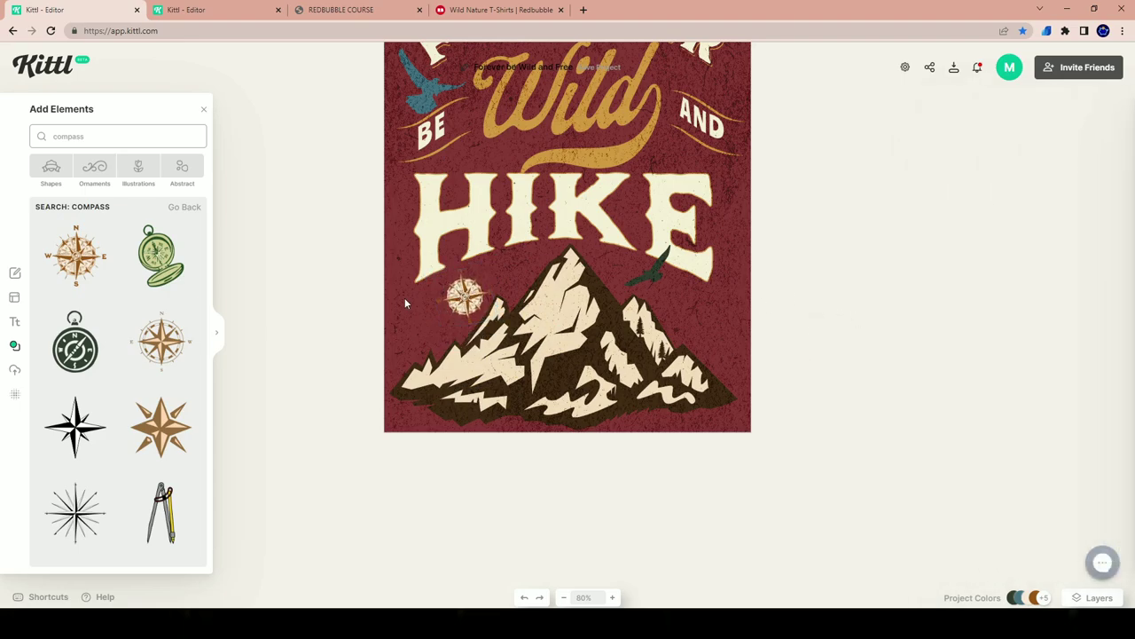
scroll(405, 301, "up", 3)
scroll(632, 327, "down", 3)
scroll(545, 246, "up", 3)
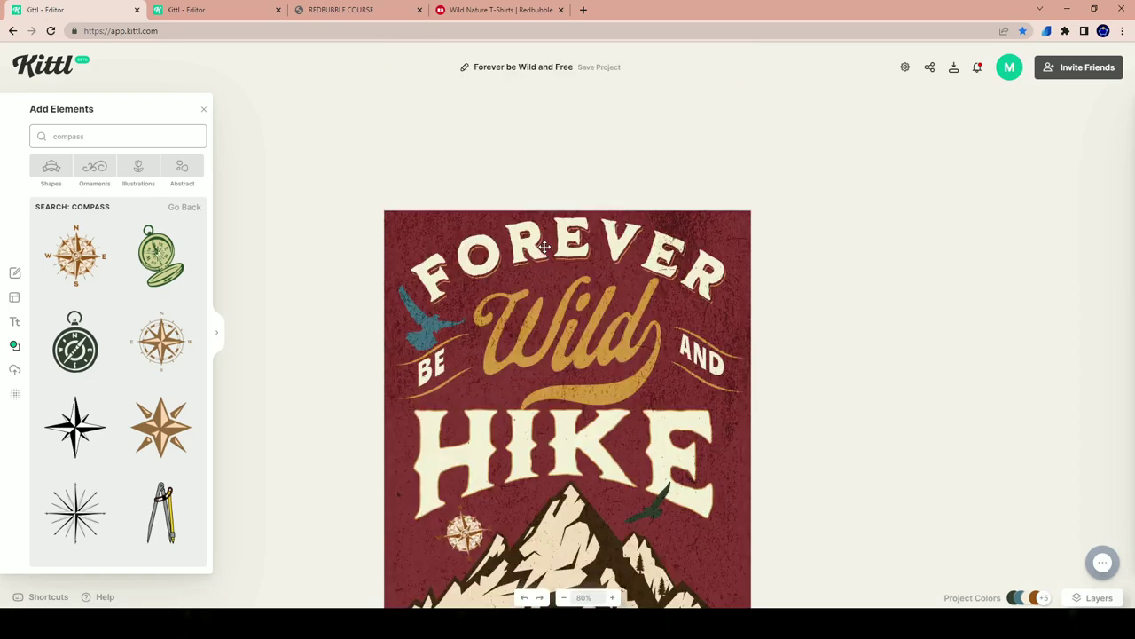
scroll(723, 338, "down", 4)
scroll(715, 329, "up", 2)
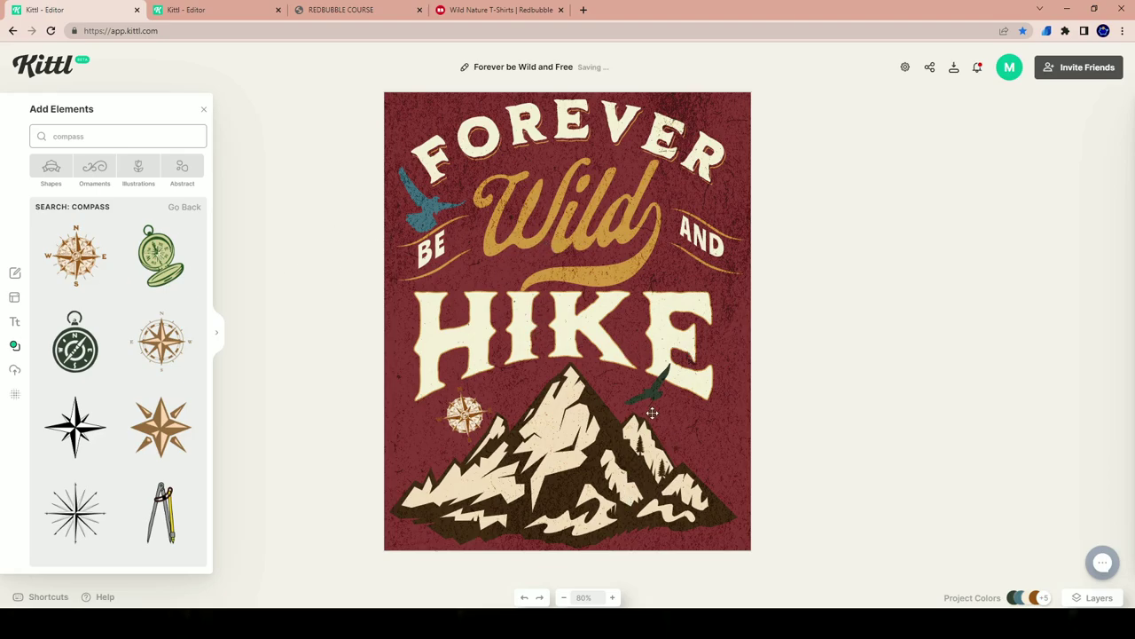
- Recolour the blue bird beside FOREVER with the dark brown 452d18 from the document palette
left_click(436, 215)
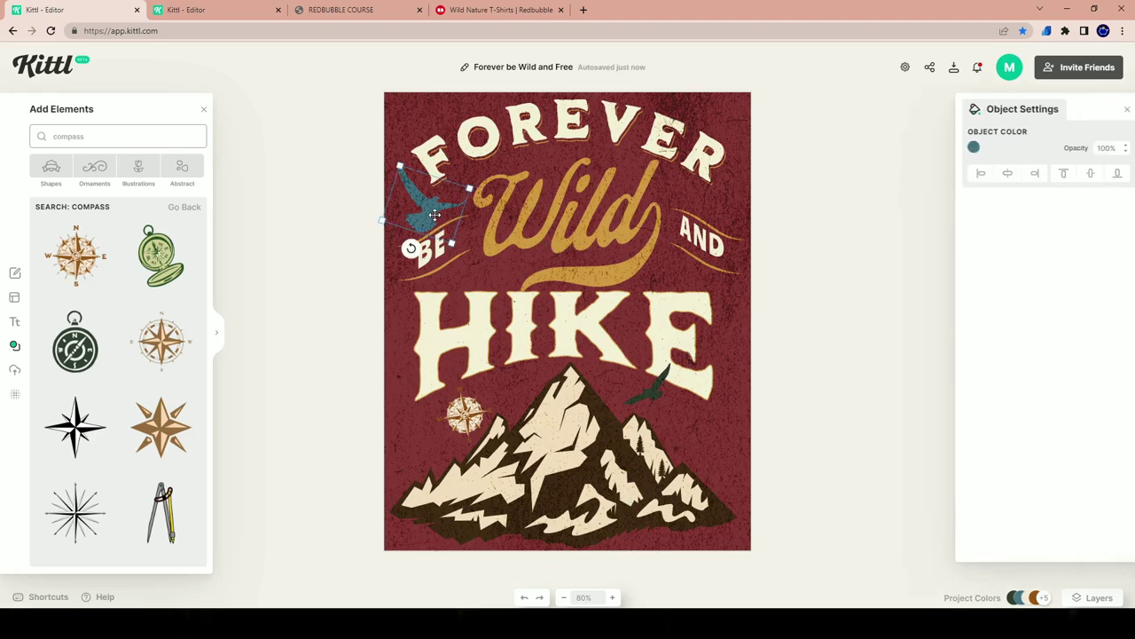
left_click(963, 148)
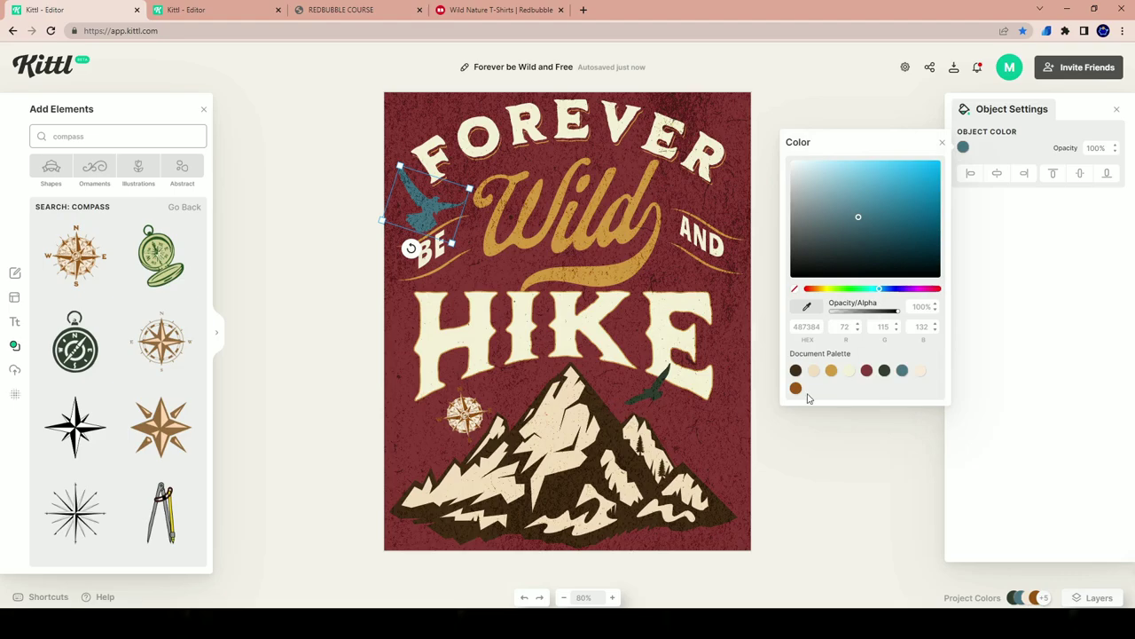
left_click(795, 370)
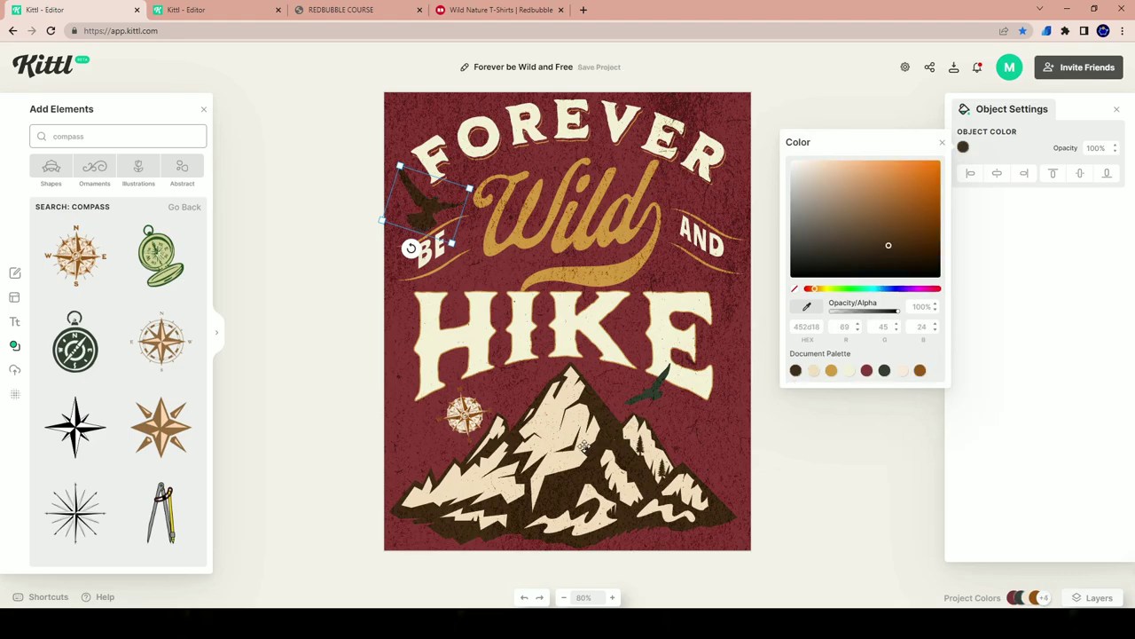
- Recolour the dark green bird beneath the E of HIKE with the palette's dark brown 452d18
left_click(654, 395)
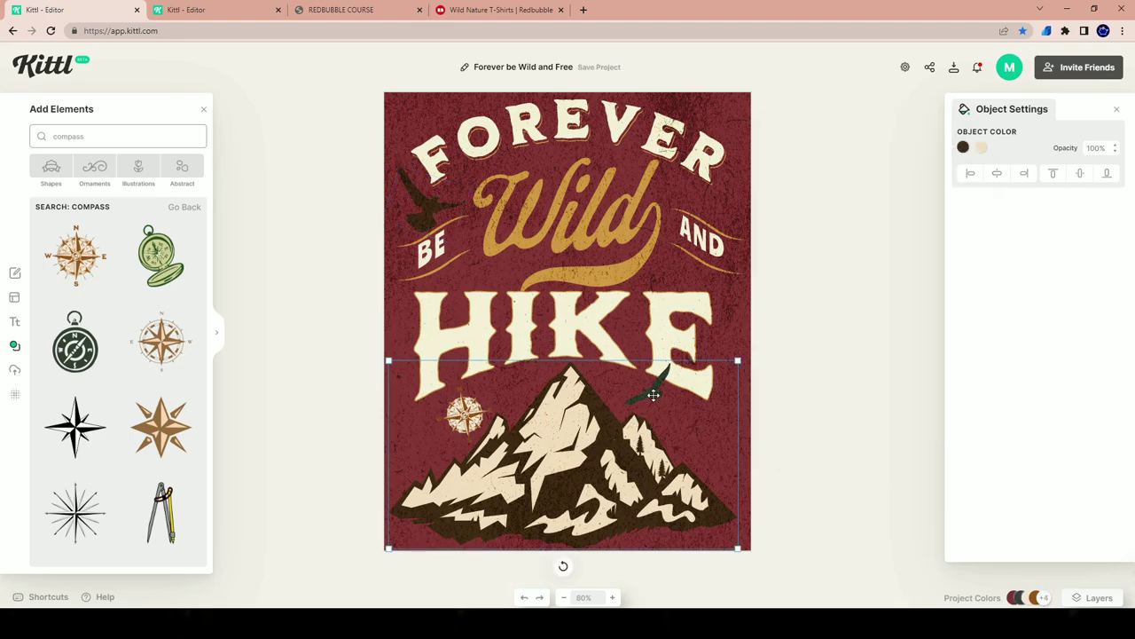
left_click(965, 148)
left_click(804, 448)
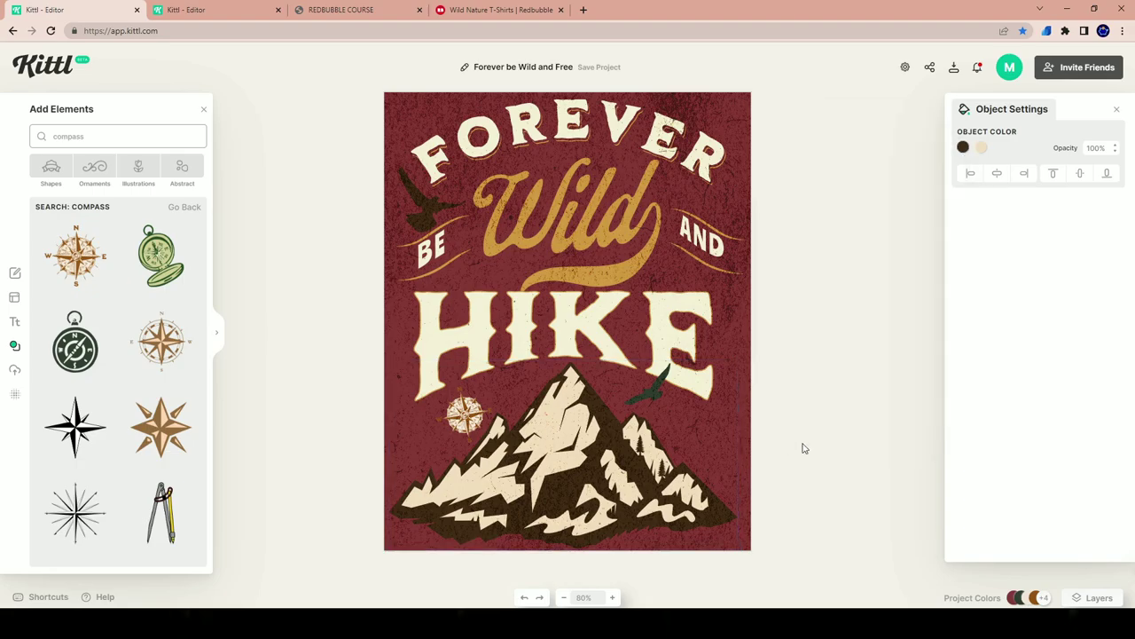
left_click(652, 389)
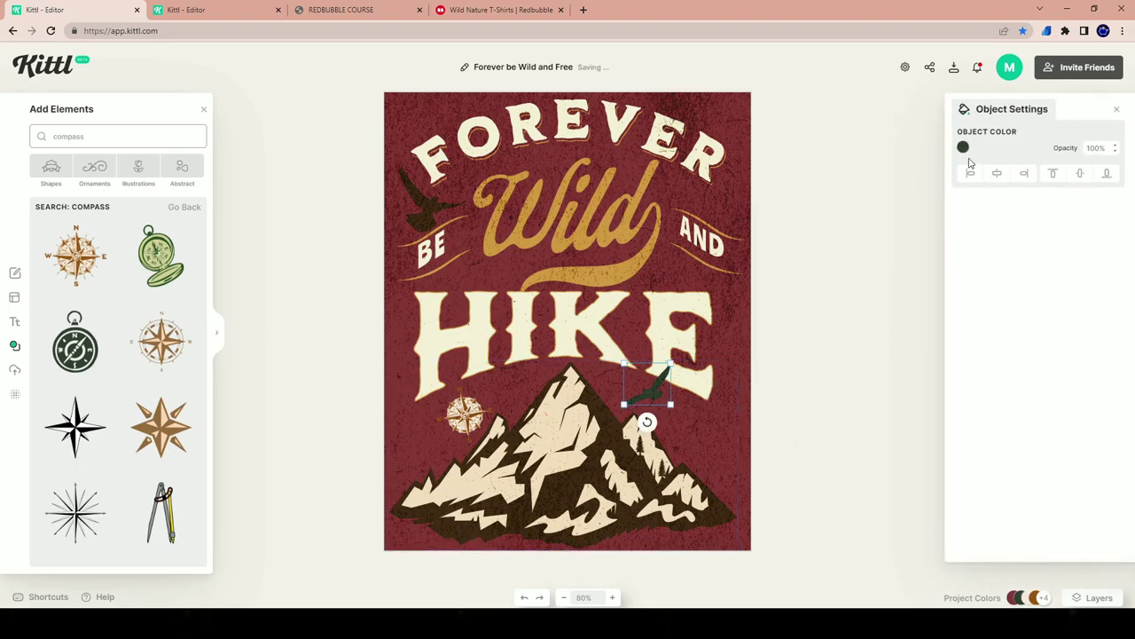
left_click(963, 148)
left_click(796, 376)
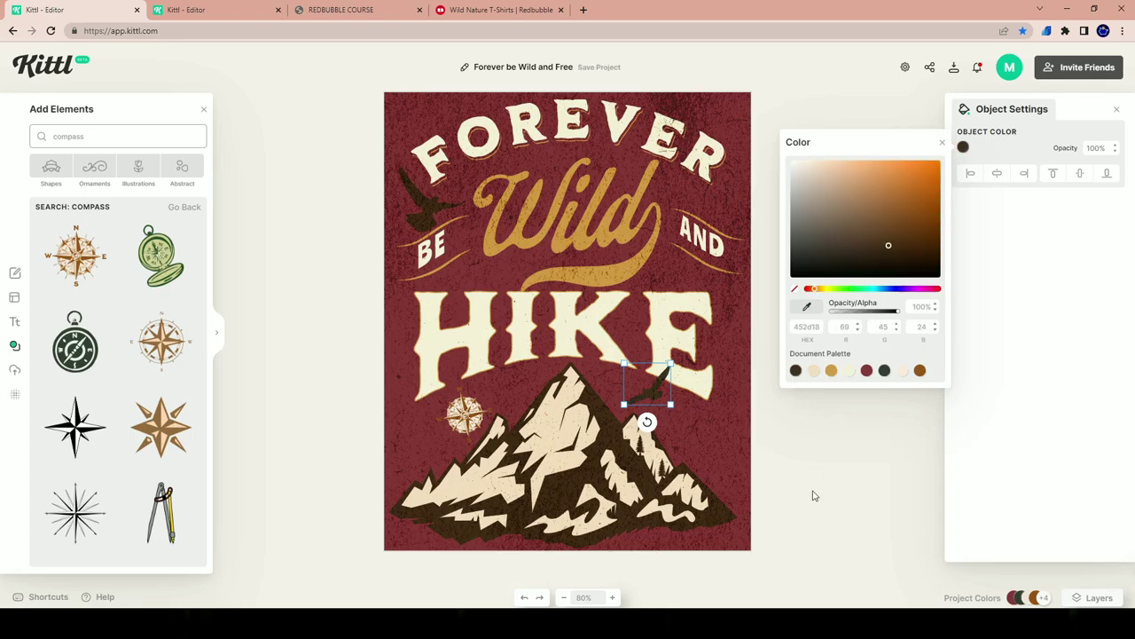
left_click(814, 494)
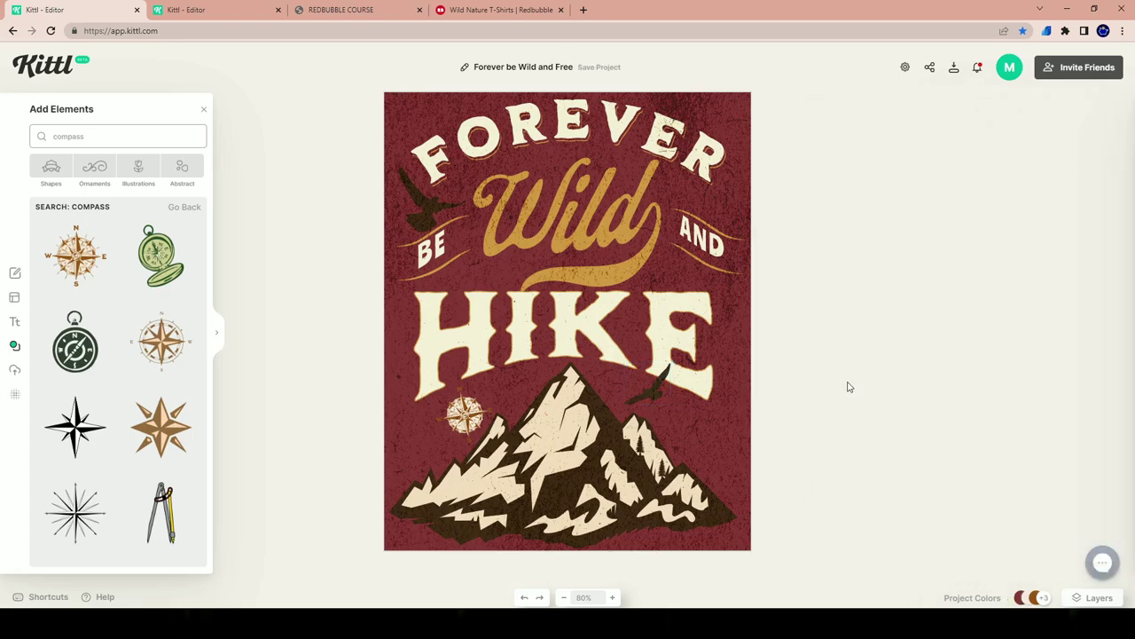
- Search the elements for "outdoors" and shorten the search term to "outdoor"
left_click_drag(83, 136, 2, 142)
key("BackSpace")
type("outdoors")
key("Return")
scroll(149, 274, "down", 2)
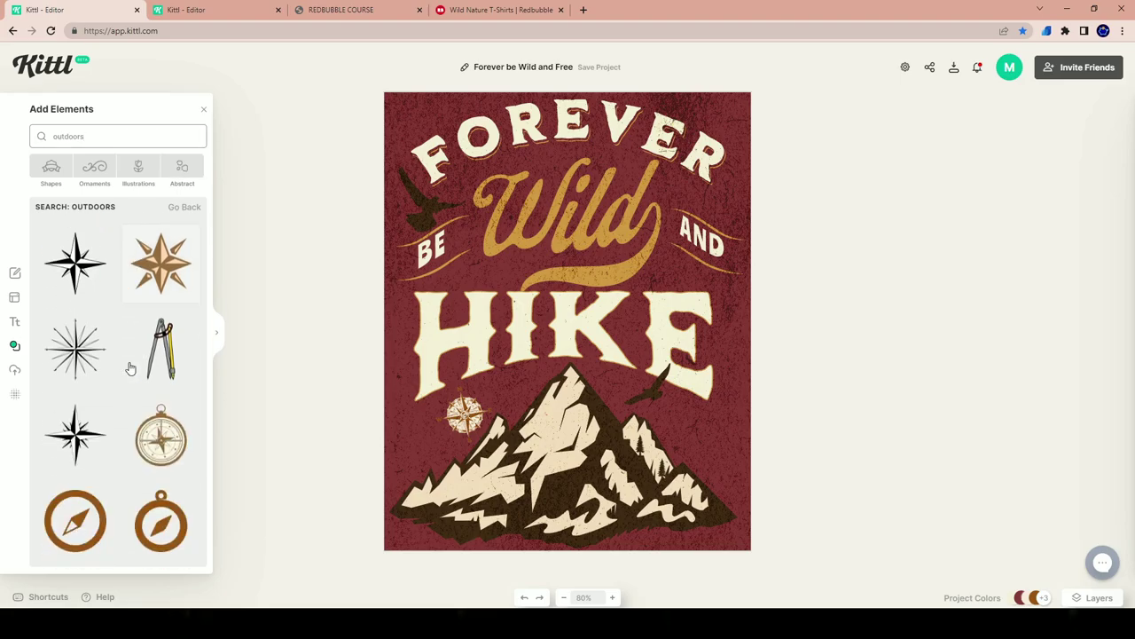
left_click(184, 208)
left_click(85, 137)
type("out")
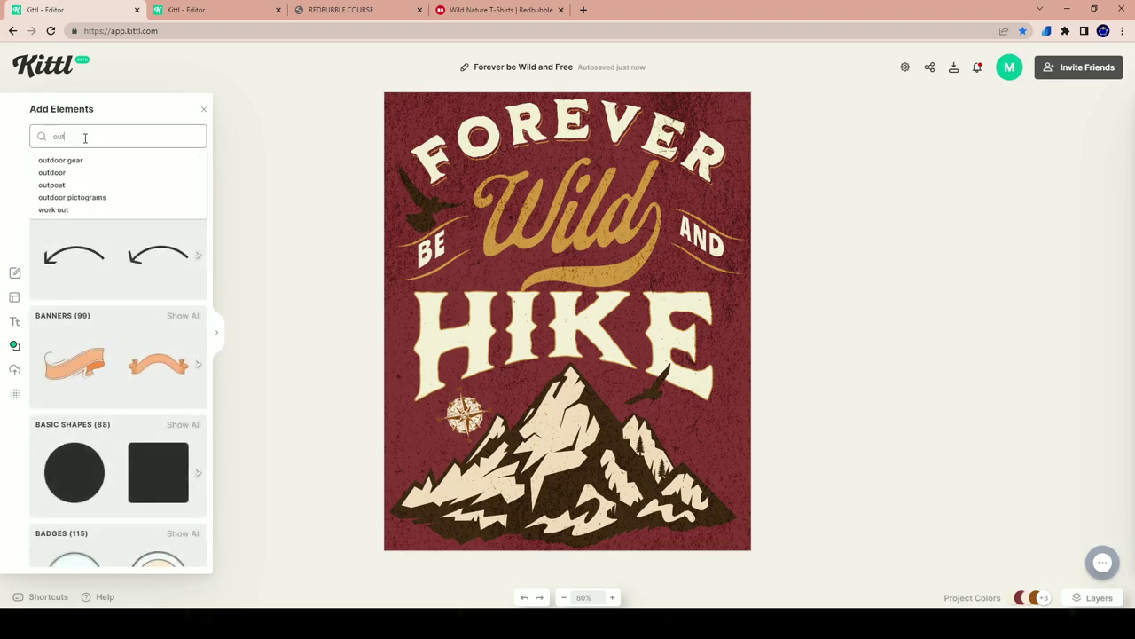
type("doors")
key("Return")
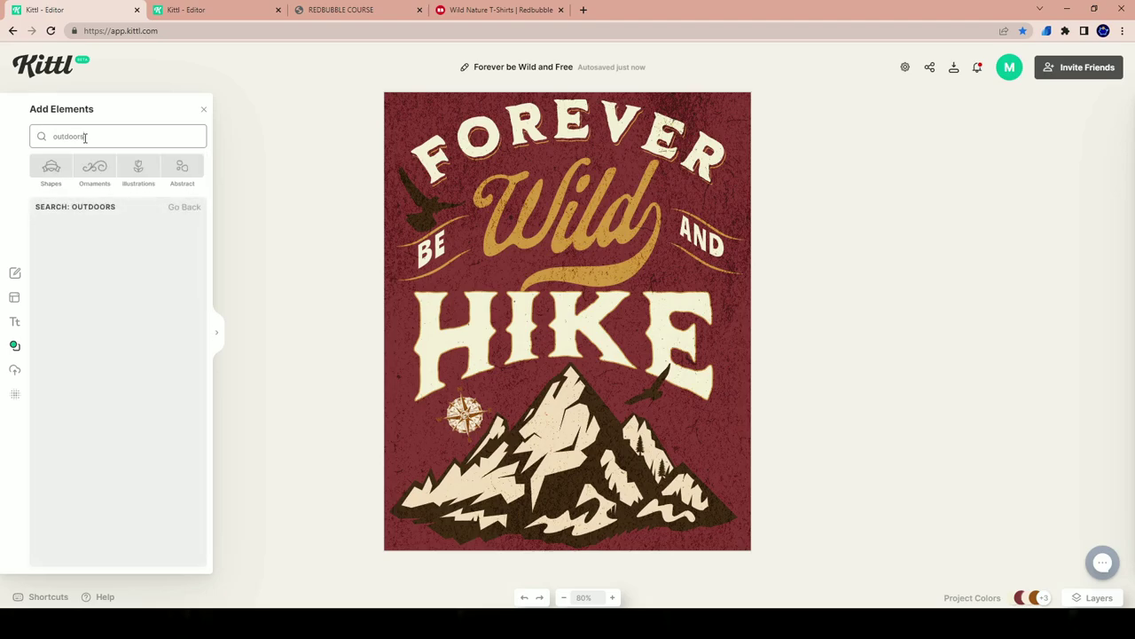
key("BackSpace")
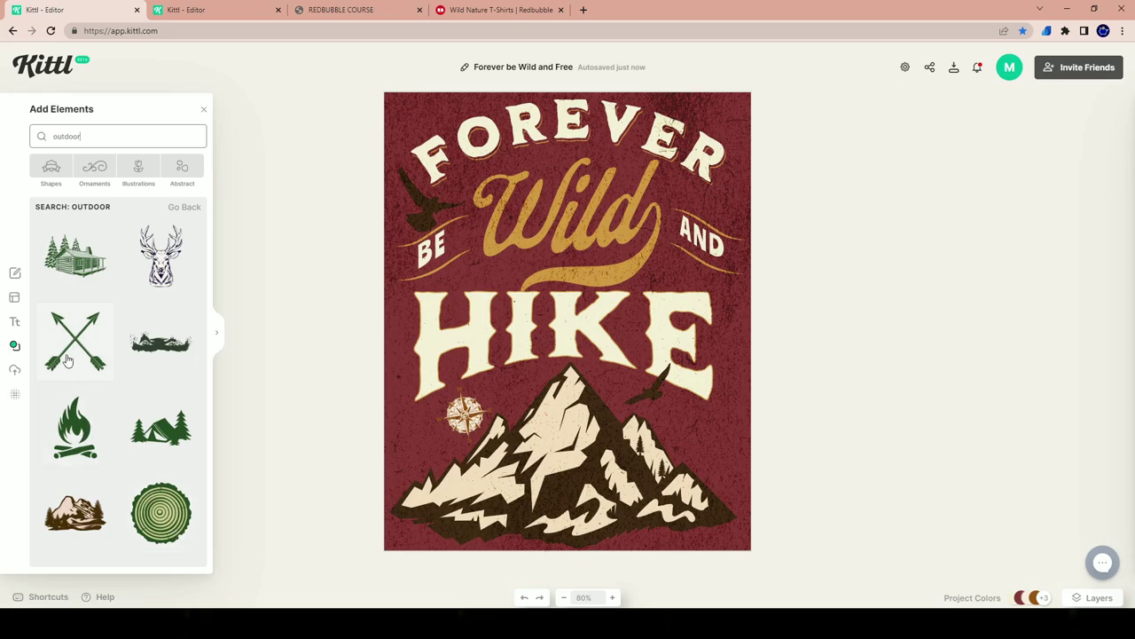
- Try the green crossed arrows over HIKE, tilting and shrinking them and moving them off the artboard
left_click_drag(343, 362, 568, 443)
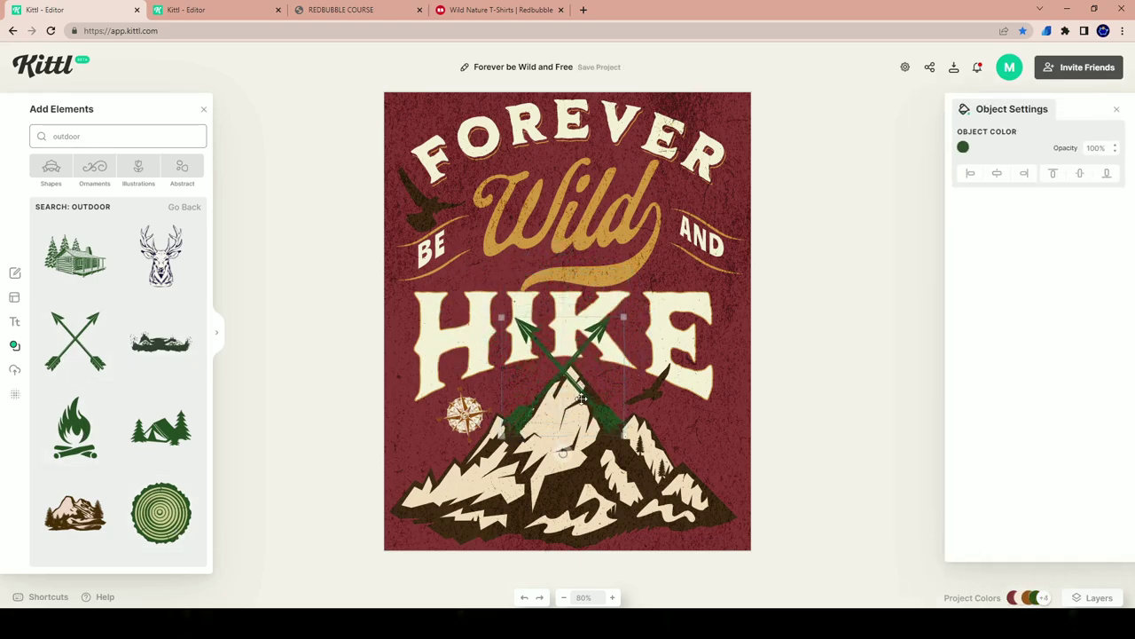
mouse_move(577, 350)
left_mouse_down()
mouse_move(588, 398)
mouse_move(683, 346)
mouse_move(578, 358)
left_mouse_up()
left_click_drag(560, 414, 593, 406)
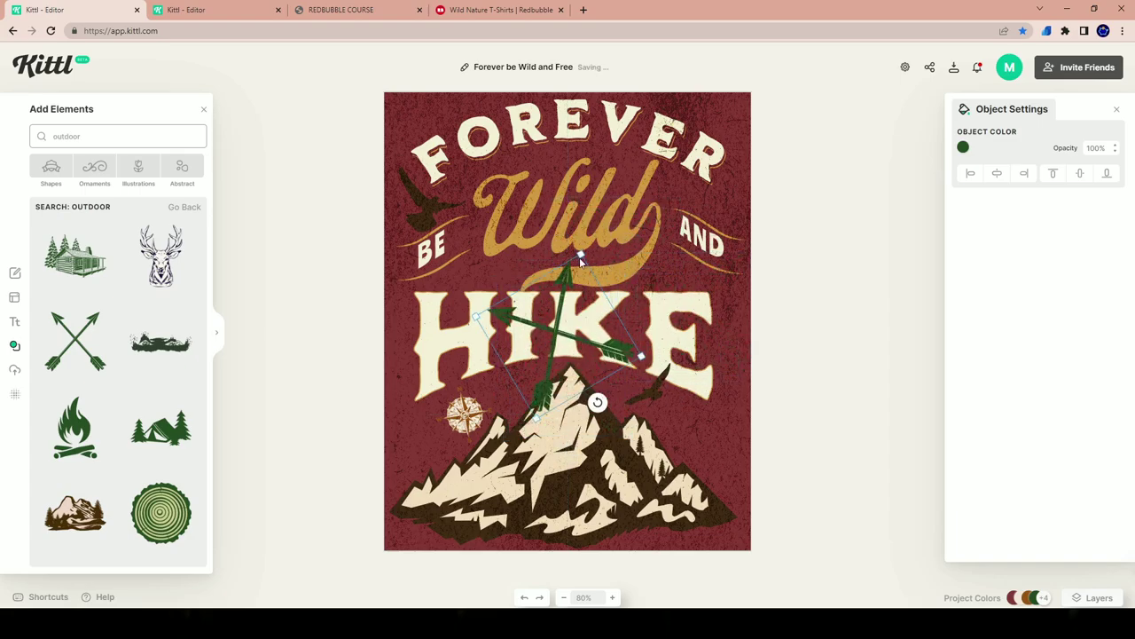
left_click_drag(564, 325, 834, 380)
- Nudge the mountain slightly to the right, and delete the crossed arrows and the compass rose
left_click(544, 396)
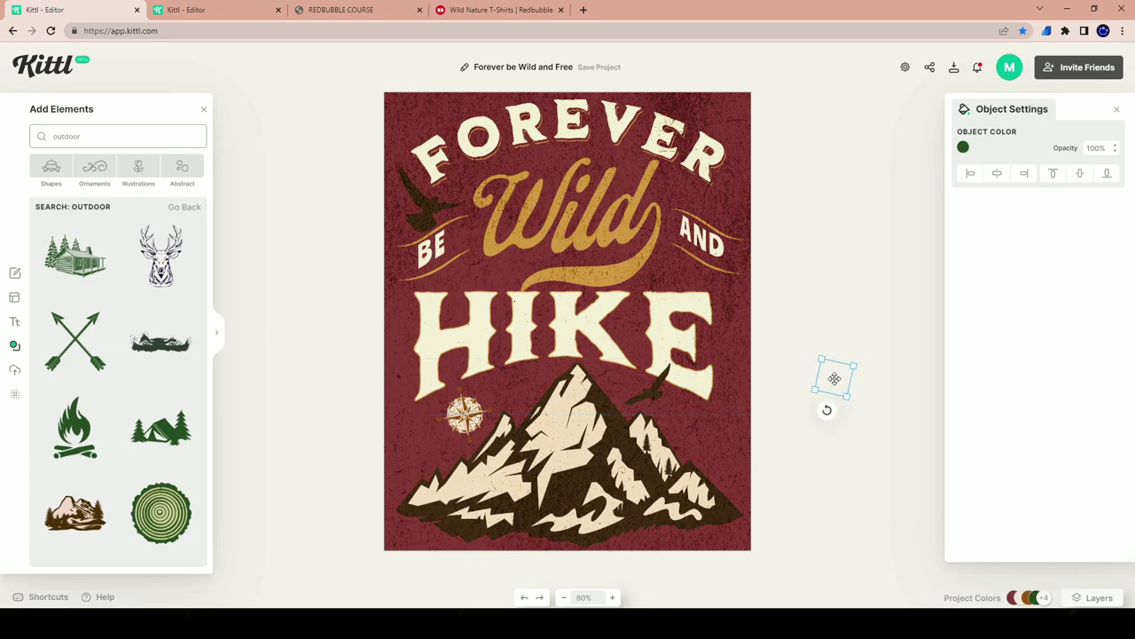
key("Delete")
left_click(473, 415)
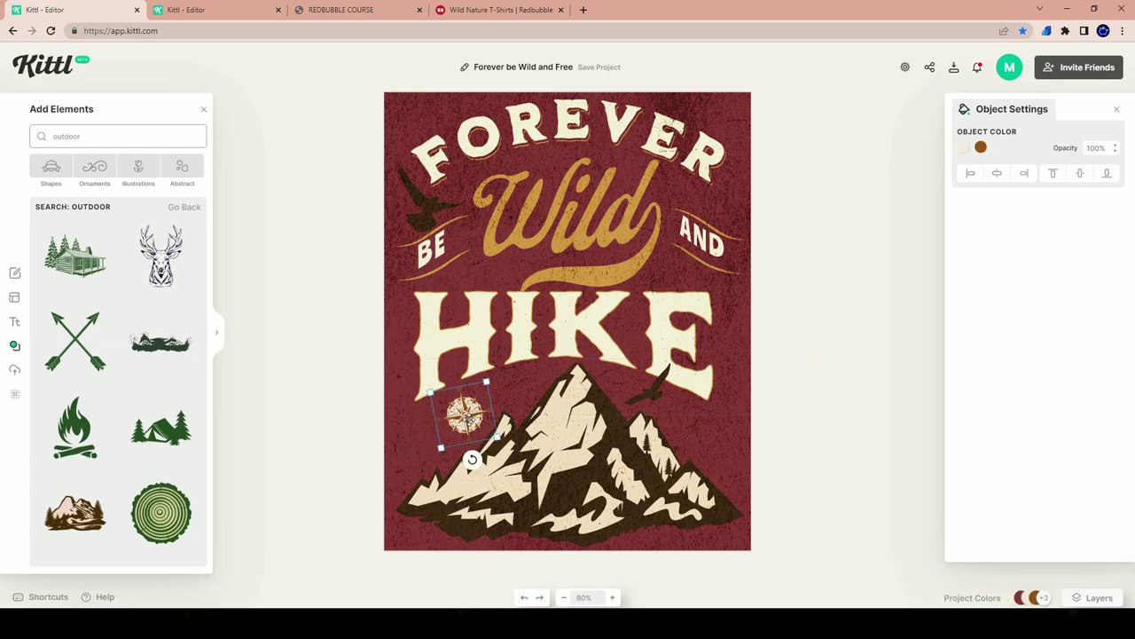
key("Delete")
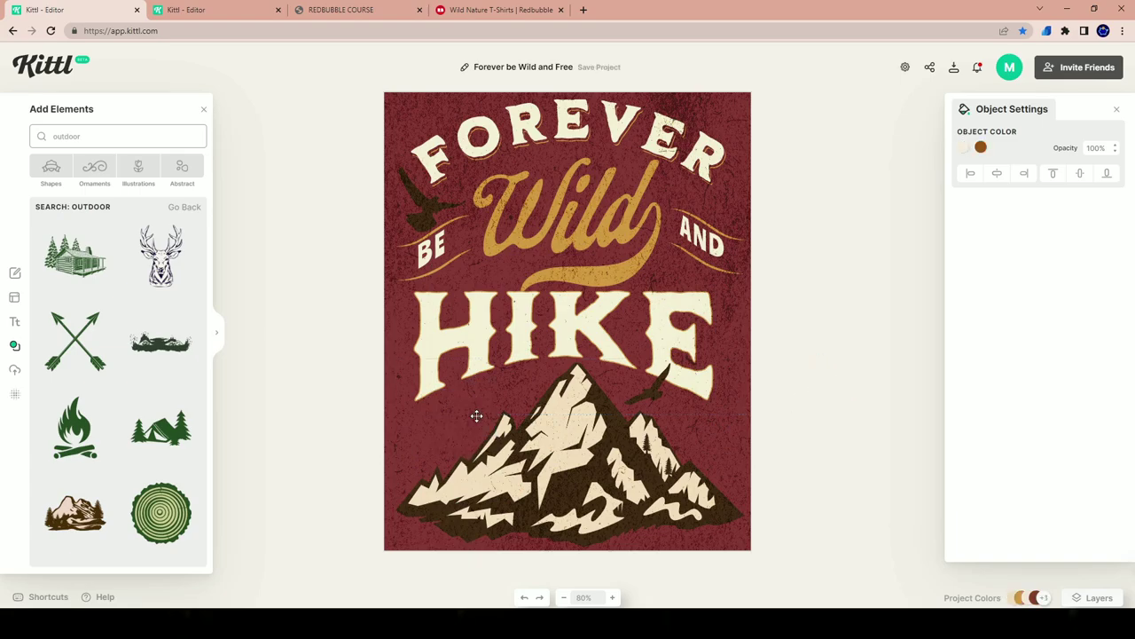
- Find the dark green flying eagle by searching for "eagle", and place it at reduced size above the mountain's left slope
left_click(617, 440)
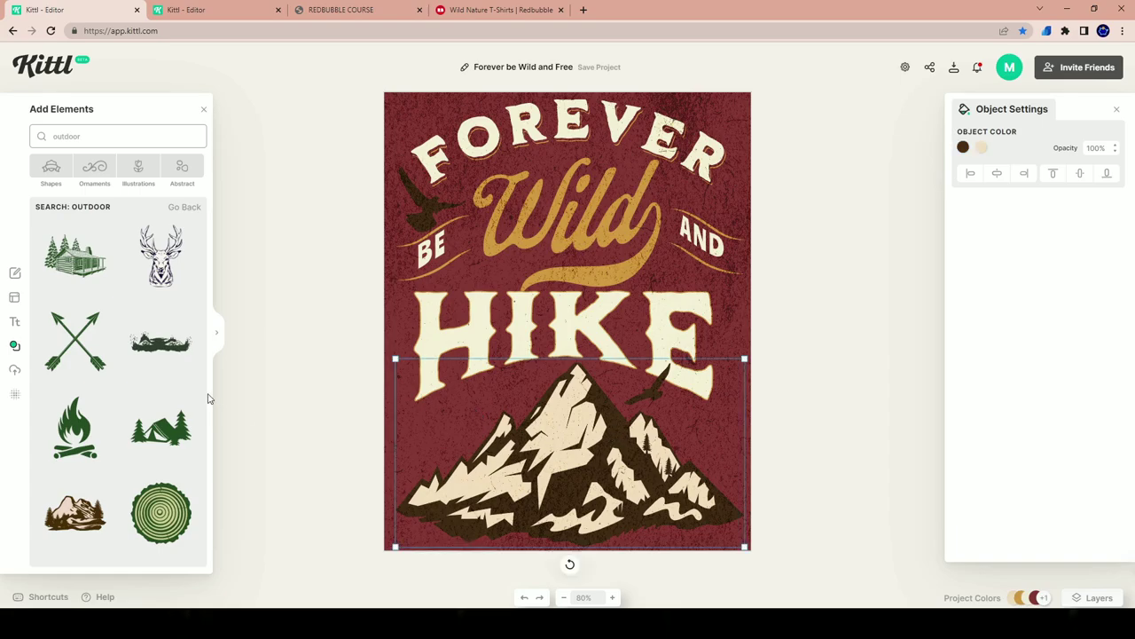
double_click(67, 135)
type("eagle")
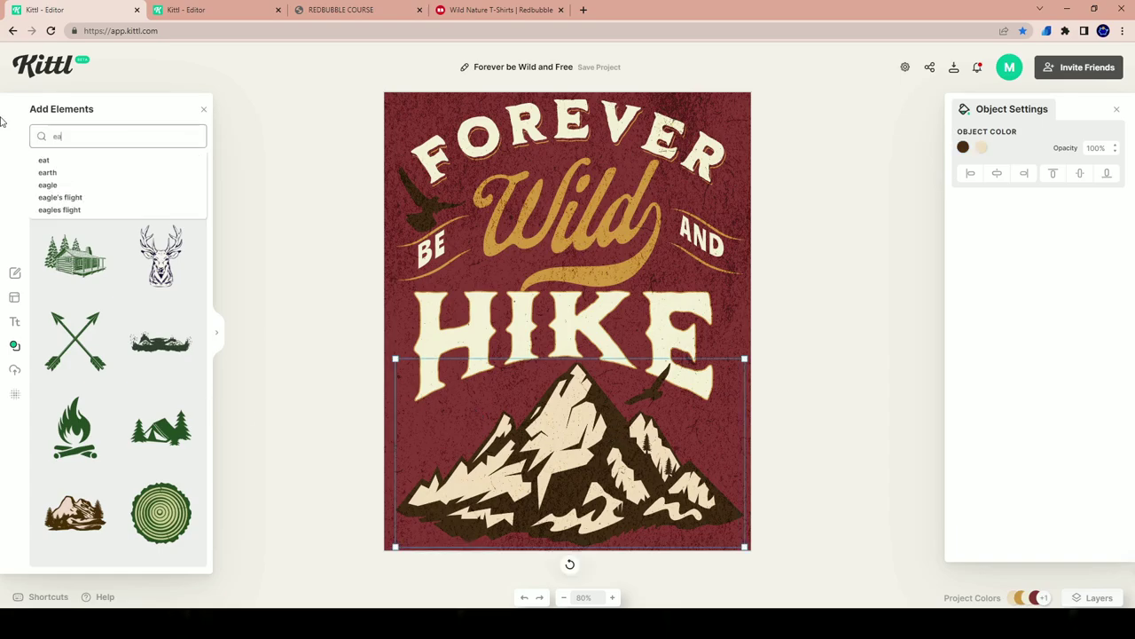
key("Return")
scroll(145, 381, "down", 2)
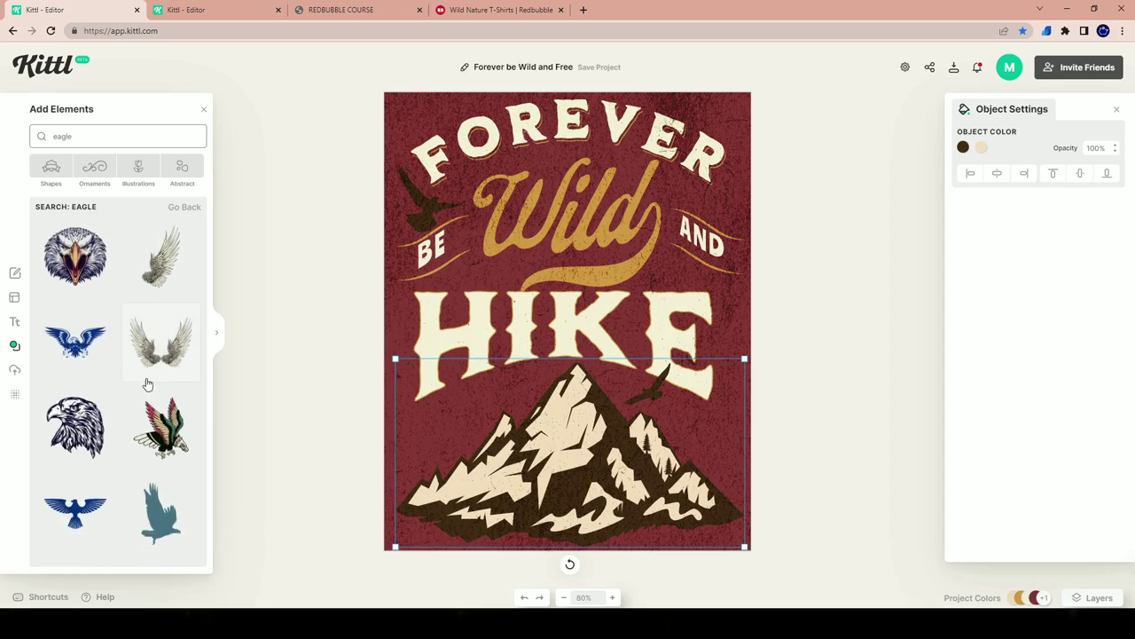
scroll(133, 342, "down", 5)
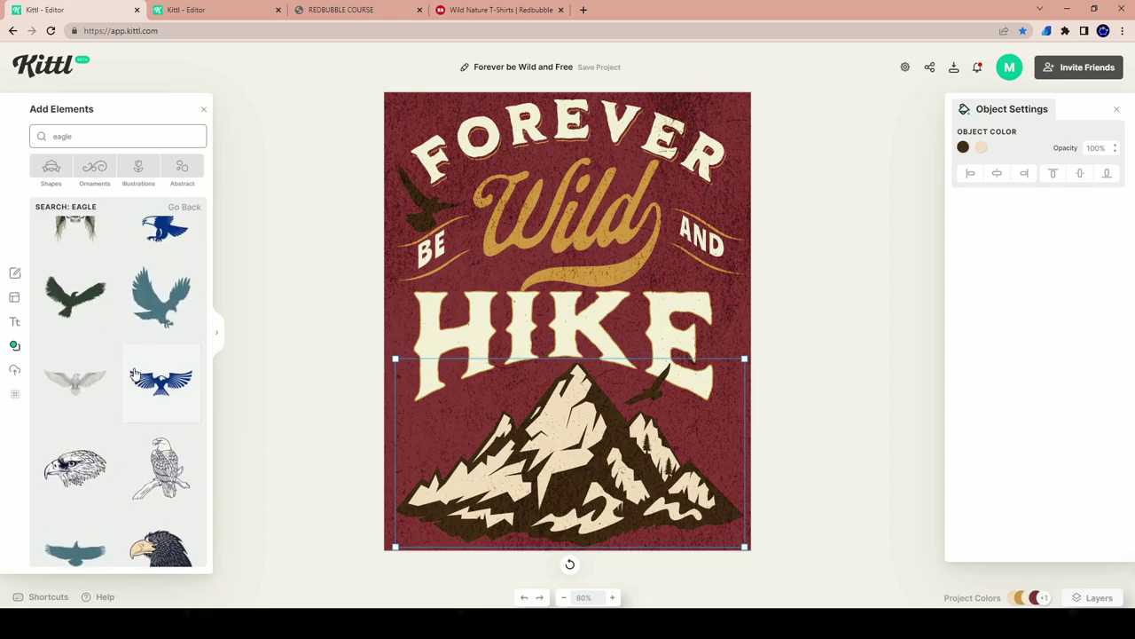
left_click(75, 295)
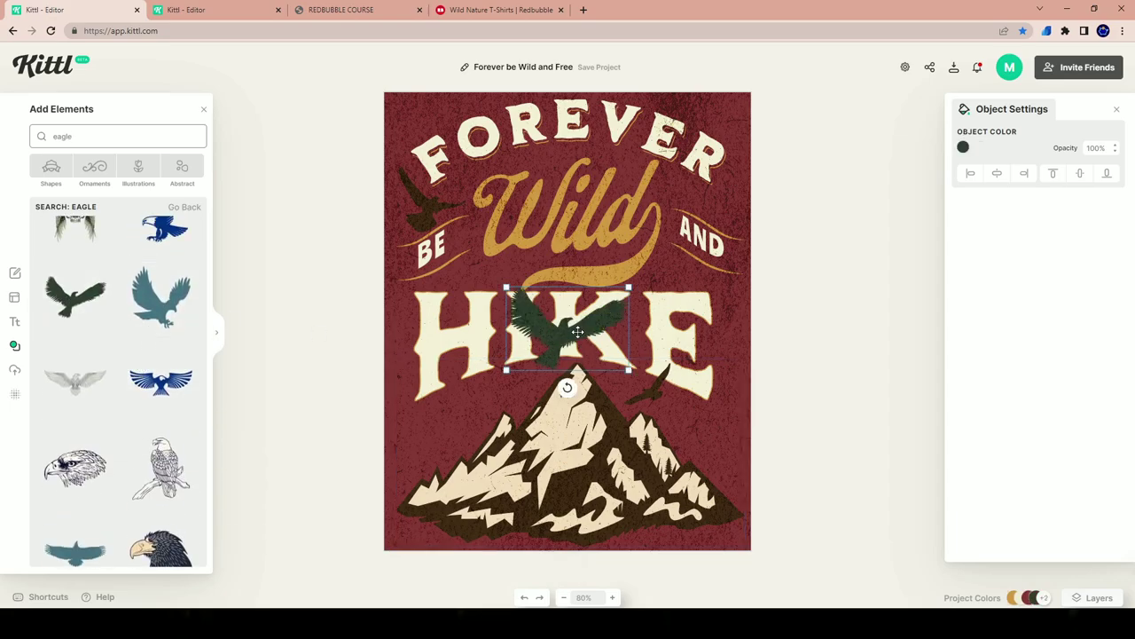
left_click_drag(563, 336, 492, 405)
left_click_drag(541, 358, 487, 410)
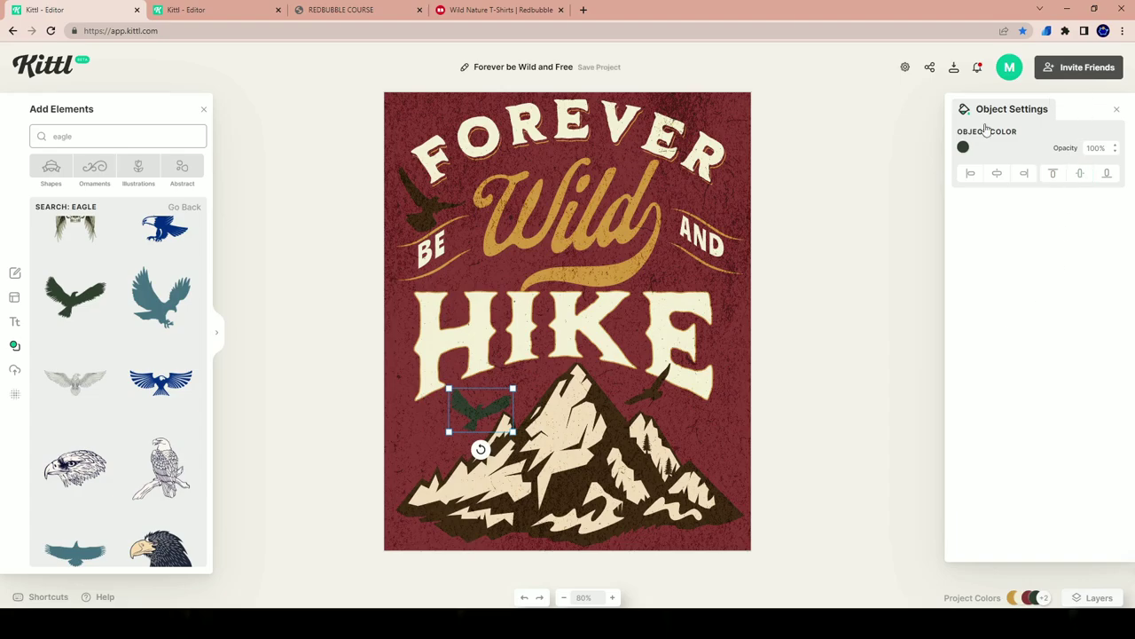
- Recolour the new eagle dark brown 452d18 and move it slightly up, close beneath the H of HIKE
left_click(964, 148)
left_click(796, 370)
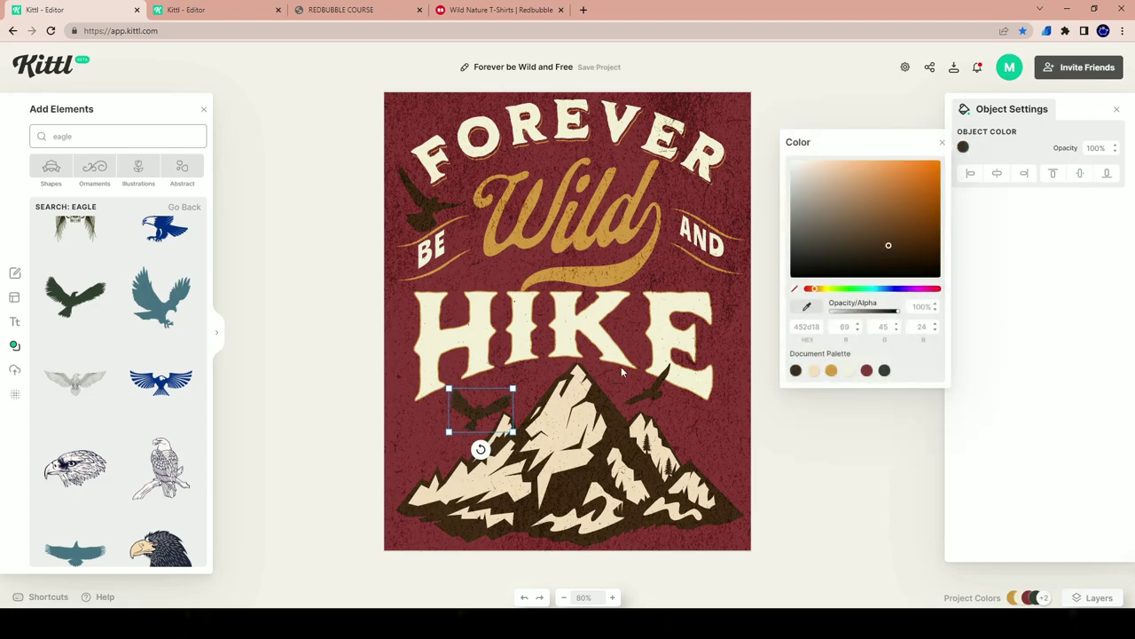
left_click_drag(498, 399, 501, 382)
left_click(912, 388)
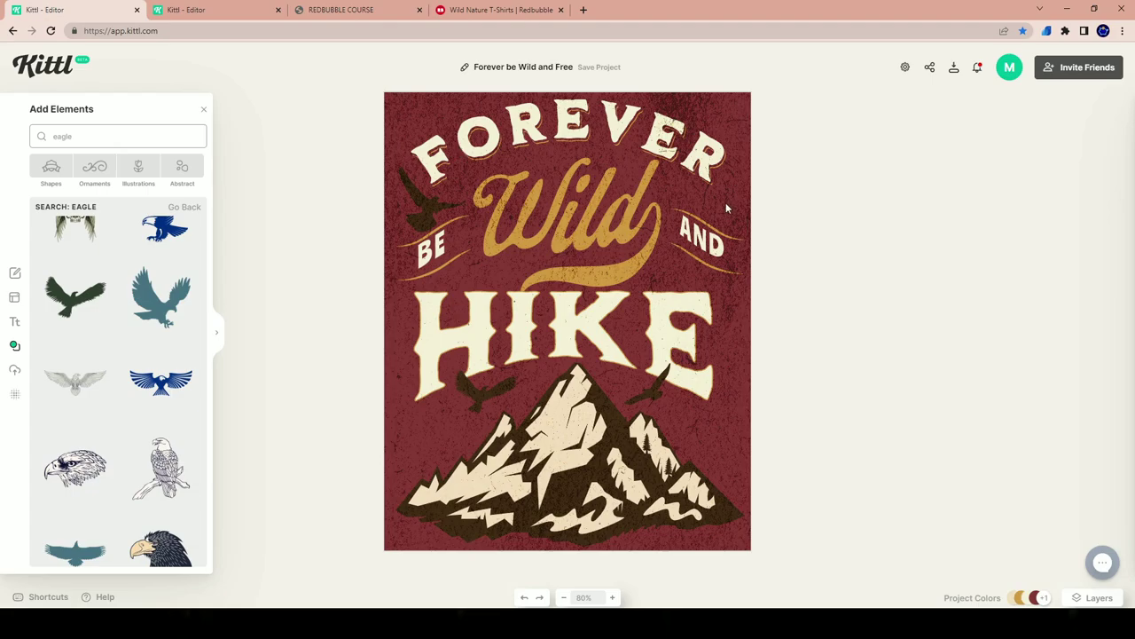
- Change the artboard's background colour to black, 000000
left_click(743, 109)
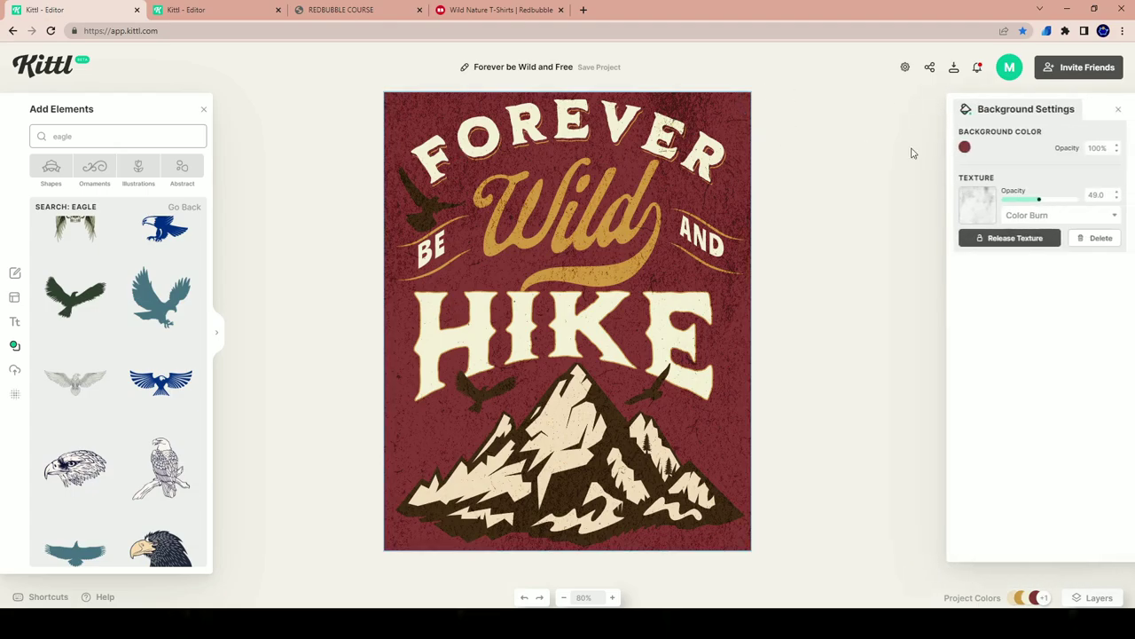
left_click(961, 149)
left_click(795, 370)
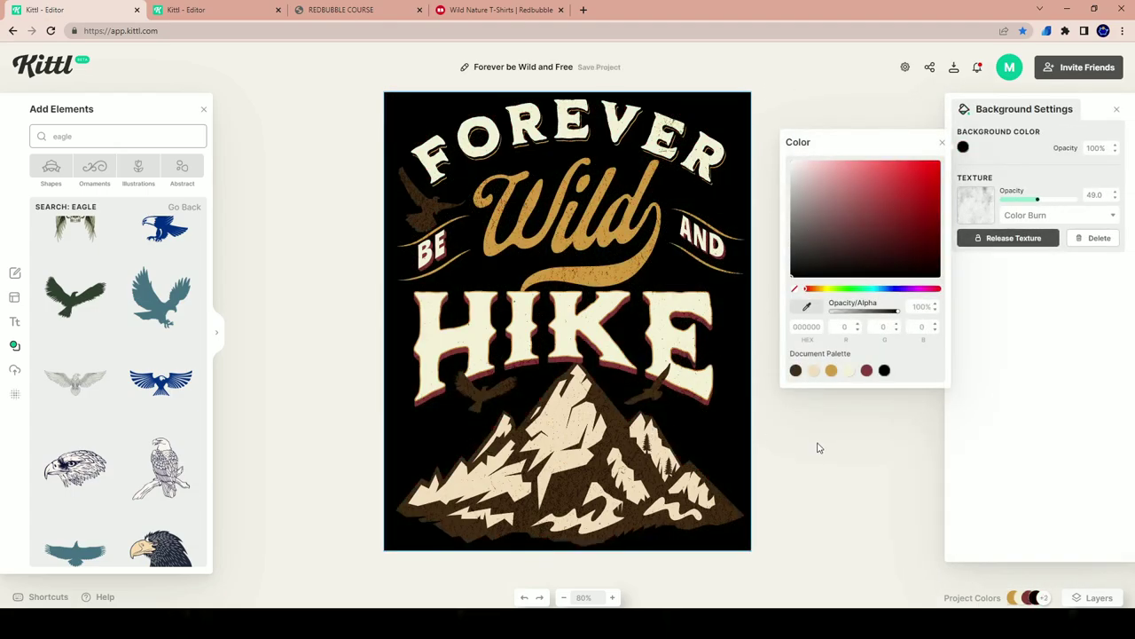
left_click(846, 335)
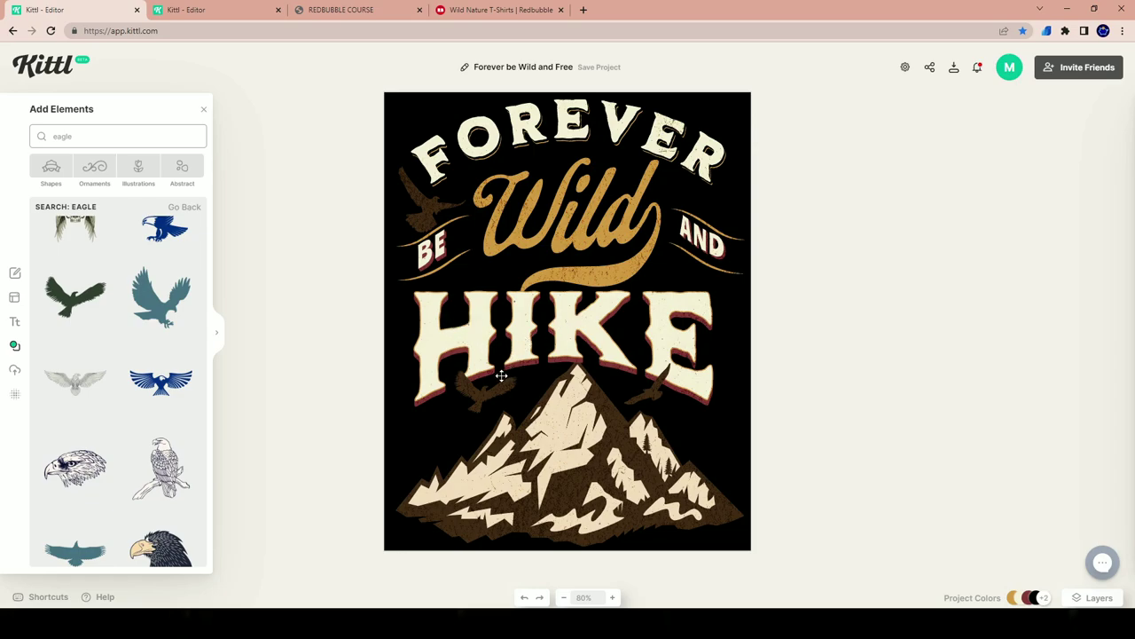
- Set the shadow colour of the HIKE text to the palette's gold, d19b46
left_click(459, 334)
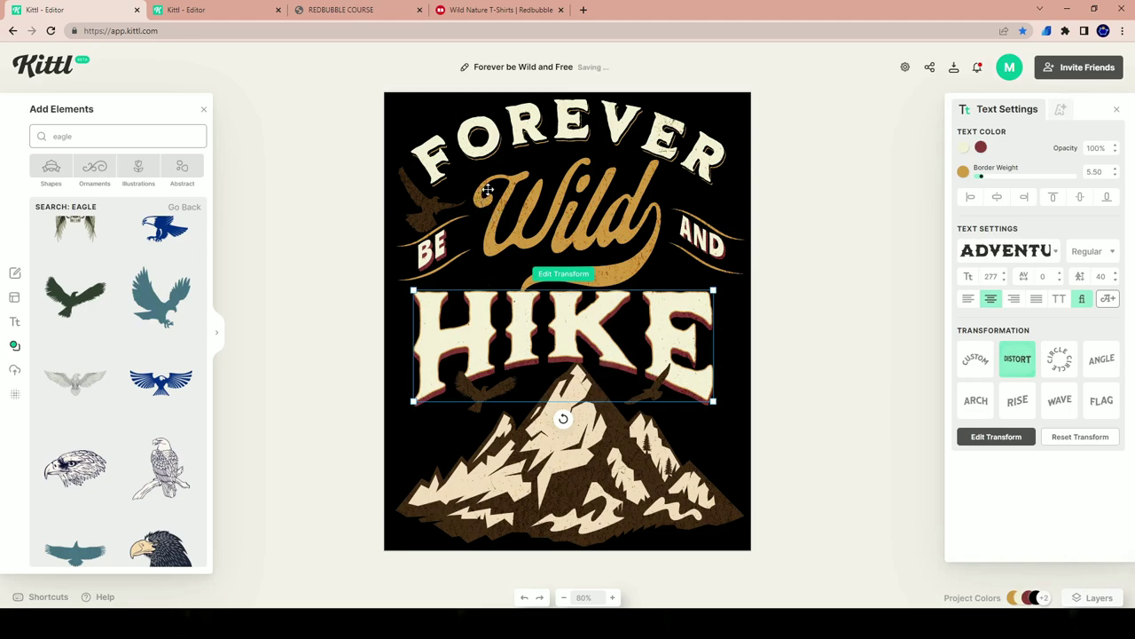
left_click(981, 148)
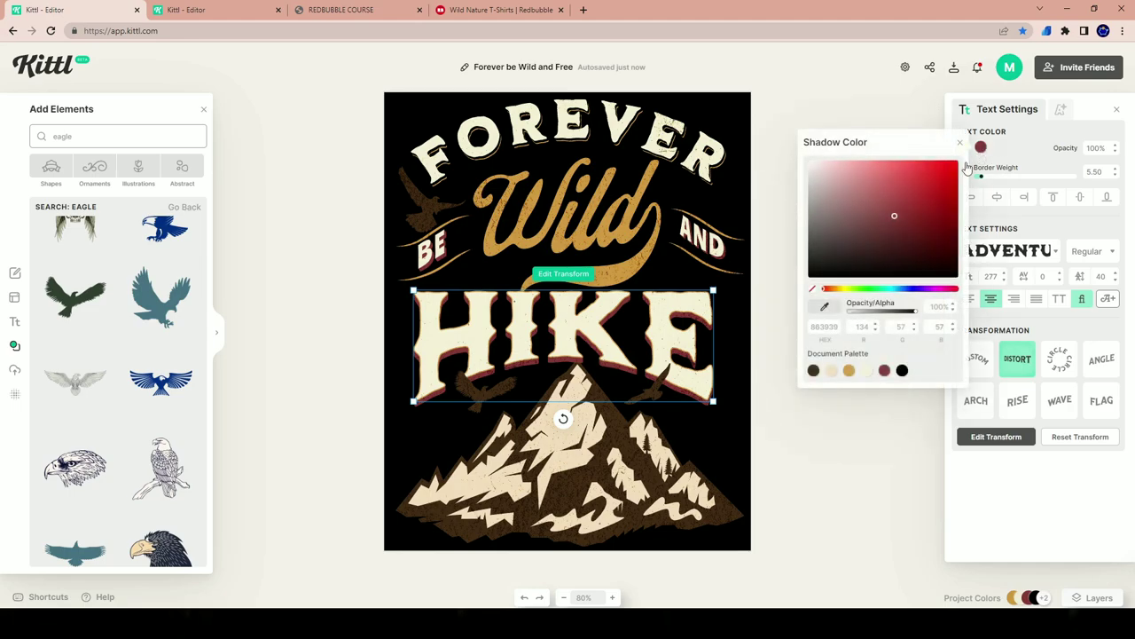
left_click(849, 371)
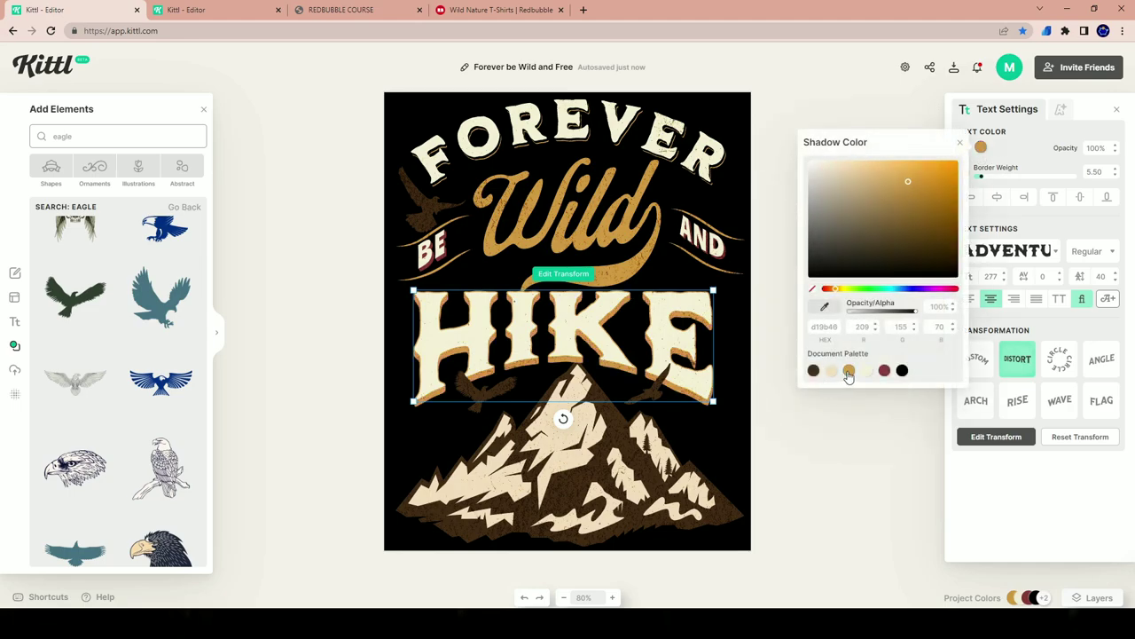
- Set the shadow colour of the BE text to the palette's gold, d19b46
left_click(435, 246)
left_click(981, 148)
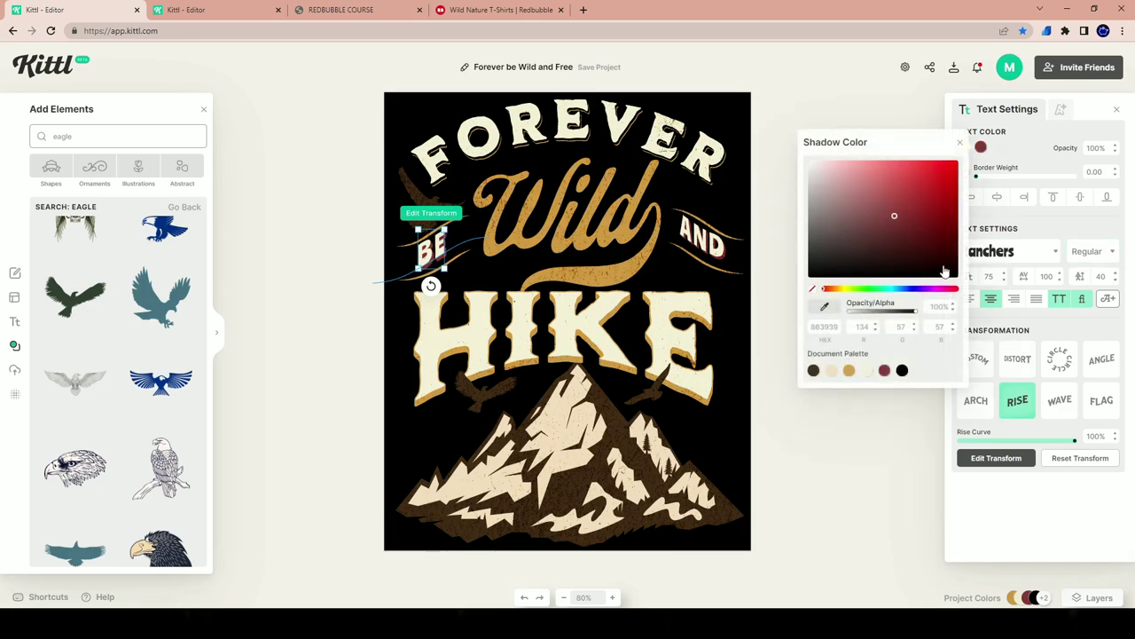
left_click(814, 371)
left_click(849, 371)
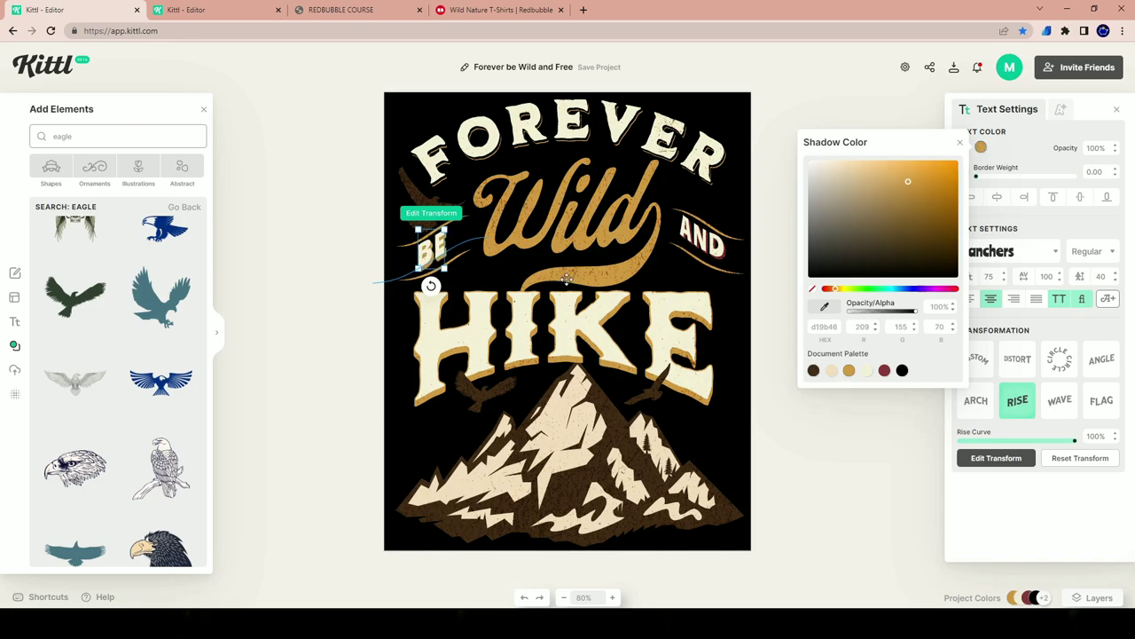
- Give the AND text the palette's gold as its shadow colour
left_click(708, 266)
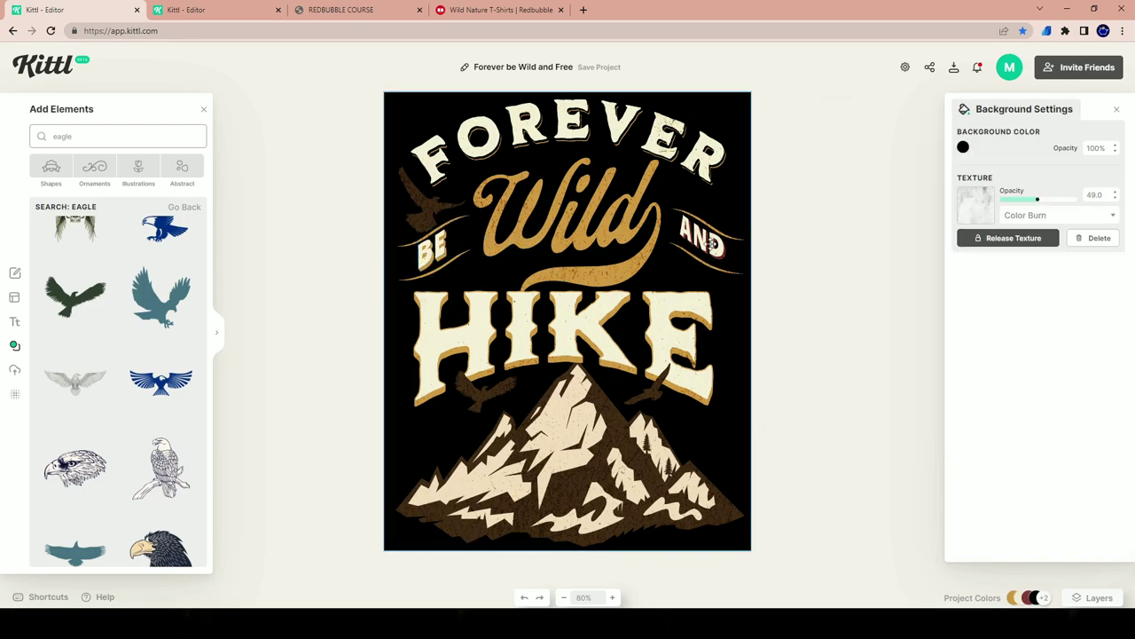
left_click(705, 241)
left_click(981, 148)
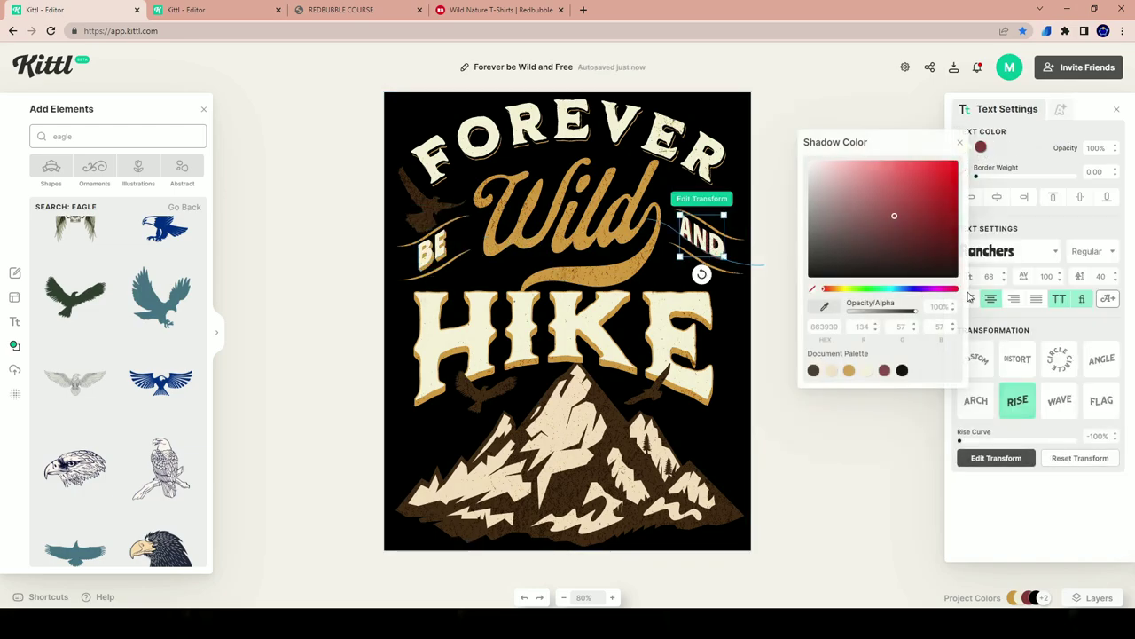
left_click(849, 371)
left_click(843, 532)
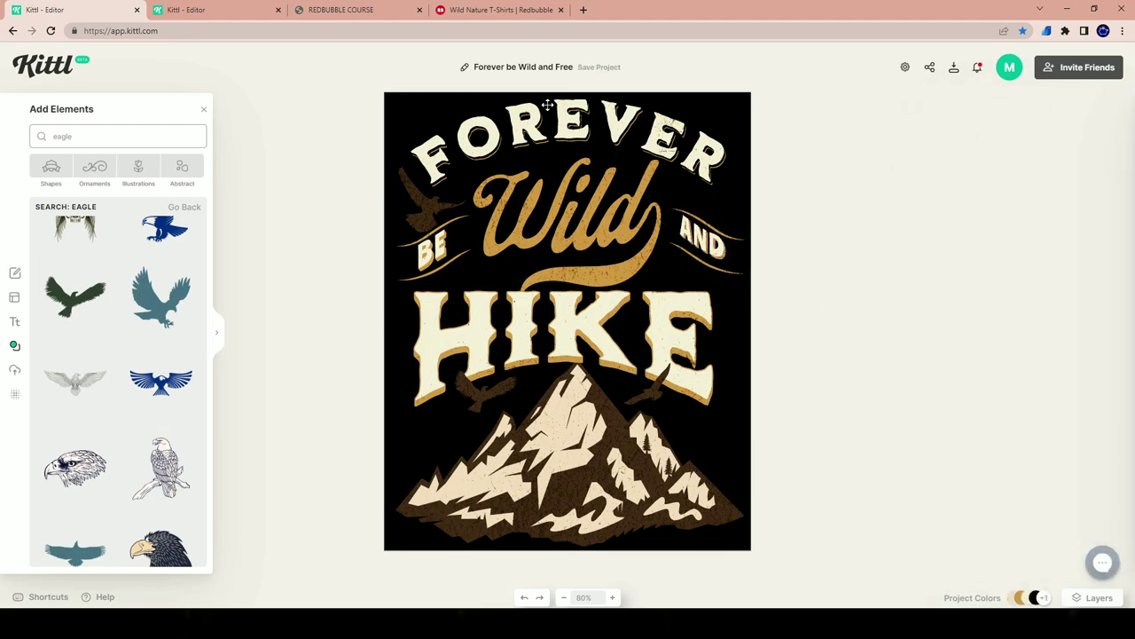
- Nudge the large eagle beside the word Wild slightly to the left
left_click(484, 394)
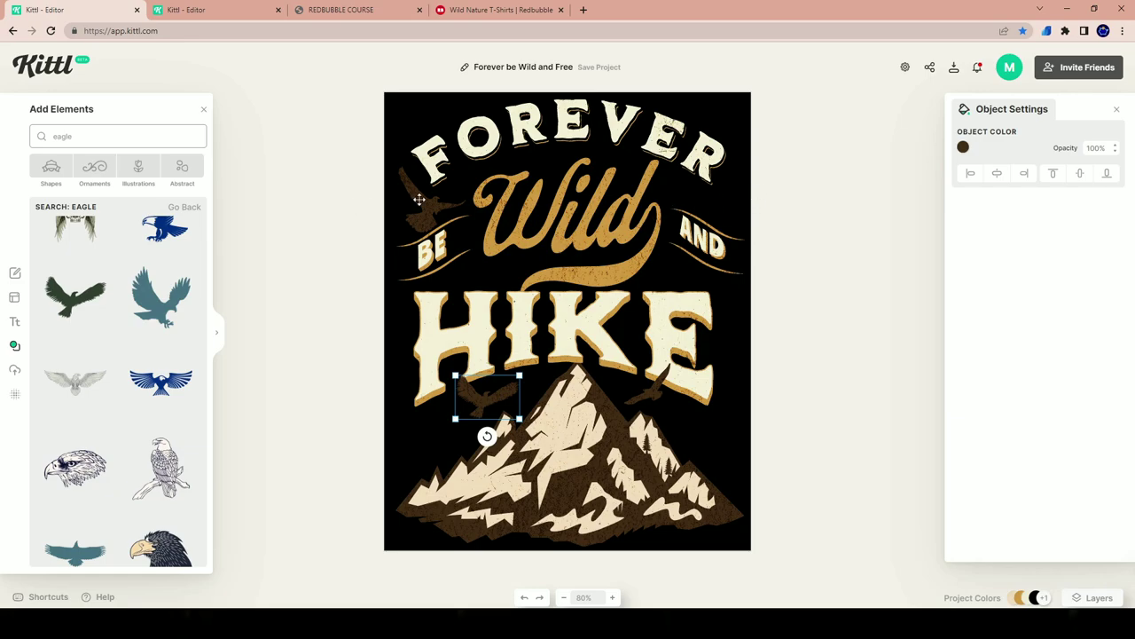
mouse_move(417, 199)
left_mouse_down()
mouse_move(982, 260)
mouse_move(533, 191)
mouse_move(413, 199)
left_mouse_up()
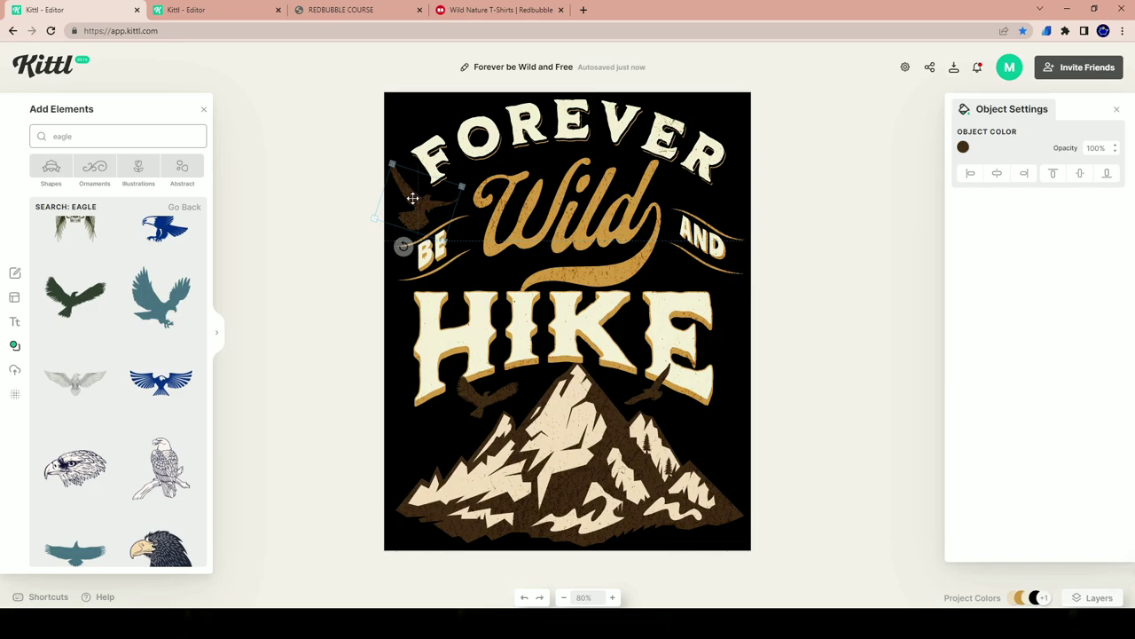
left_click(816, 206)
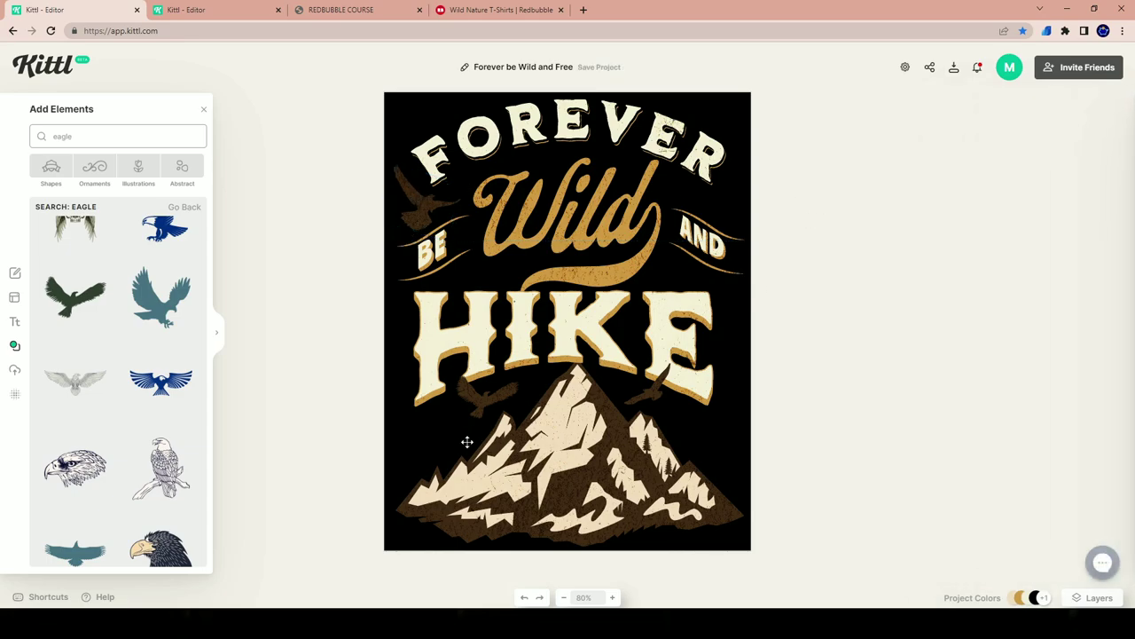
- Scale the mountain down slightly and recentre it beneath HIKE, leaving a small margin above the artboard's lower edge
left_click(491, 401)
left_click(630, 493)
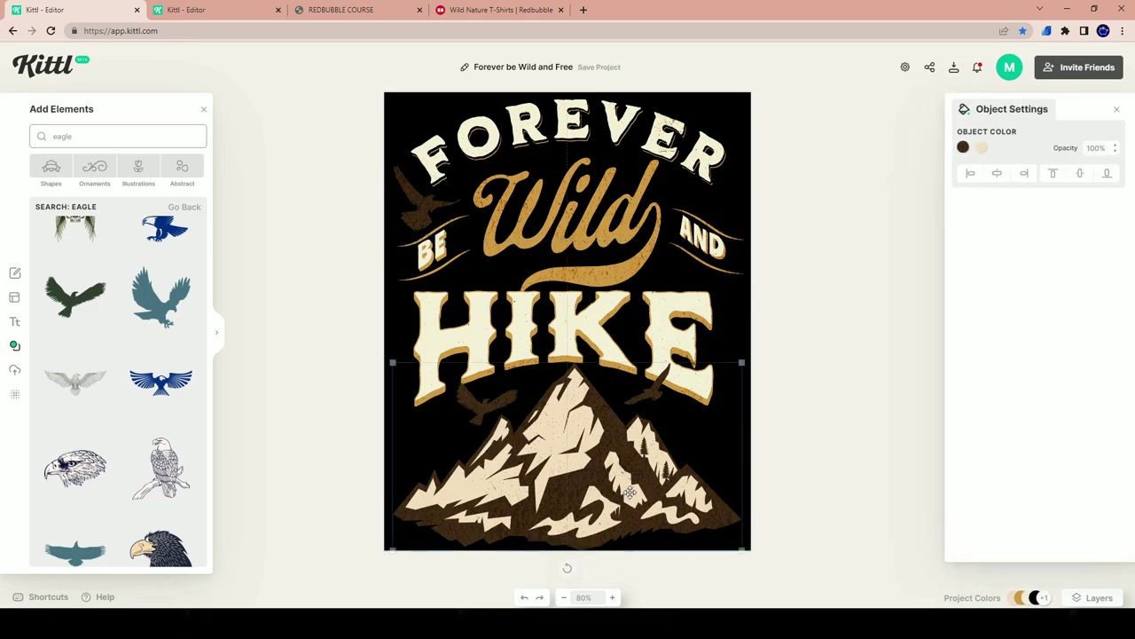
left_click_drag(742, 362, 699, 386)
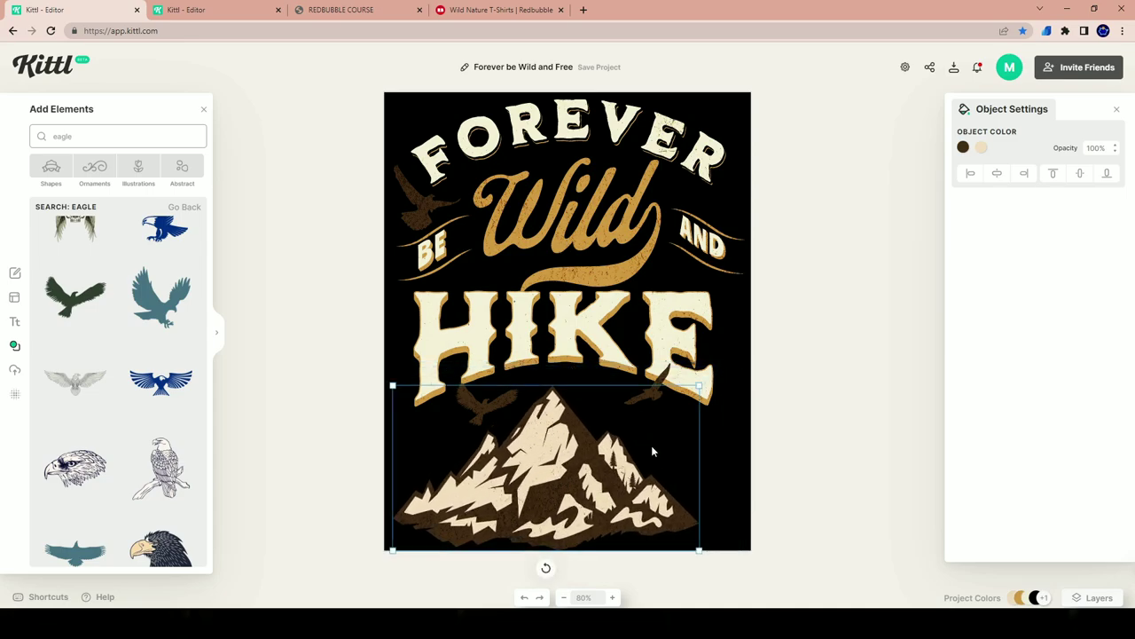
left_click_drag(592, 462, 609, 453)
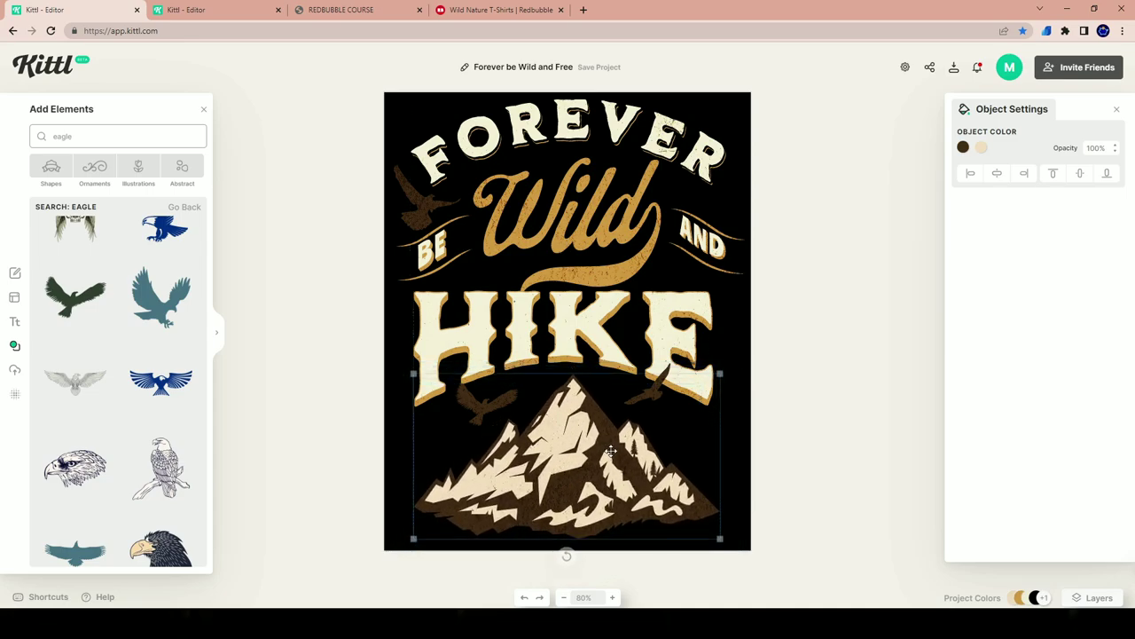
left_click(781, 414)
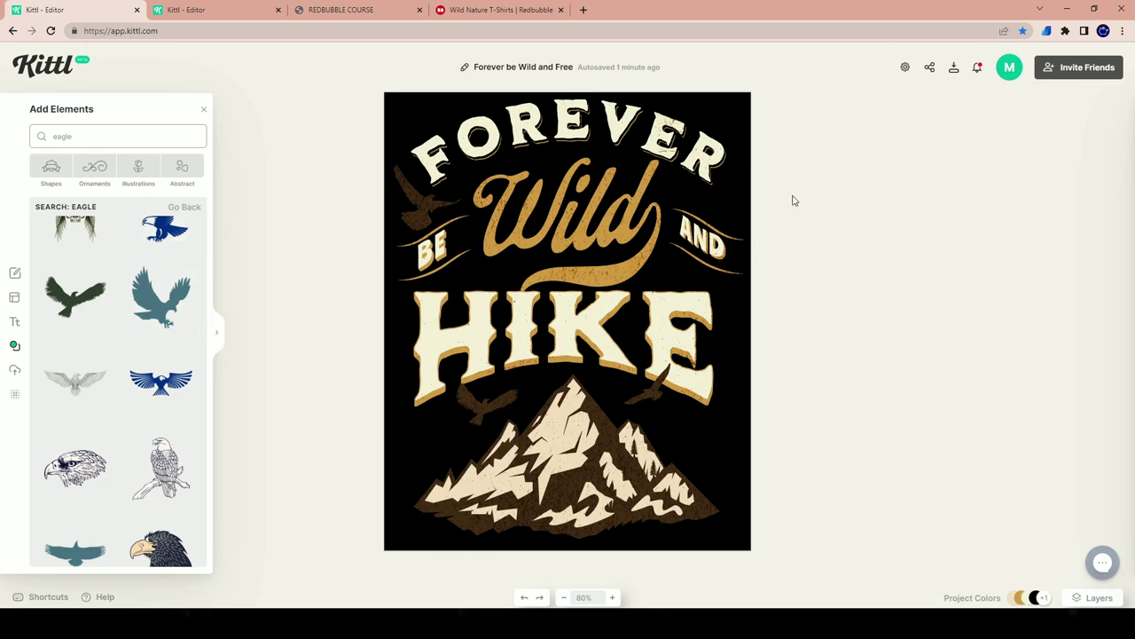
- Make the artboard background transparent by setting the background colour's alpha to 0%
left_click(737, 129)
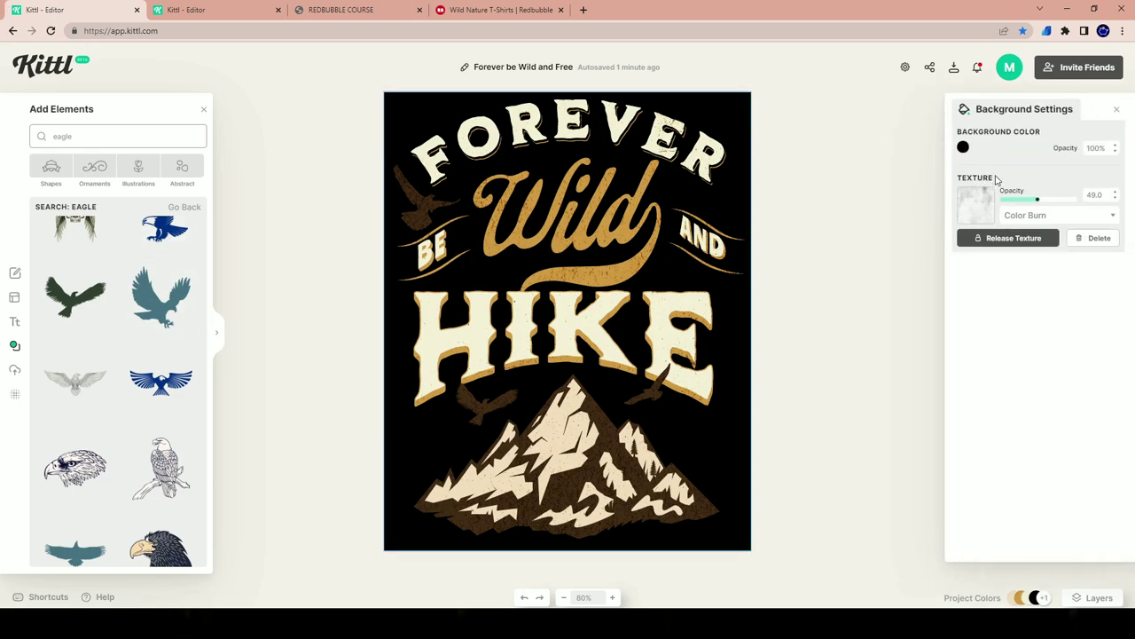
left_click(964, 146)
left_click_drag(896, 309, 829, 309)
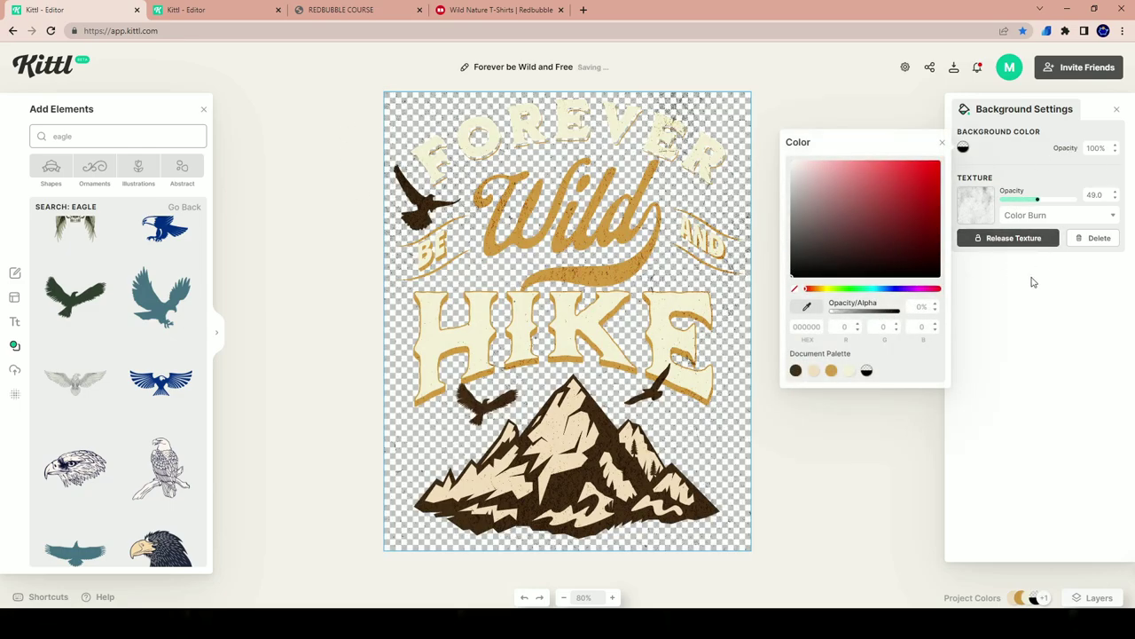
left_click(866, 127)
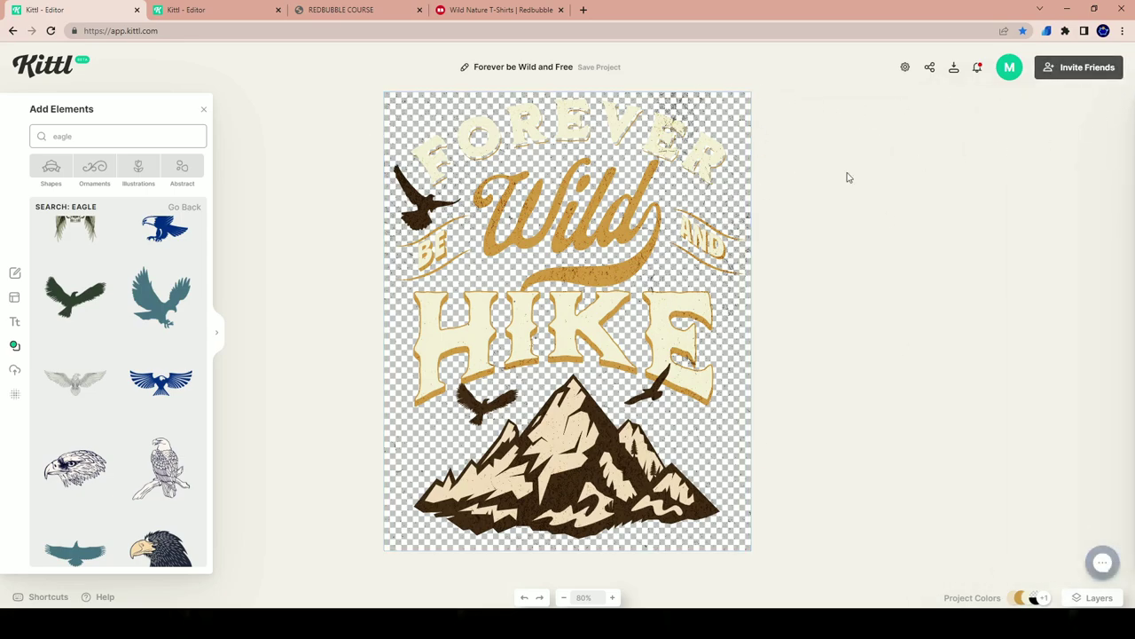
- Download the design as a PNG and view the exported file Forever be Wild and Free.png
left_click(954, 69)
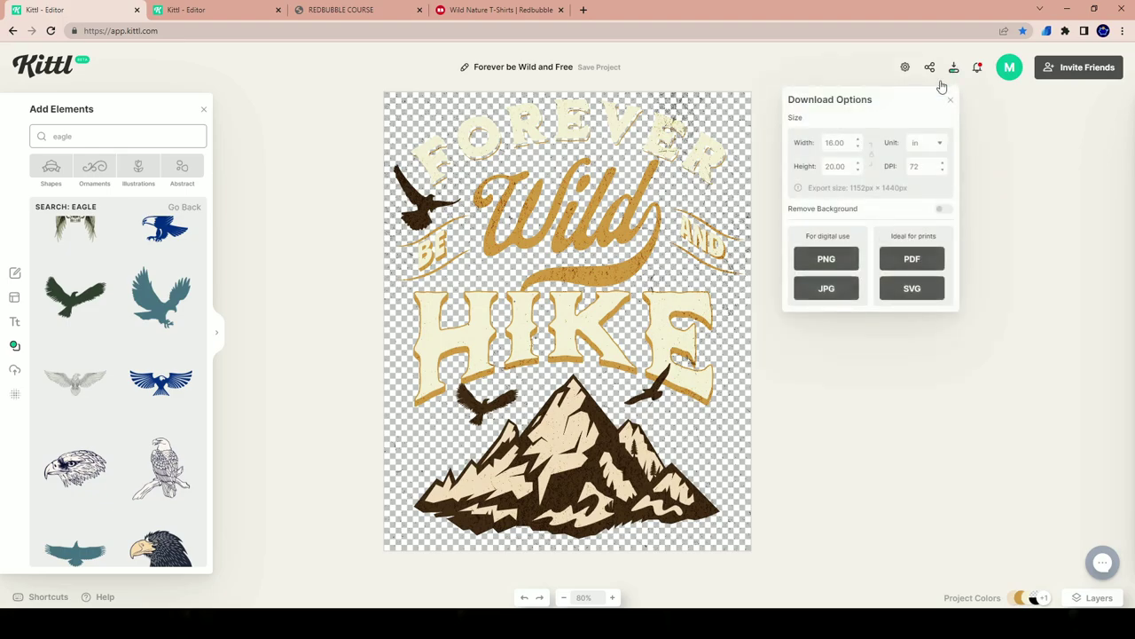
left_click(826, 259)
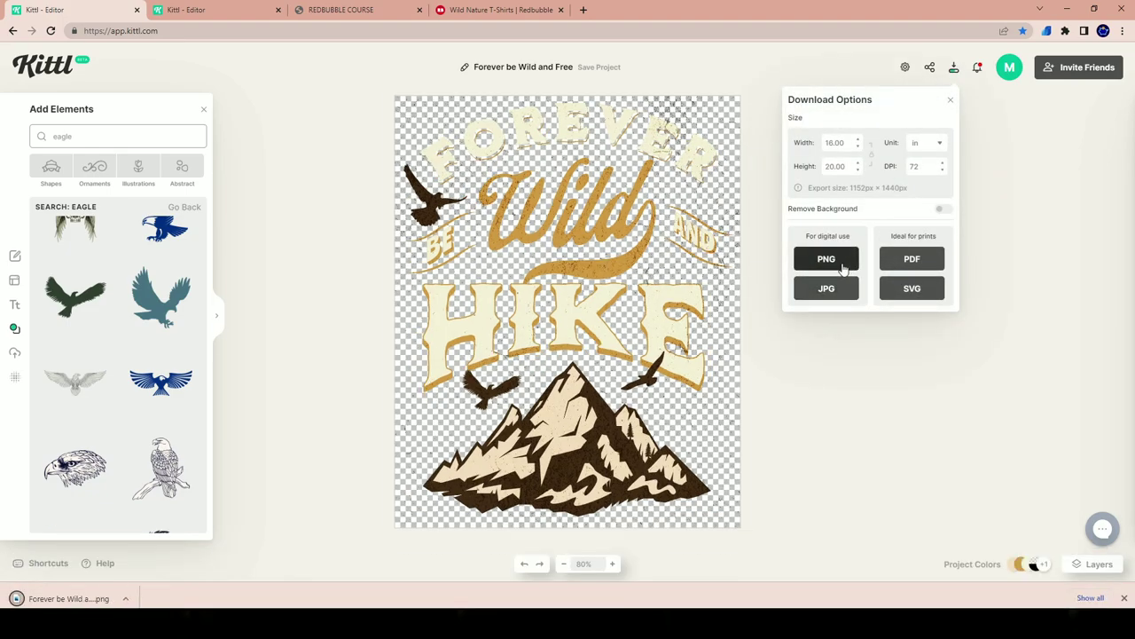
left_click(113, 597)
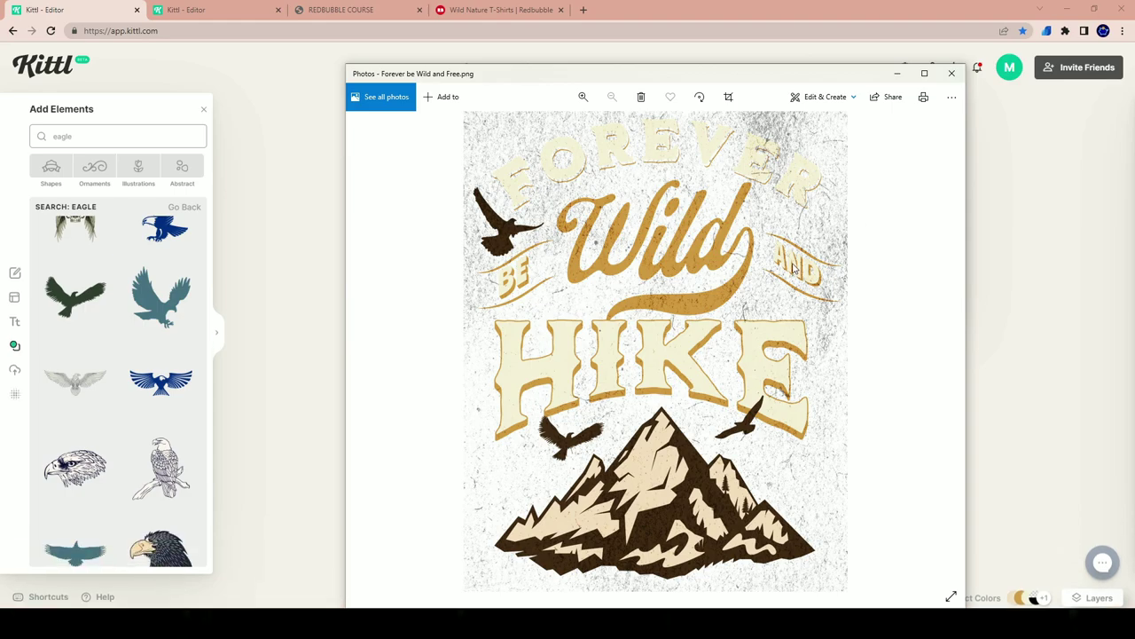
left_click(1003, 189)
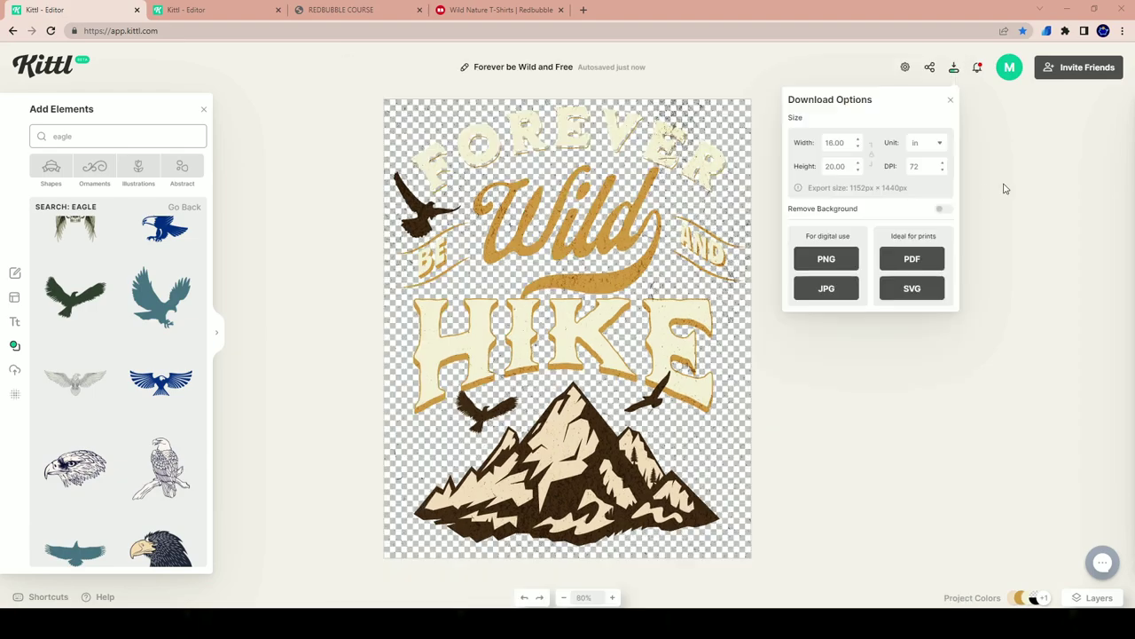
left_click(991, 192)
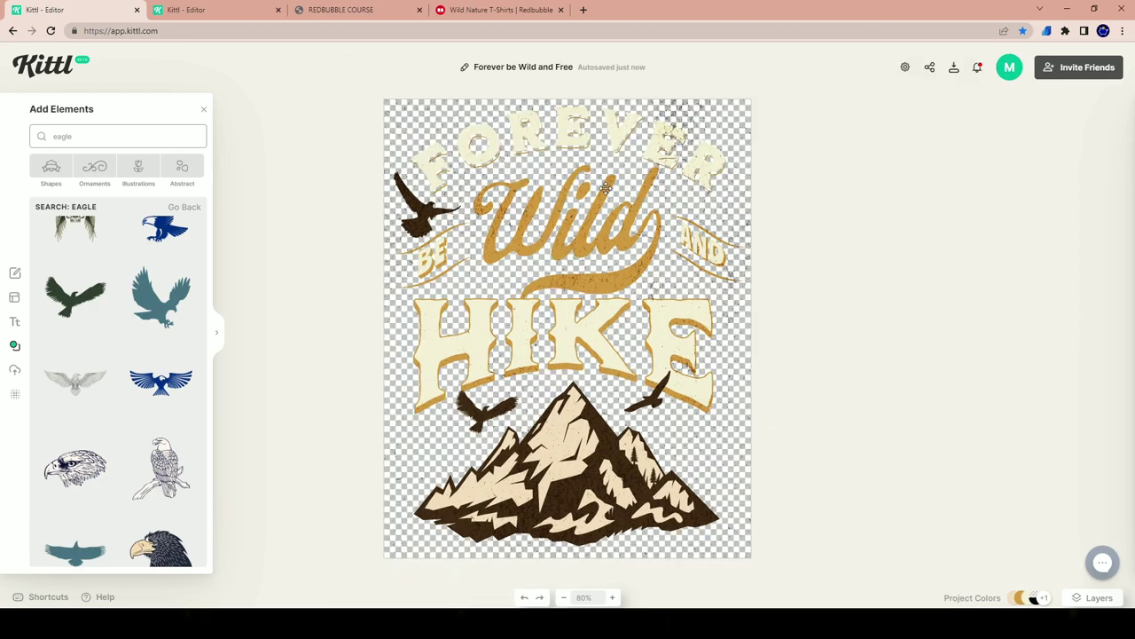
- Glance at the Adventure Camp design, and search Google for "most common mountain bike injuries" in place of the Redbubble course page
left_click(210, 10)
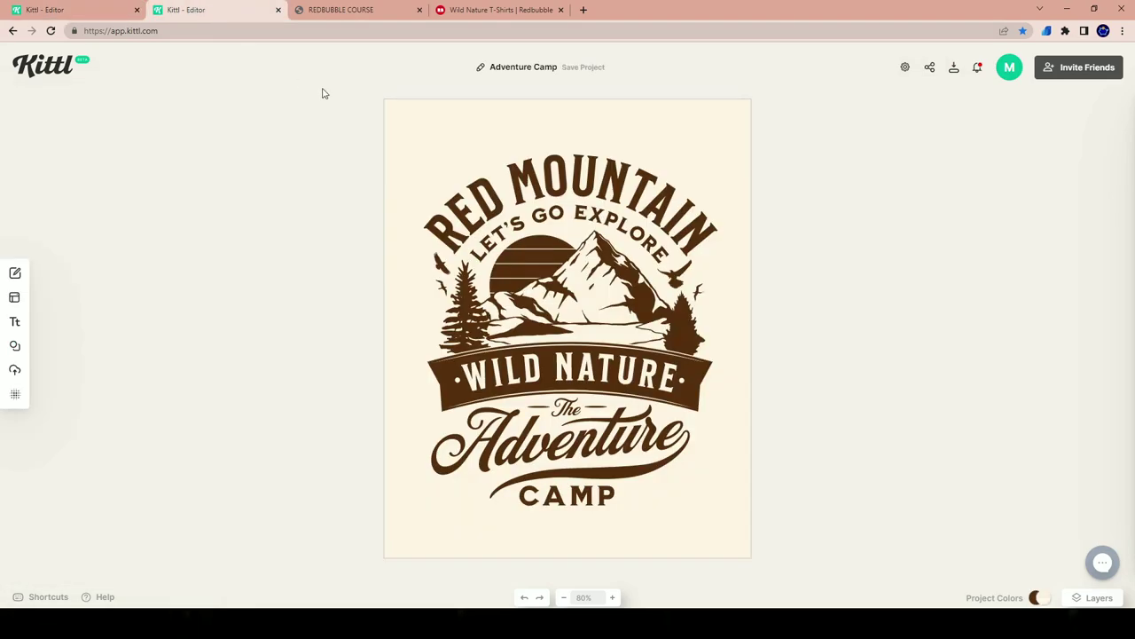
left_click(479, 143)
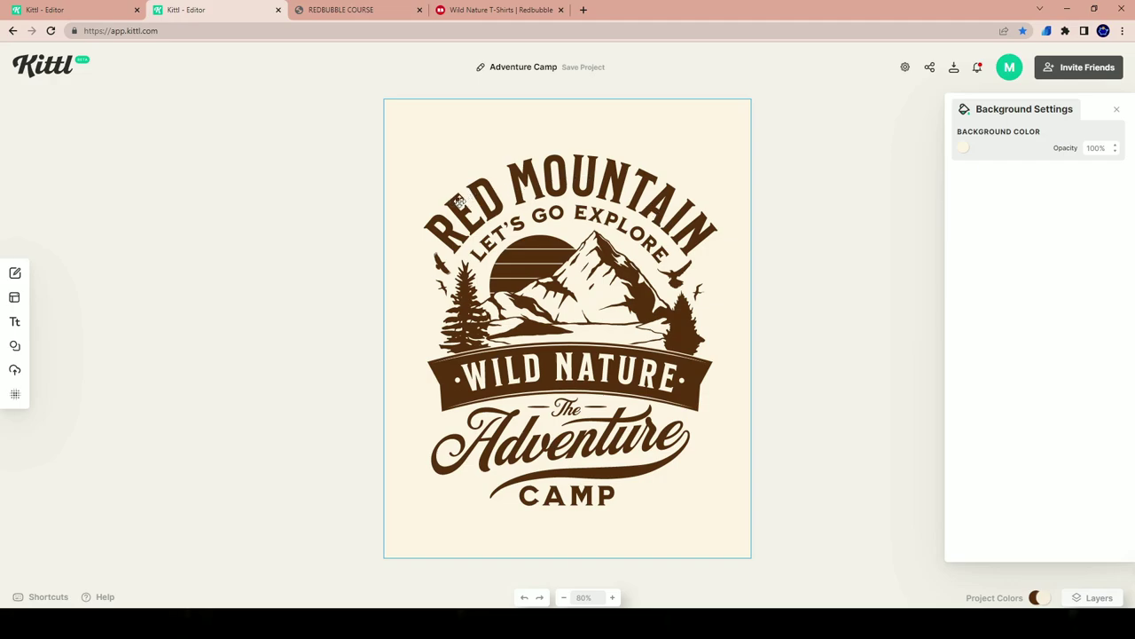
left_click(386, 4)
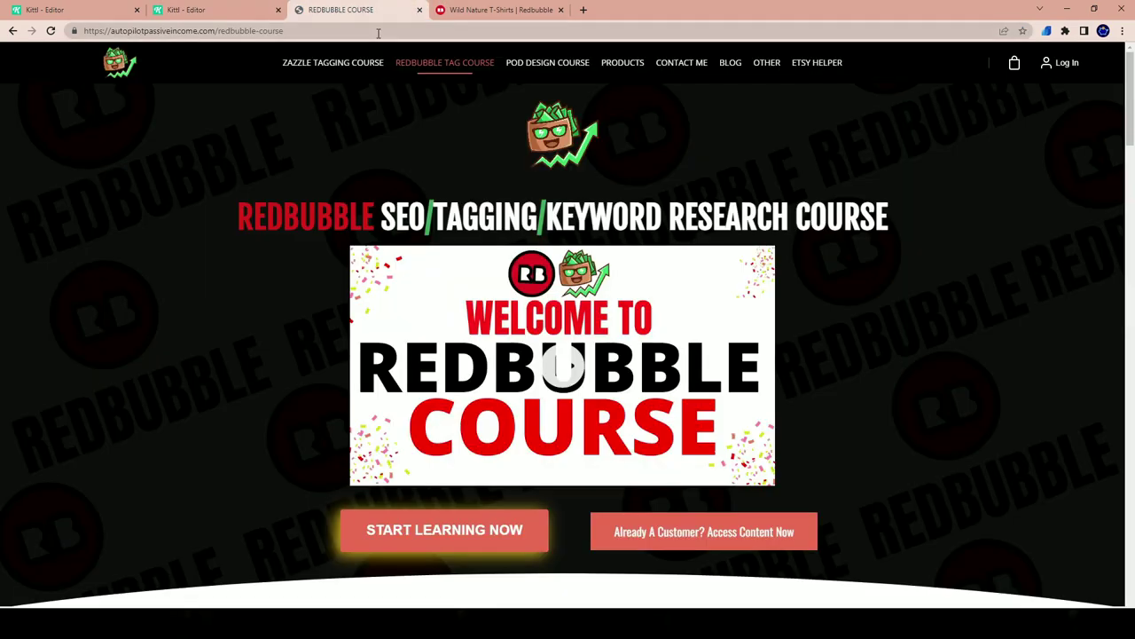
key("ctrl+l")
type("moi")
key("BackSpace")
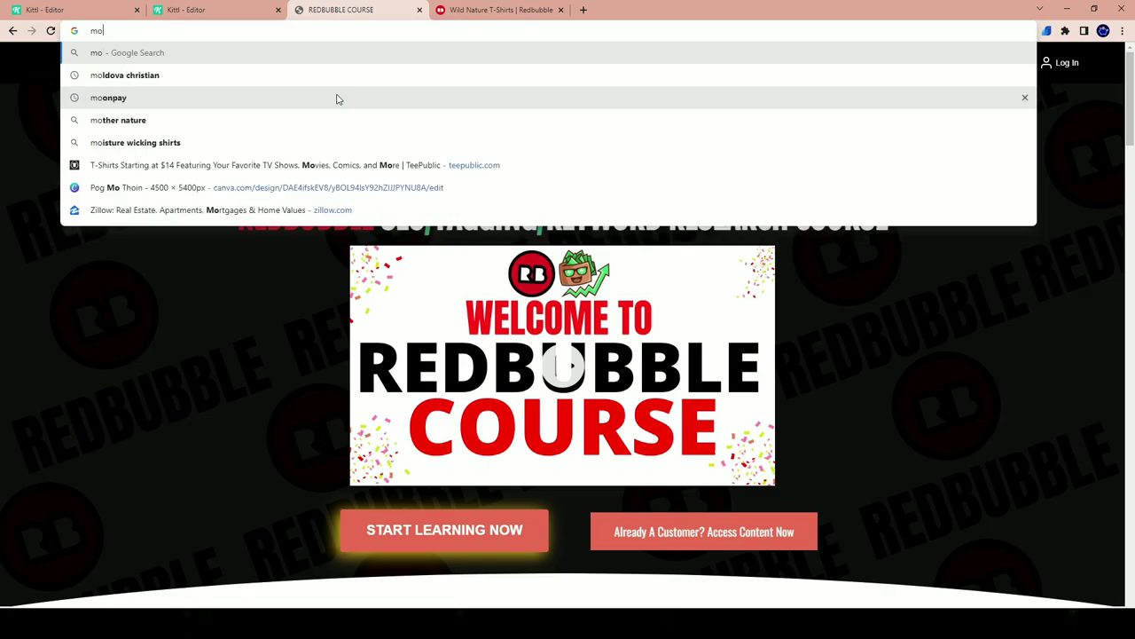
type("st common mountain bi")
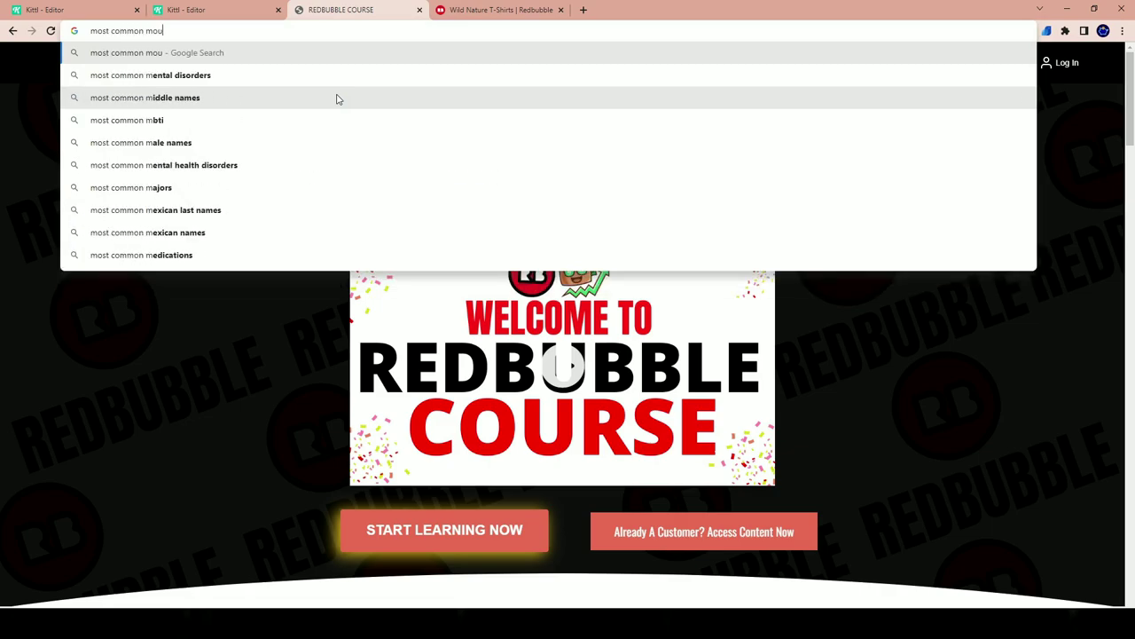
key("Return")
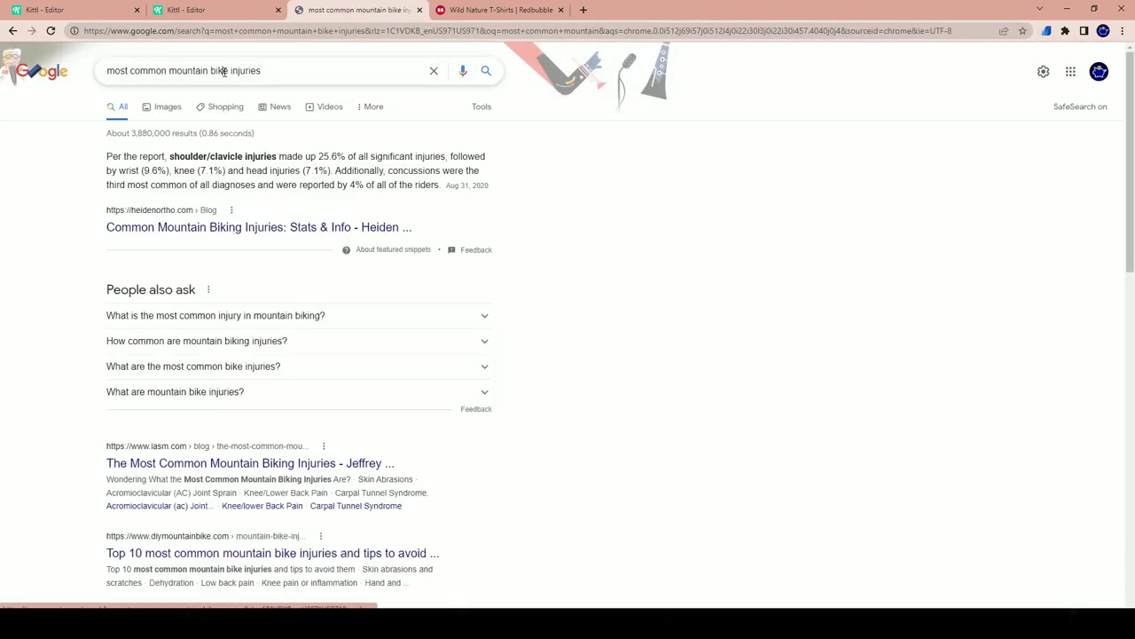
- Shorten the Google query to "most common mountain" and run the search
left_click_drag(230, 71, 271, 70)
key("BackSpace")
key("BackSpace")
key("BackSpace")
key("BackSpace")
key("BackSpace")
key("BackSpace")
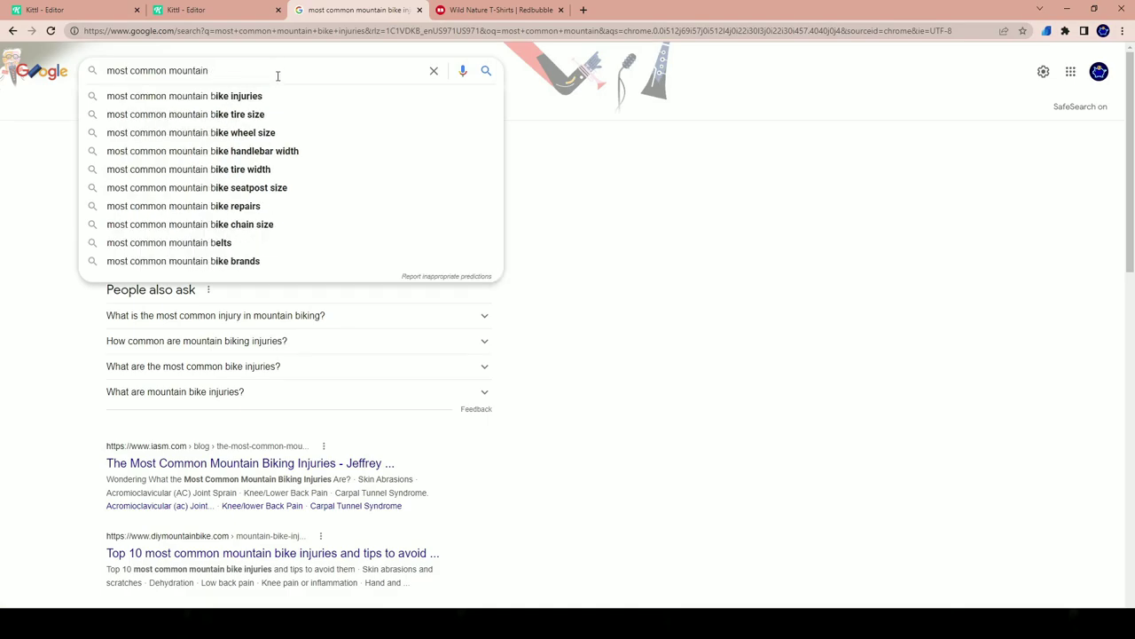
key("Return")
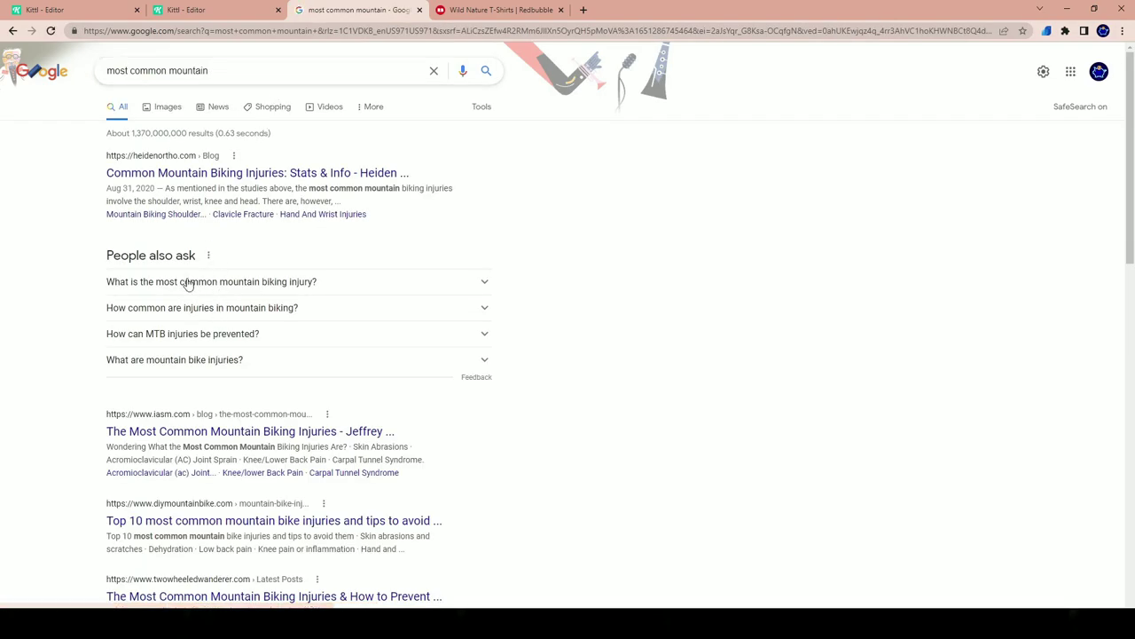
- Search Google for "most well known mountain" and open the Mount Everest result
left_click(240, 70)
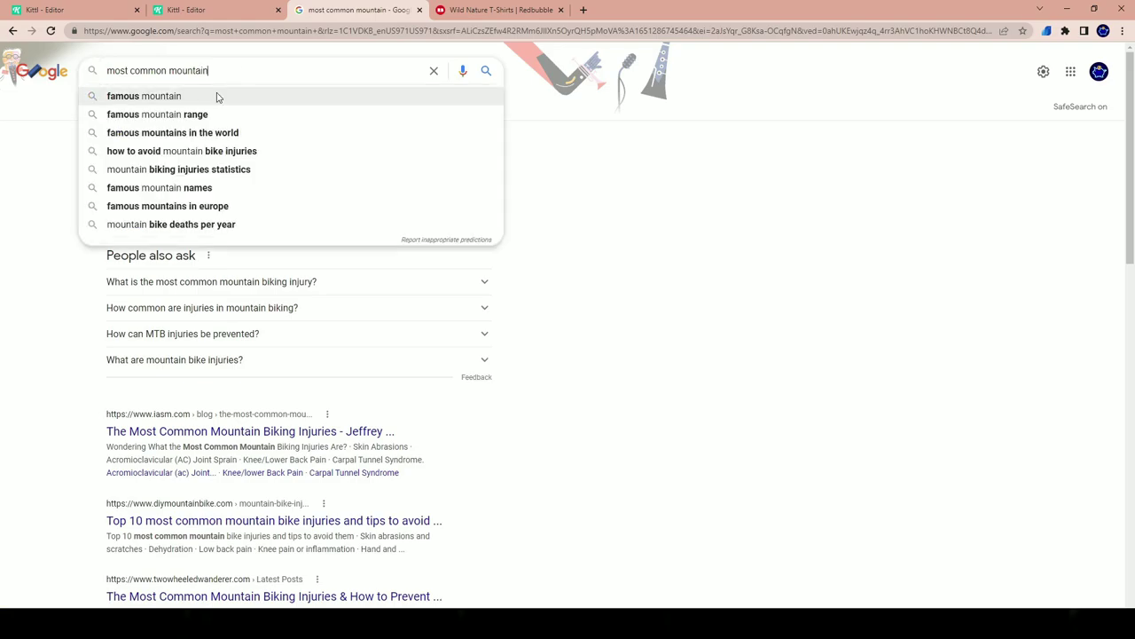
key("BackSpace")
key("BackSpace")
key("BackSpace")
key("BackSpace")
key("BackSpace")
key("BackSpace")
key("BackSpace")
key("BackSpace")
key("BackSpace")
key("BackSpace")
key("BackSpace")
key("BackSpace")
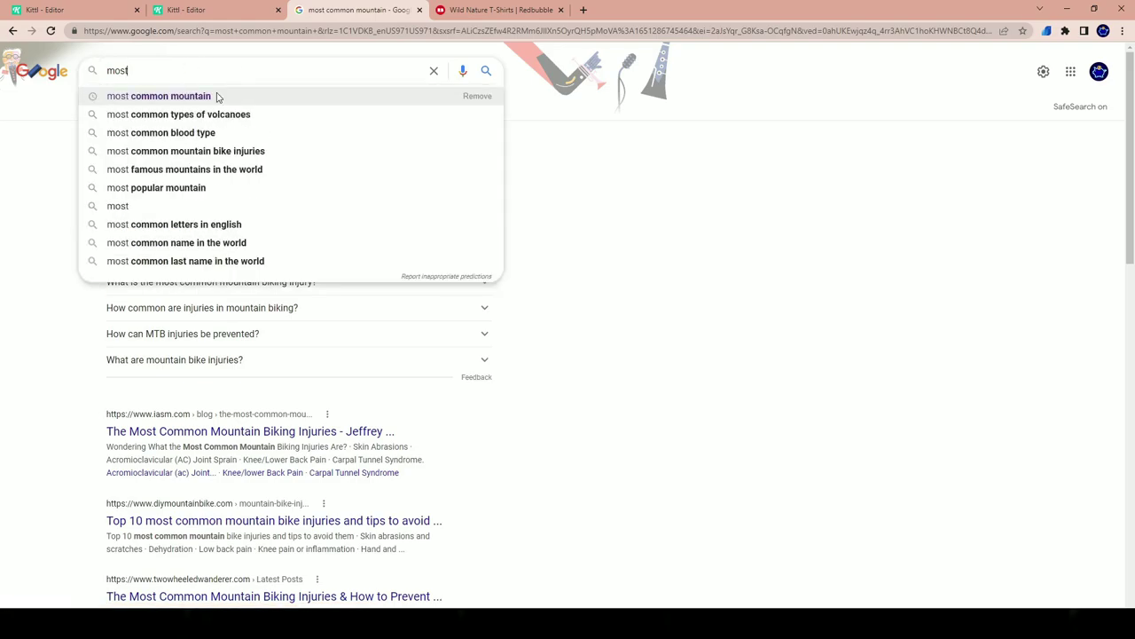
type("well known mouna")
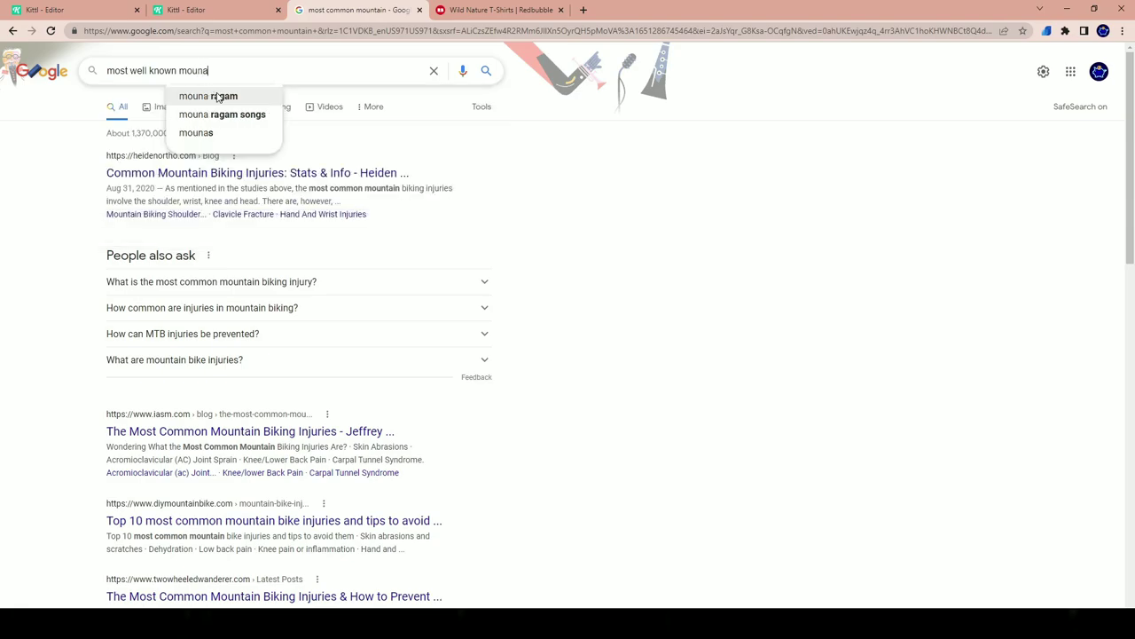
key("BackSpace")
type("ntain")
key("Return")
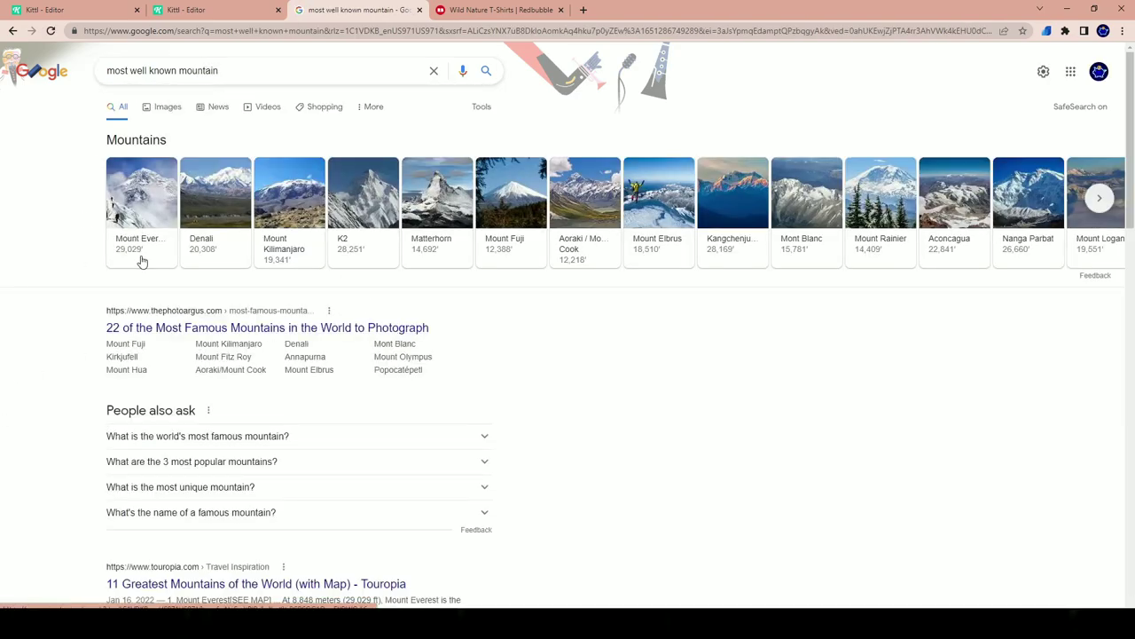
left_click(147, 249)
- Switch to the Adventure Camp design and replace the arched RED MOUNTAIN heading with MOUNT EVEREST
left_click(79, 10)
left_click(204, 10)
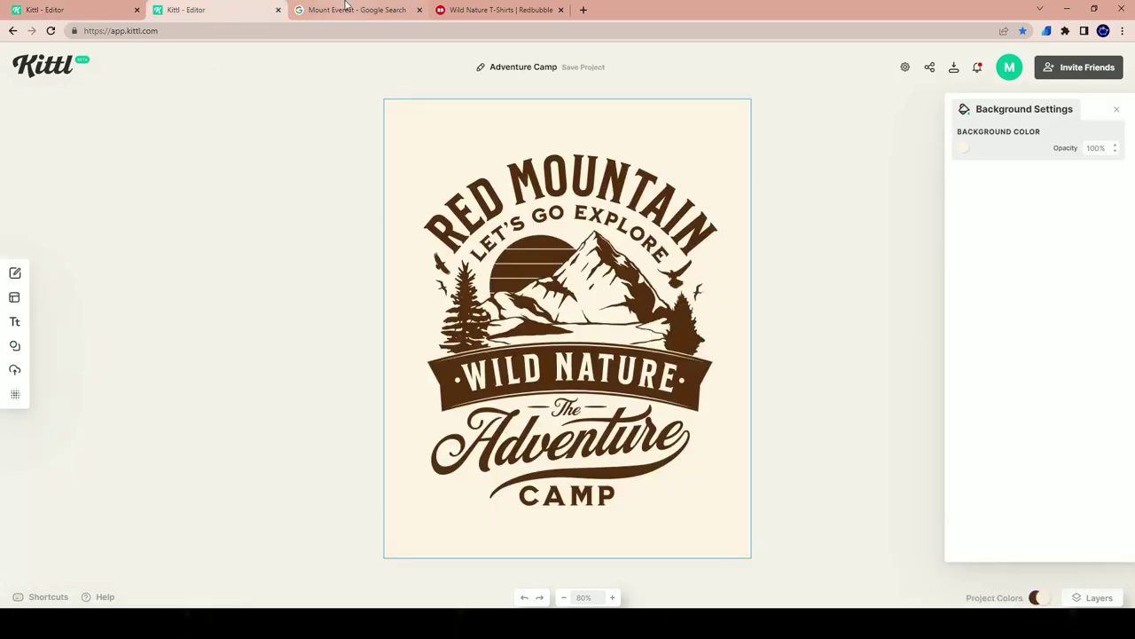
left_click(514, 186)
double_click(515, 186)
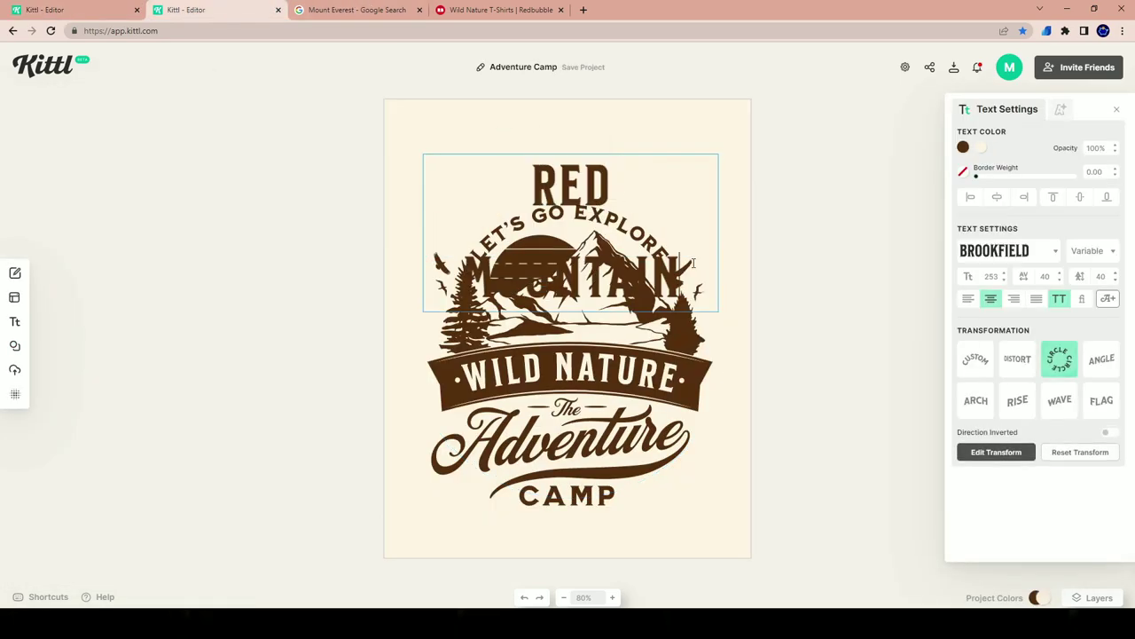
left_click_drag(683, 282, 482, 179)
key("BackSpace")
type("MO")
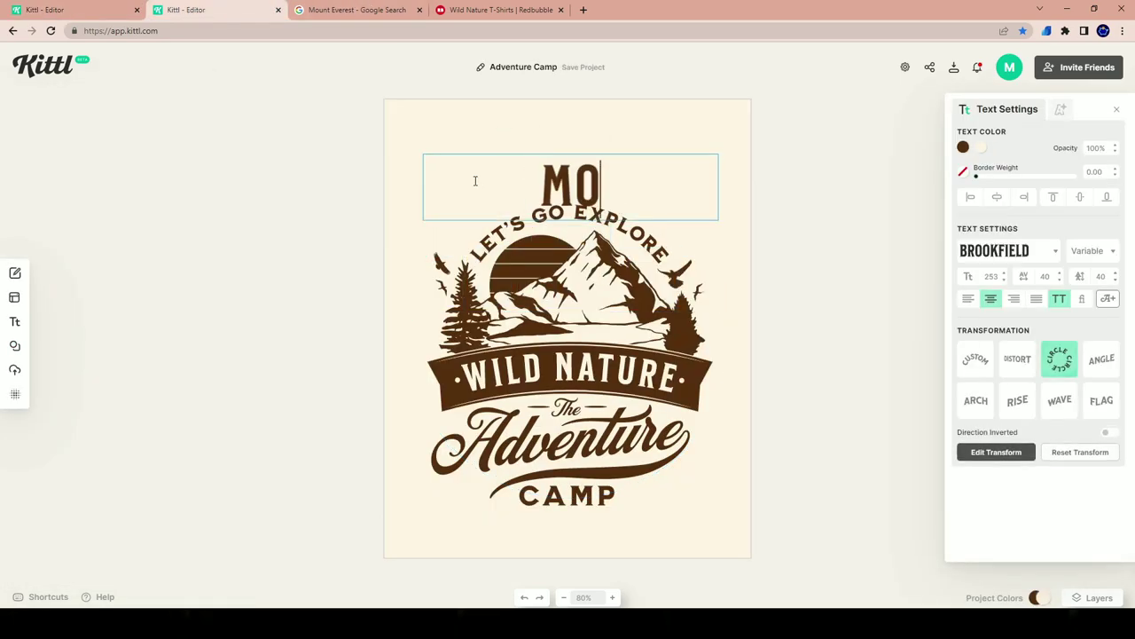
type("UNT EVER")
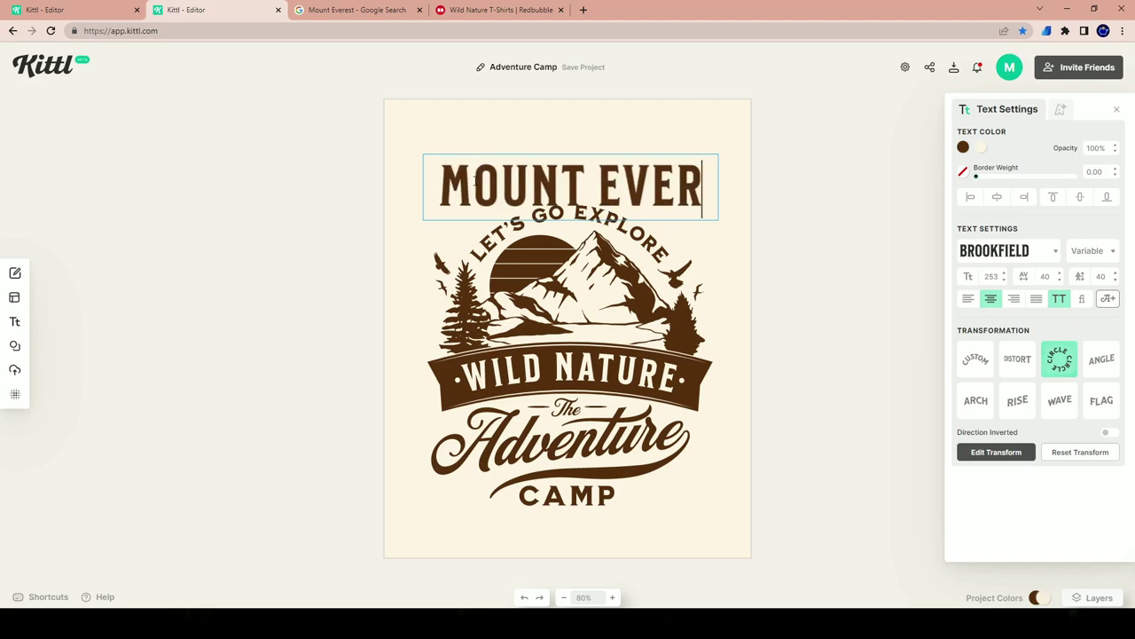
type("EST")
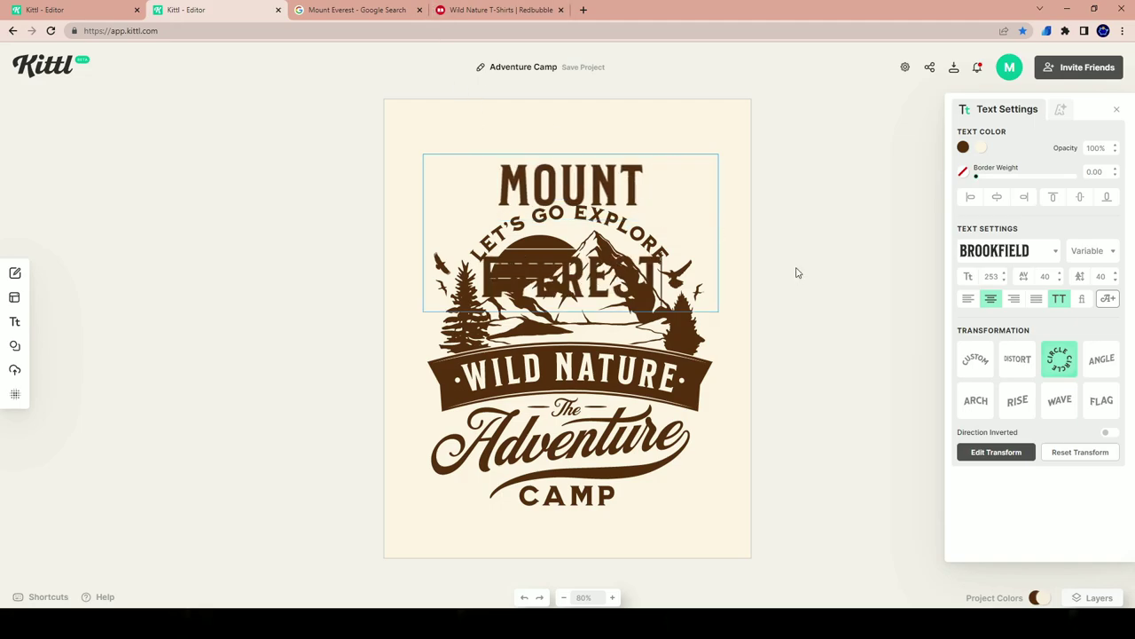
key("Escape")
left_click(846, 206)
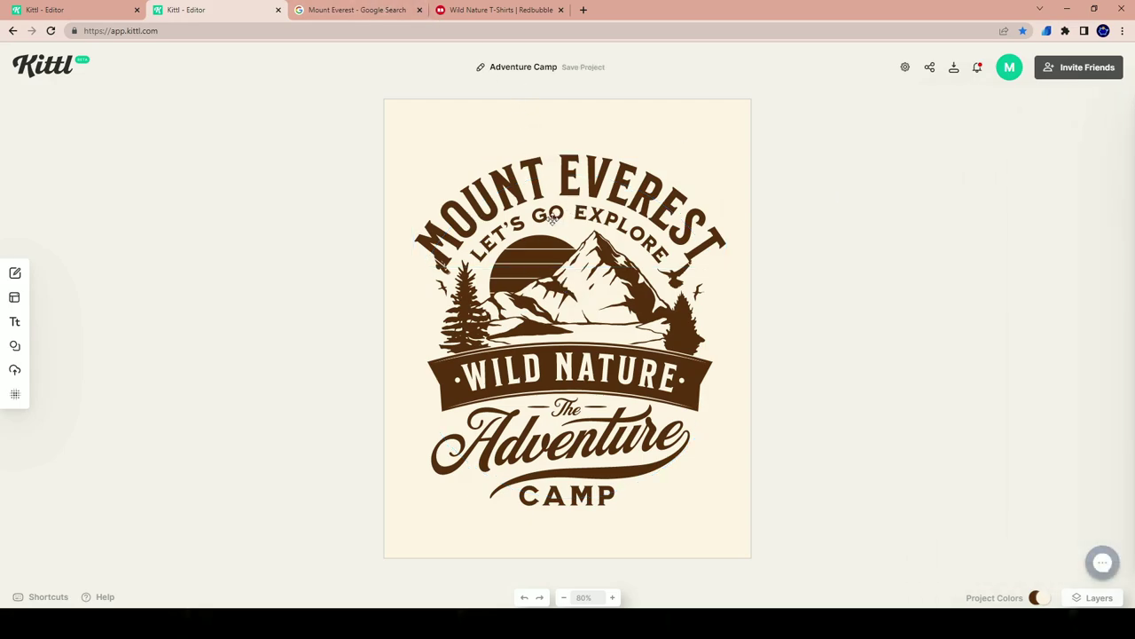
- Move the MOUNT EVEREST heading and the LET'S GO EXPLORE line slightly upward above the mountain artwork
left_click(545, 188)
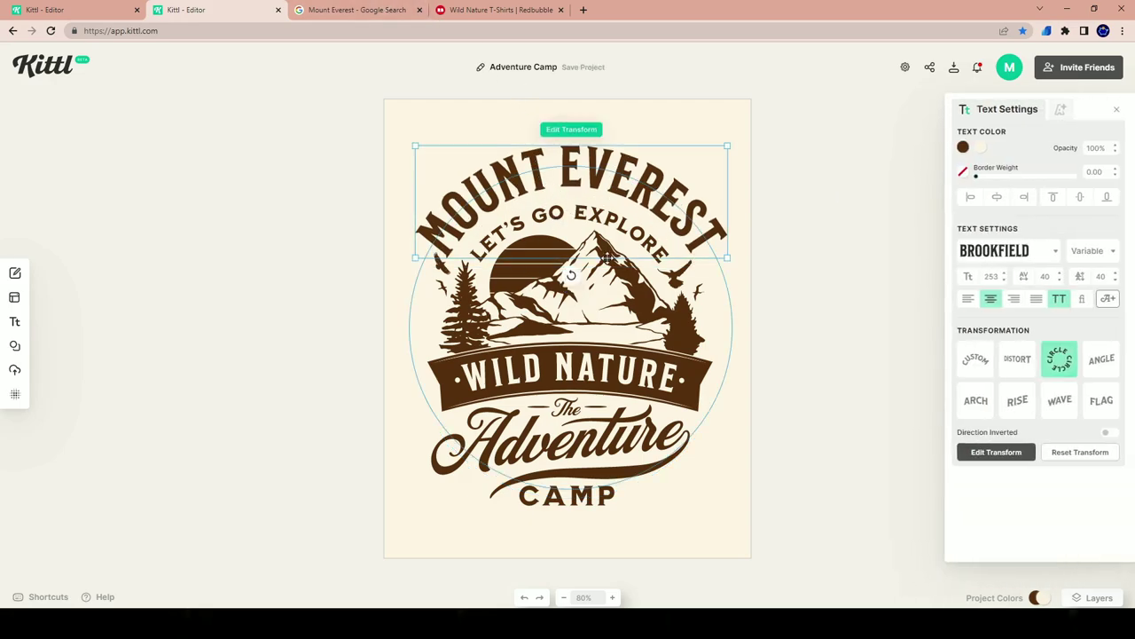
left_click(823, 205)
left_click(359, 10)
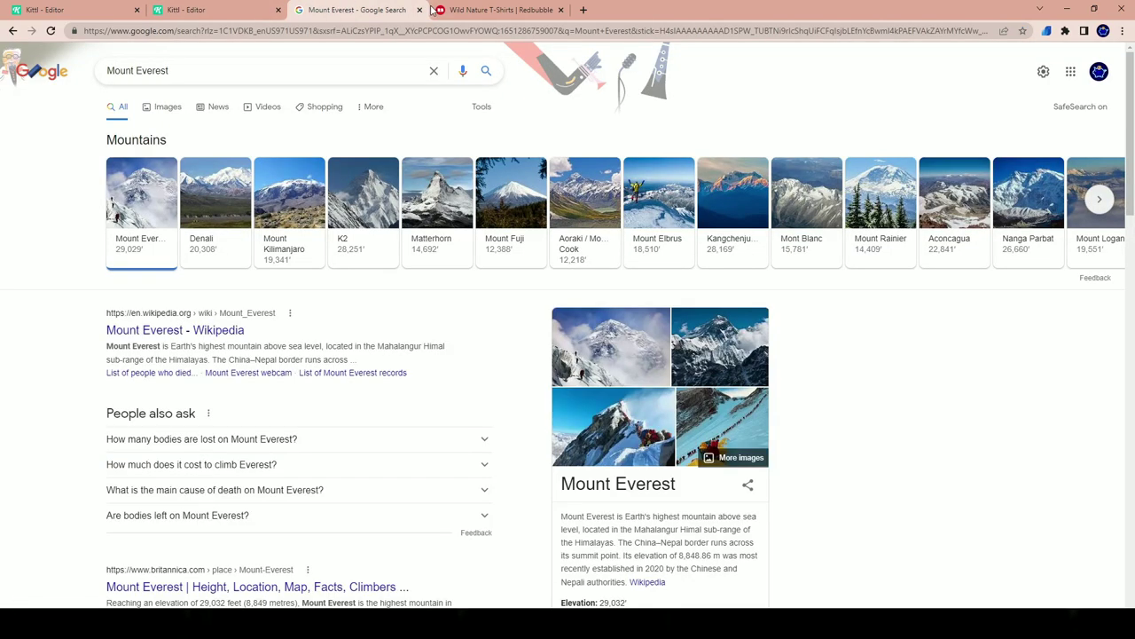
key("ctrl+Tab")
left_click(371, 7)
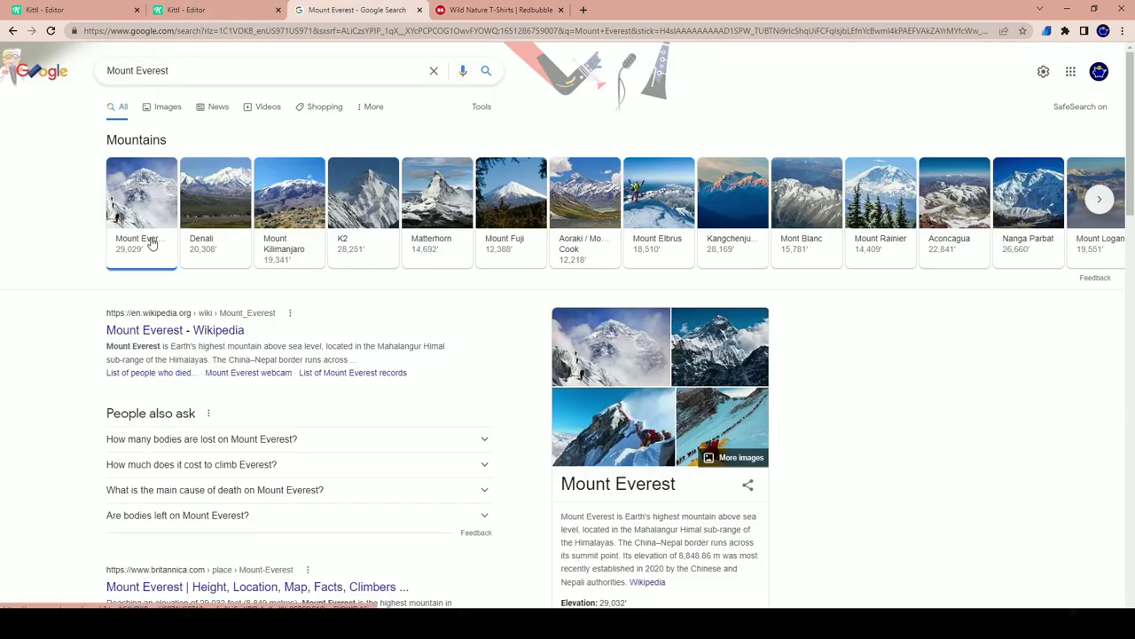
left_click(206, 10)
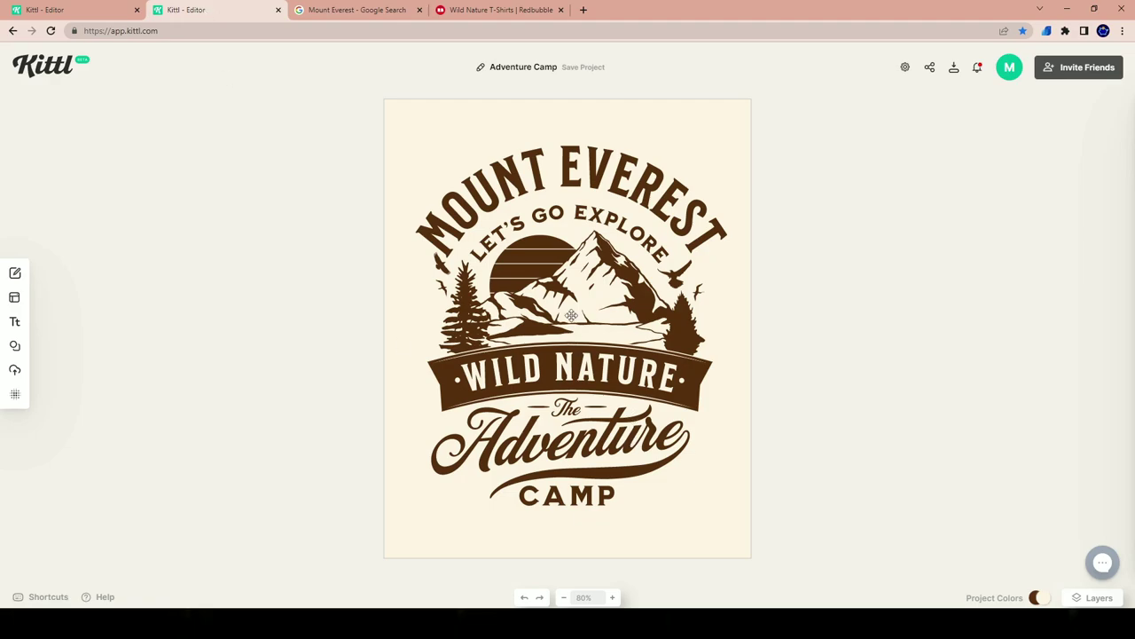
left_click(553, 213)
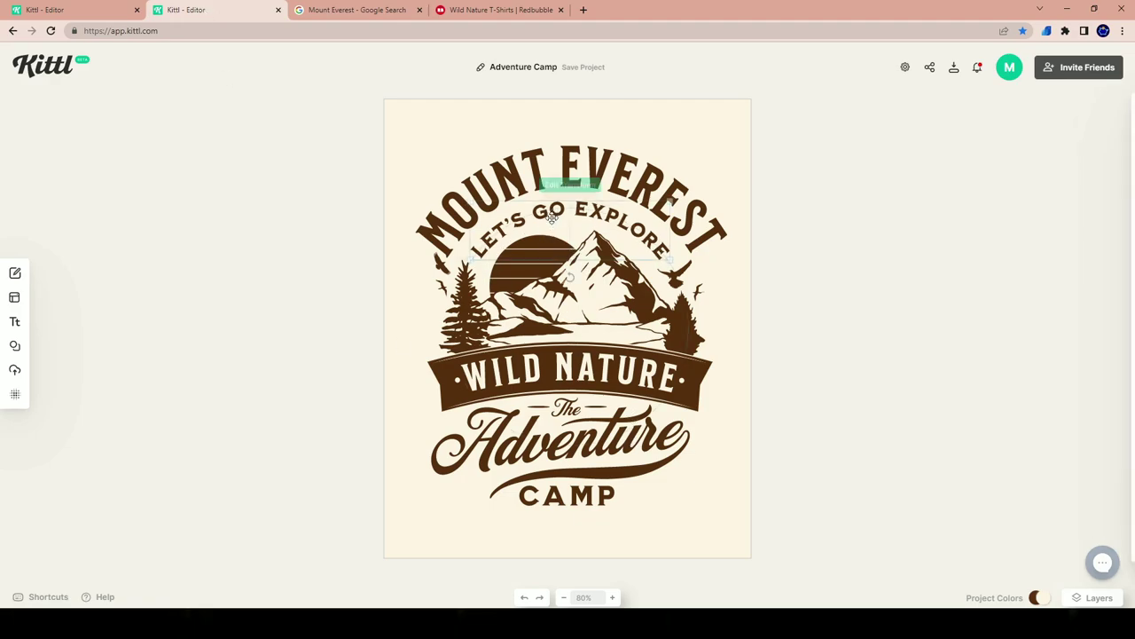
left_click_drag(553, 213, 552, 207)
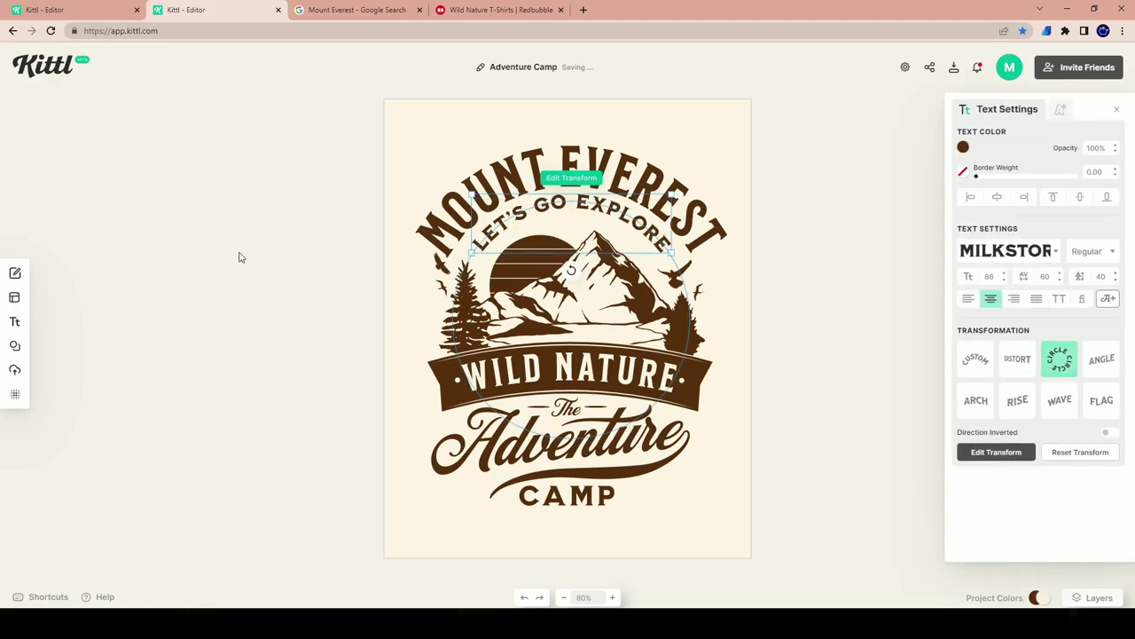
- Copy Mount Everest's elevation, 29,032', from the Google results
left_click(355, 10)
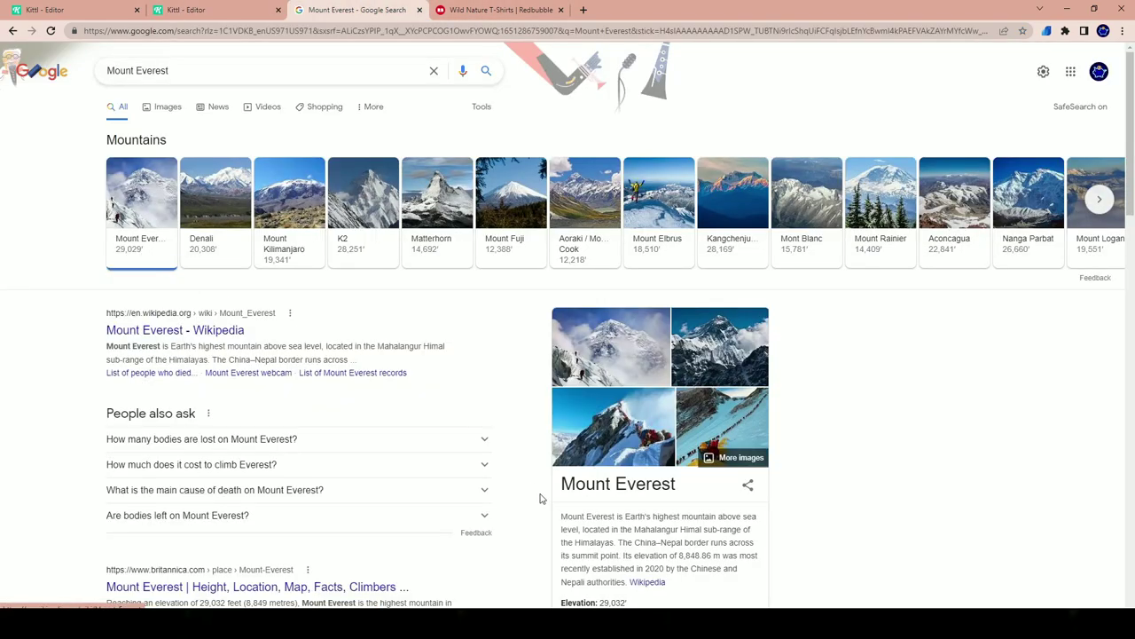
scroll(549, 486, "down", 1)
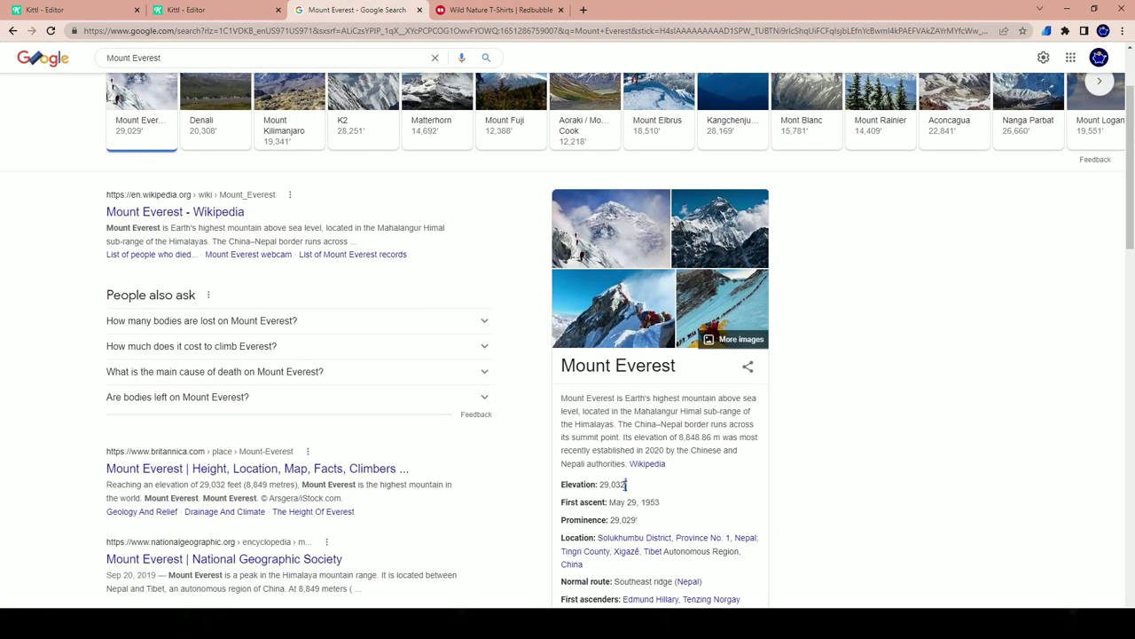
left_click_drag(626, 484, 603, 485)
right_click(604, 493)
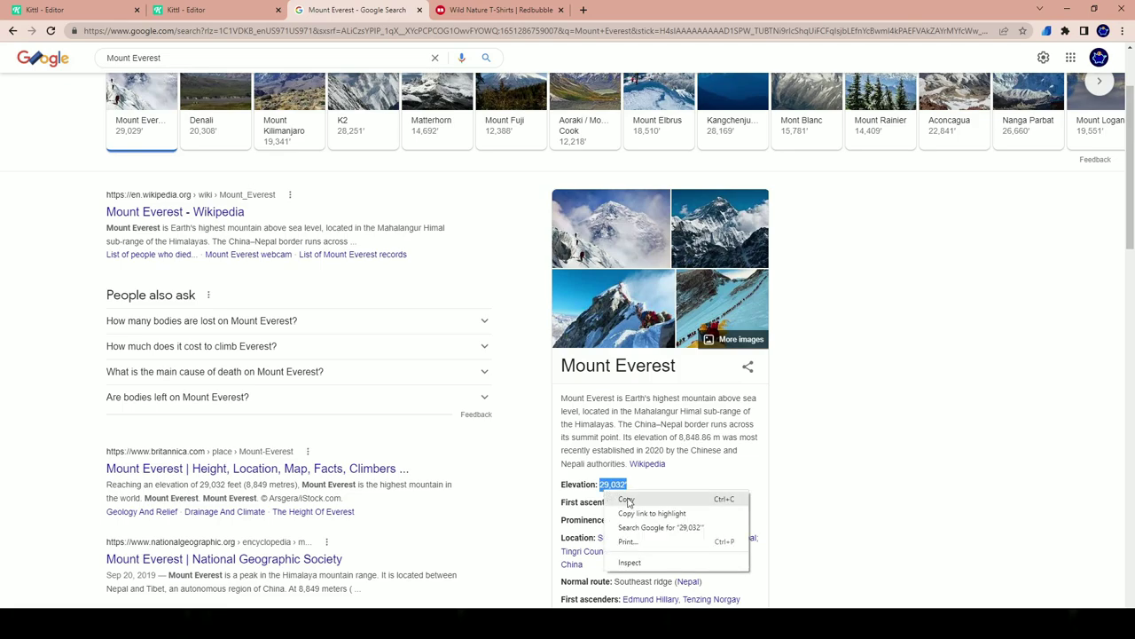
left_click(534, 463)
left_click_drag(627, 484, 603, 486)
right_click(611, 491)
left_click(624, 499)
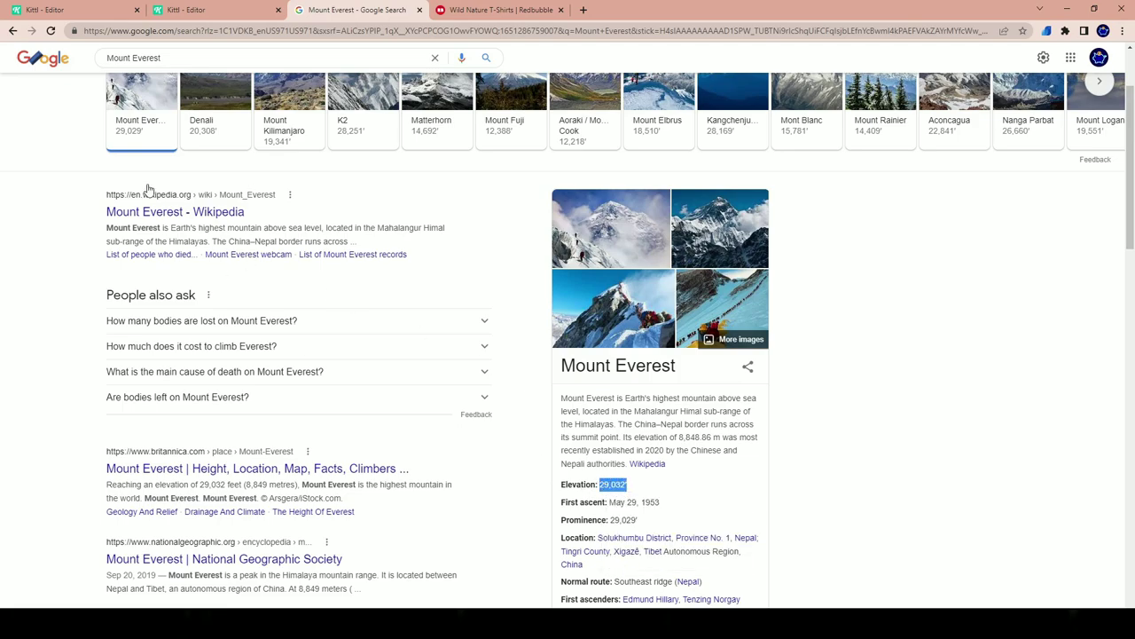
- Replace the script word Adventure in the Kittl design with the copied elevation as 29,032, and centre it below the banner
left_click(216, 10)
left_click(787, 370)
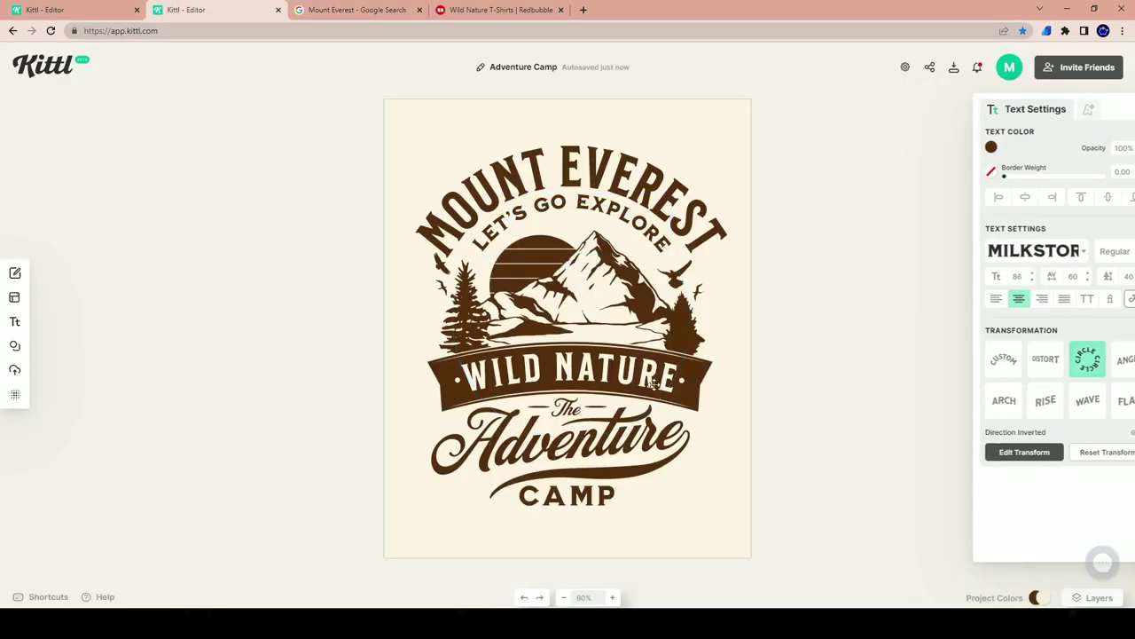
double_click(564, 505)
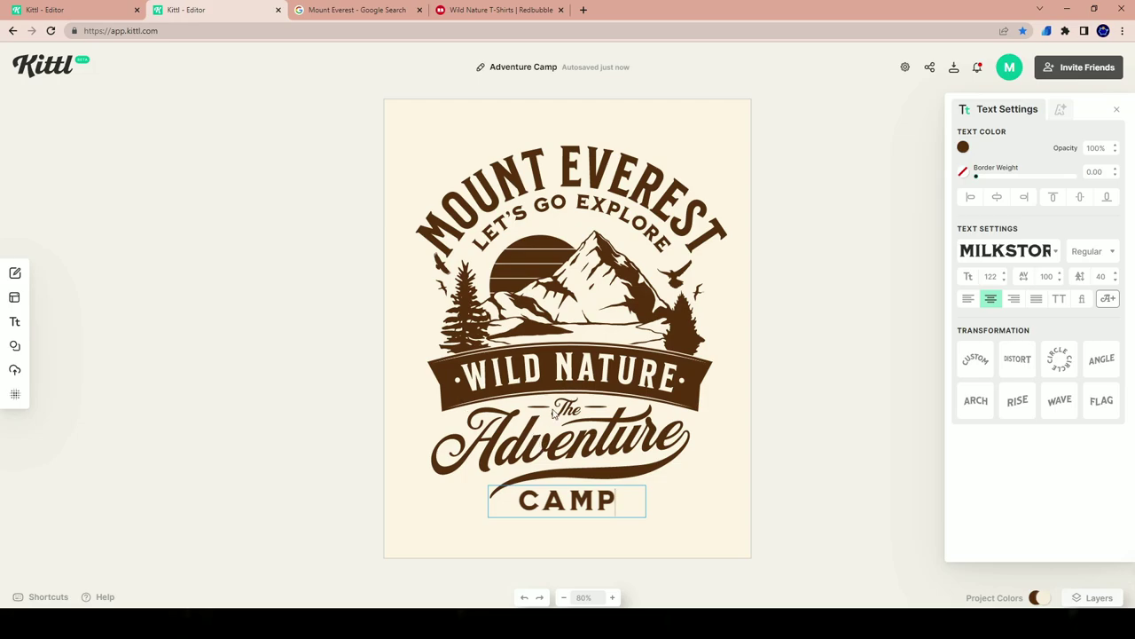
left_click(479, 434)
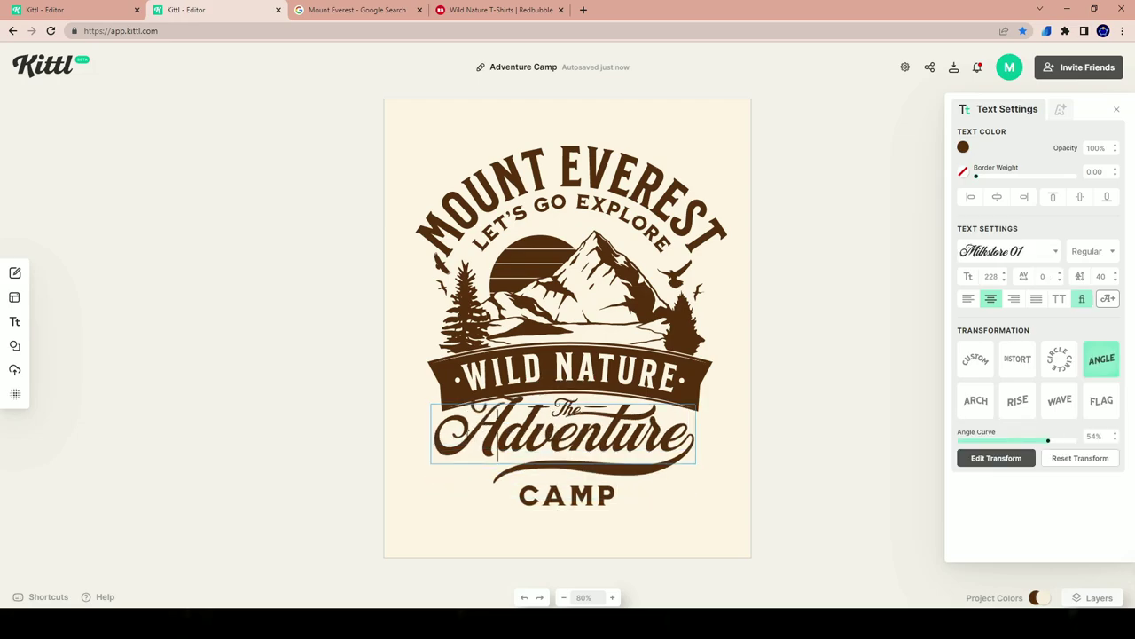
left_click_drag(432, 435, 708, 433)
key("ctrl+v")
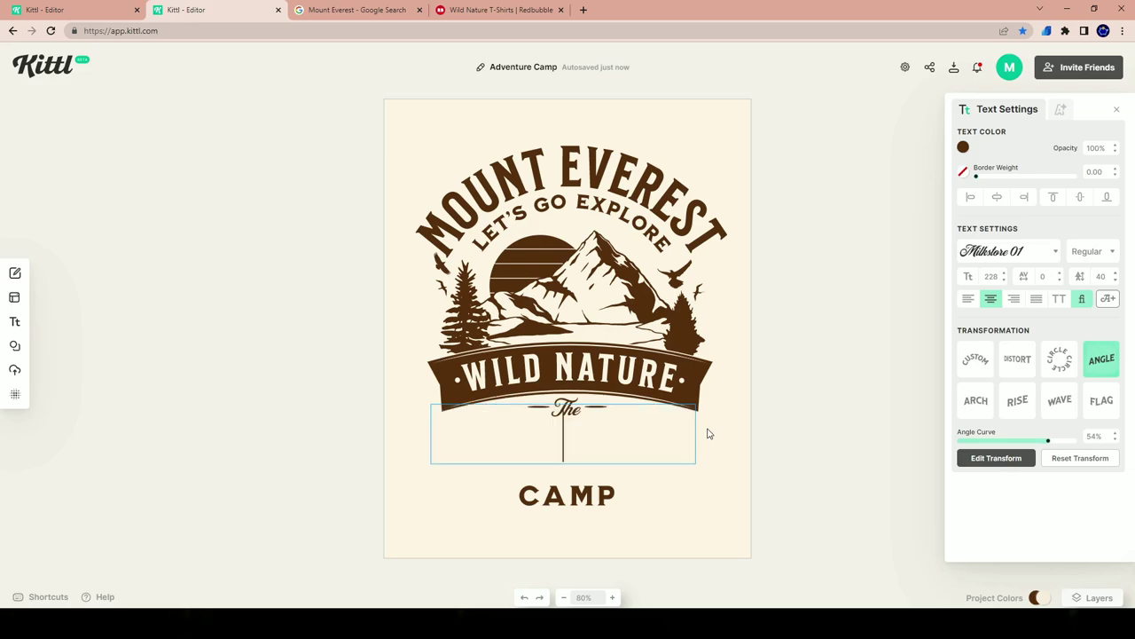
key("BackSpace")
key("Escape")
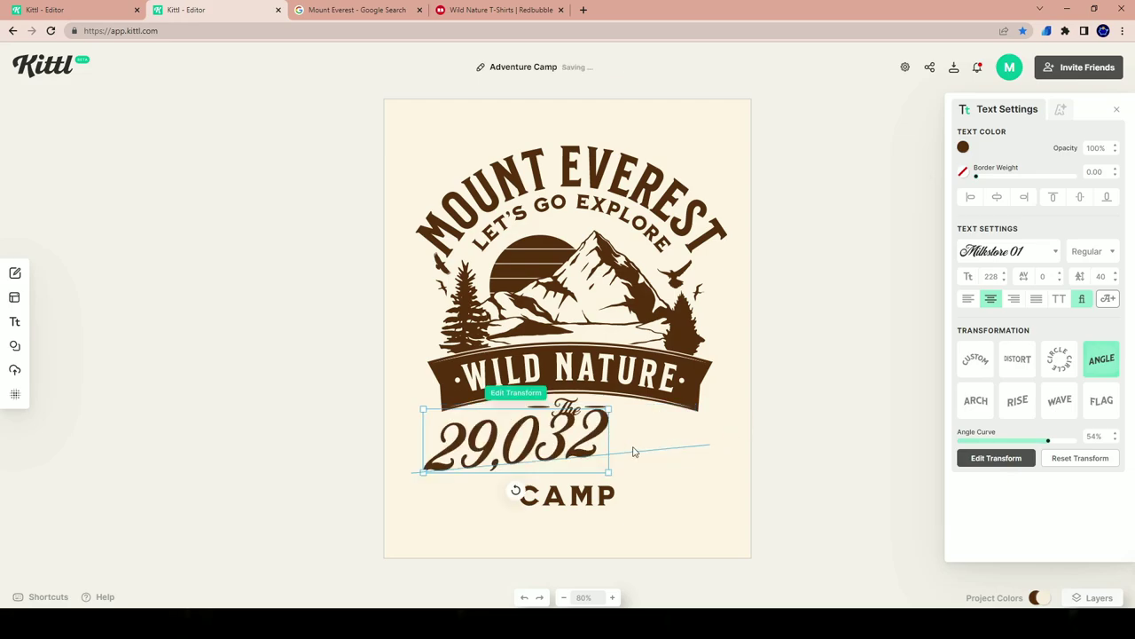
left_click(767, 463)
left_click_drag(562, 457, 604, 456)
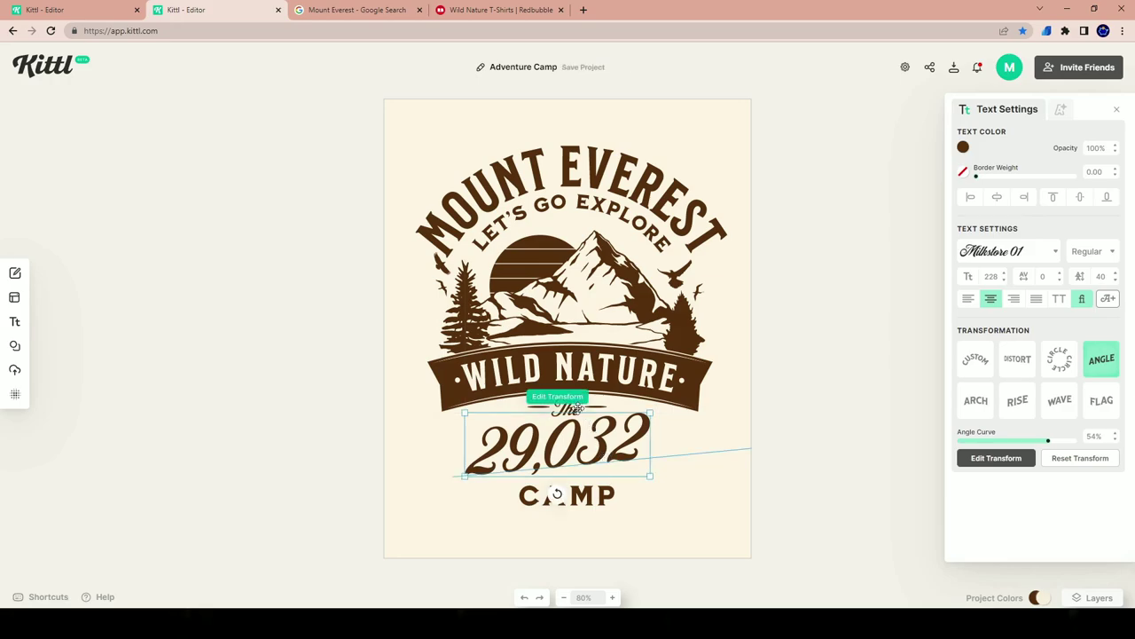
- Replace the small script word The beneath the banner with Est
left_click(575, 406)
double_click(557, 404)
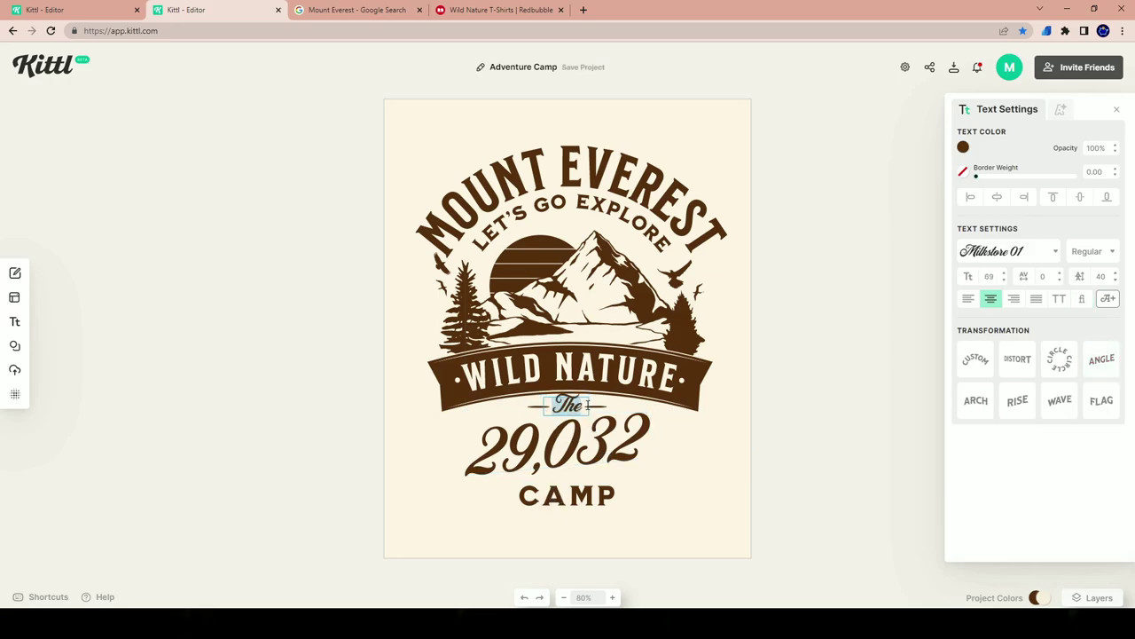
type("Est")
key("BackSpace")
key("BackSpace")
key("BackSpace")
type("est")
- Replace CAMP with ELEVATION, widen its text box to fit one line, and centre it below the number
left_click(537, 501)
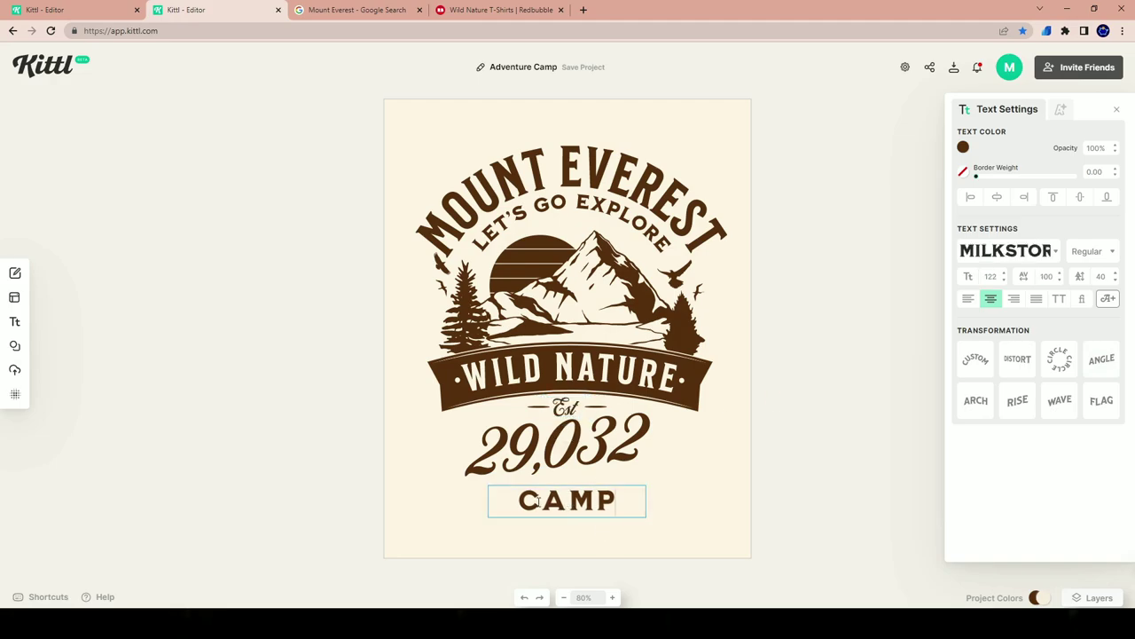
double_click(537, 501)
type("ELE")
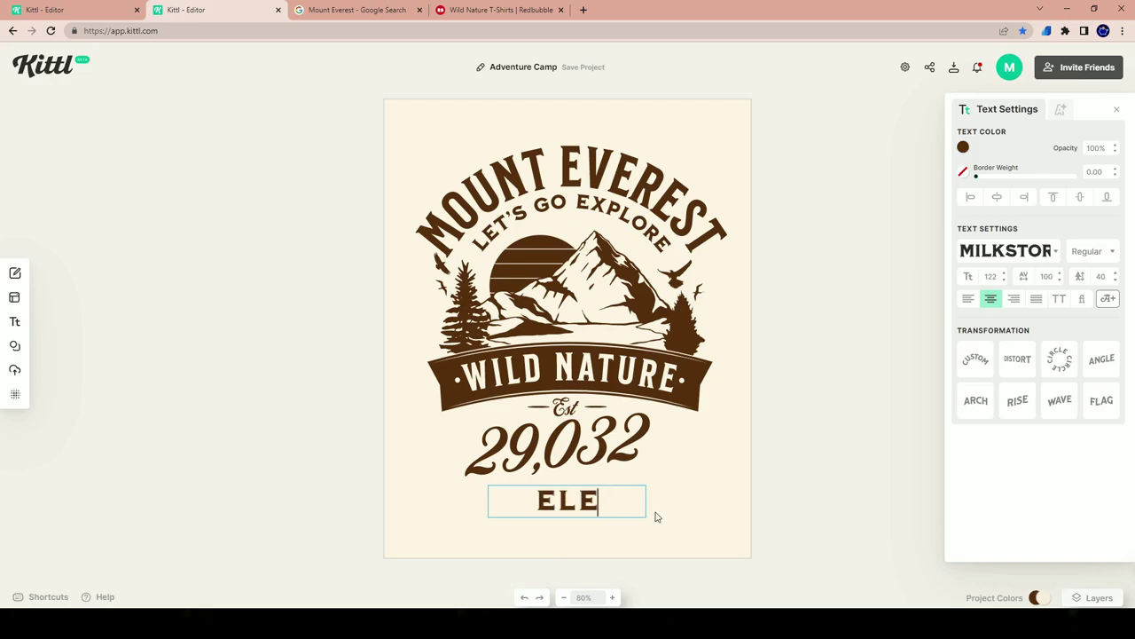
type("VATION")
key("Return")
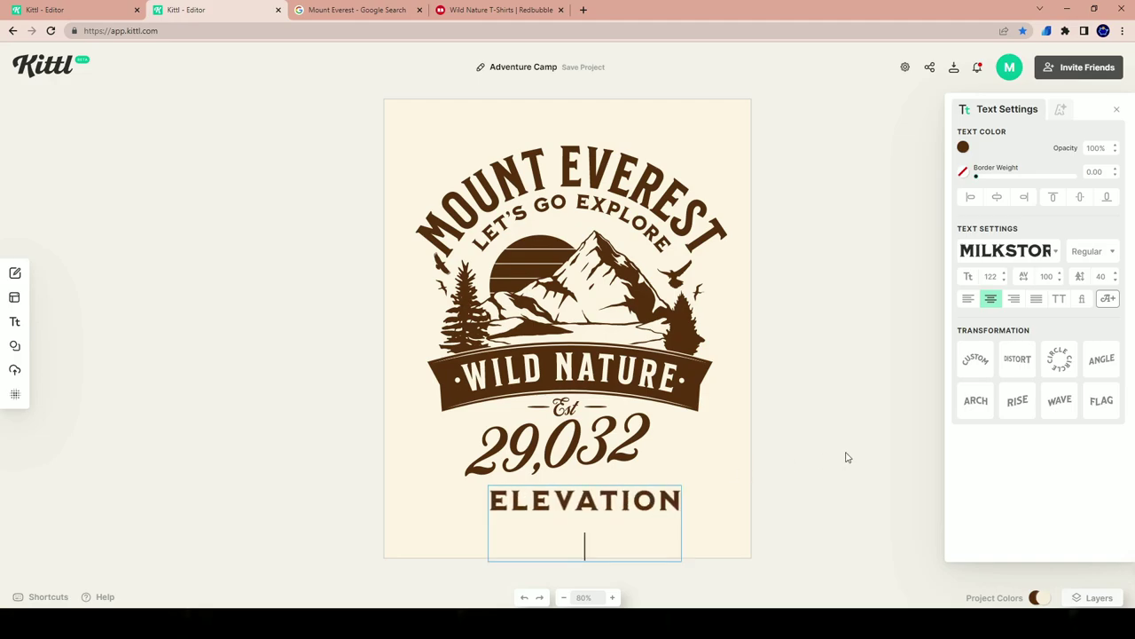
key("Escape")
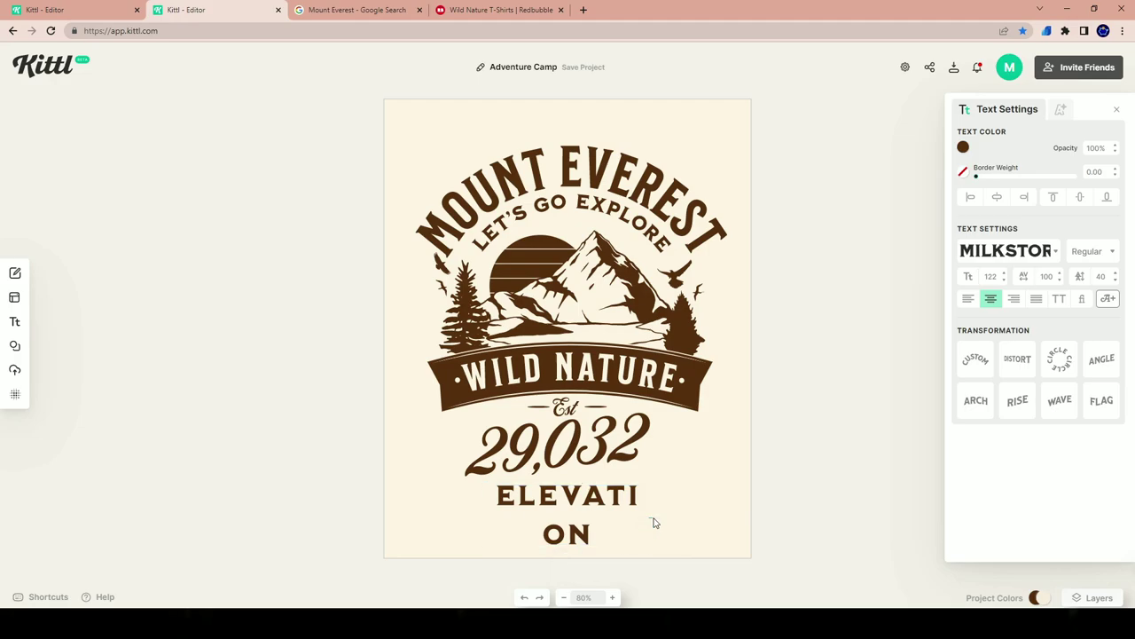
left_click_drag(645, 514, 729, 528)
left_click(729, 528)
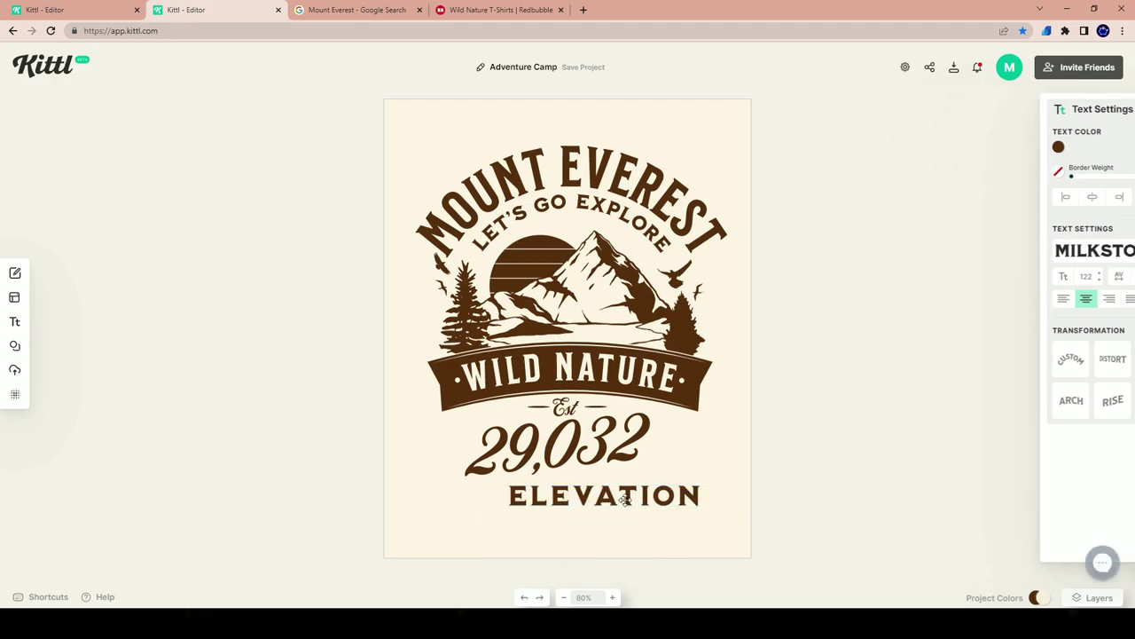
left_click_drag(624, 501, 584, 508)
- Duplicate the ELEVATION text and place the copy directly beneath the 29,032 number
key("ctrl+d")
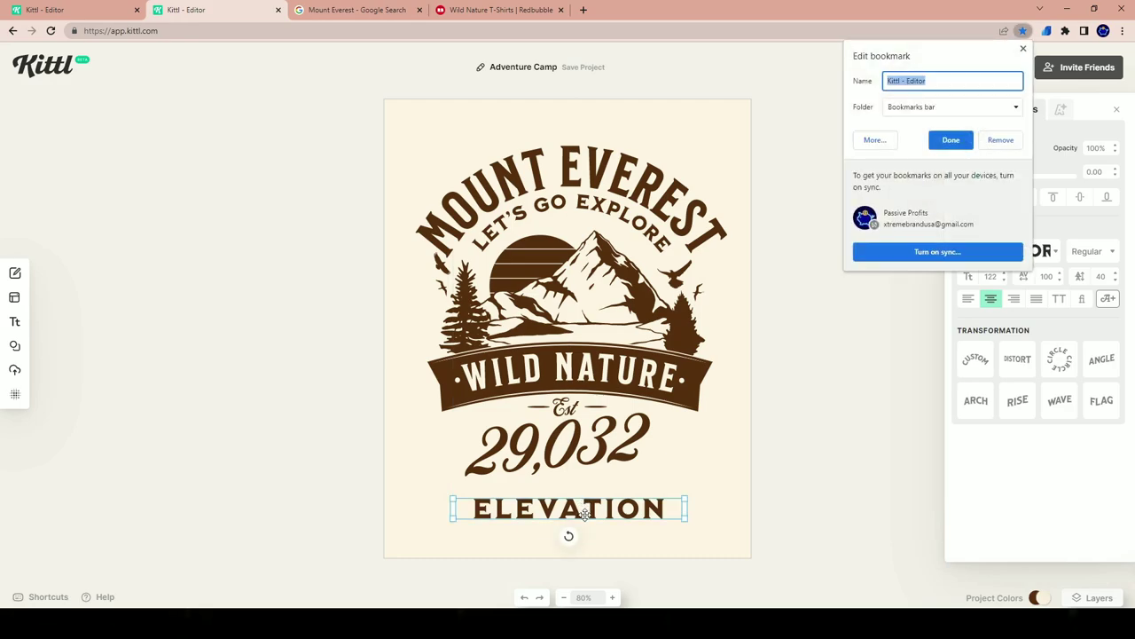
left_click(896, 475)
left_click(612, 518)
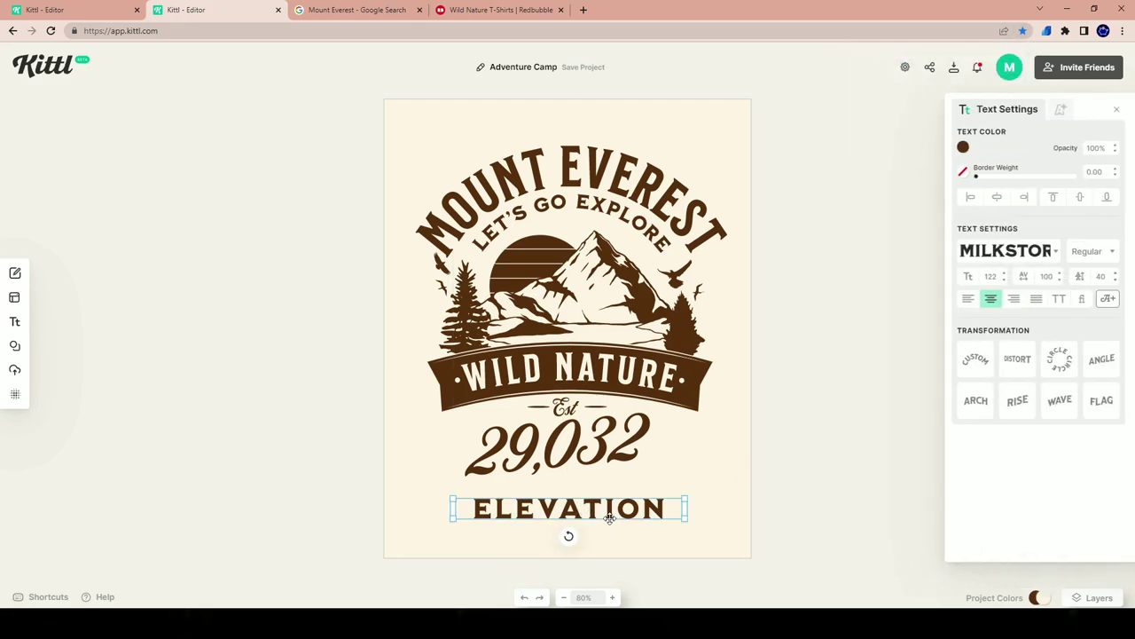
key("ctrl+c")
key("ctrl+v")
left_click_drag(612, 513, 663, 488)
- Remove the trailing foot mark from the elevation number so it reads 29,032, and recentre it
left_click(653, 435)
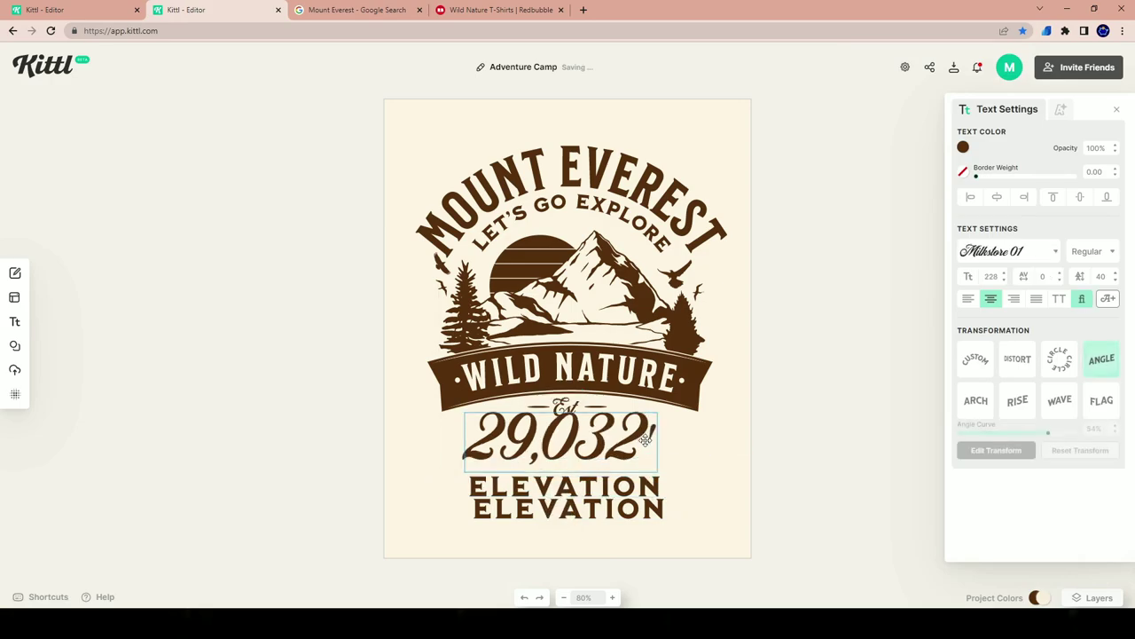
double_click(655, 432)
key("BackSpace")
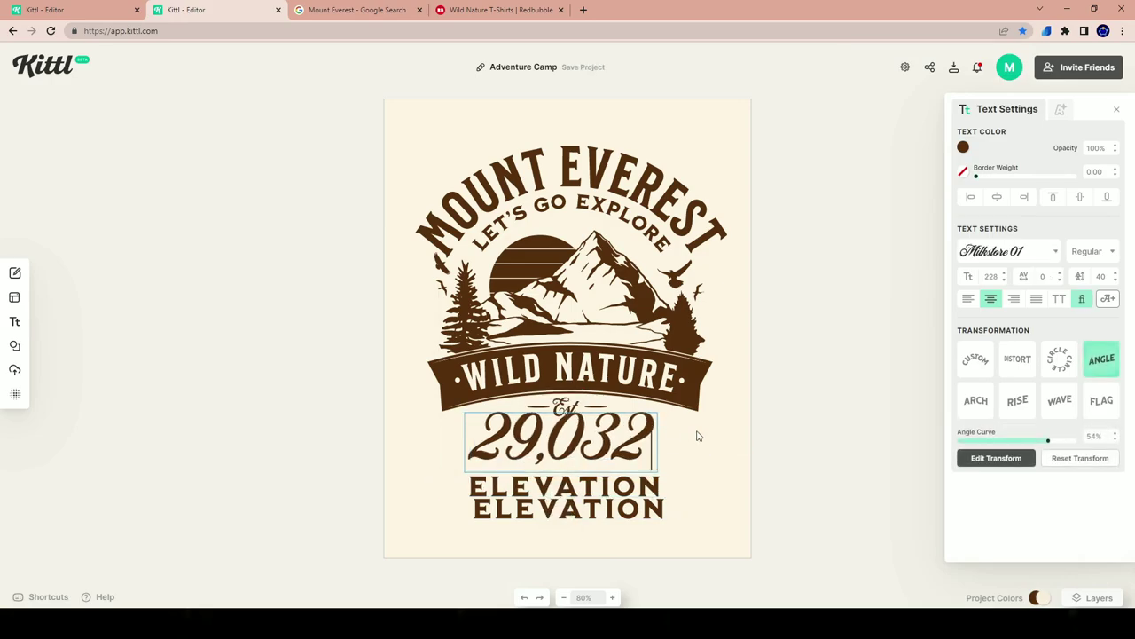
key("Escape")
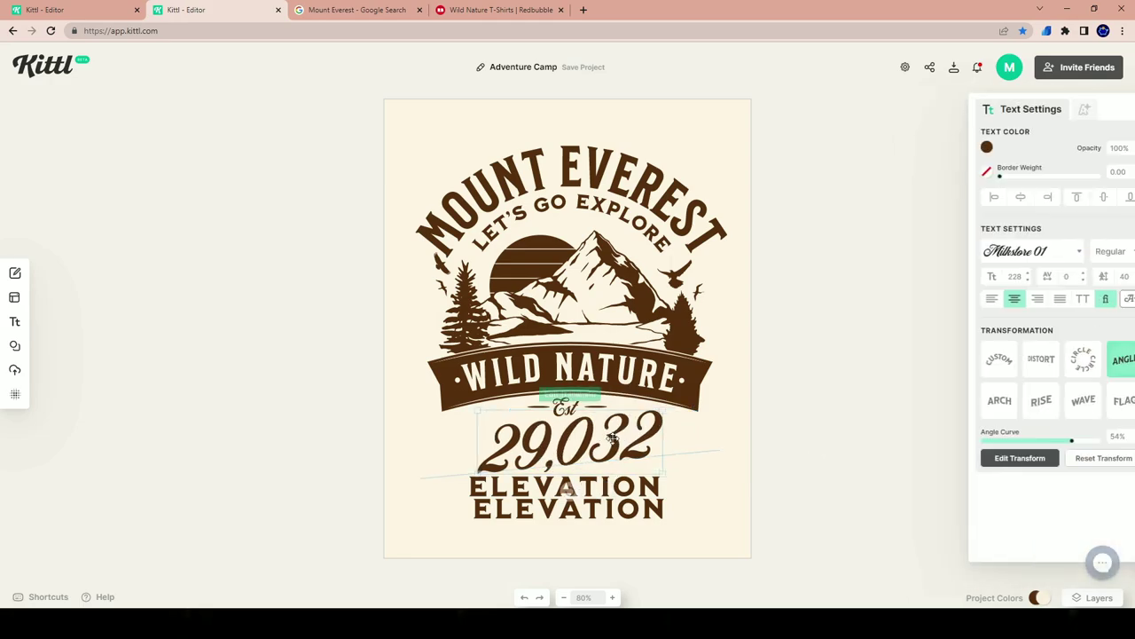
- Replace the upper ELEVATION text directly beneath the 29,032 number with FOOT
left_click(597, 487)
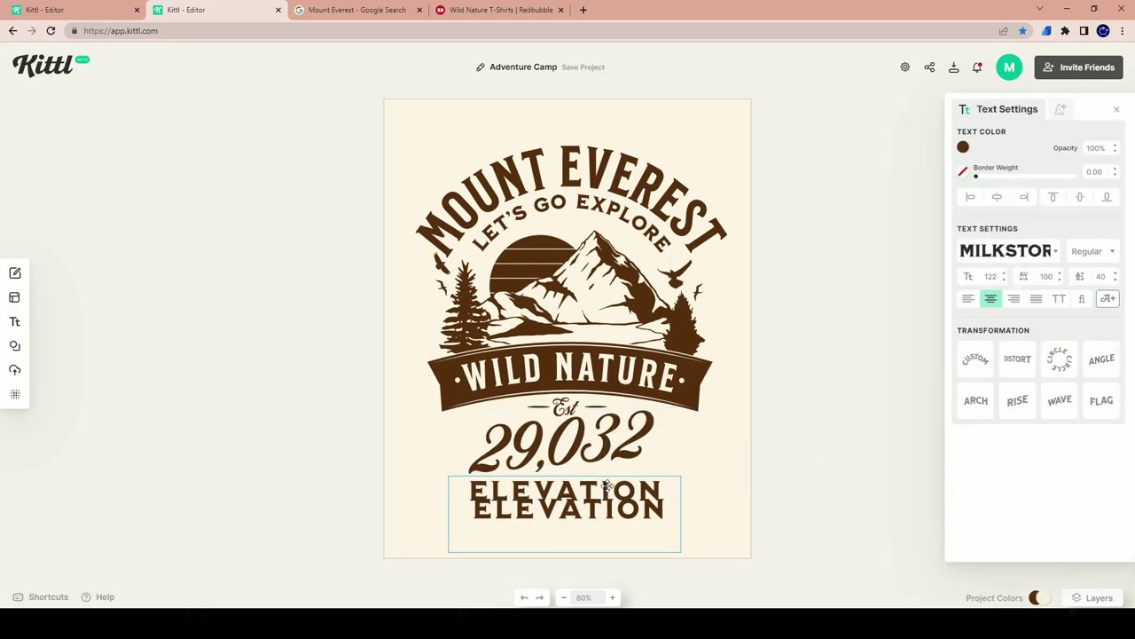
double_click(665, 490)
left_click_drag(665, 491, 432, 434)
key("BackSpace")
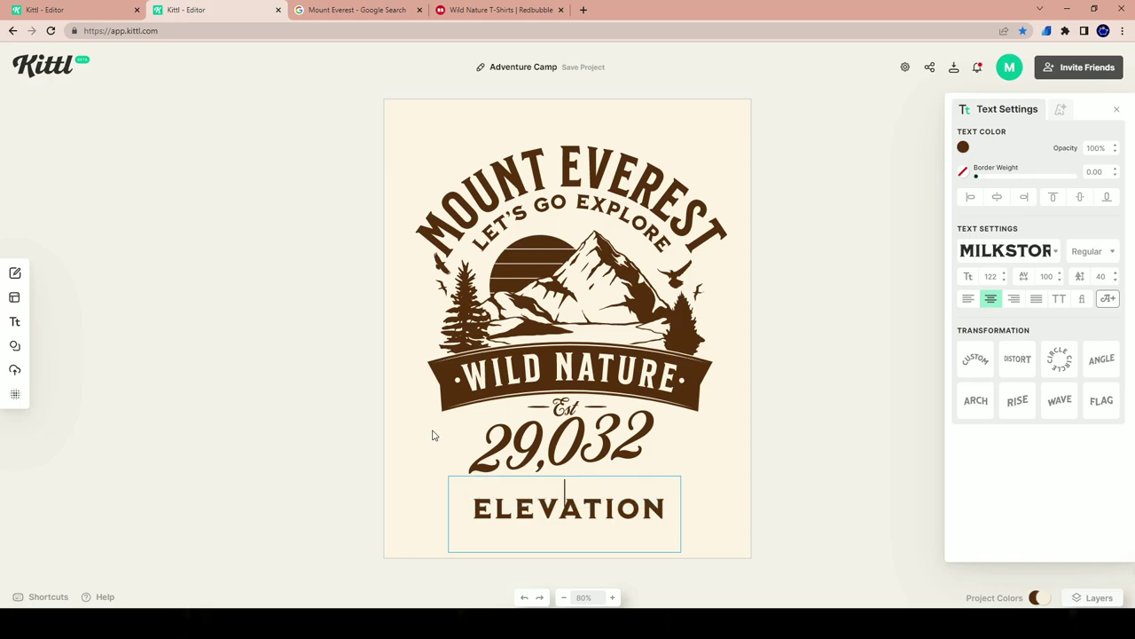
type("FOOT")
key("Escape")
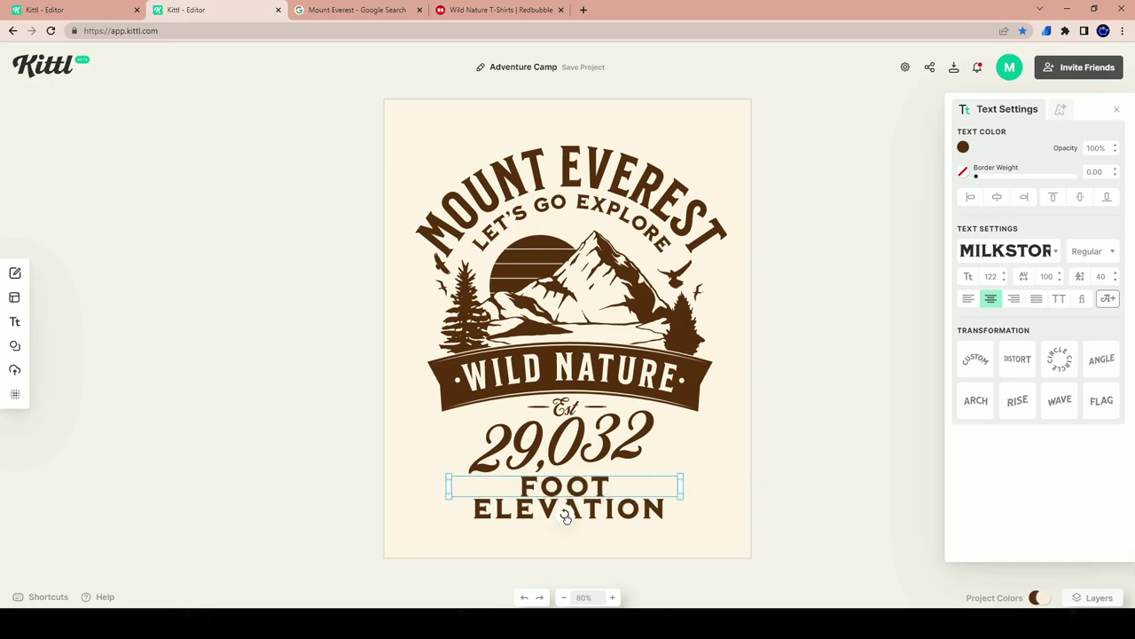
left_click(708, 499)
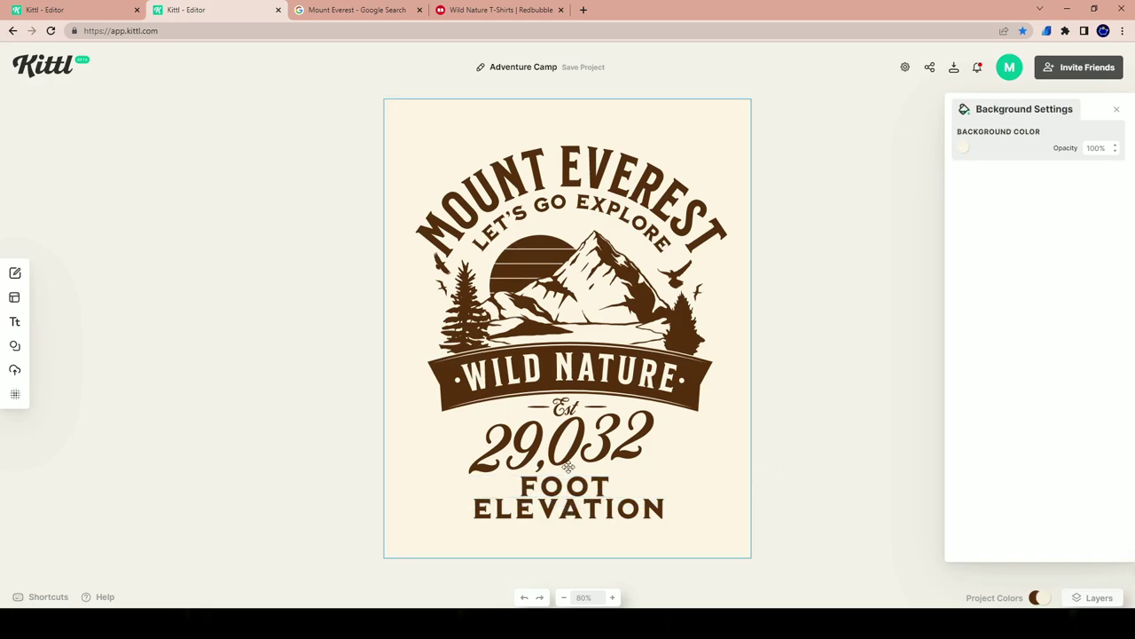
- Nudge FOOT slightly up and ELEVATION slightly down to open the gap between the two lines
left_click(564, 484)
left_click_drag(564, 483, 564, 480)
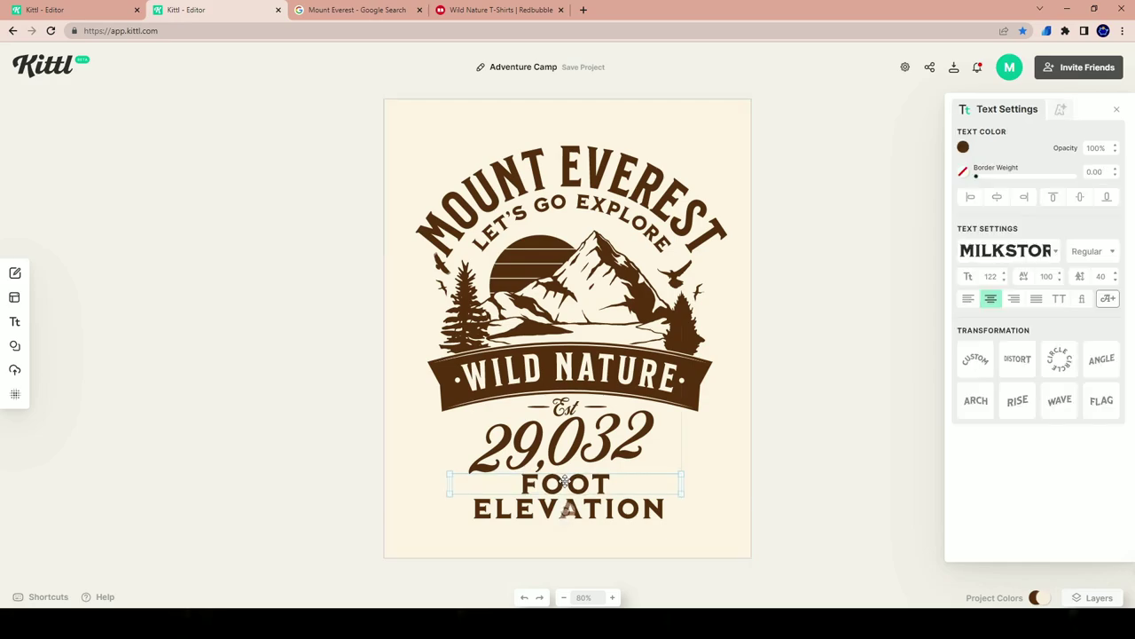
left_click(609, 504)
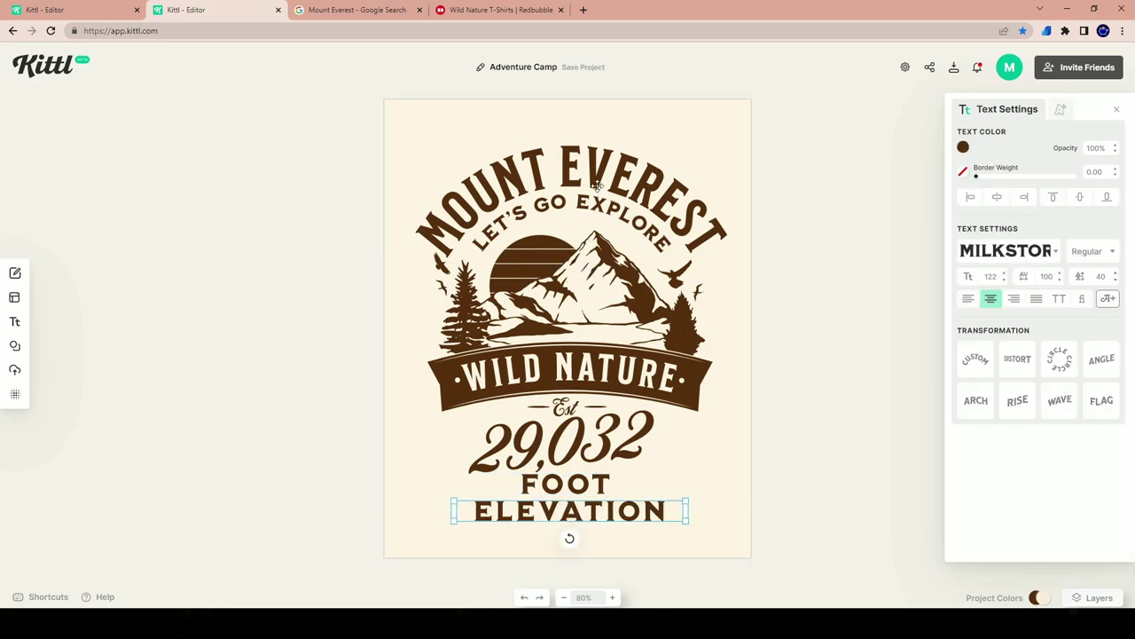
left_click(798, 281)
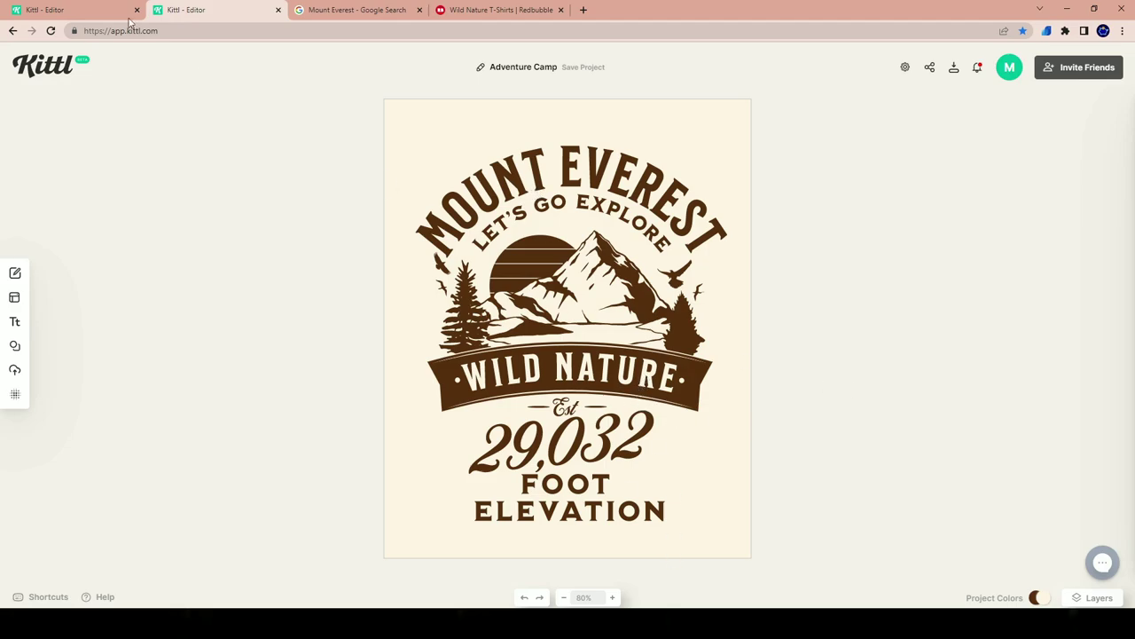
left_click(306, 7)
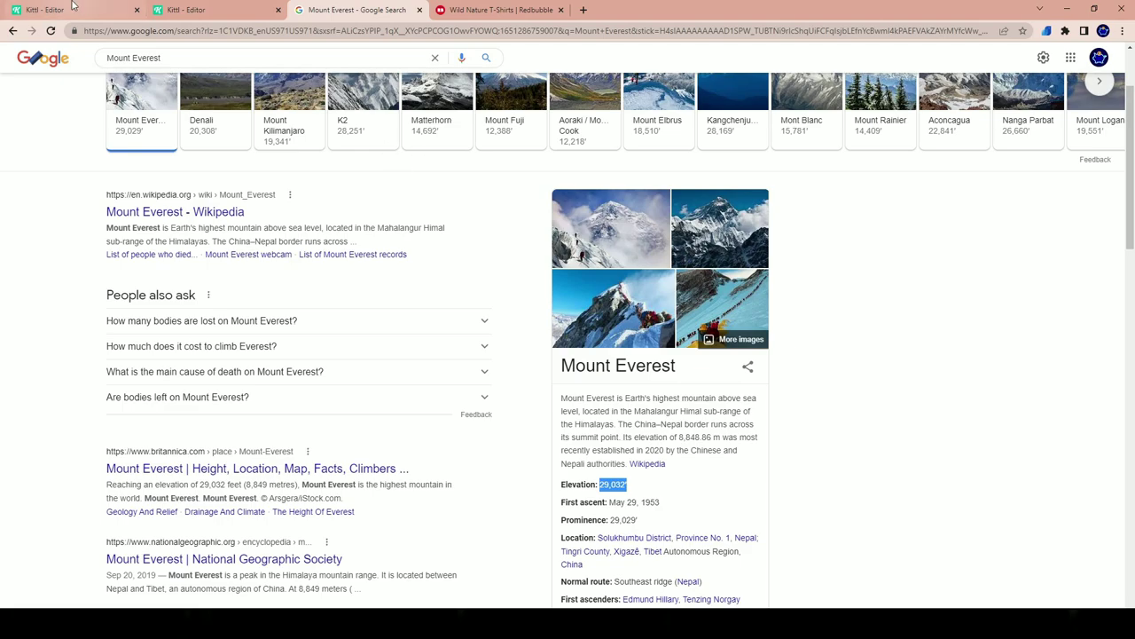
left_click(111, 9)
left_click(228, 9)
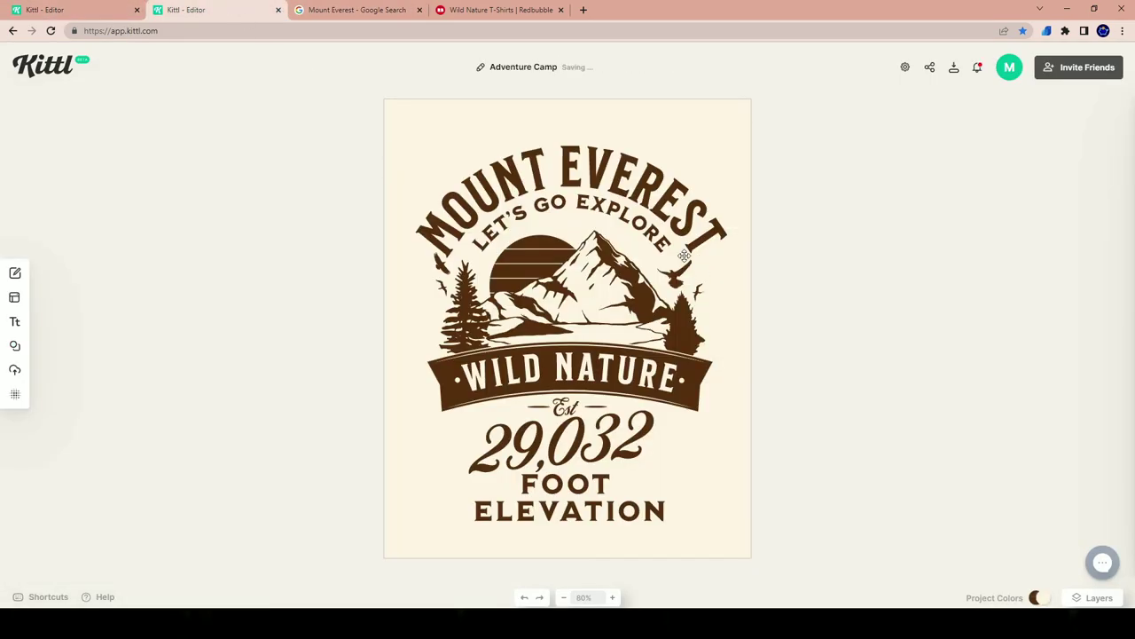
- Change the artboard's background color to black
left_click(474, 131)
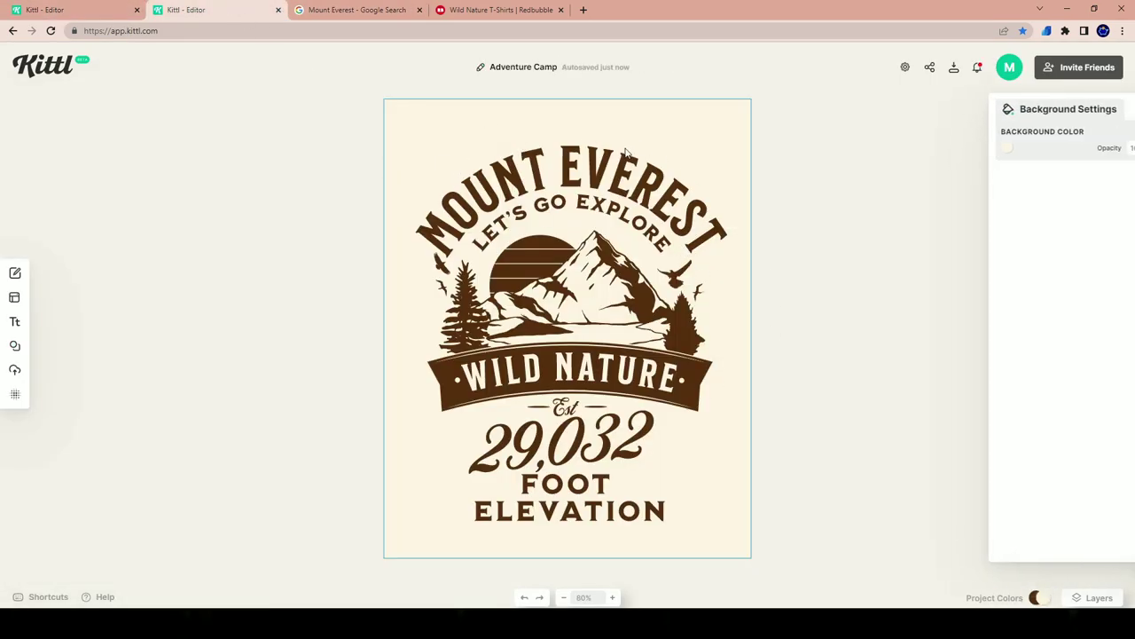
left_click(963, 147)
left_click_drag(923, 239, 834, 474)
left_click(838, 478)
- Recolour the fill of the arched MOUNT EVEREST title light blue (4f9fff), keeping its cream shadow
left_click(522, 164)
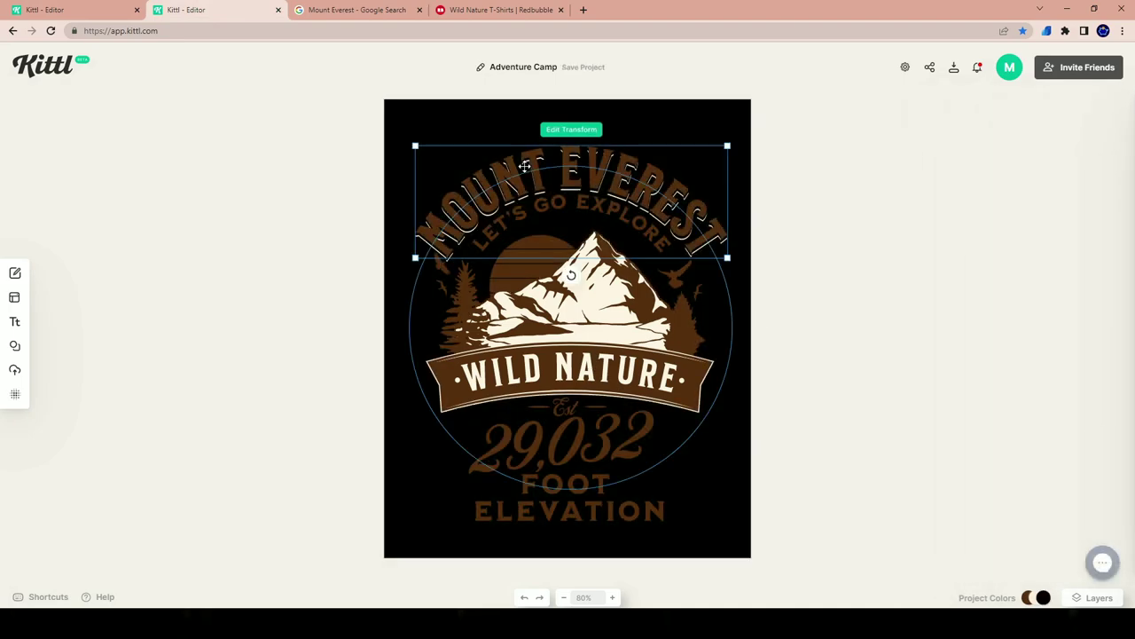
left_click(963, 147)
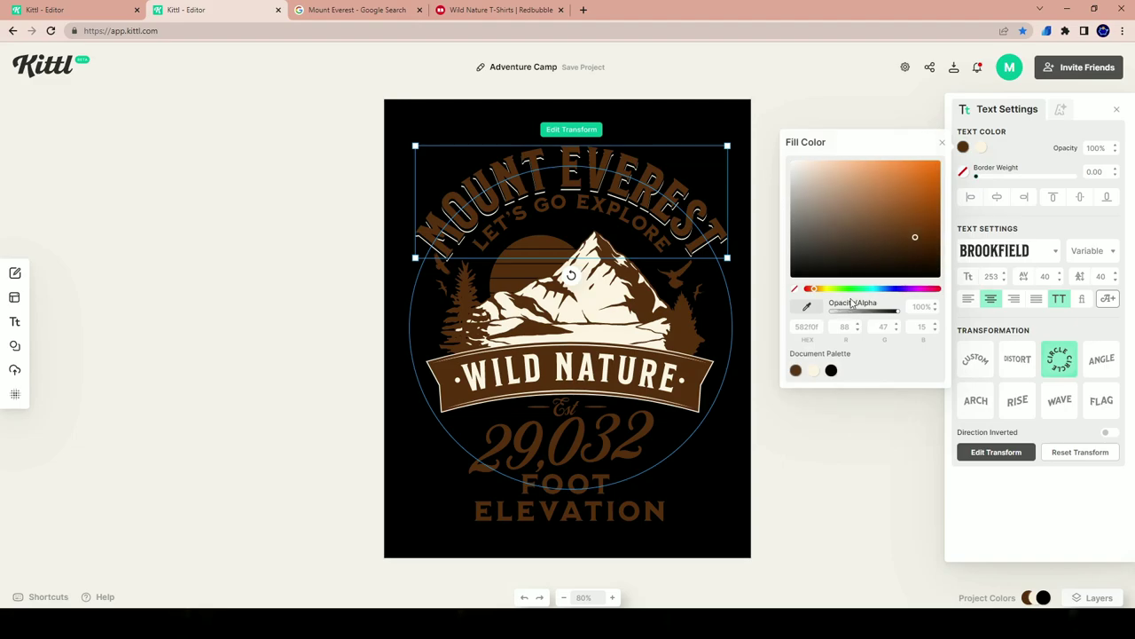
left_click_drag(860, 290, 874, 291)
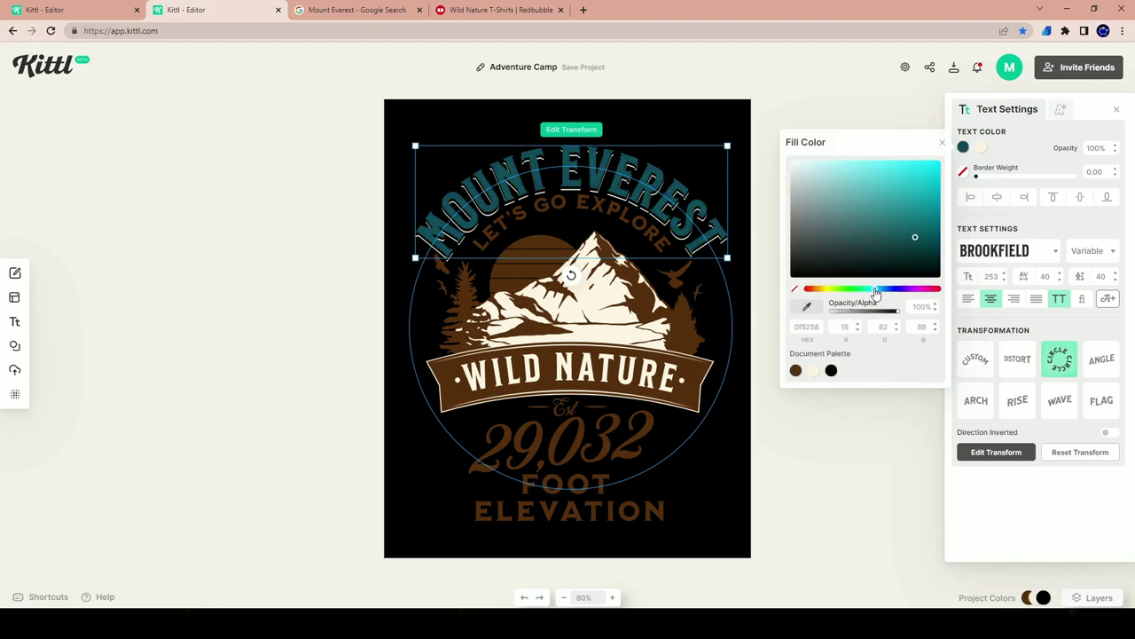
mouse_move(895, 248)
left_mouse_down()
mouse_move(925, 148)
mouse_move(892, 157)
left_mouse_up()
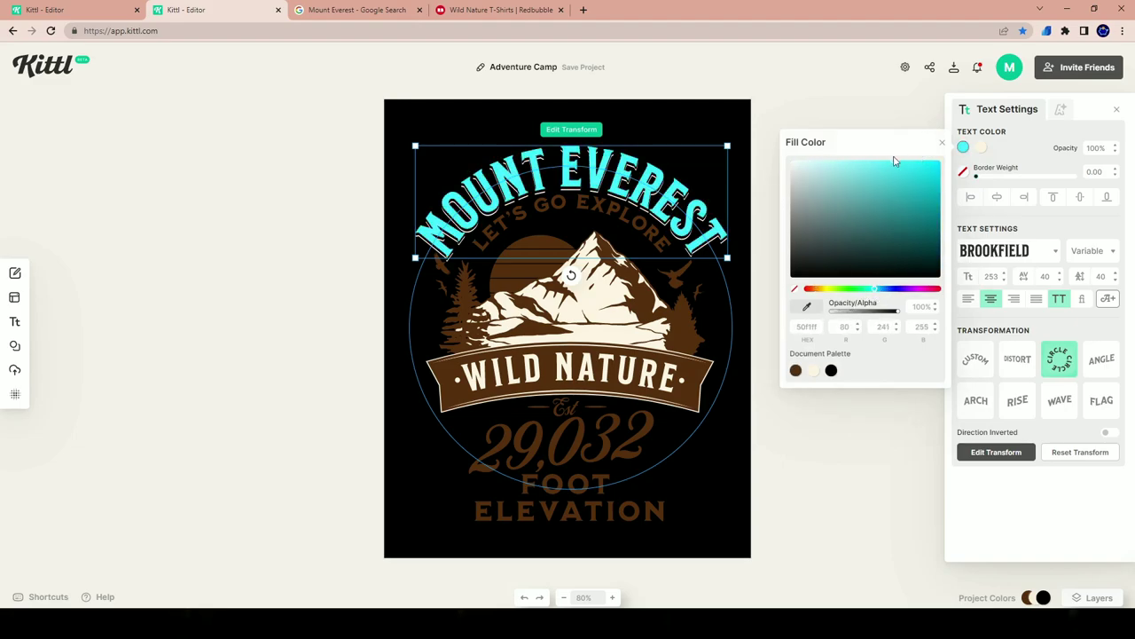
left_click_drag(868, 289, 884, 290)
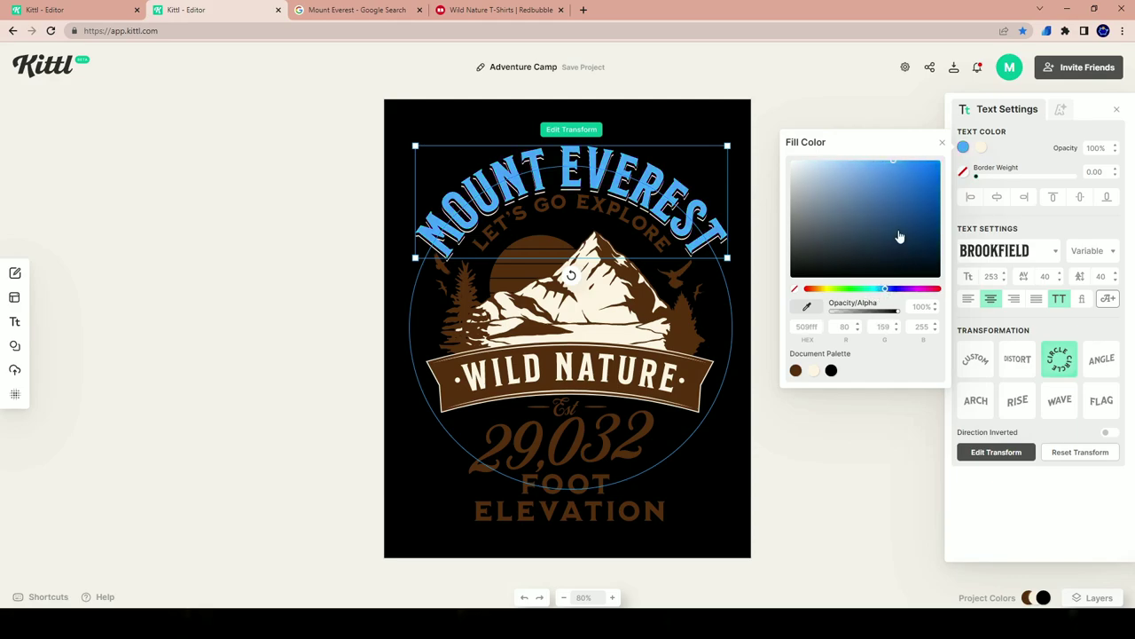
left_click_drag(897, 236, 896, 152)
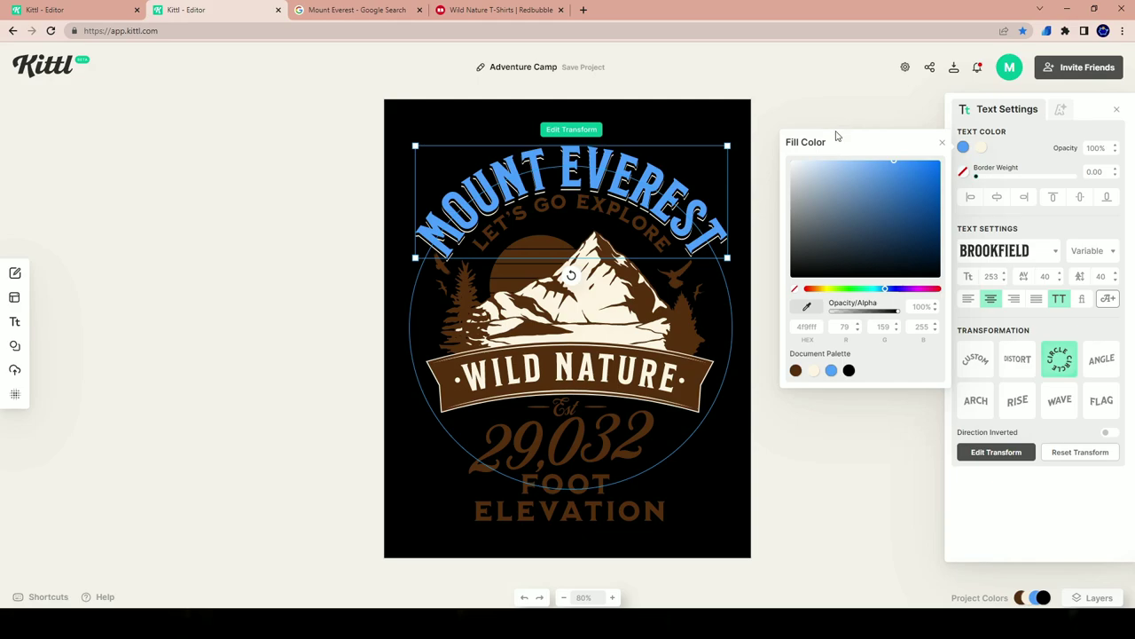
left_click(550, 211)
- Isolate the striped sun within the mountain group and set its first two object colors to the palette's light blue 4f9fff
left_click(510, 295)
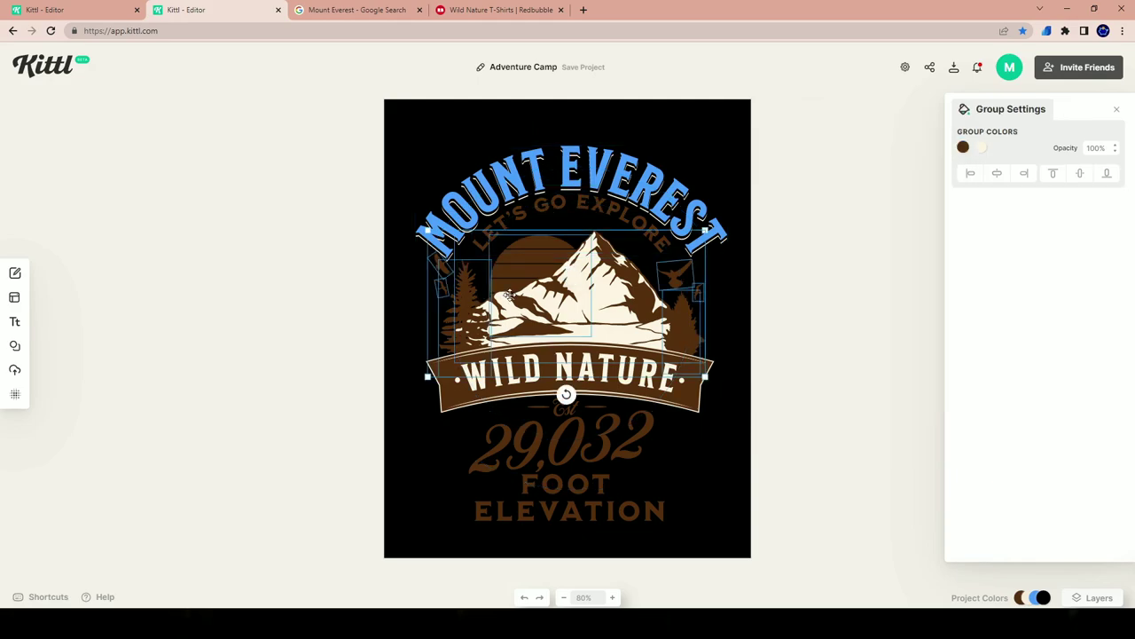
double_click(531, 255)
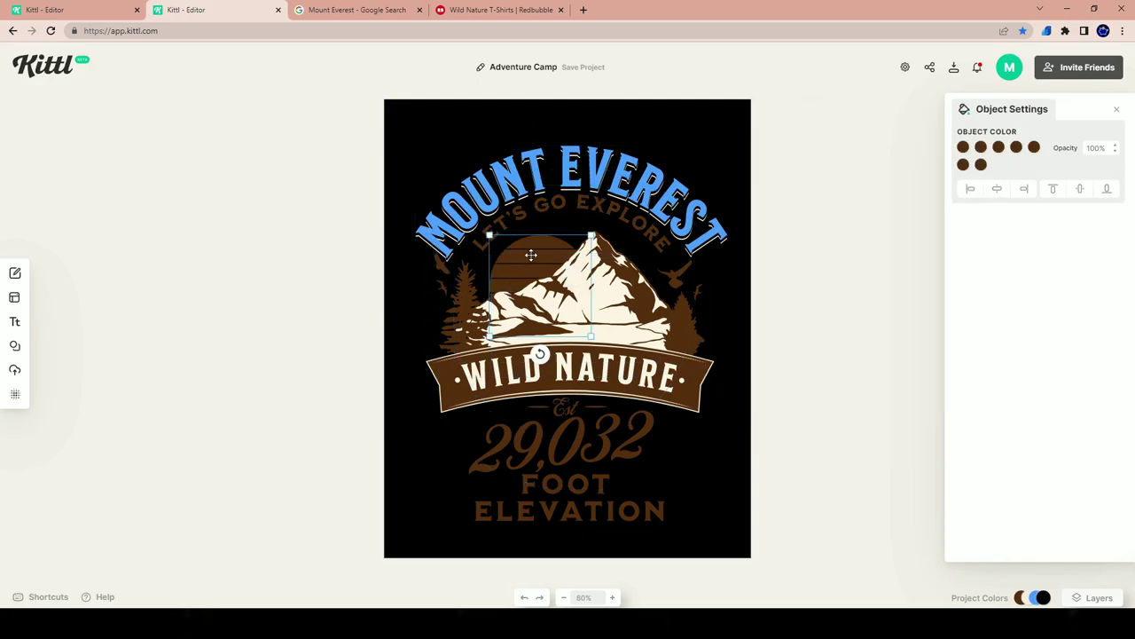
left_click(964, 147)
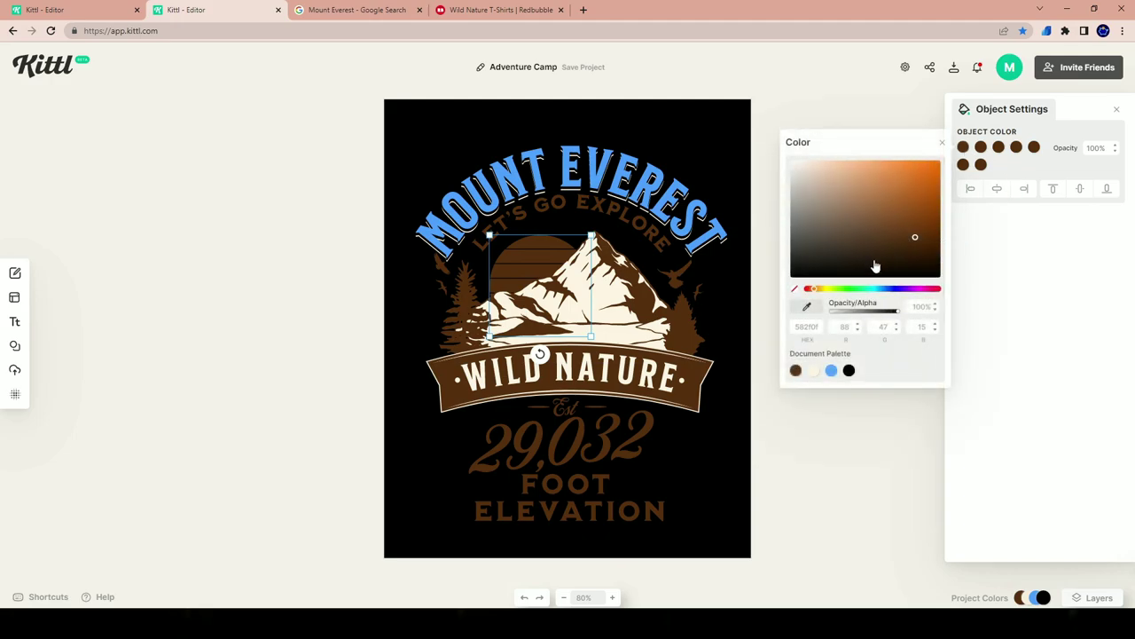
left_click(831, 370)
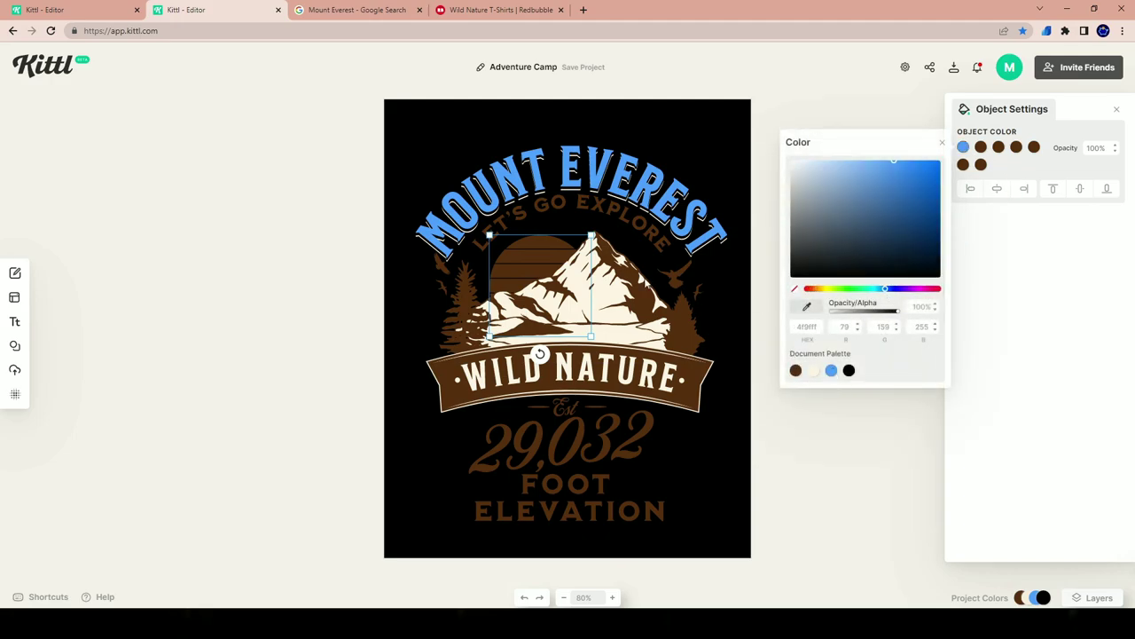
left_click(539, 254)
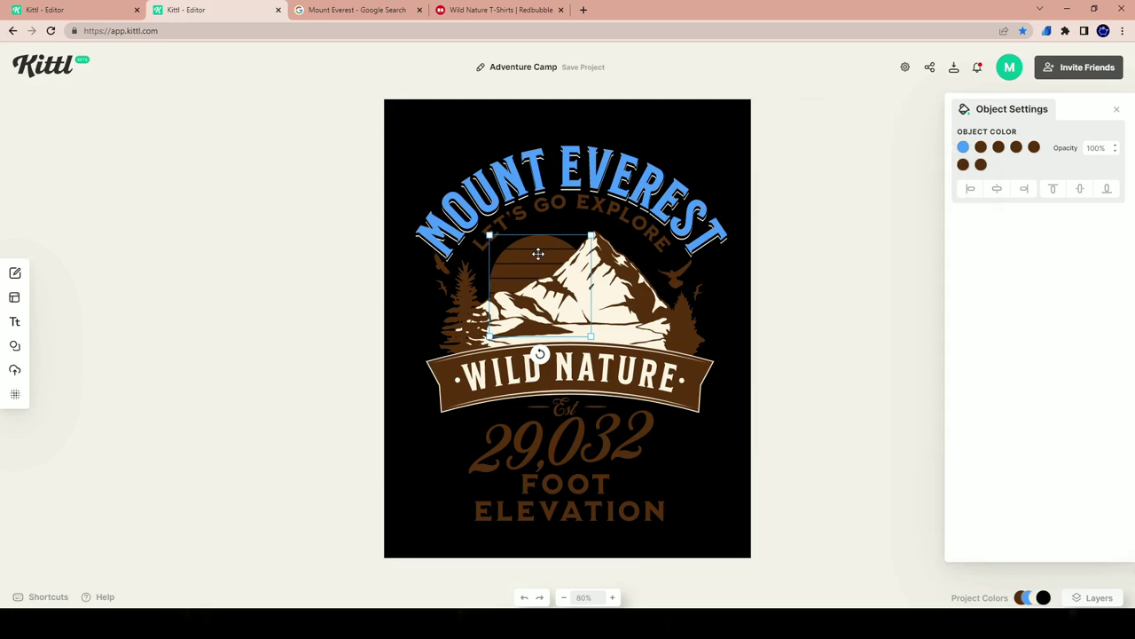
left_click(981, 147)
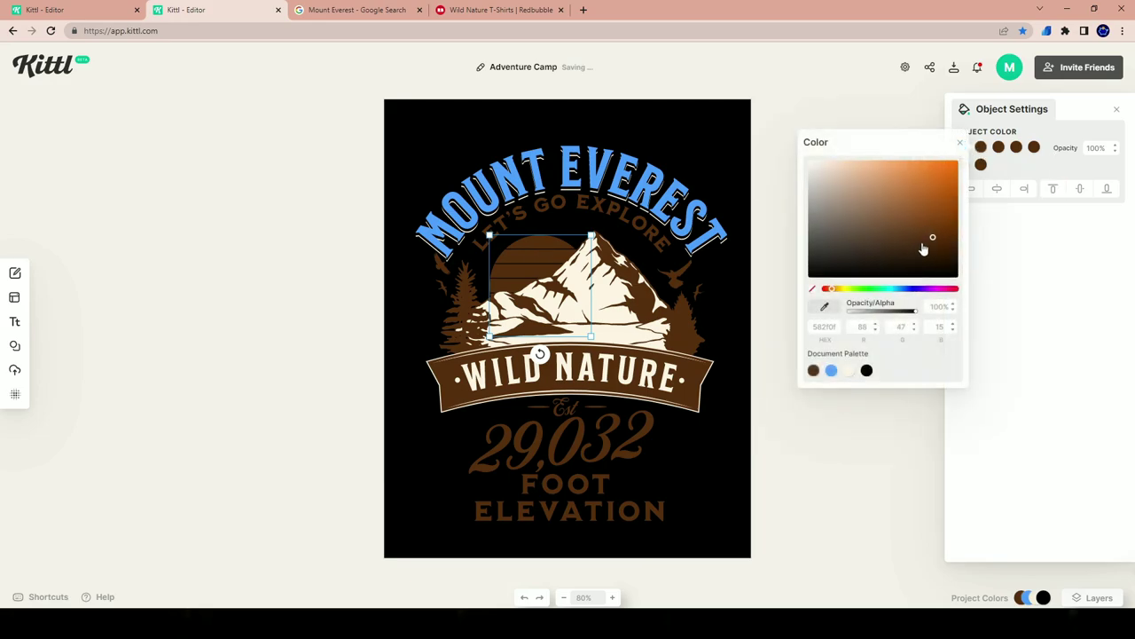
left_click(831, 370)
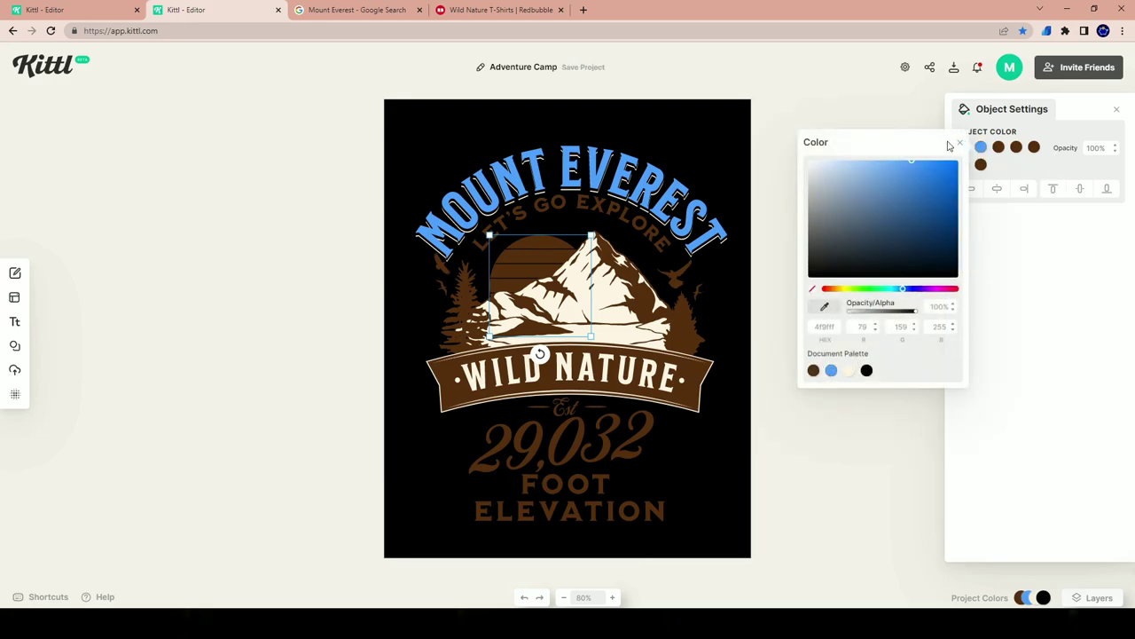
- Set the sun's fourth object color, the lowest visible stripe, to the palette's light blue 4f9fff
left_click(1017, 147)
left_click(1016, 147)
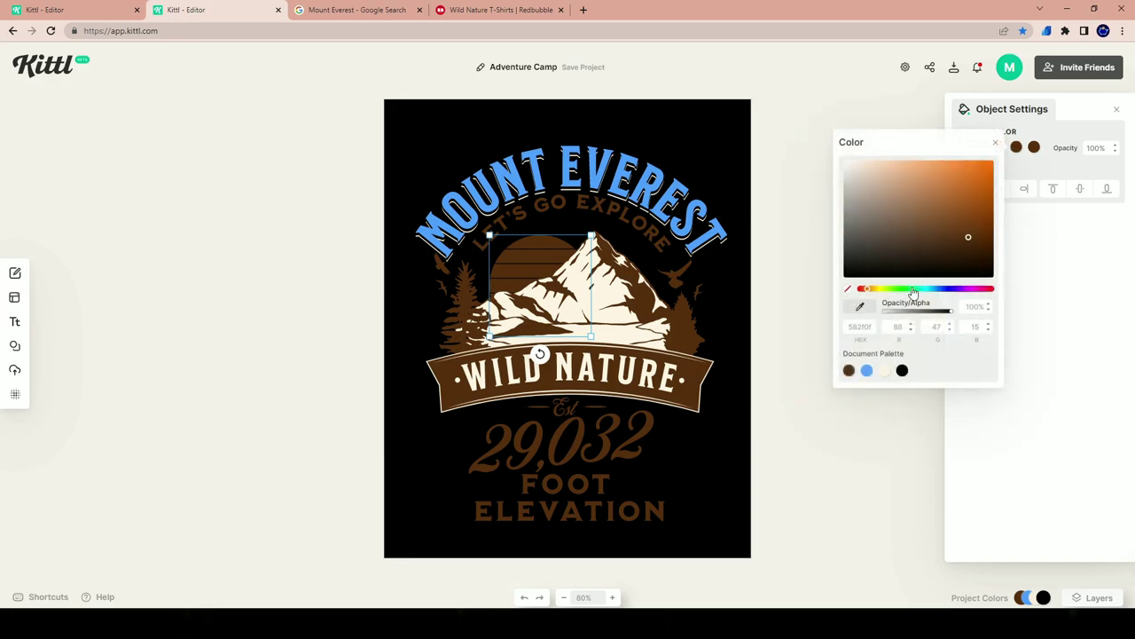
left_click(867, 372)
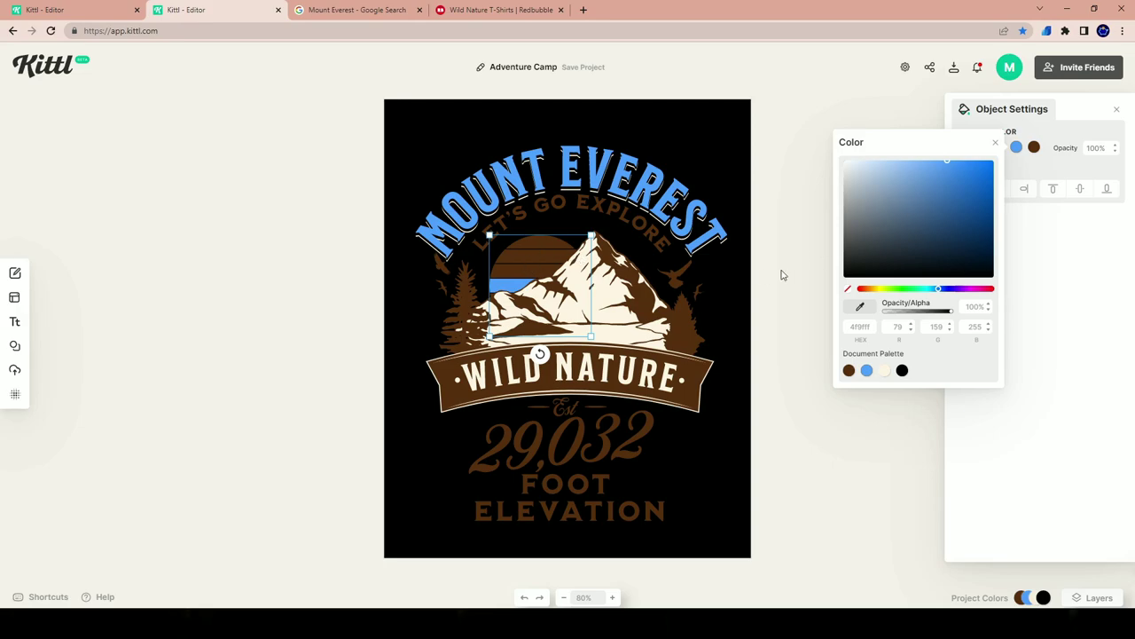
left_click(760, 166)
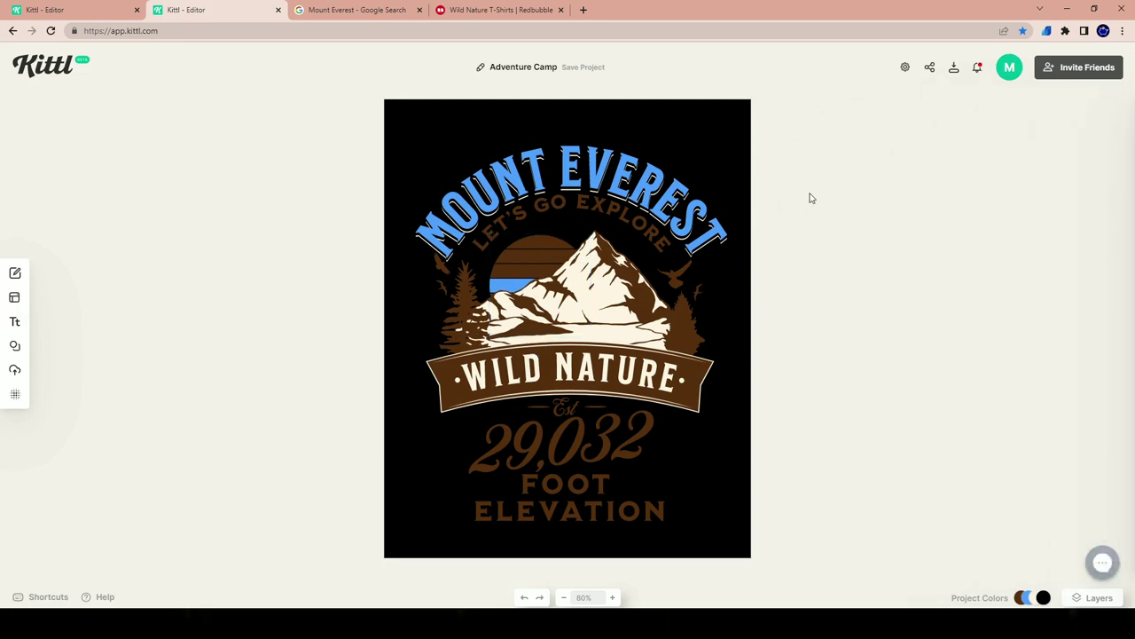
- Set the third object color of the striped sun to the vivid blue 0074ff
left_click(528, 249)
double_click(528, 249)
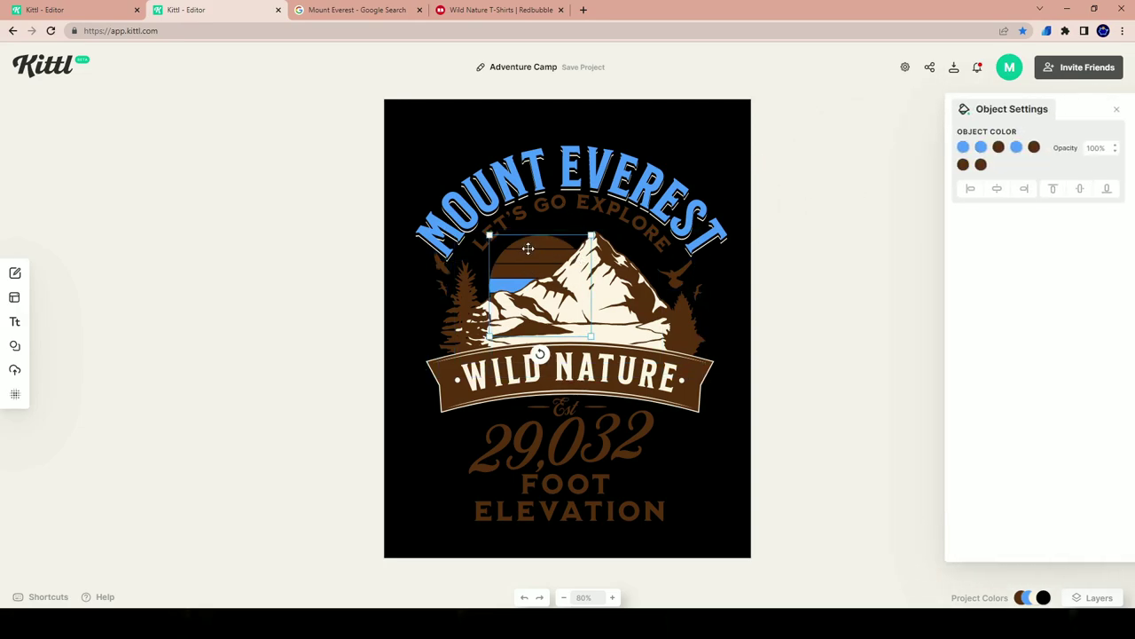
left_click(1000, 147)
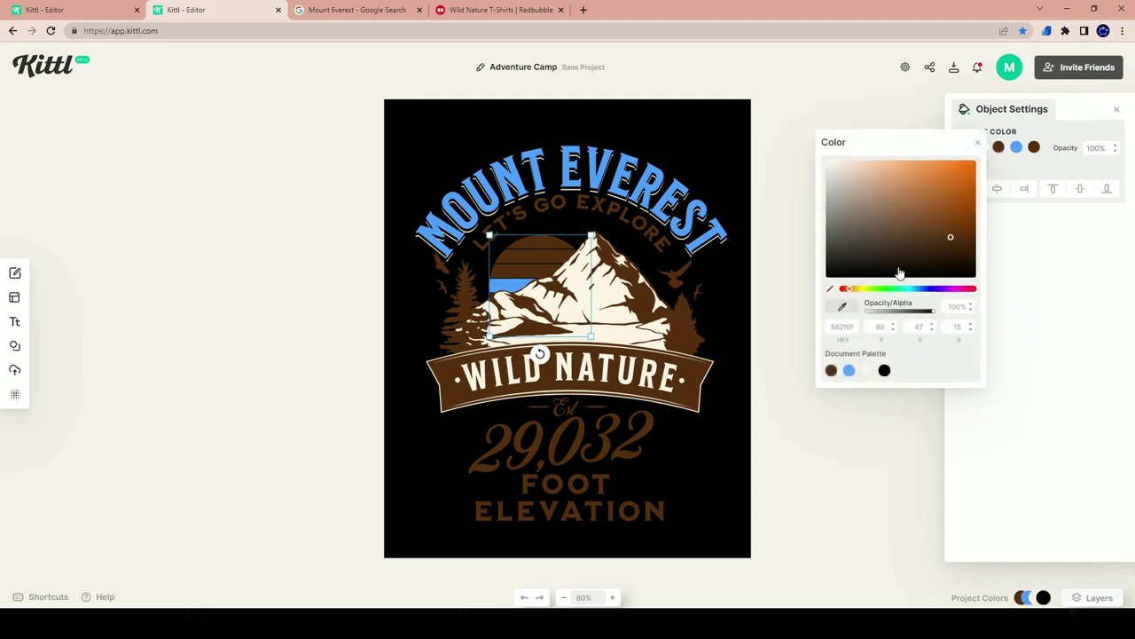
left_click(849, 370)
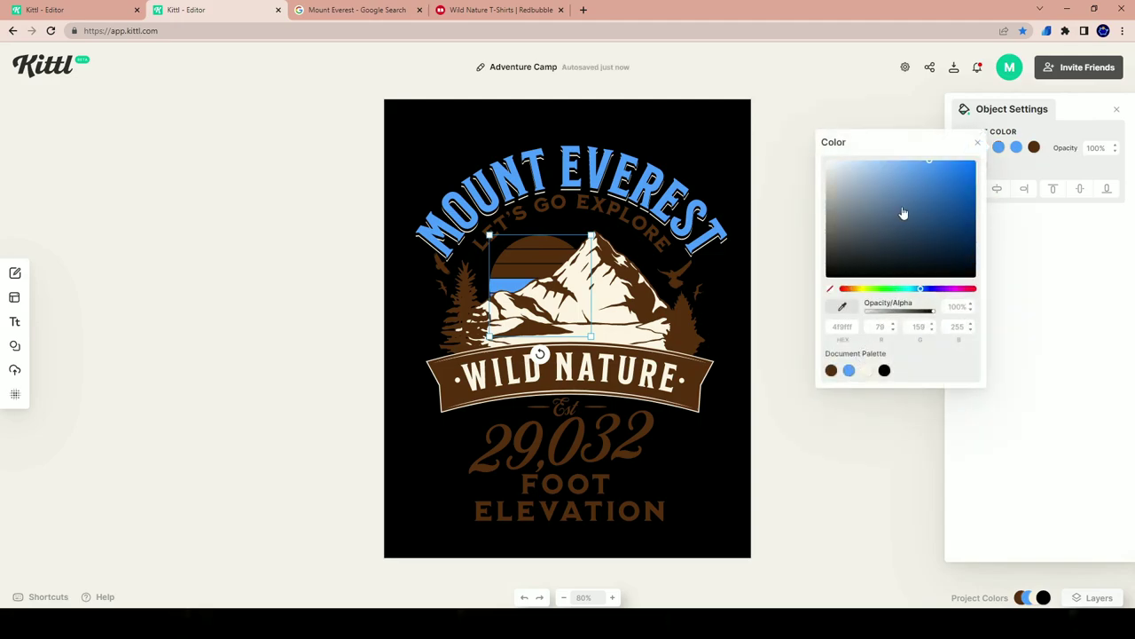
left_click_drag(905, 215, 961, 199)
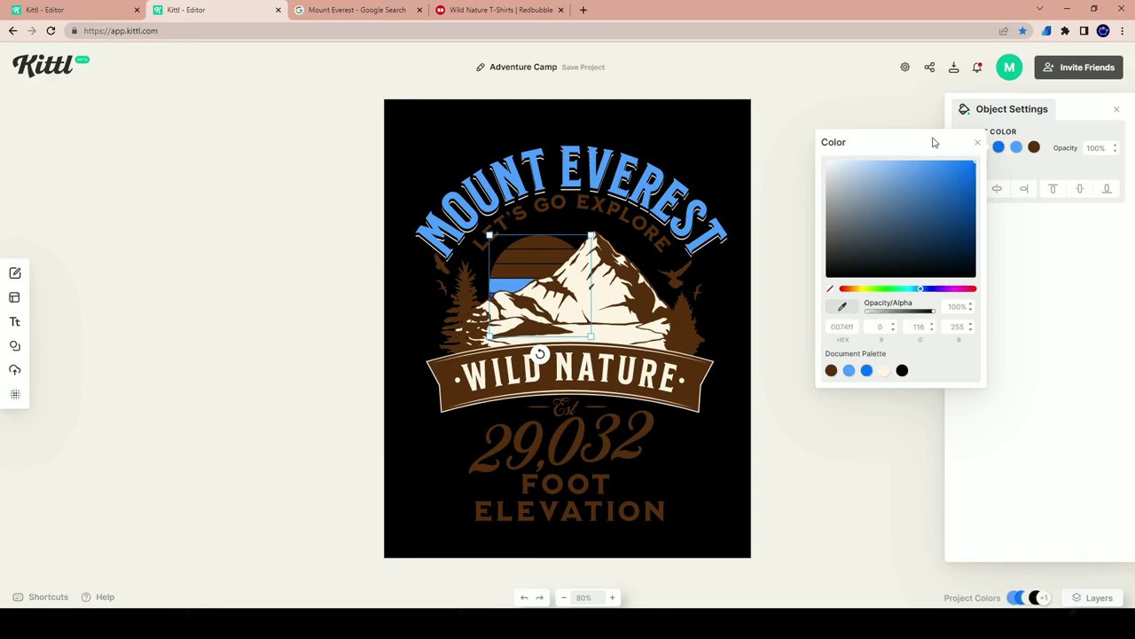
left_click(886, 122)
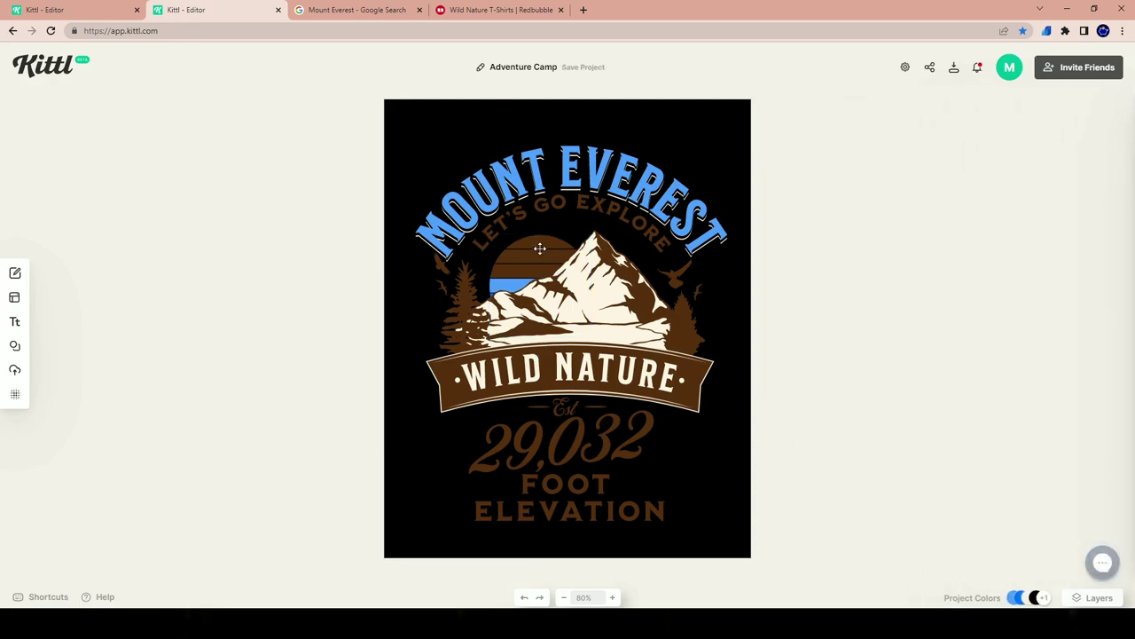
- Deepen the sun's fourth object color, the lowest visible stripe, to a fully saturated vivid blue
left_click(539, 248)
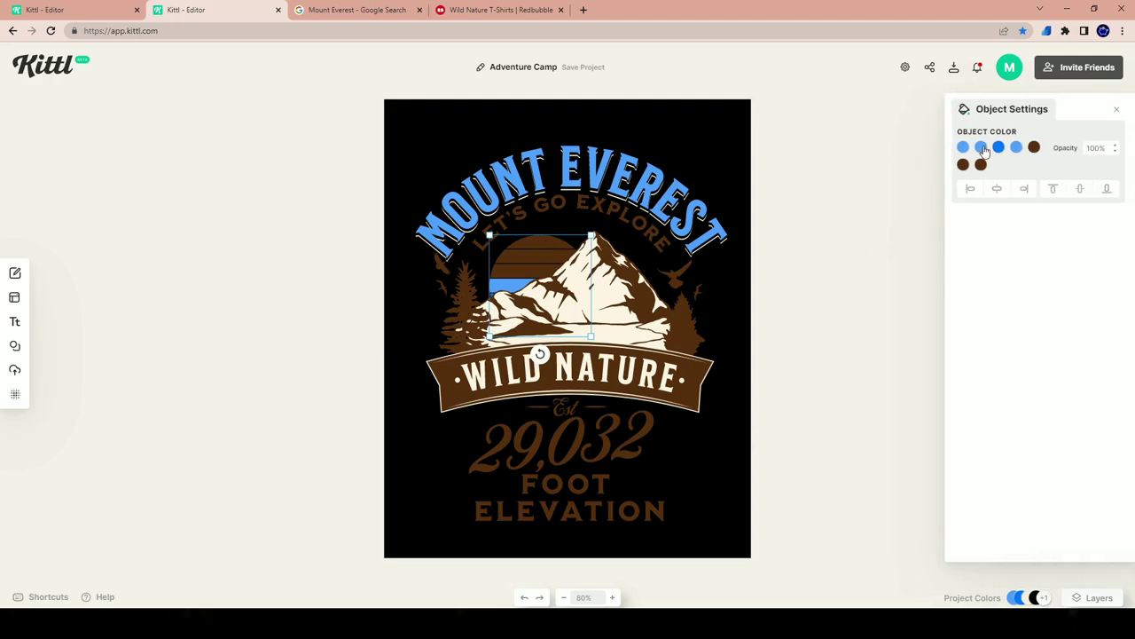
left_click(1017, 148)
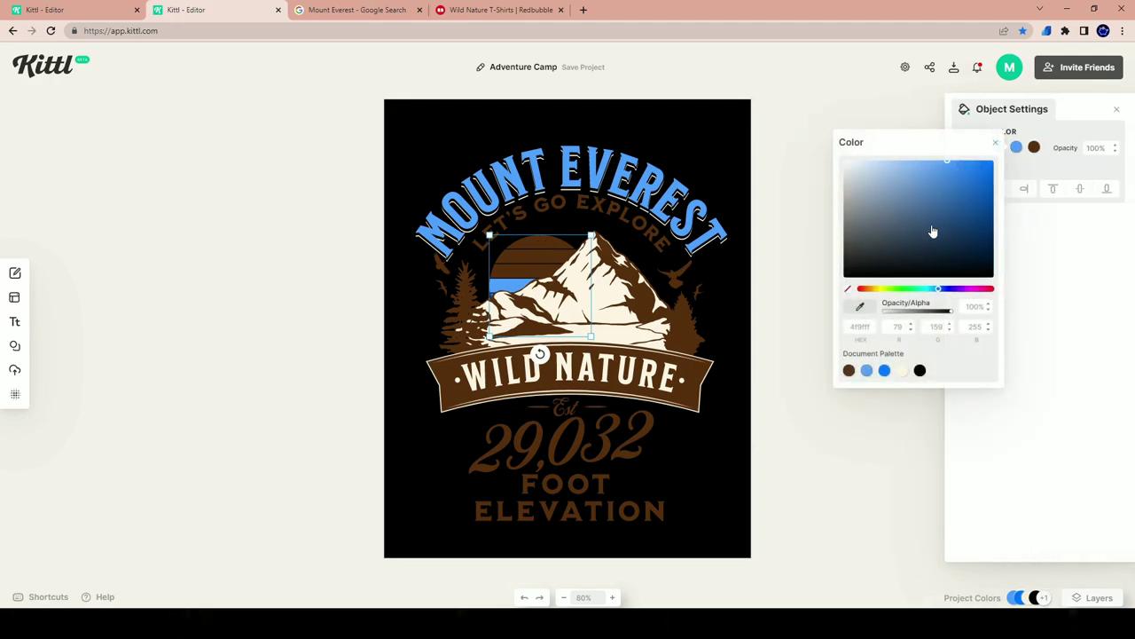
left_click_drag(963, 175, 1010, 140)
left_click(780, 99)
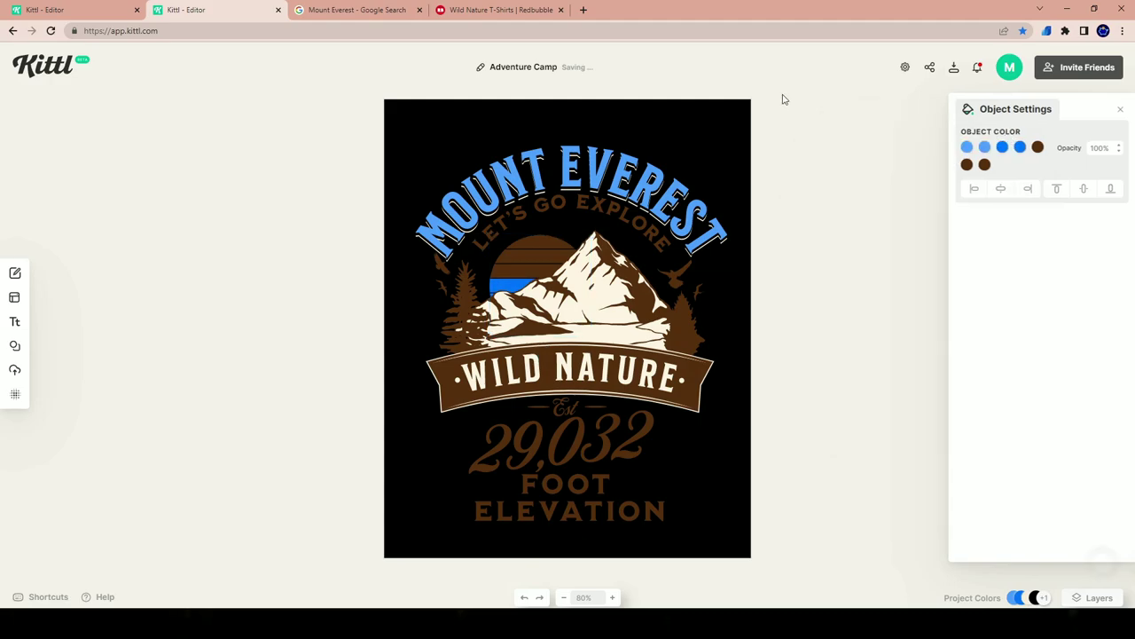
- Set the striped sun's fifth object color to a slightly lighter blue, 0080ff, starting from the palette's vivid blue
left_click(527, 254)
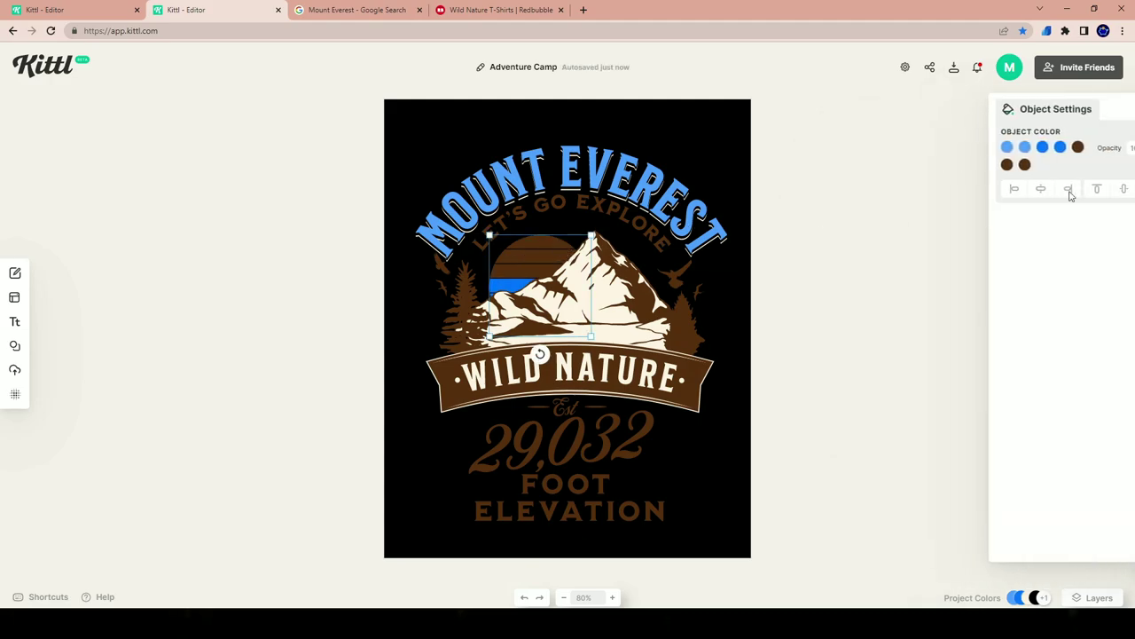
left_click(1034, 148)
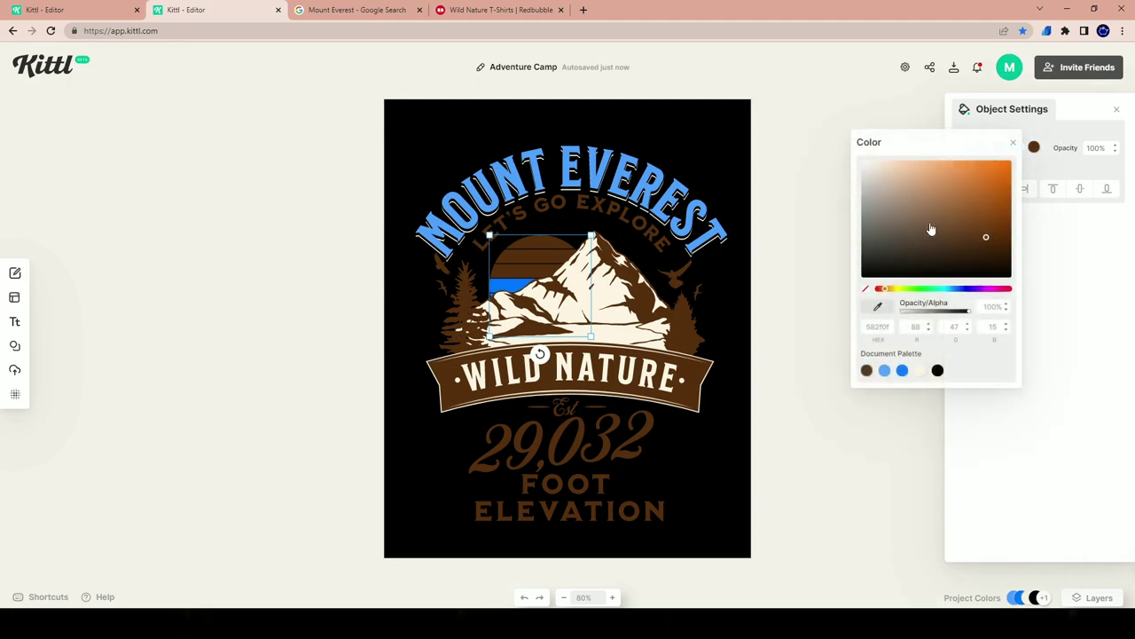
left_click(983, 235)
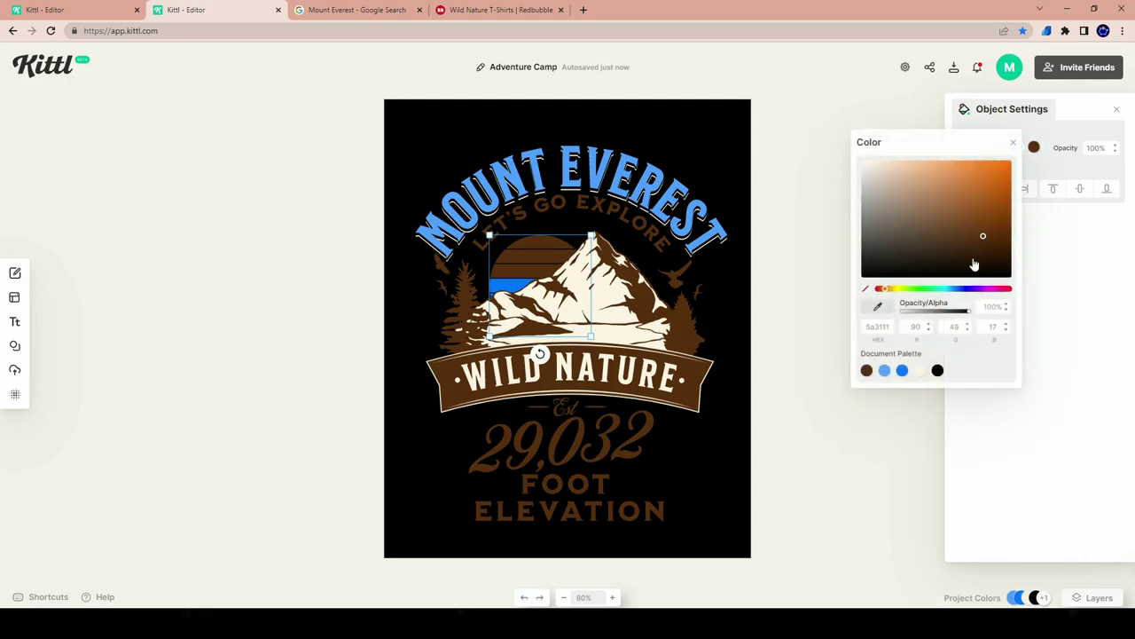
left_click(888, 376)
left_click_drag(970, 188, 1035, 139)
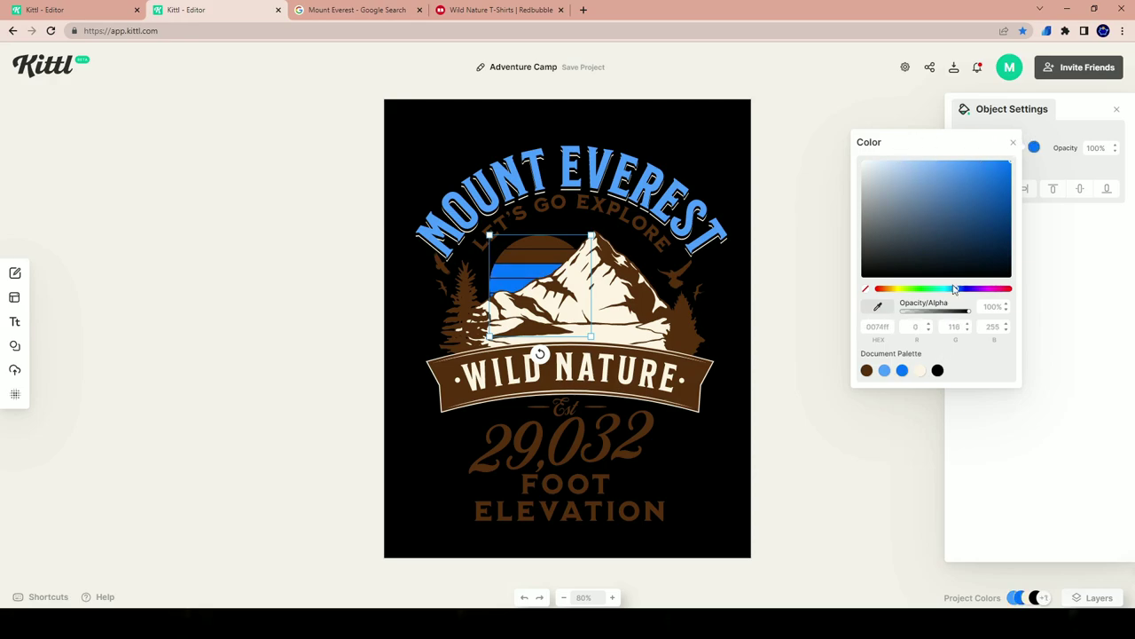
left_click_drag(955, 290, 955, 289)
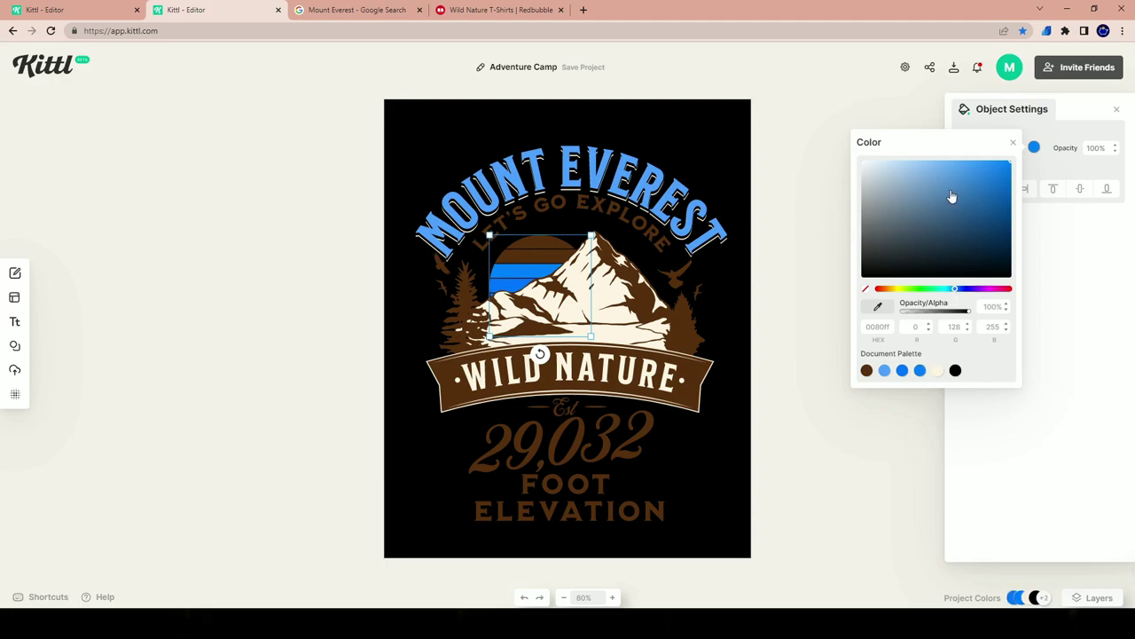
left_click(874, 120)
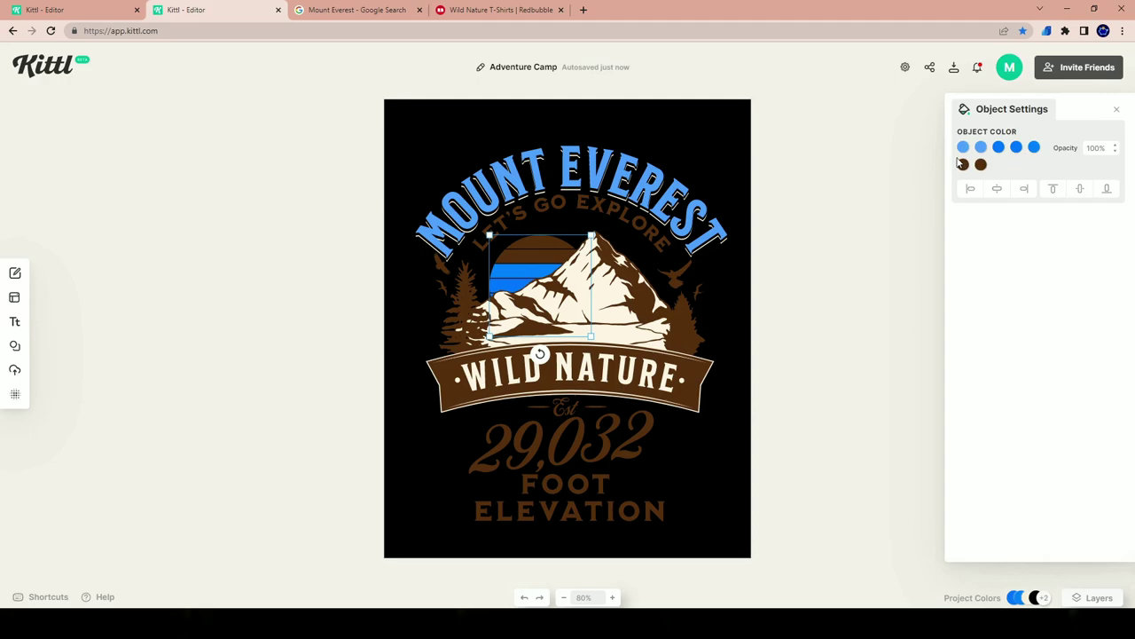
- Set the sun's sixth object color, the second stripe from its top, to the brighter blue 00a1ff
left_click(963, 166)
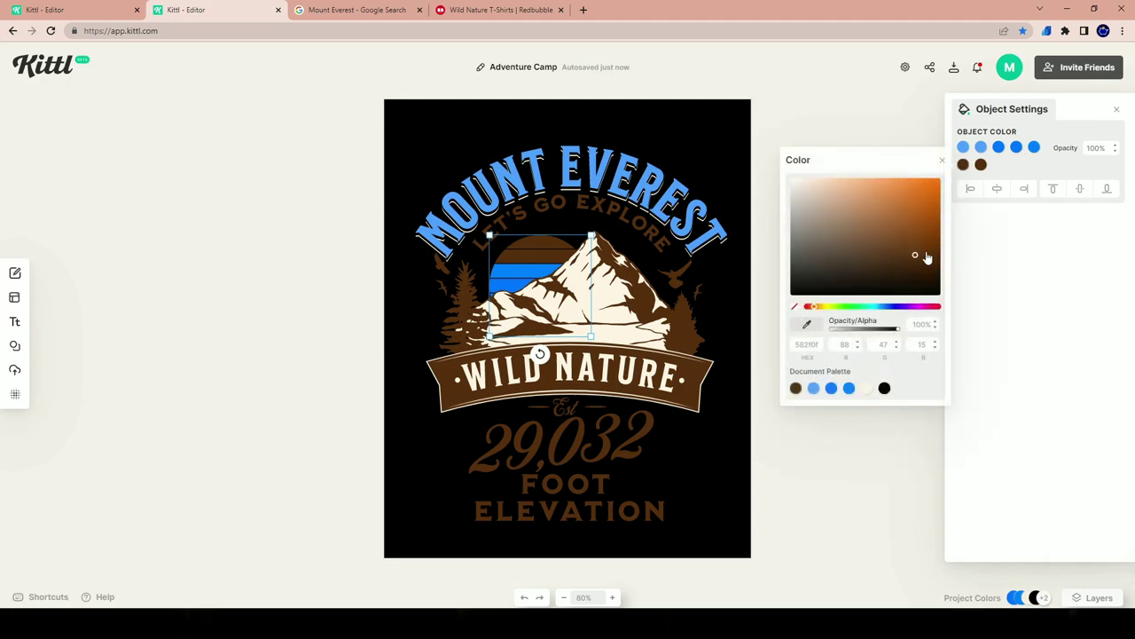
left_click(848, 388)
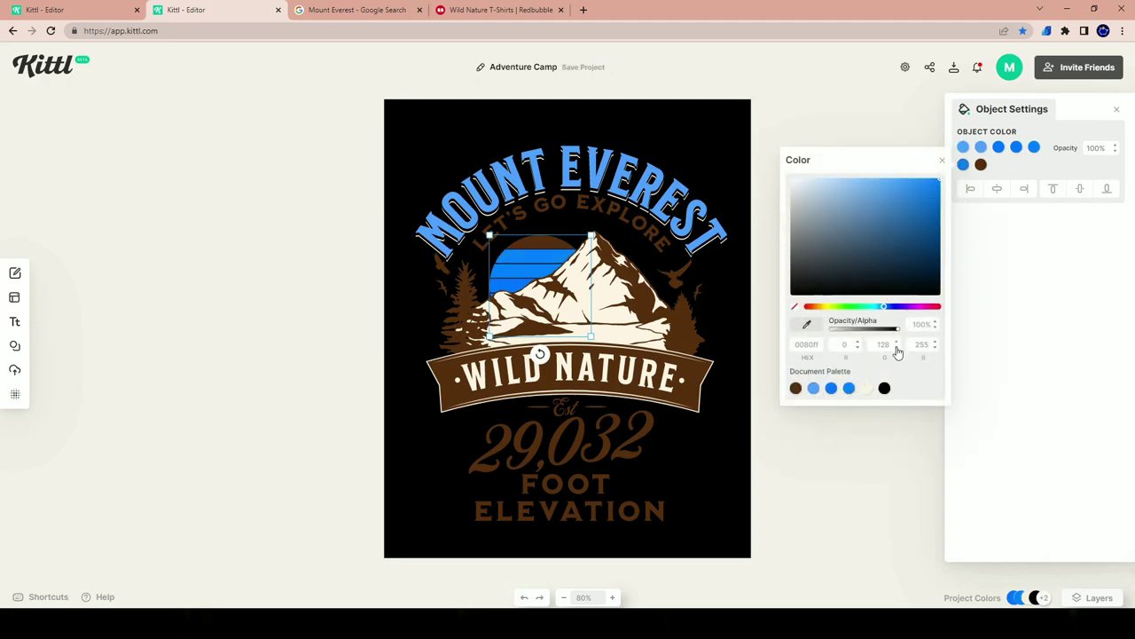
left_click_drag(883, 306, 882, 313)
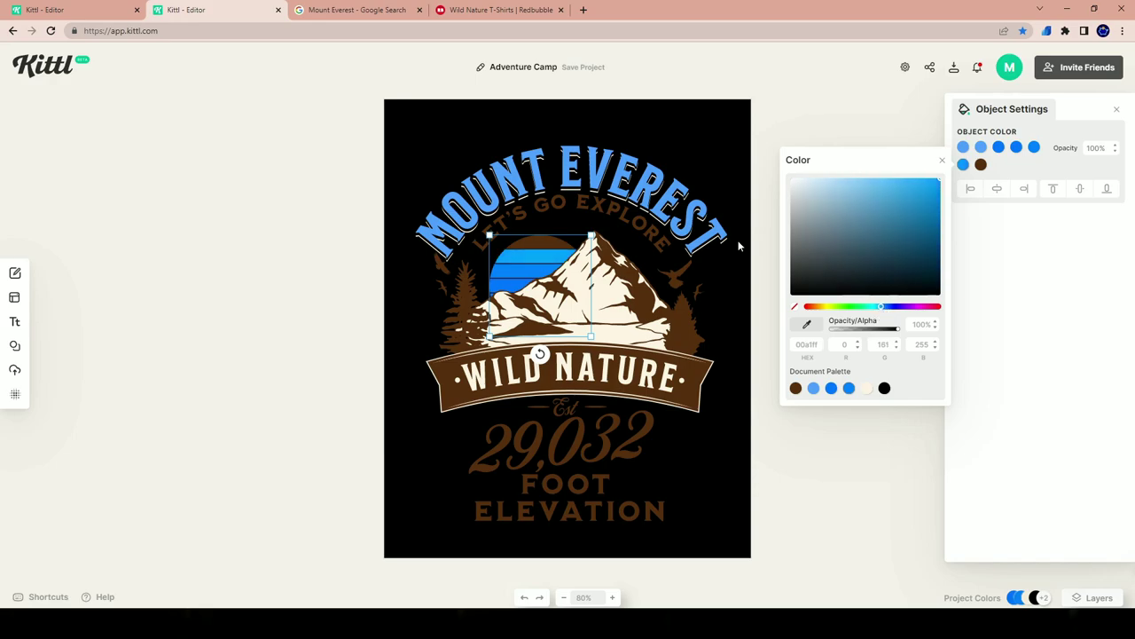
- Set the sun's seventh object color, its topmost stripe, to the pale sky blue 4dbeff
left_click(981, 164)
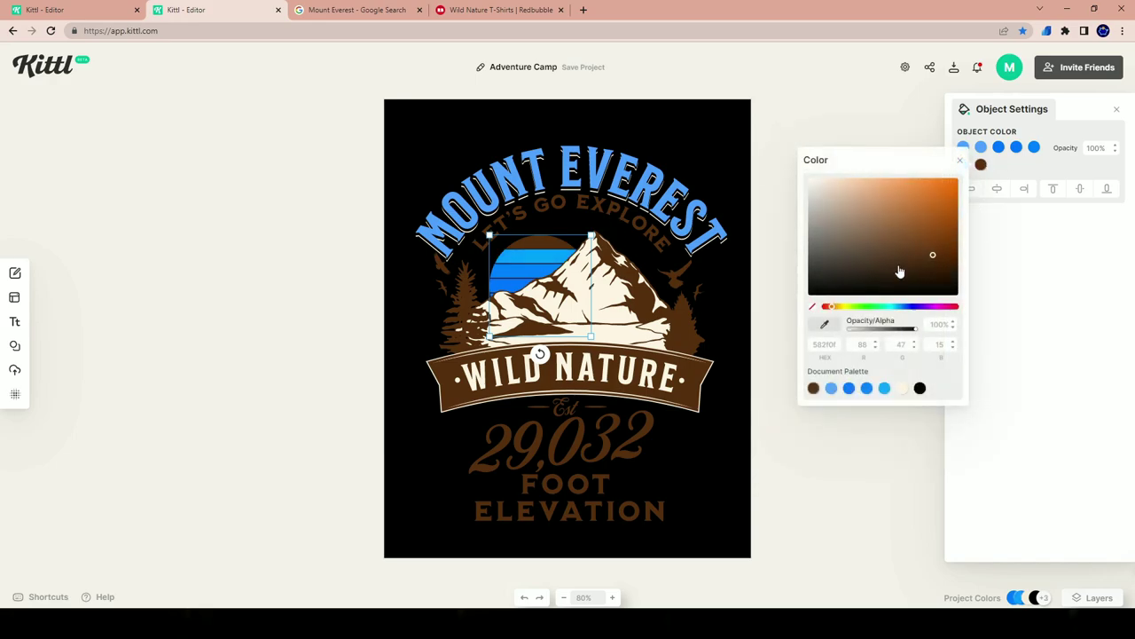
left_click(885, 388)
left_click_drag(948, 223, 916, 175)
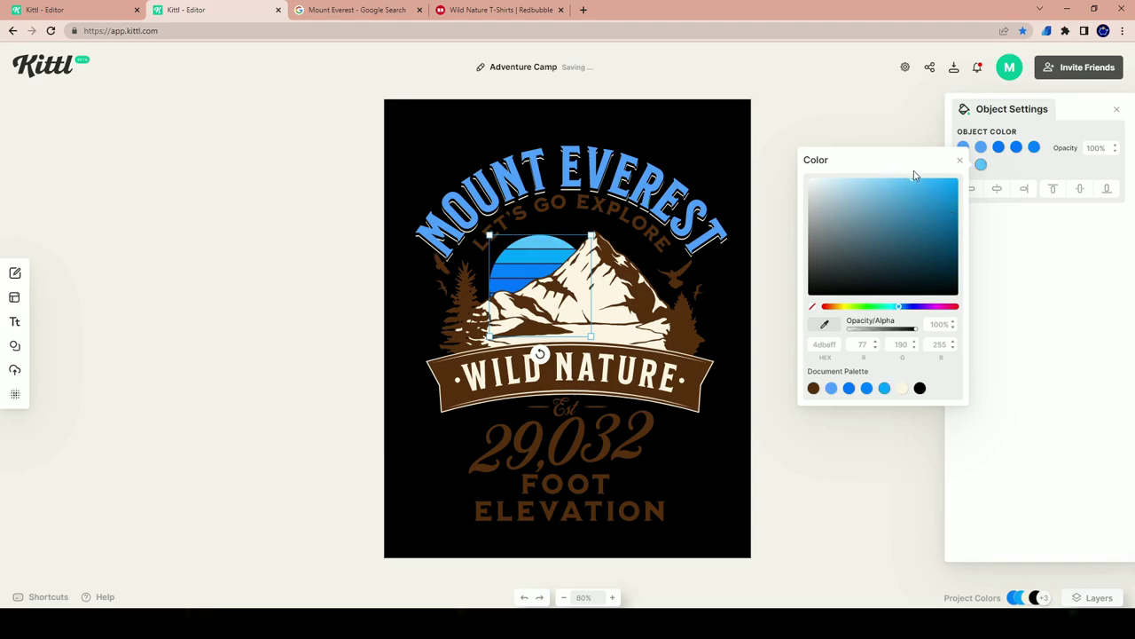
left_click(782, 126)
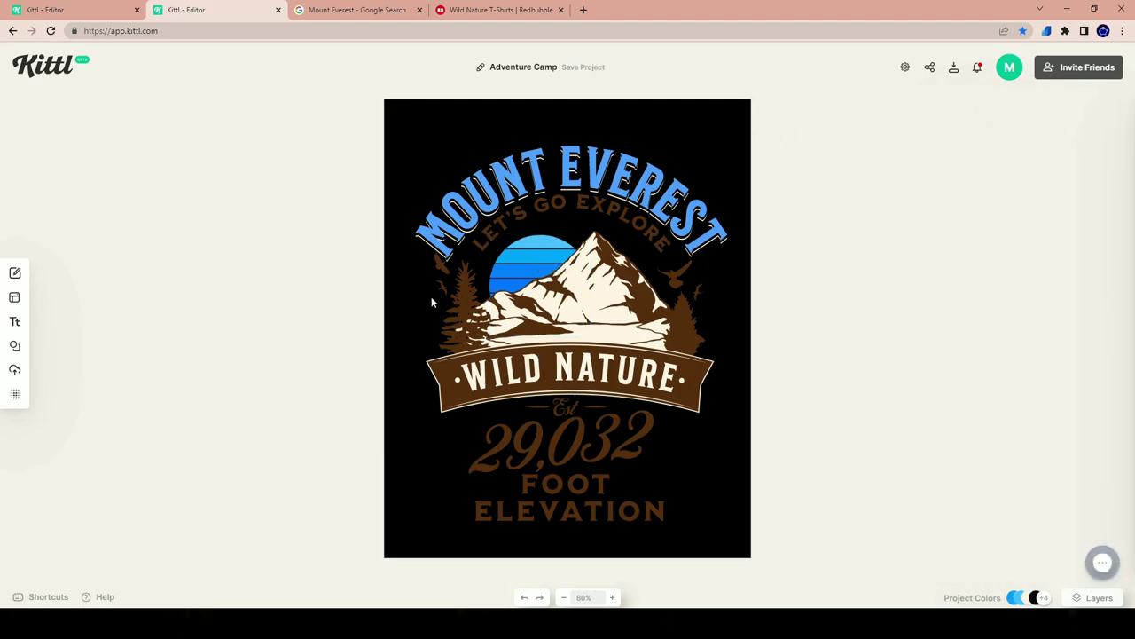
- Isolate the pine tree right of the mountain within its group and try the deep blue 000fee as its color
left_click(468, 299)
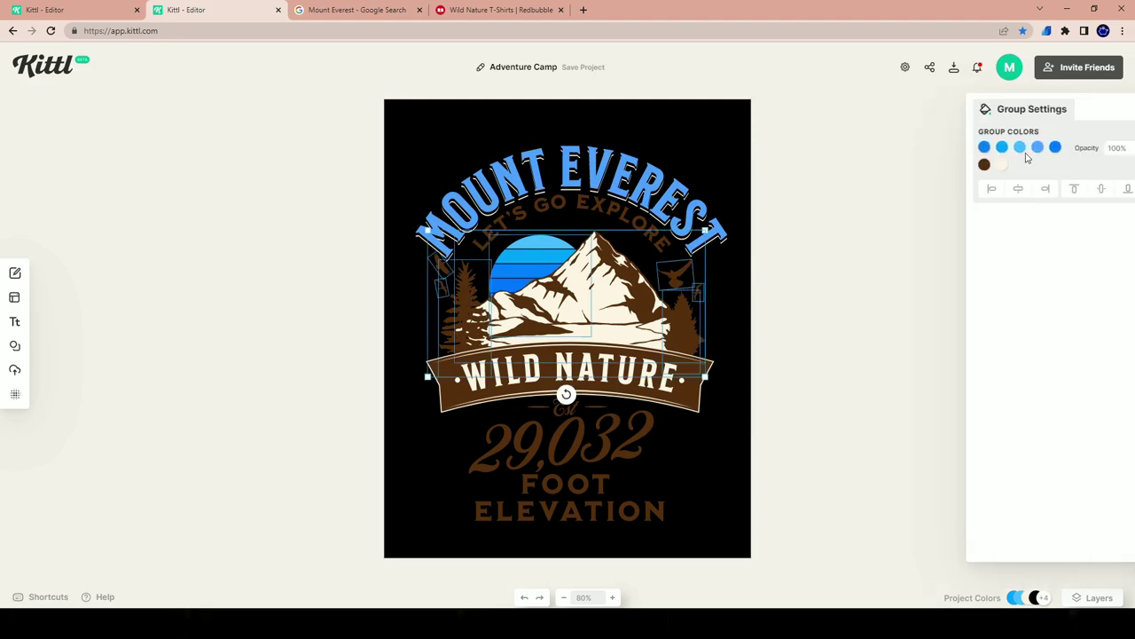
left_click(773, 299)
left_click(680, 310)
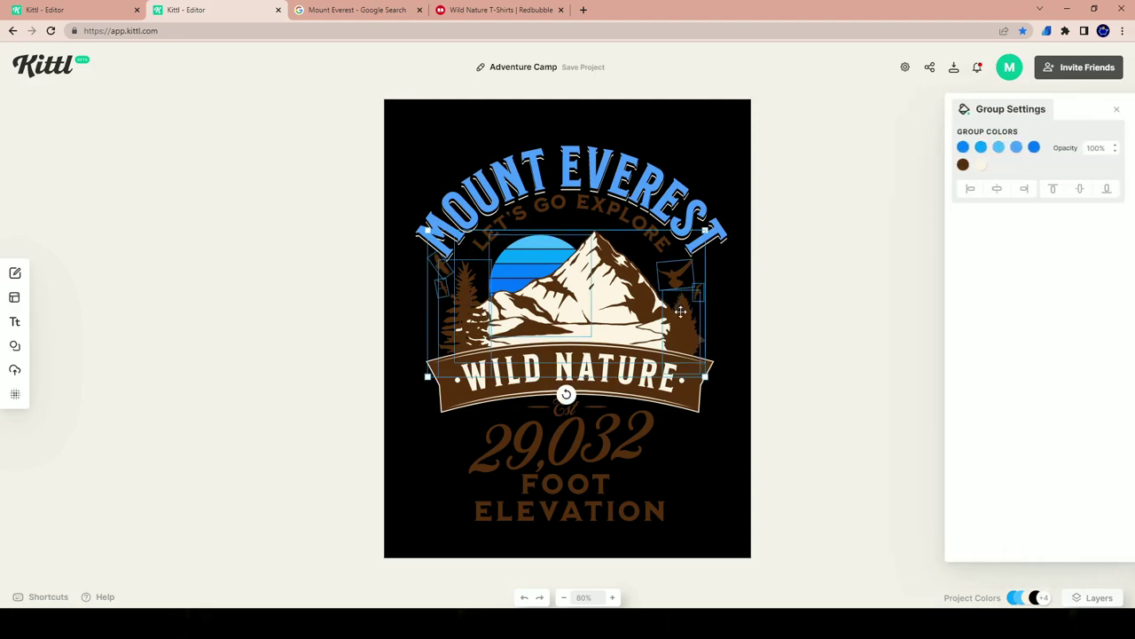
left_click(681, 311)
left_click(964, 148)
left_click_drag(884, 241, 794, 235)
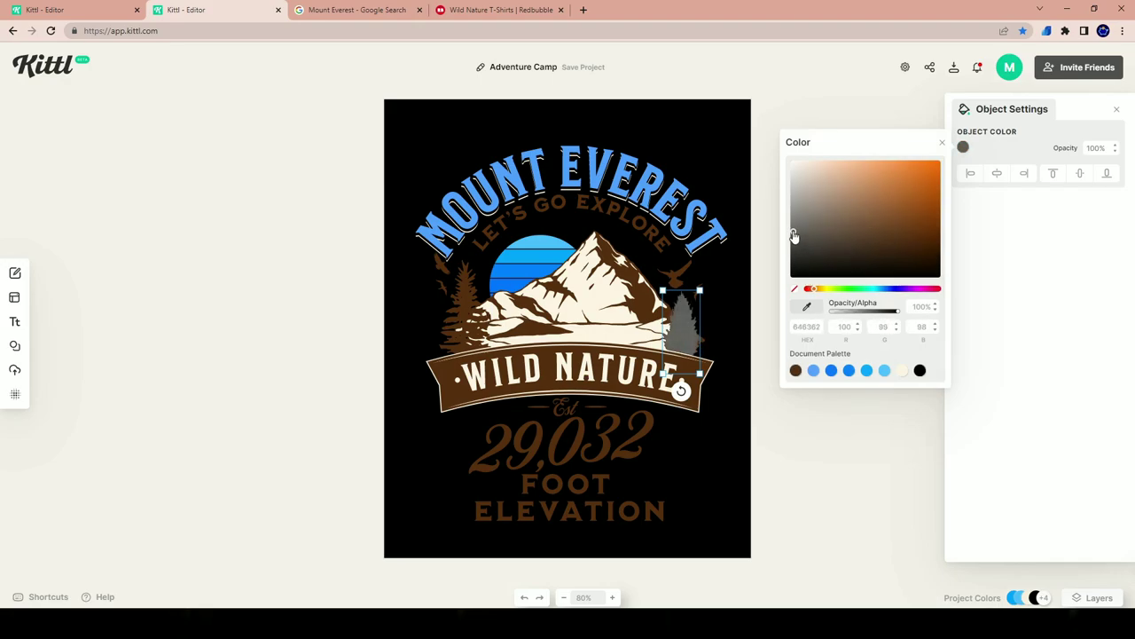
left_click(893, 288)
left_click(939, 183)
left_click(940, 168)
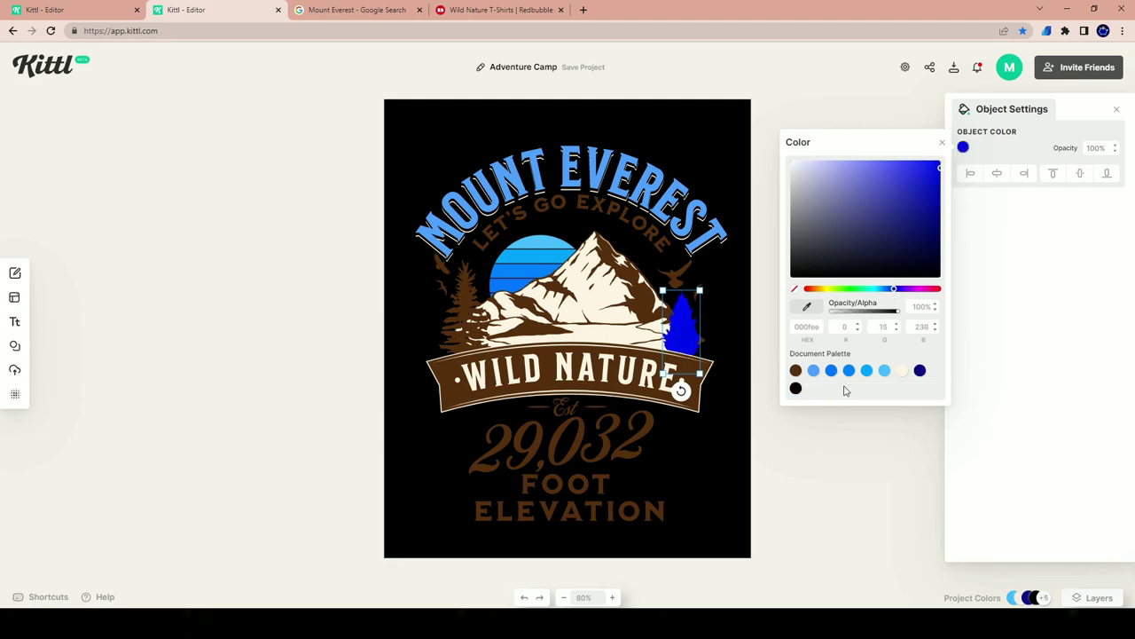
- Compare the palette's blues on the right pine tree and set its color to 0080ff
left_click(832, 374)
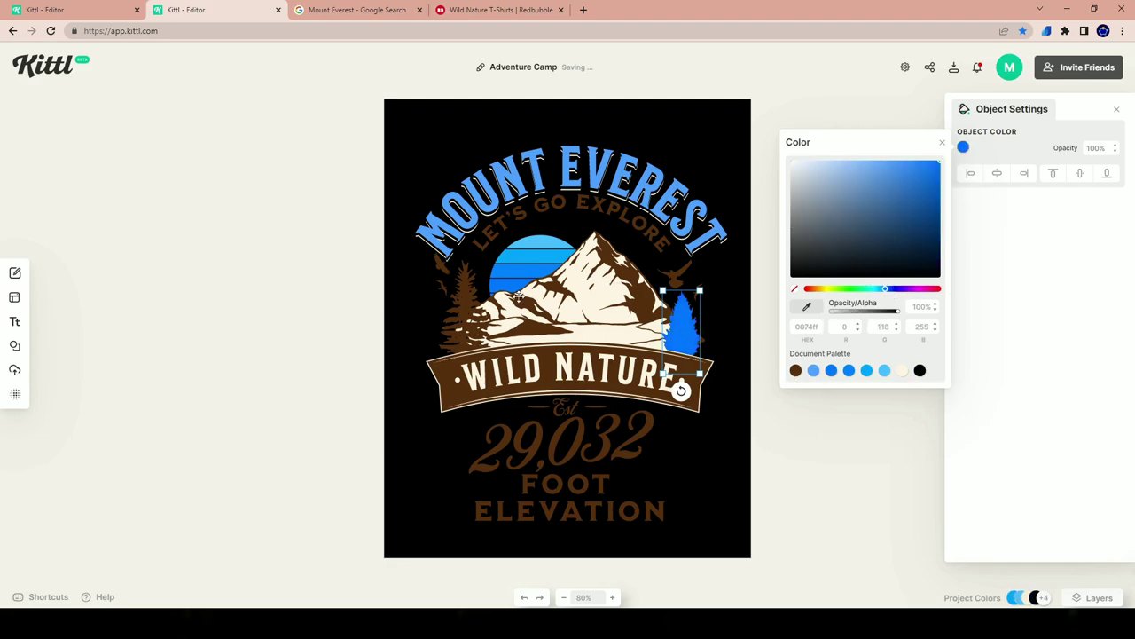
left_click(815, 372)
left_click(830, 373)
left_click(849, 371)
- Set the color of the pine tree left of the mountain to the palette's blue 0080ff
left_click(480, 306)
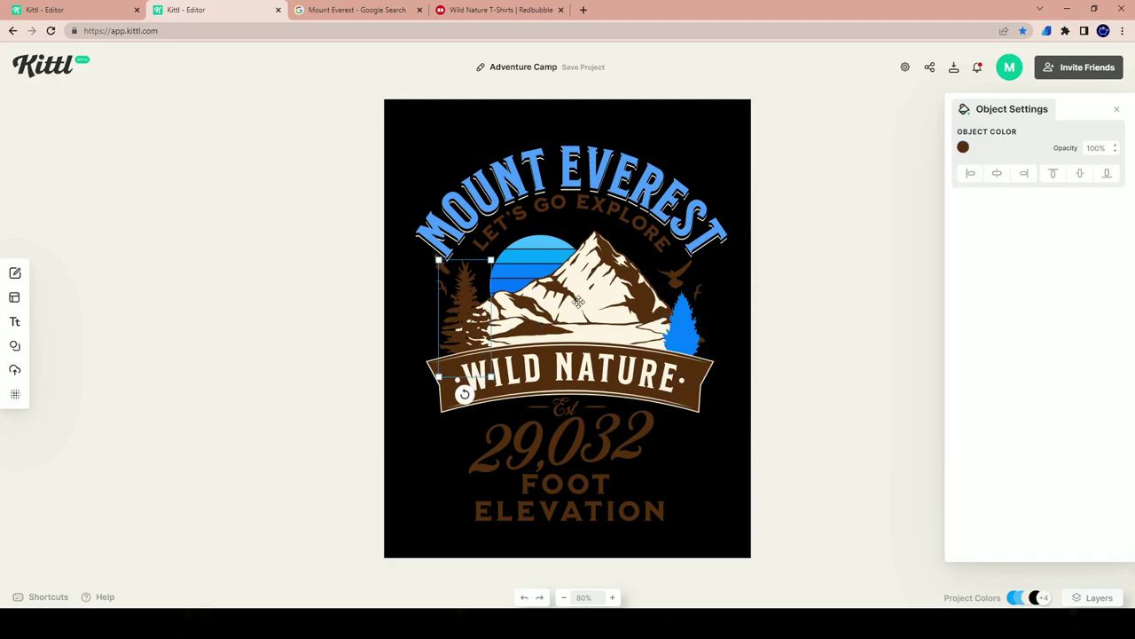
left_click(965, 148)
left_click(850, 371)
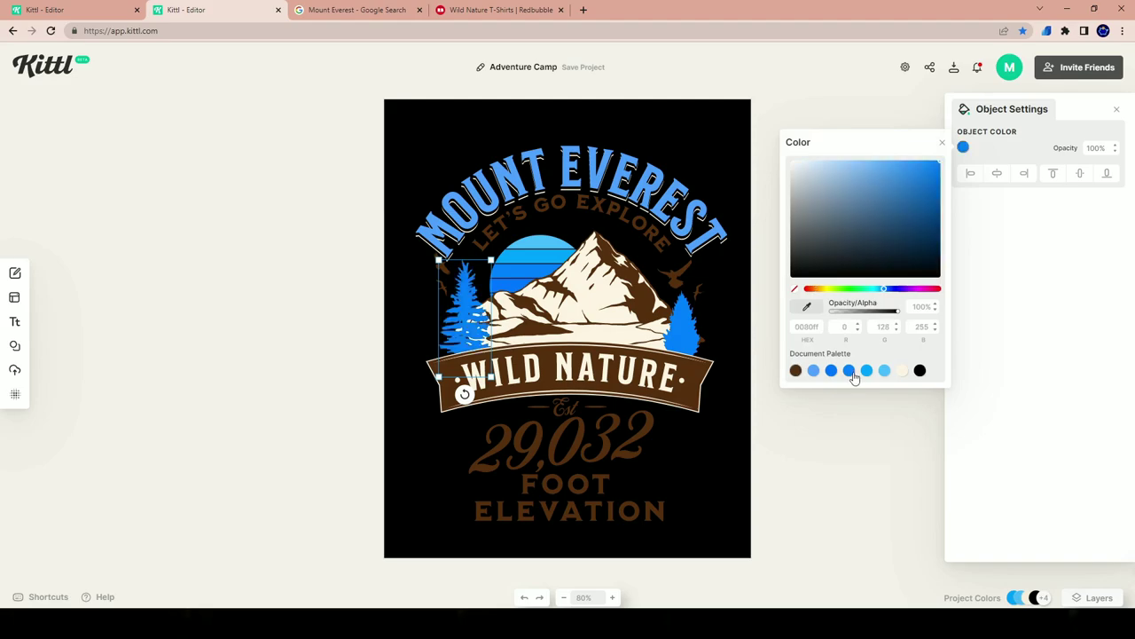
- Compare palette blues for the mountain's brown shading, its second object color, and set it to the light blue 4f9fff
left_click(578, 306)
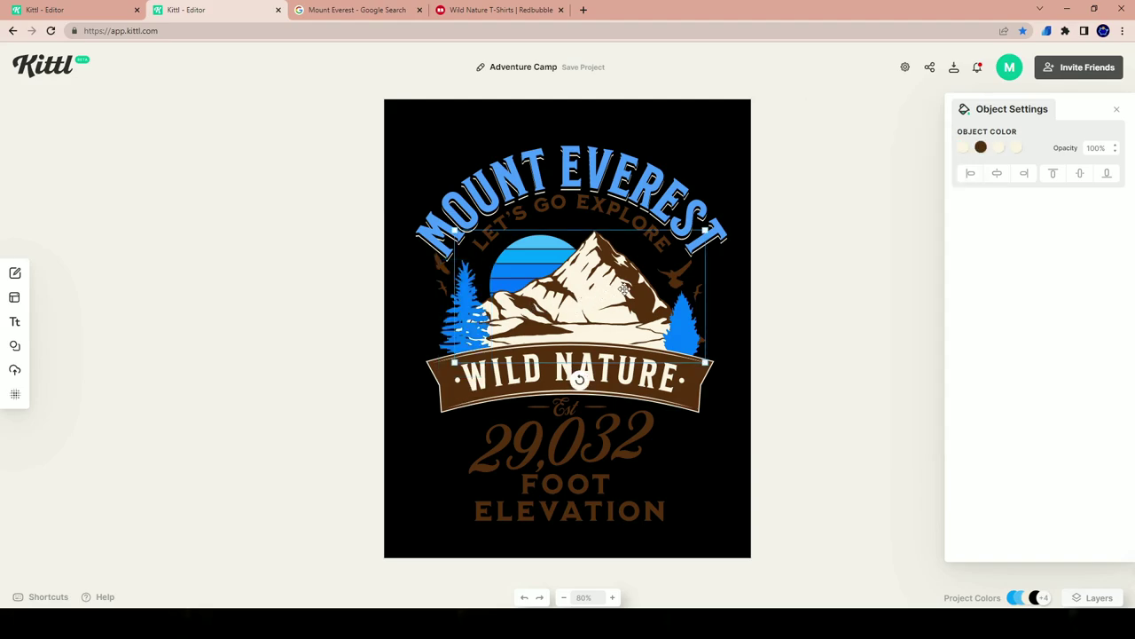
left_click(980, 148)
left_click(865, 372)
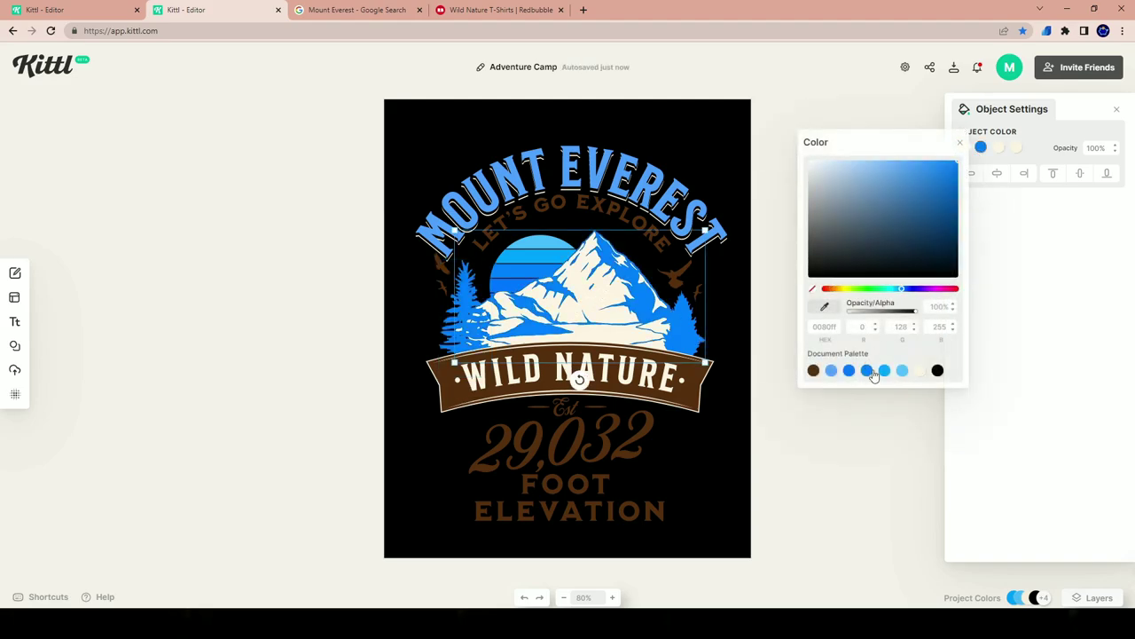
left_click(885, 370)
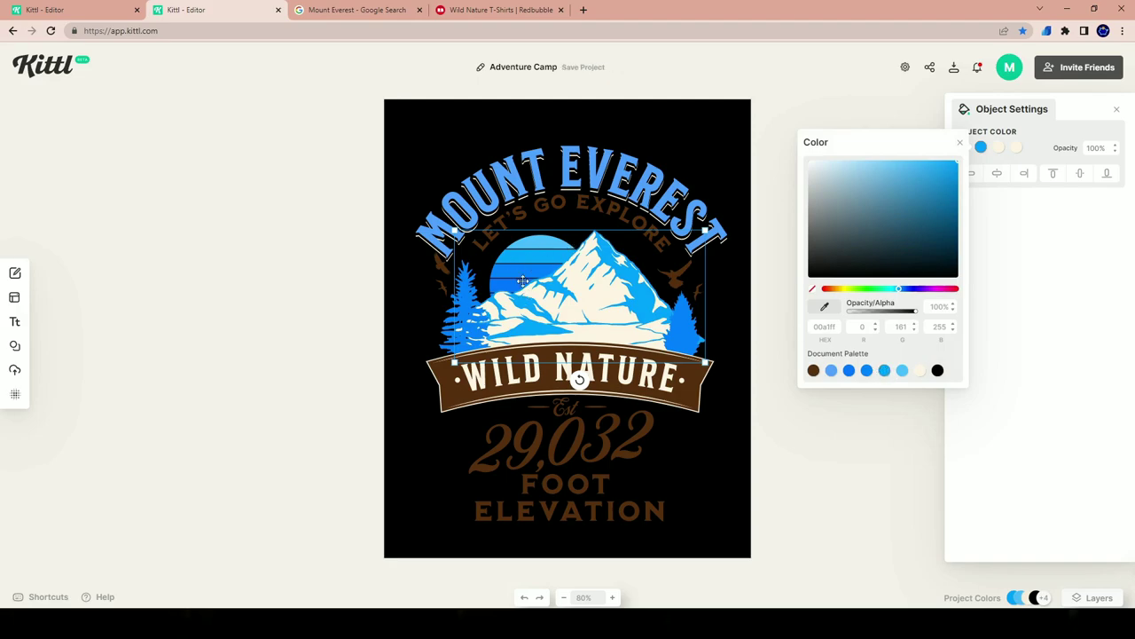
left_click(830, 371)
left_click(869, 373)
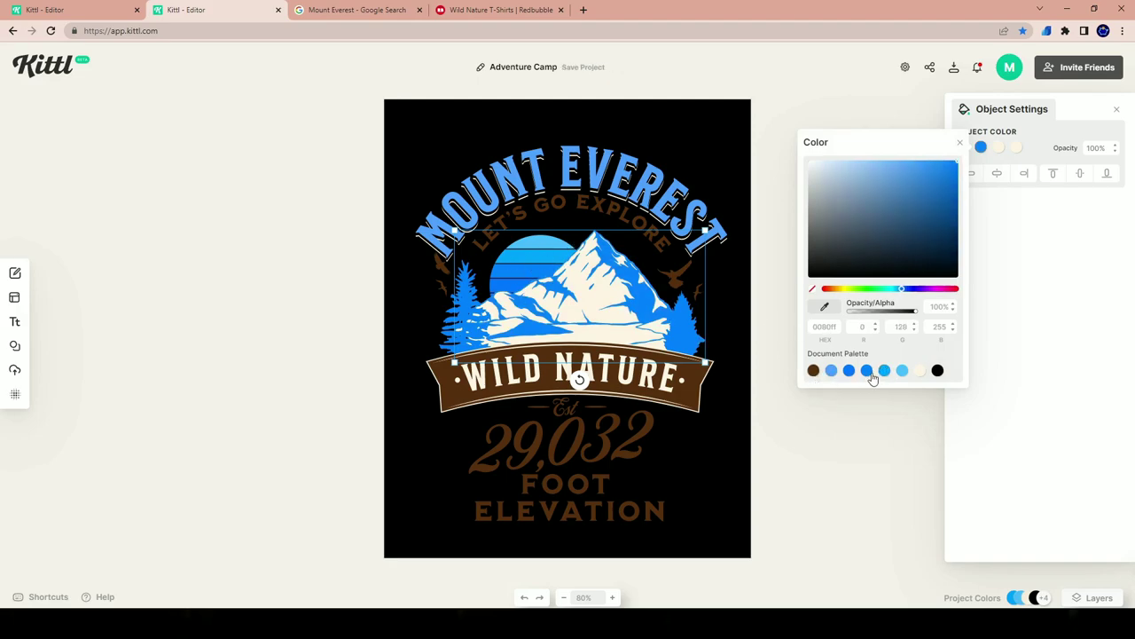
left_click(831, 373)
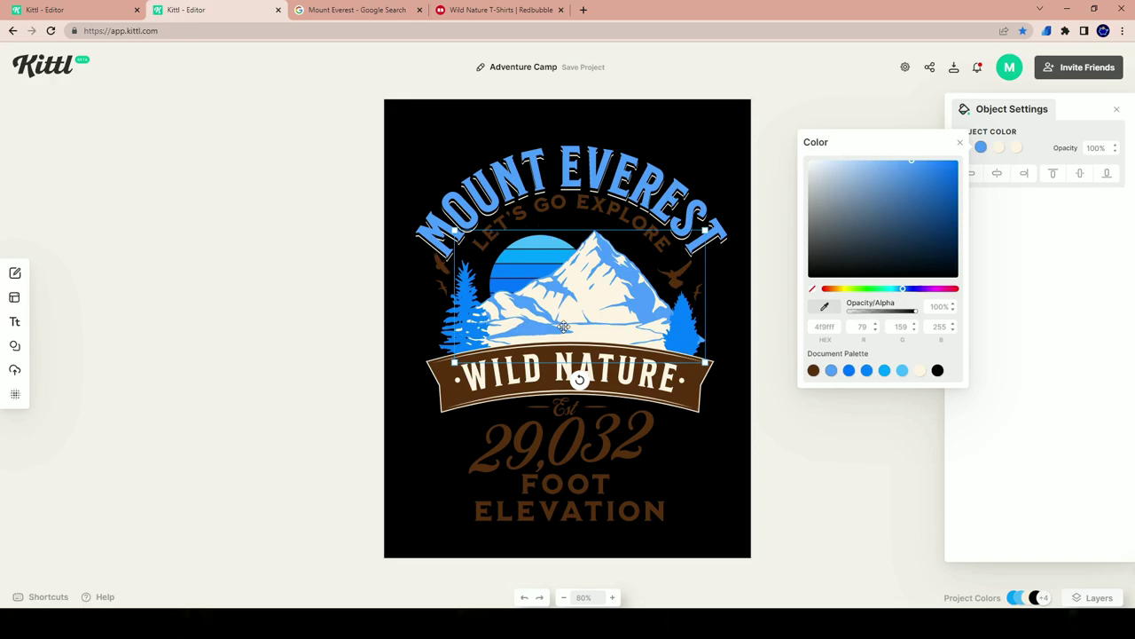
left_click(727, 160)
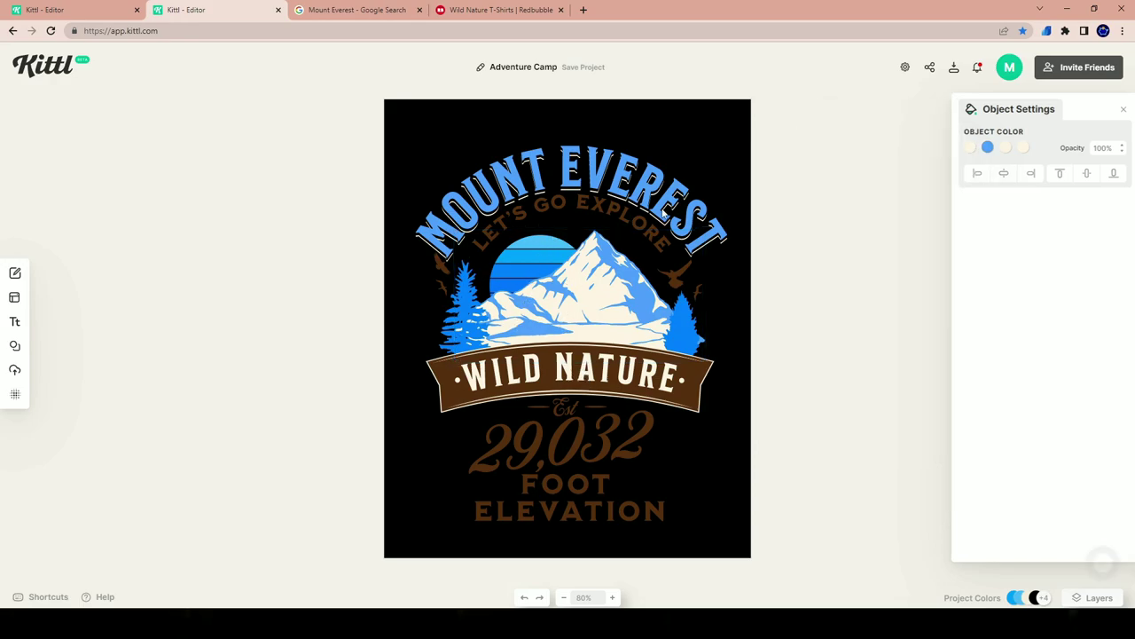
- Set the color of the curved LET'S GO EXPLORE text to the palette's blue 0080ff
left_click(607, 205)
left_click(607, 207)
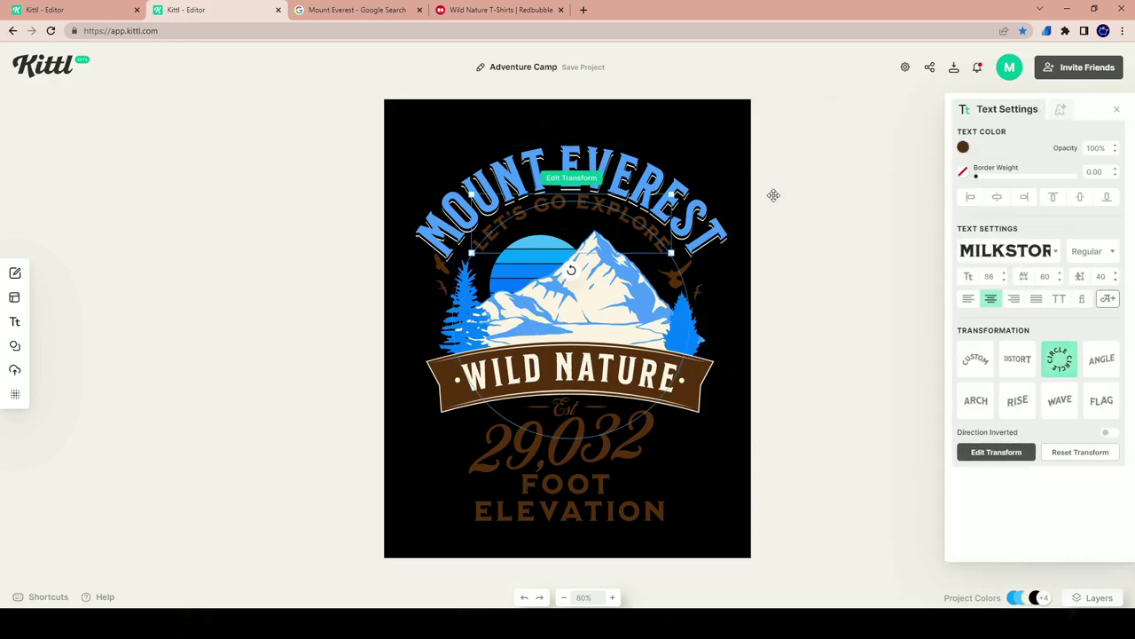
left_click(963, 147)
left_click(848, 371)
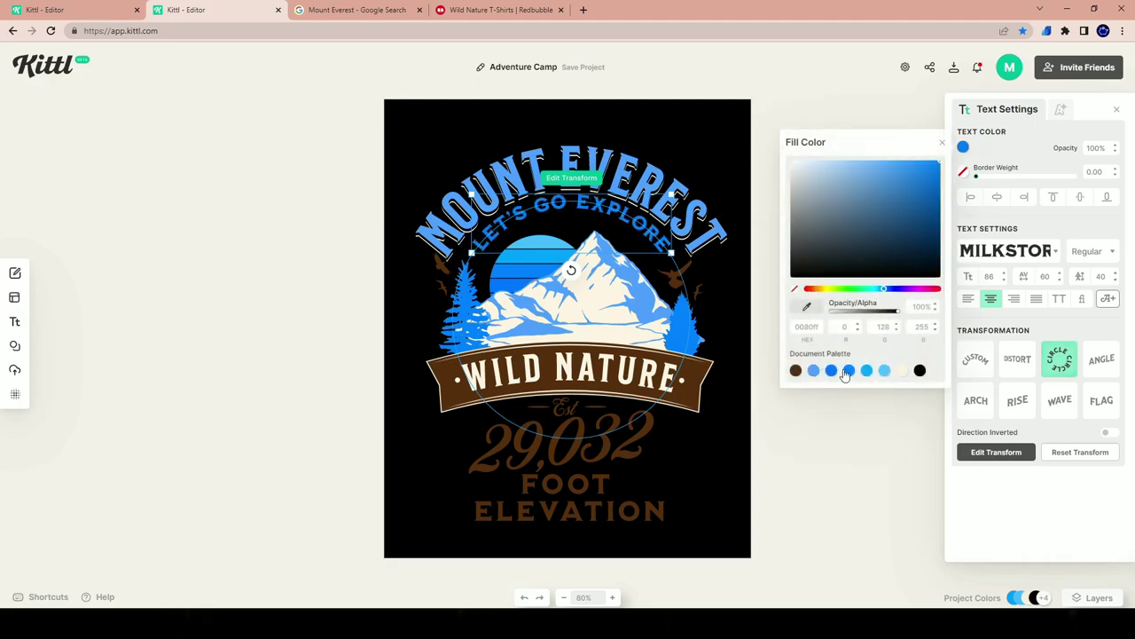
left_click(772, 104)
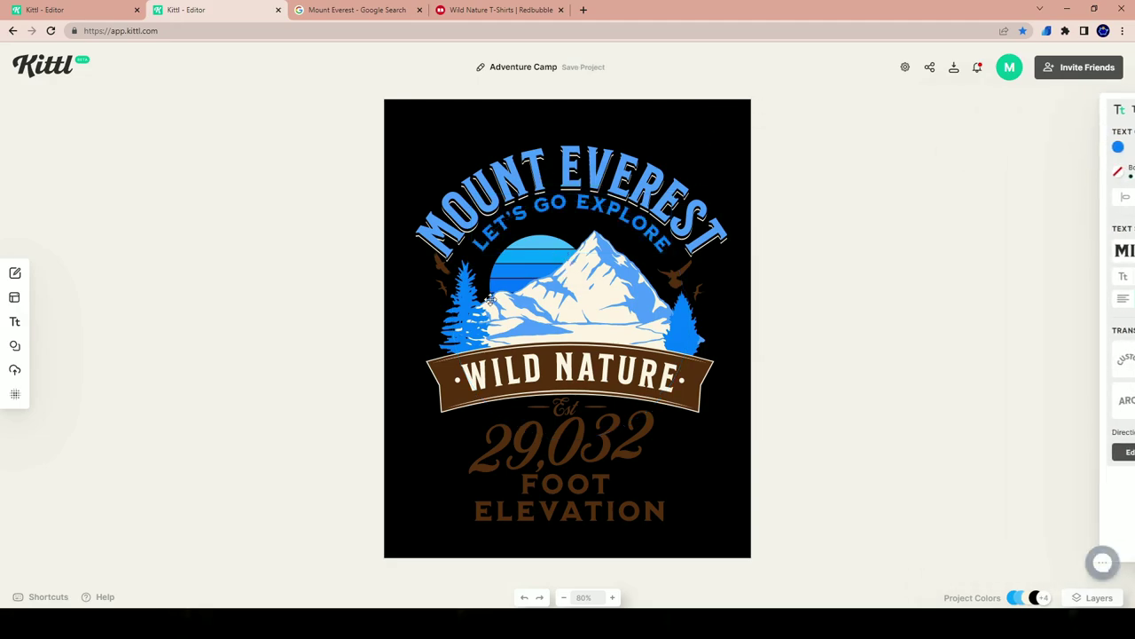
- Recolor the brown birds in the mountain group to the palette's bright blue 00a1ff
left_click(437, 266)
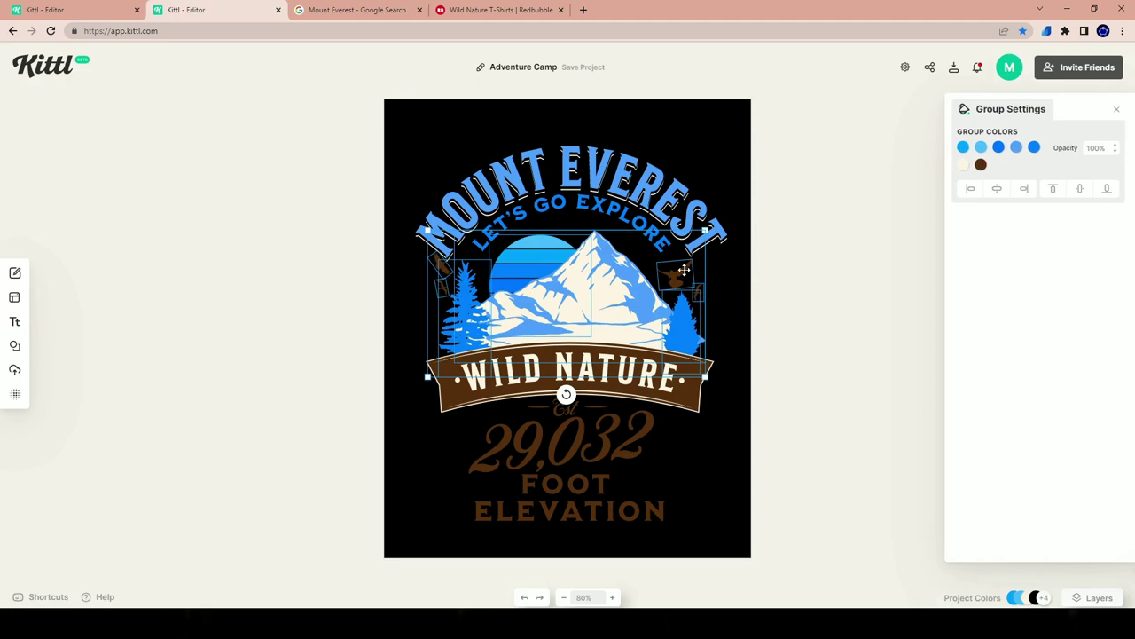
left_click(980, 166)
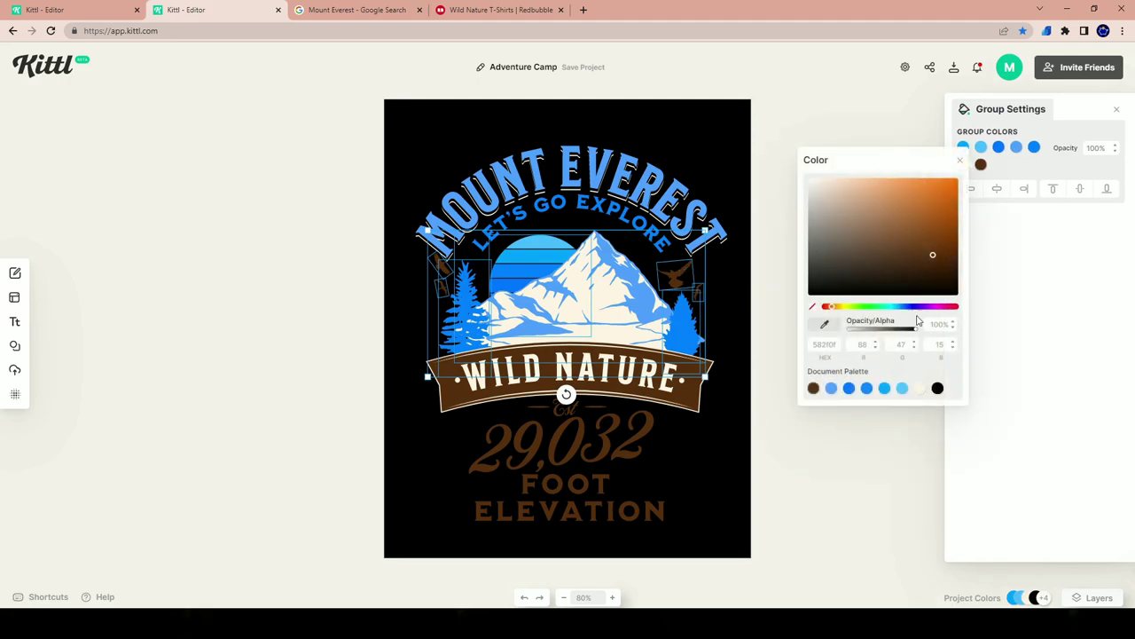
left_click(884, 390)
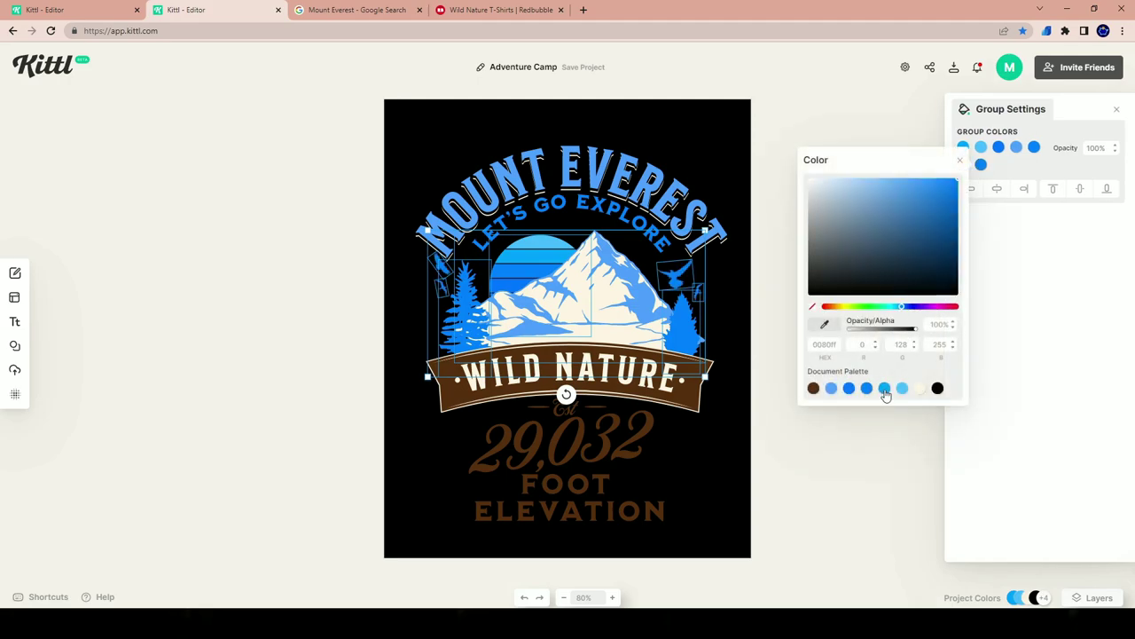
left_click(885, 390)
left_click(829, 486)
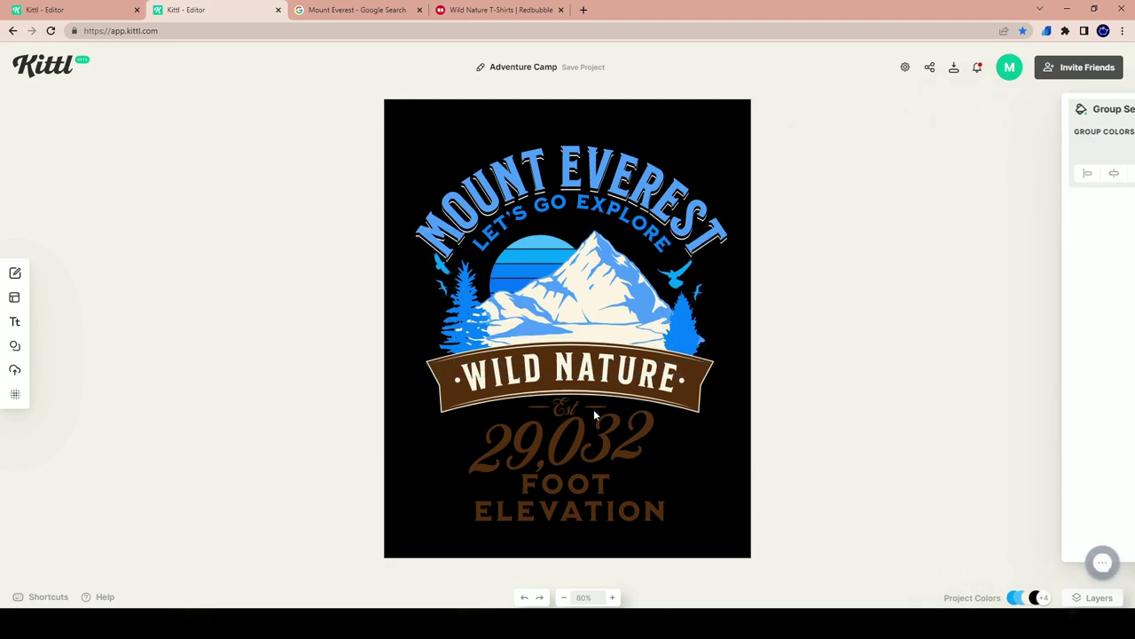
- Compare palette blues on the WILD NATURE banner's brown fill and set it to the light blue 4f9fff
left_click(593, 409)
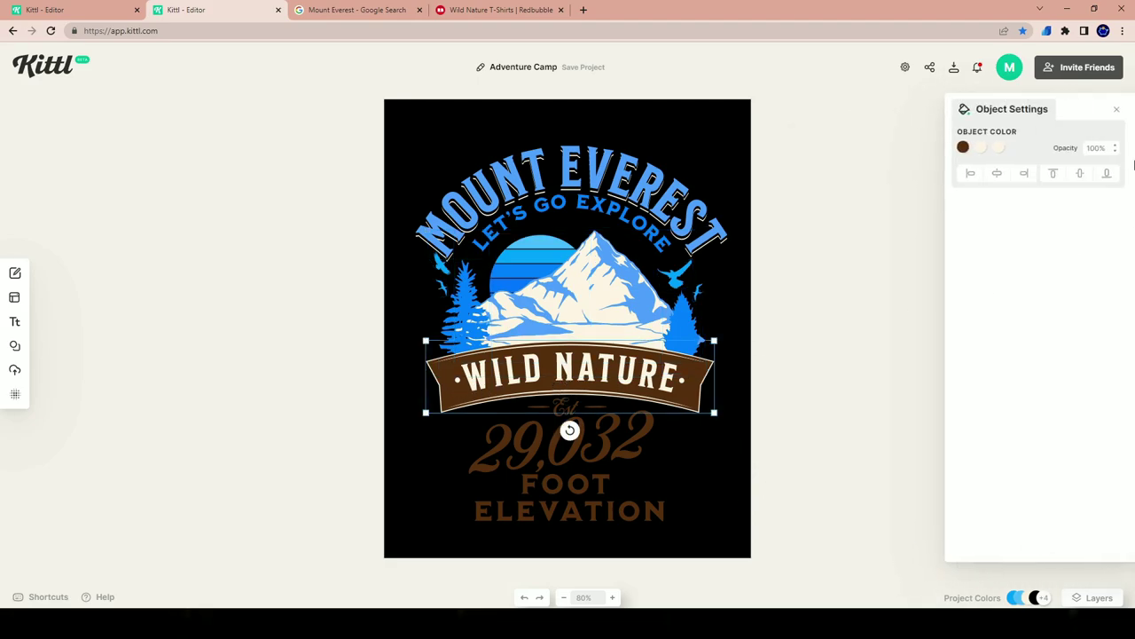
left_click(963, 147)
left_click(848, 373)
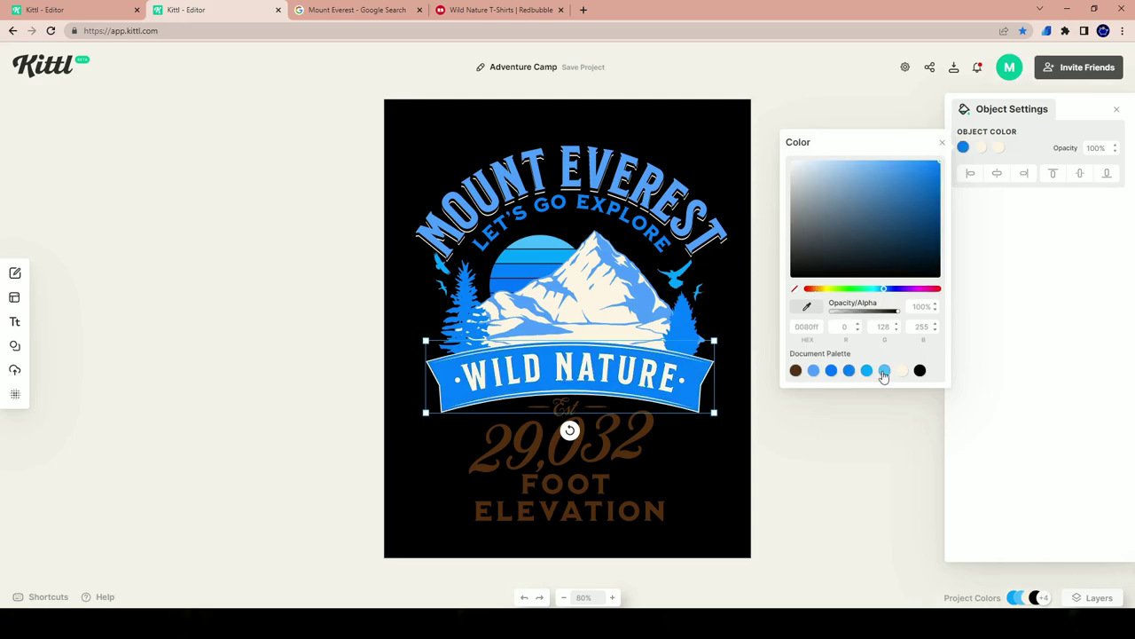
left_click(884, 370)
left_click(867, 371)
left_click(849, 373)
left_click(814, 373)
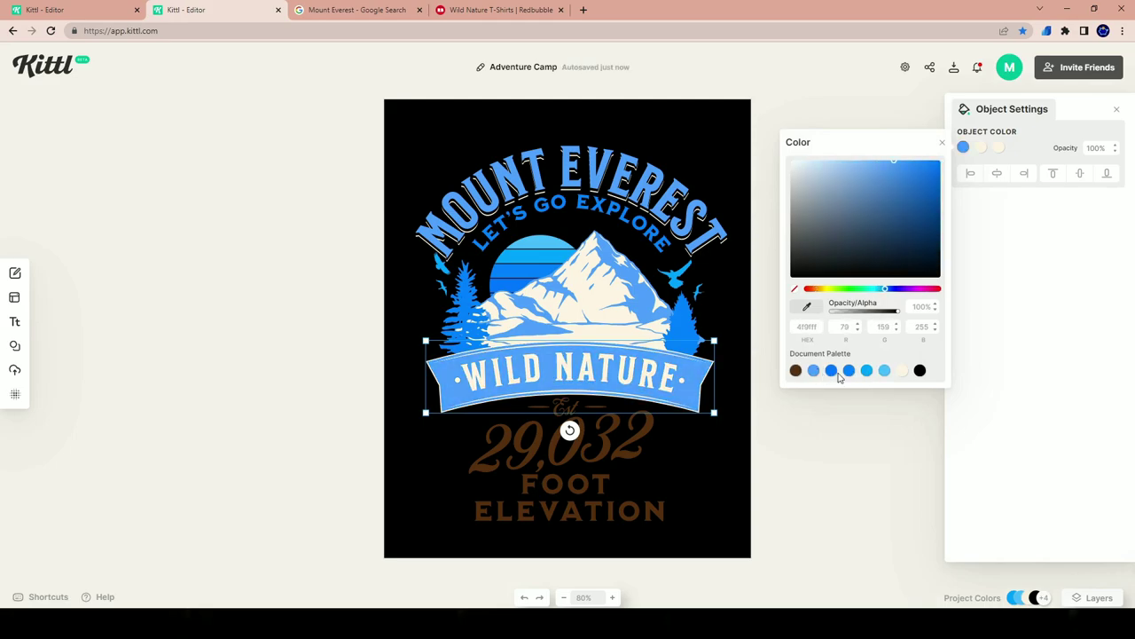
- Set the WILD NATURE banner's main fill to a dark navy blue
left_click(833, 373)
mouse_move(892, 248)
left_mouse_down()
mouse_move(938, 185)
mouse_move(903, 254)
left_mouse_up()
left_click(869, 442)
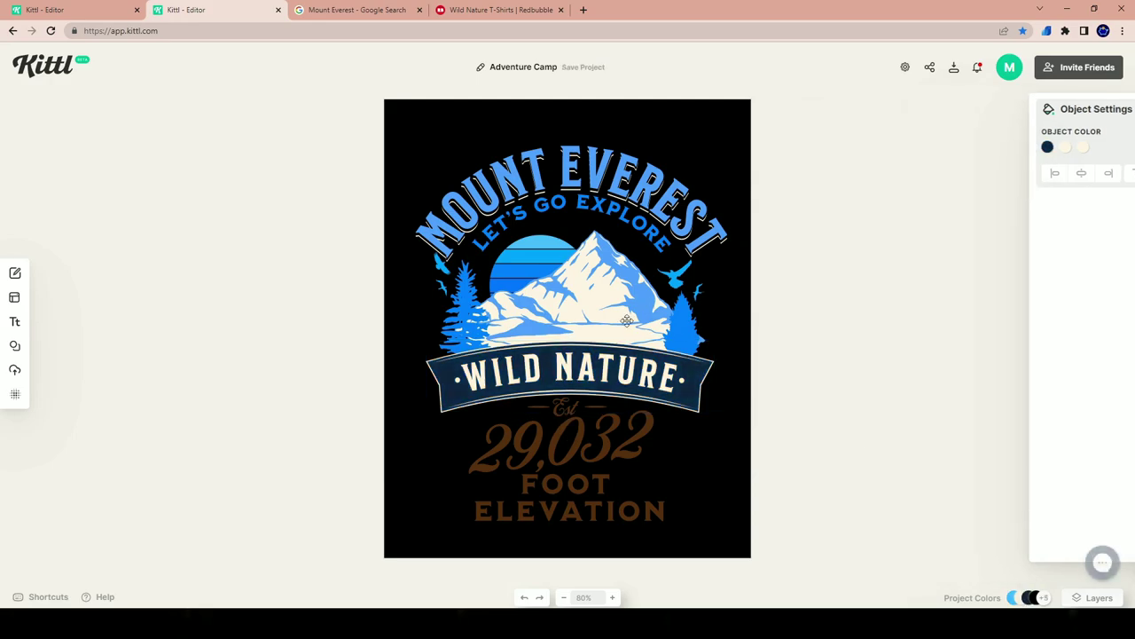
- Rotate the 29,032 text slightly clockwise and move the ELEVATION text lower to make room
left_click(513, 454)
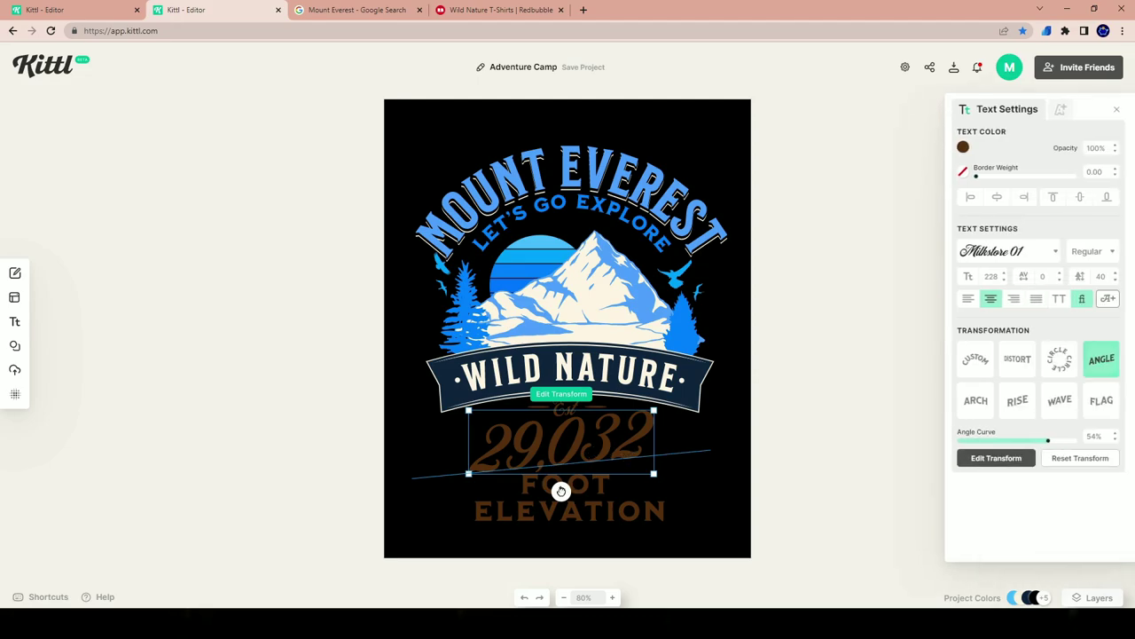
left_click_drag(558, 494, 548, 515)
left_click(545, 530)
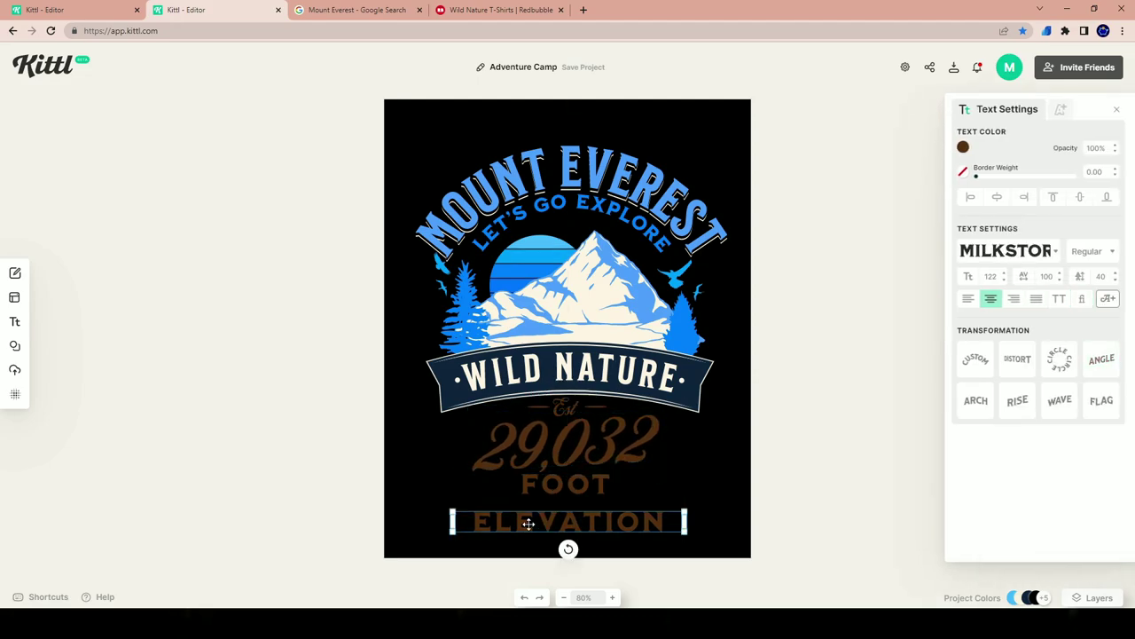
- Apply the Arch transformation to the 29,032 text and lower both ends of its curve, with the arch curve at 96%
left_click(581, 434)
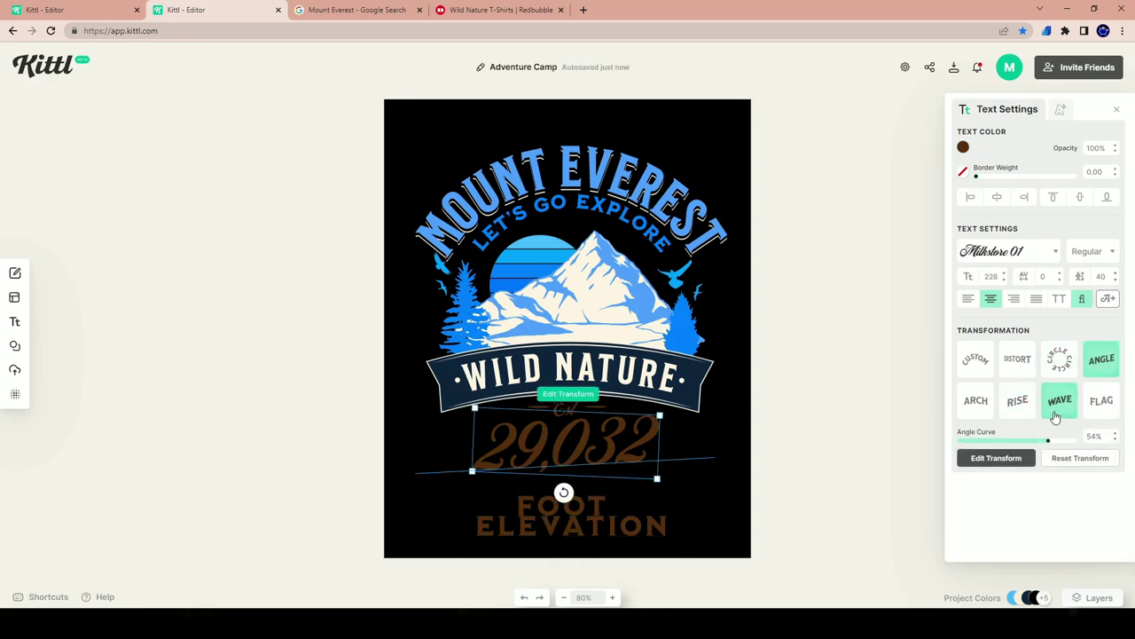
left_click(976, 400)
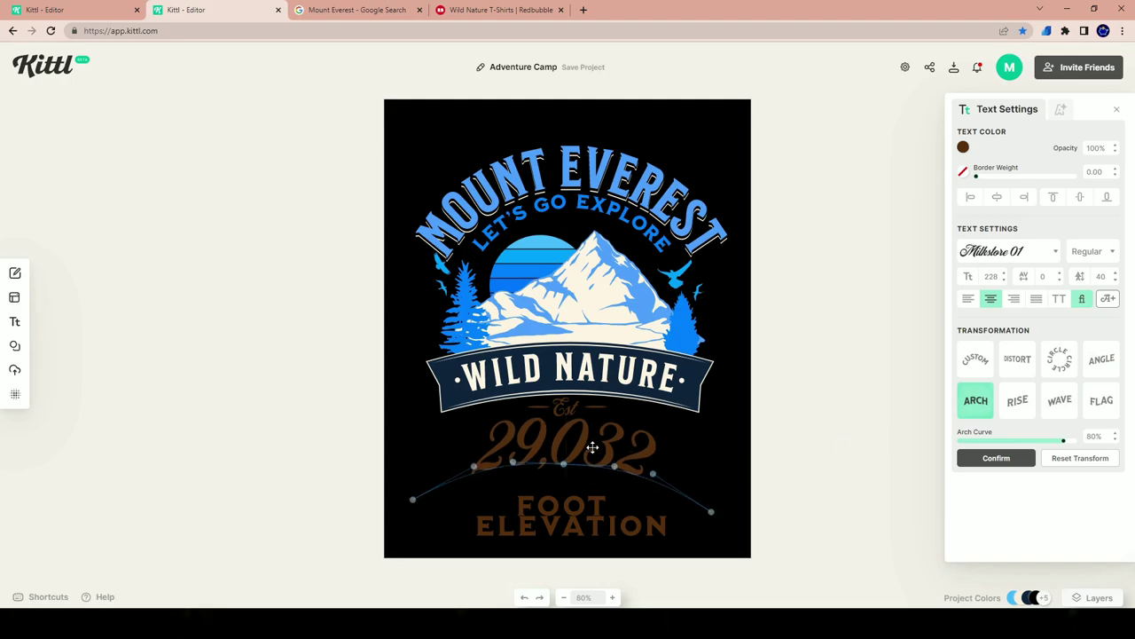
left_click_drag(590, 449, 591, 456)
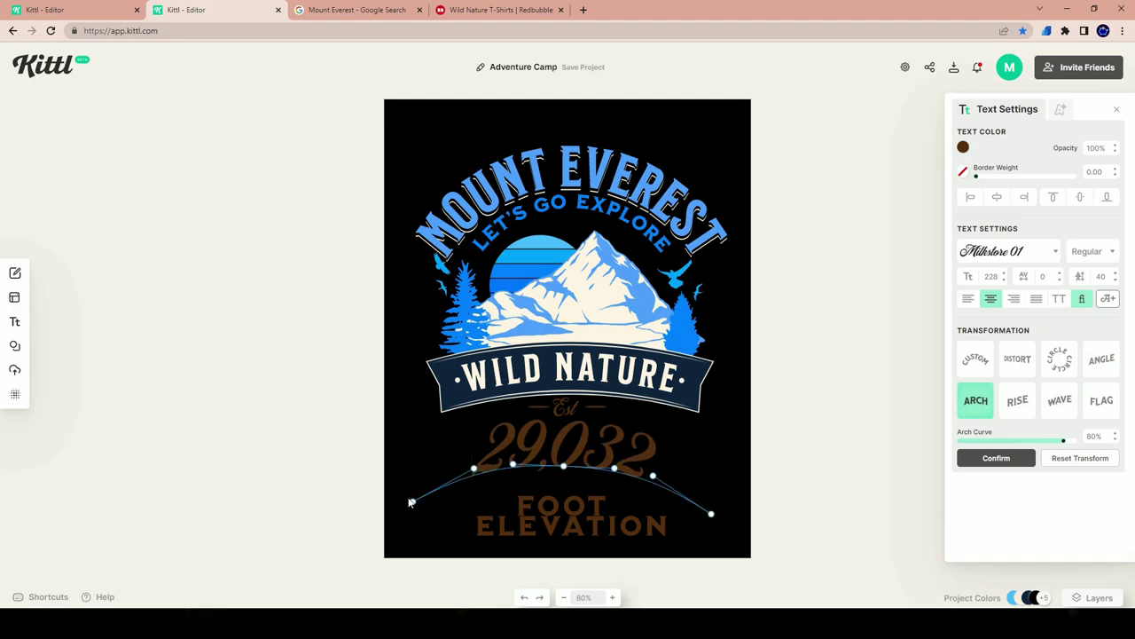
left_click_drag(411, 502, 408, 510)
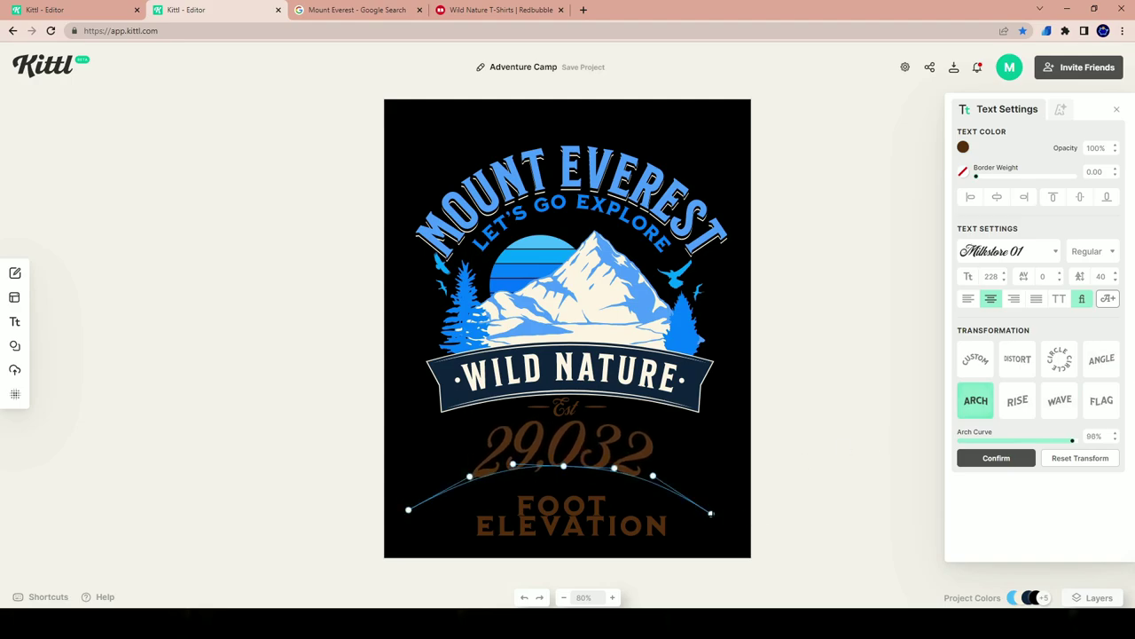
left_click_drag(711, 513, 722, 525)
left_click(770, 438)
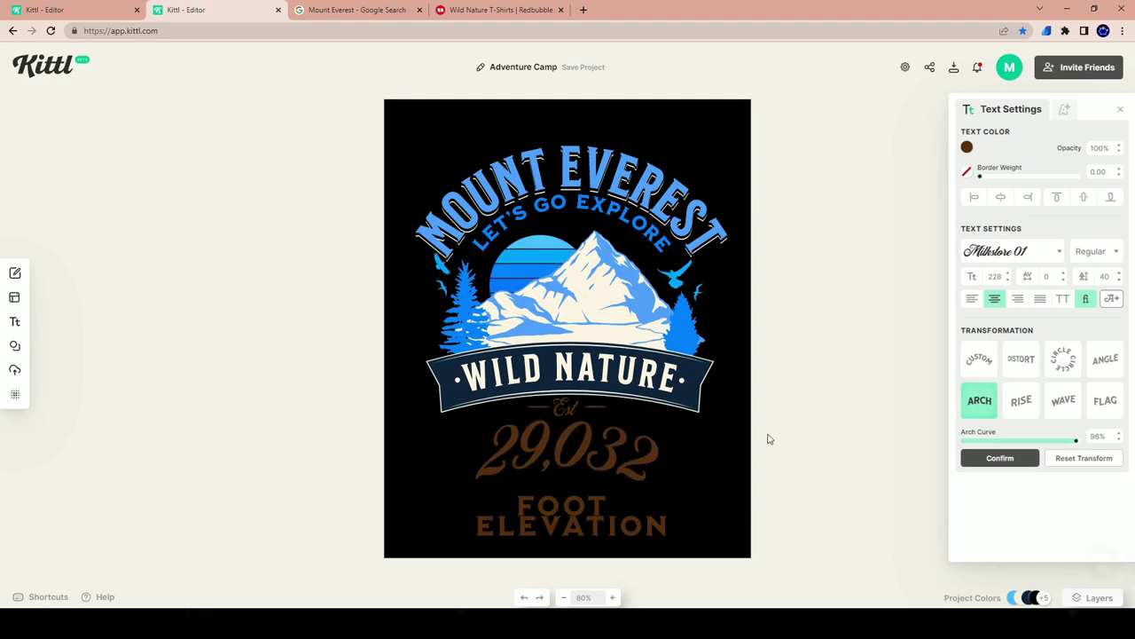
- Shift the arched 29,032 text down a little, then level the FOOT text and place it just beneath
left_click(559, 453)
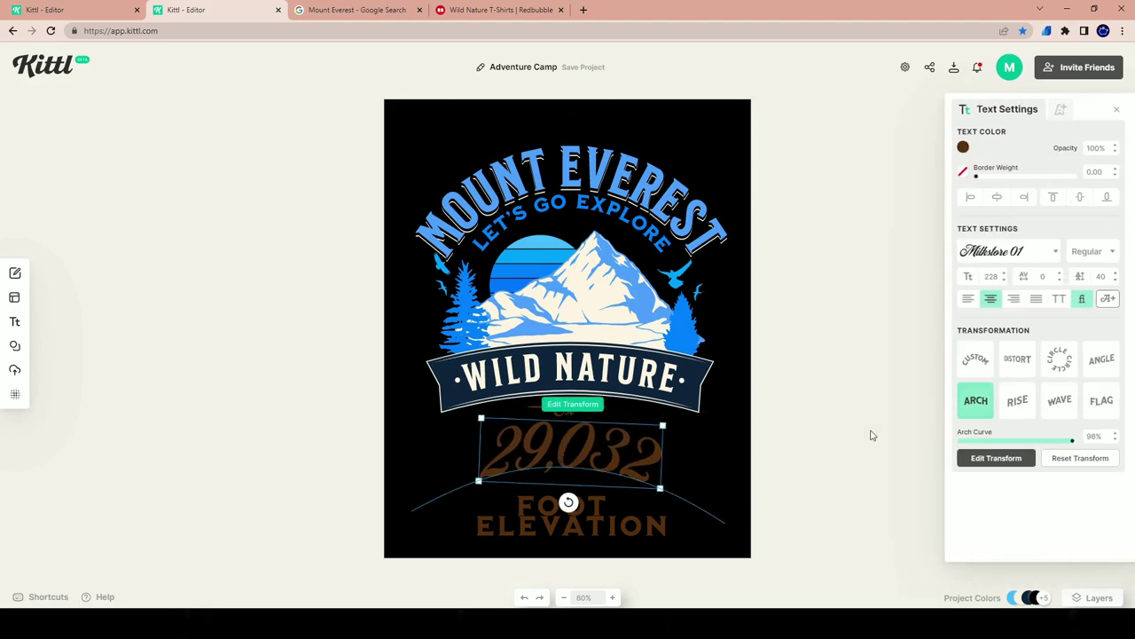
left_click_drag(593, 504, 597, 493)
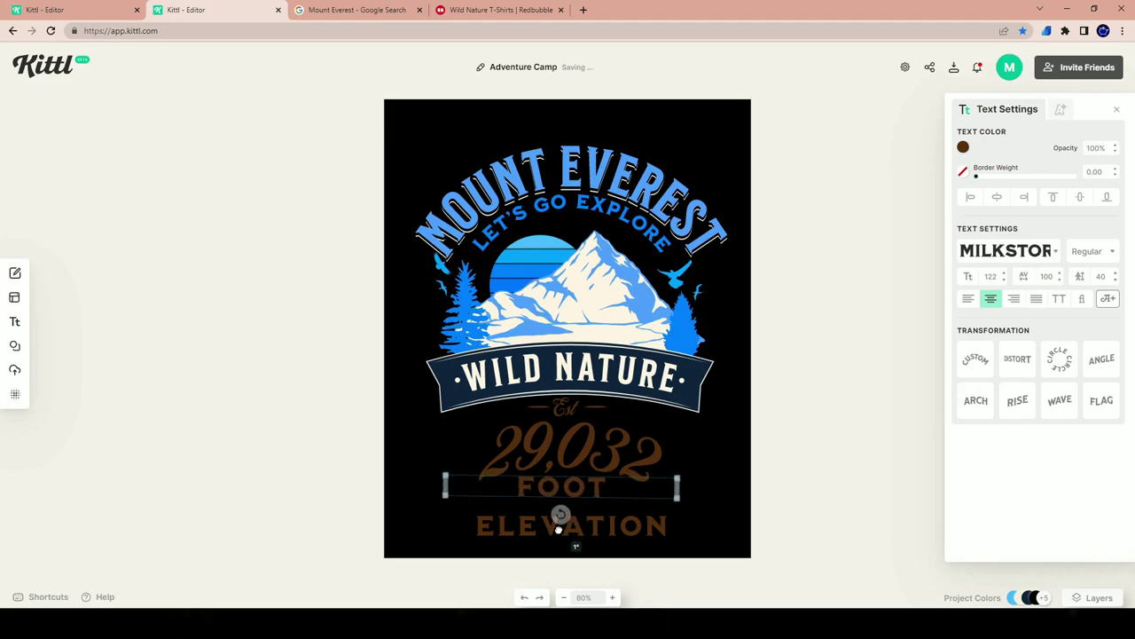
mouse_move(559, 530)
left_mouse_down()
mouse_move(578, 489)
mouse_move(568, 546)
left_mouse_up()
left_click_drag(568, 555, 574, 494)
left_click(735, 437)
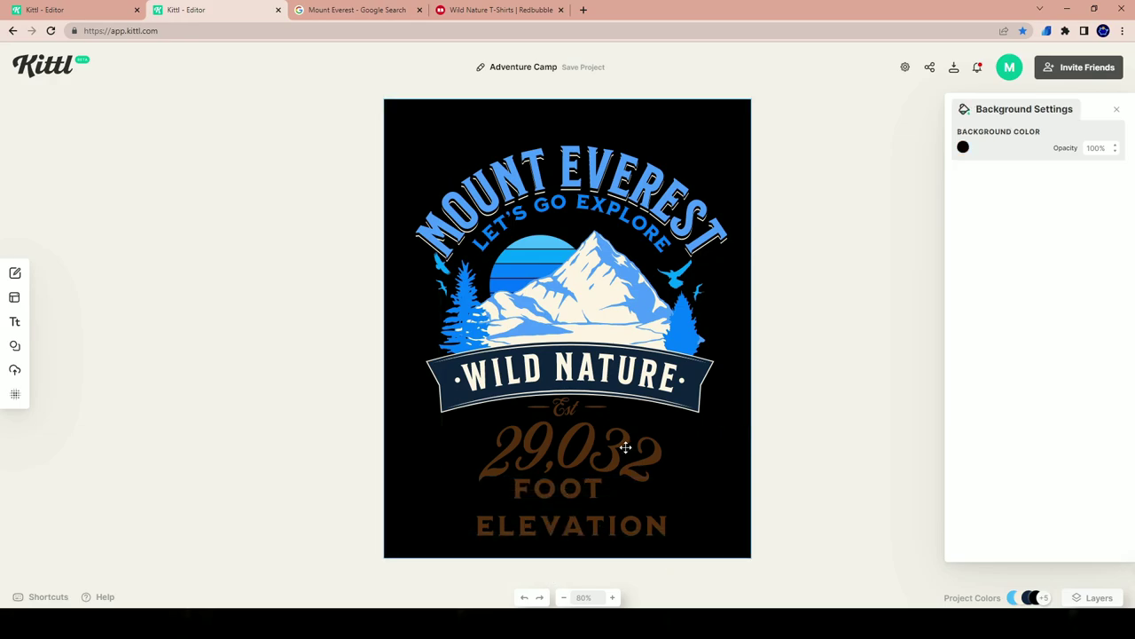
- Nudge the 29,032 and FOOT texts horizontally so both sit centred under the Est line
left_click(614, 448)
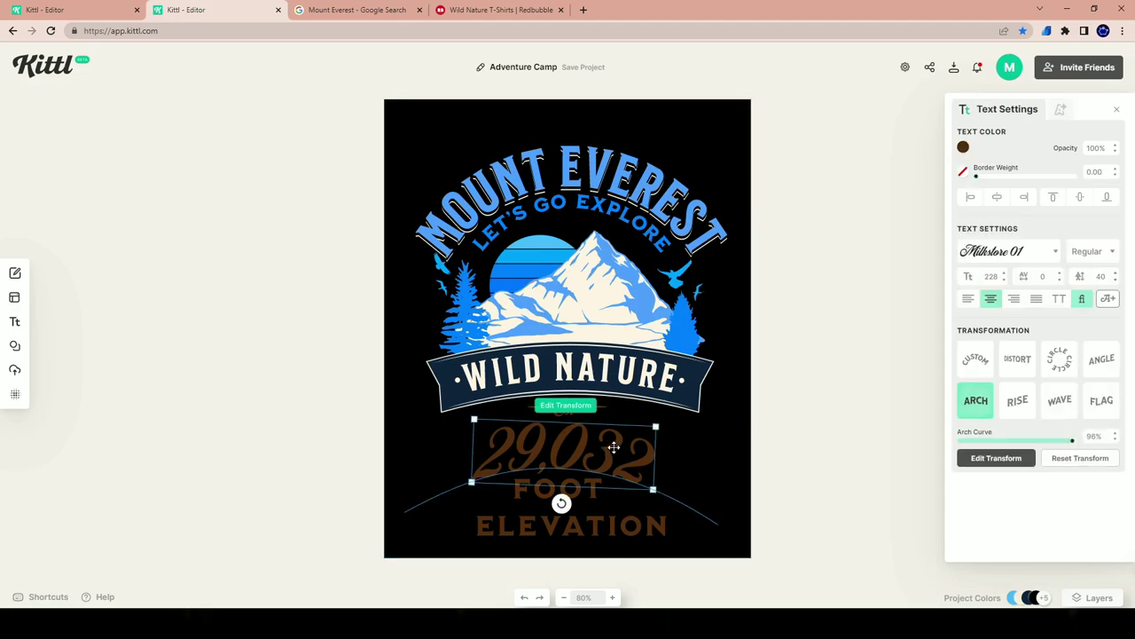
left_click_drag(584, 440, 587, 437)
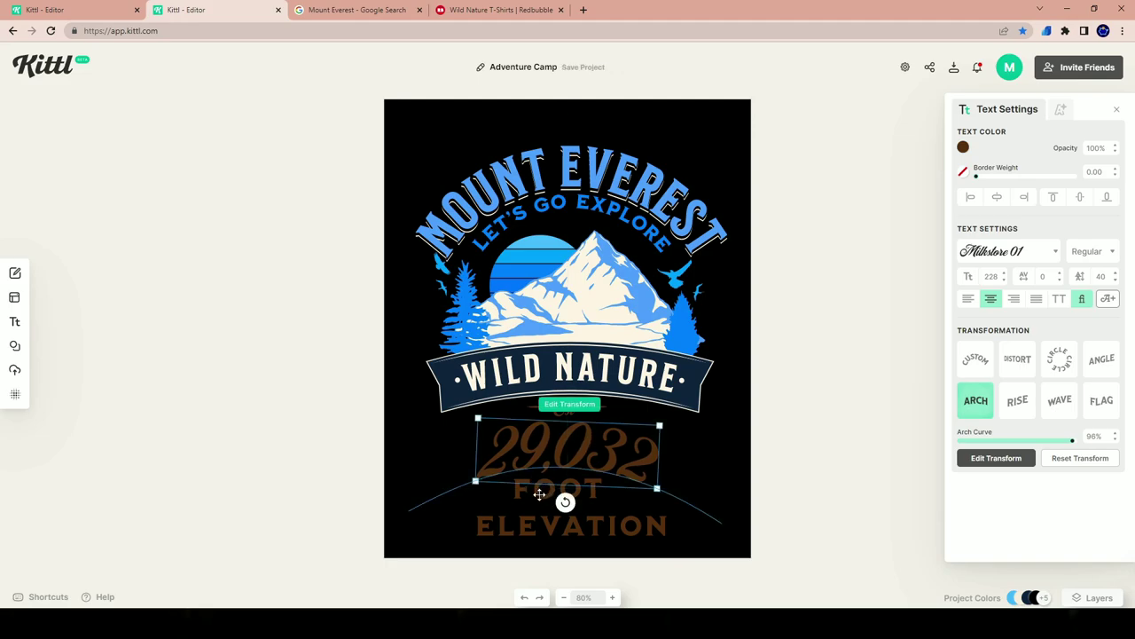
left_click(543, 493)
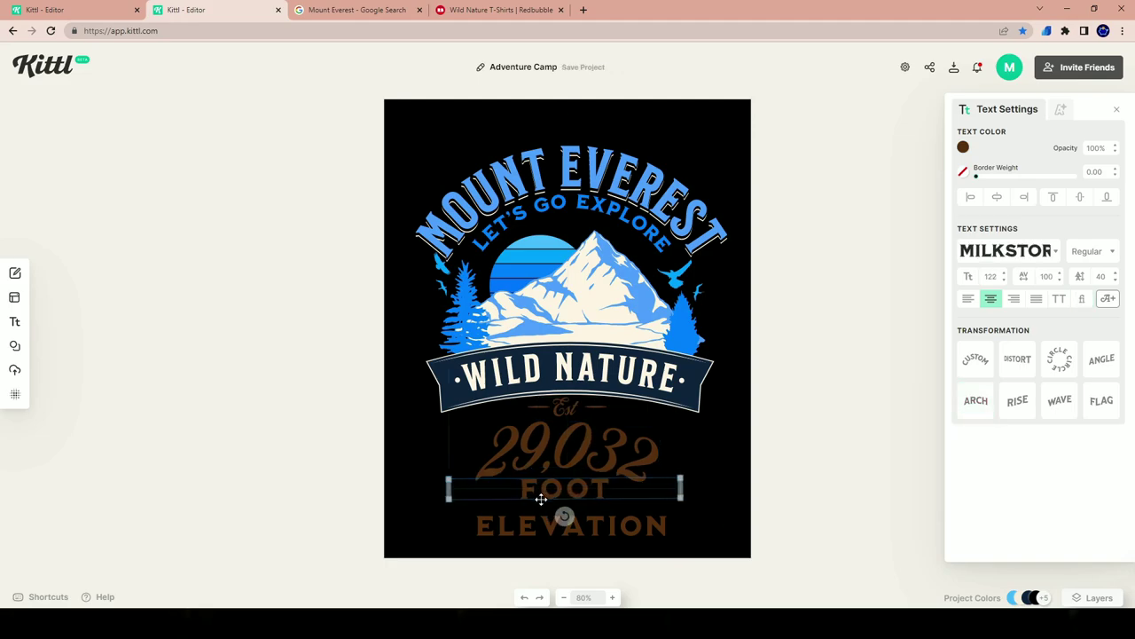
- Move the ELEVATION text closer under FOOT, enlarge it to font size 196, recentre it and level it at 0°
left_click(540, 522)
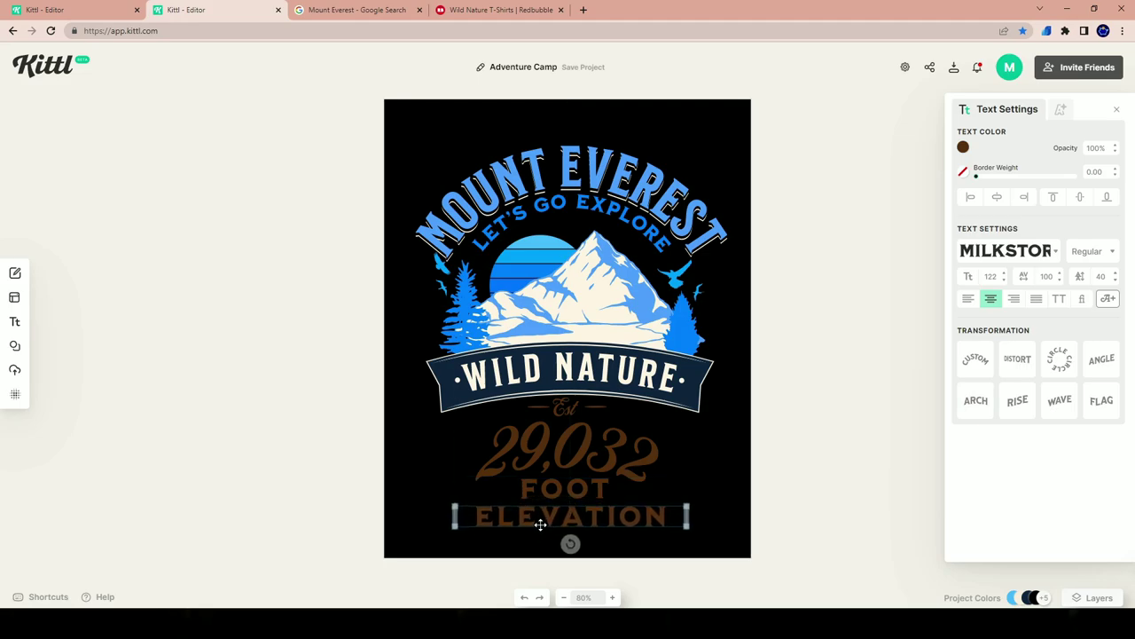
left_click_drag(453, 530, 329, 554)
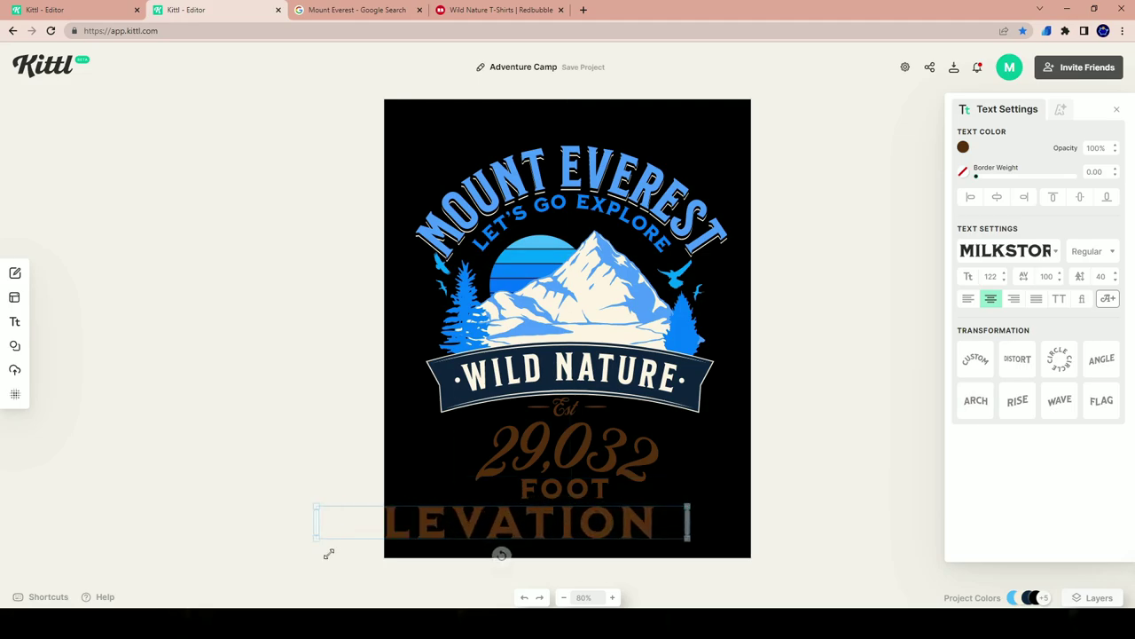
left_click_drag(538, 523, 583, 527)
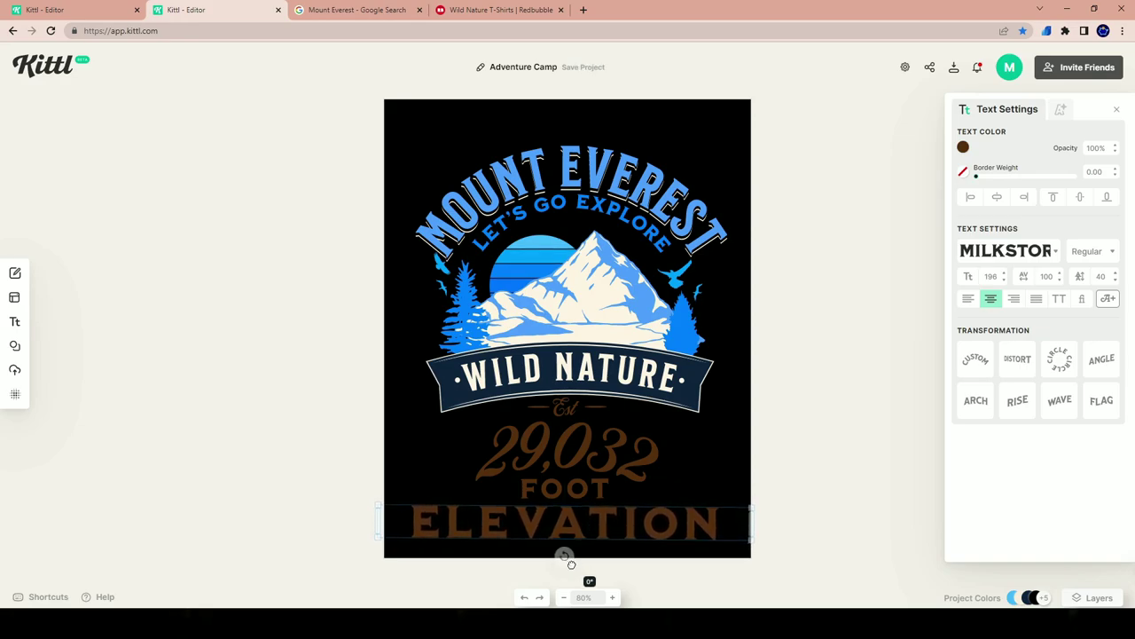
left_click_drag(571, 564, 572, 566)
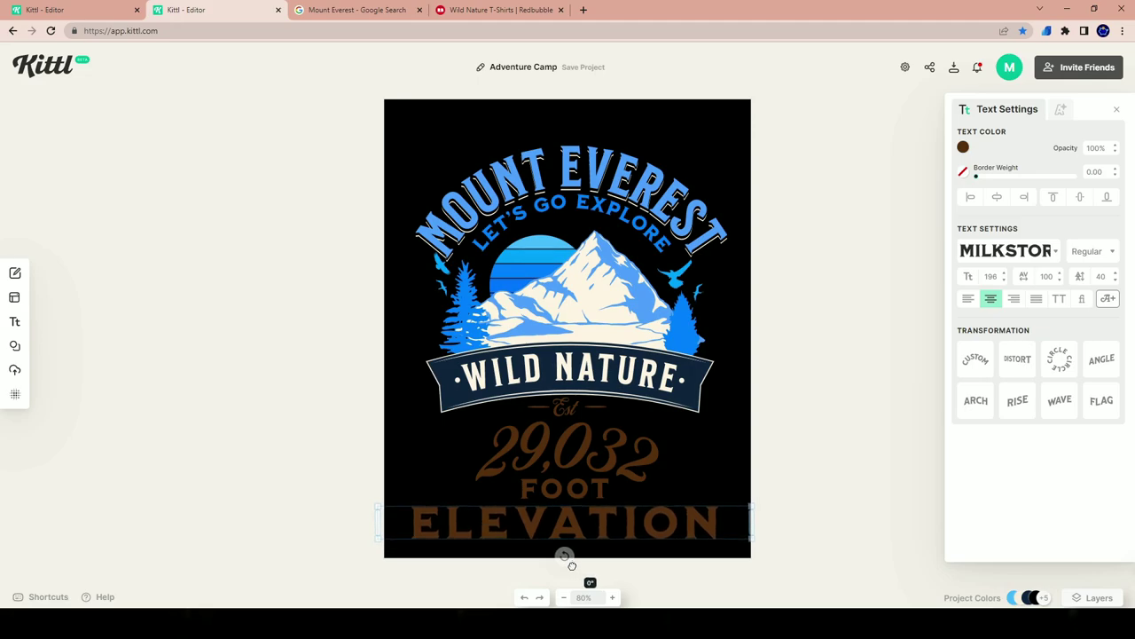
left_click(865, 474)
- Adjust the vertical spacing by nudging the 29,032 text up and the ELEVATION text down slightly
left_click(623, 448)
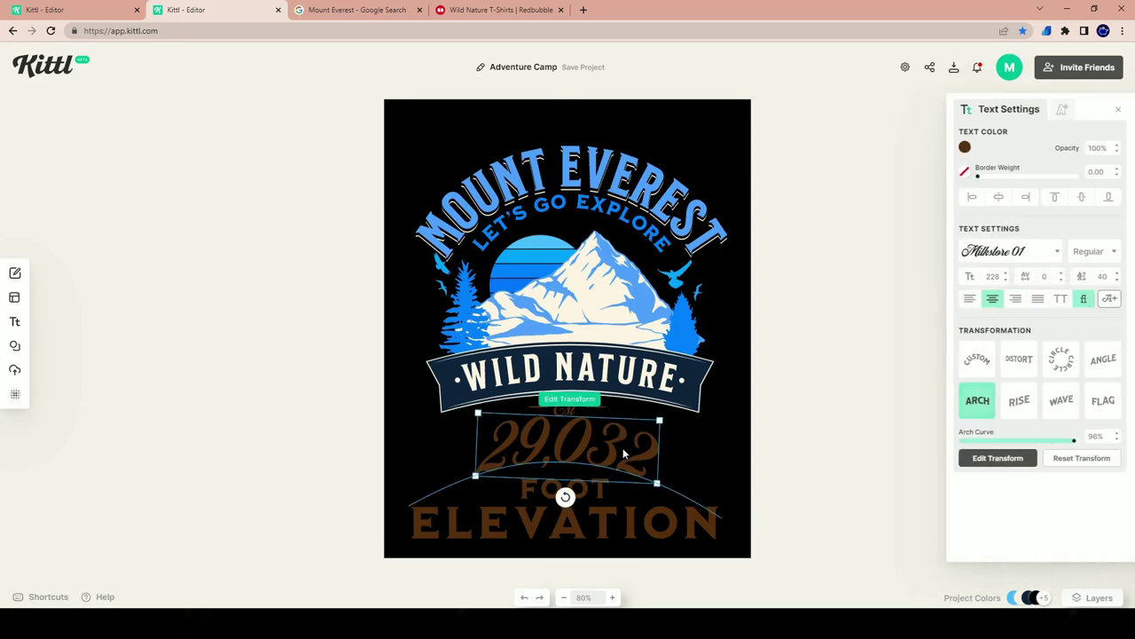
left_click(598, 520)
left_click(581, 436)
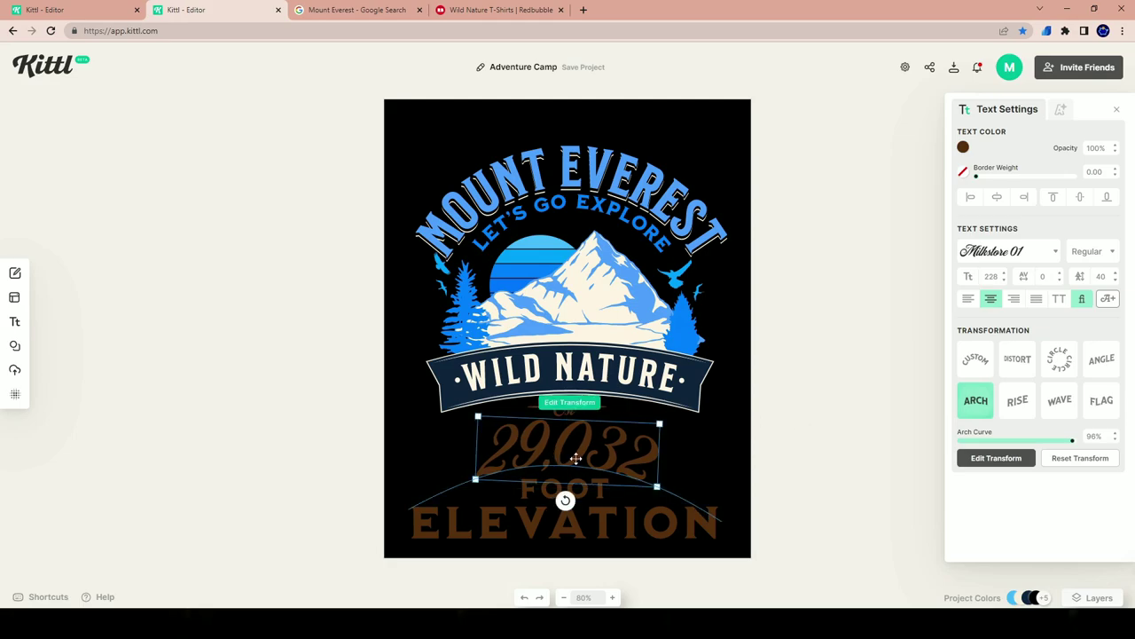
left_click(413, 516)
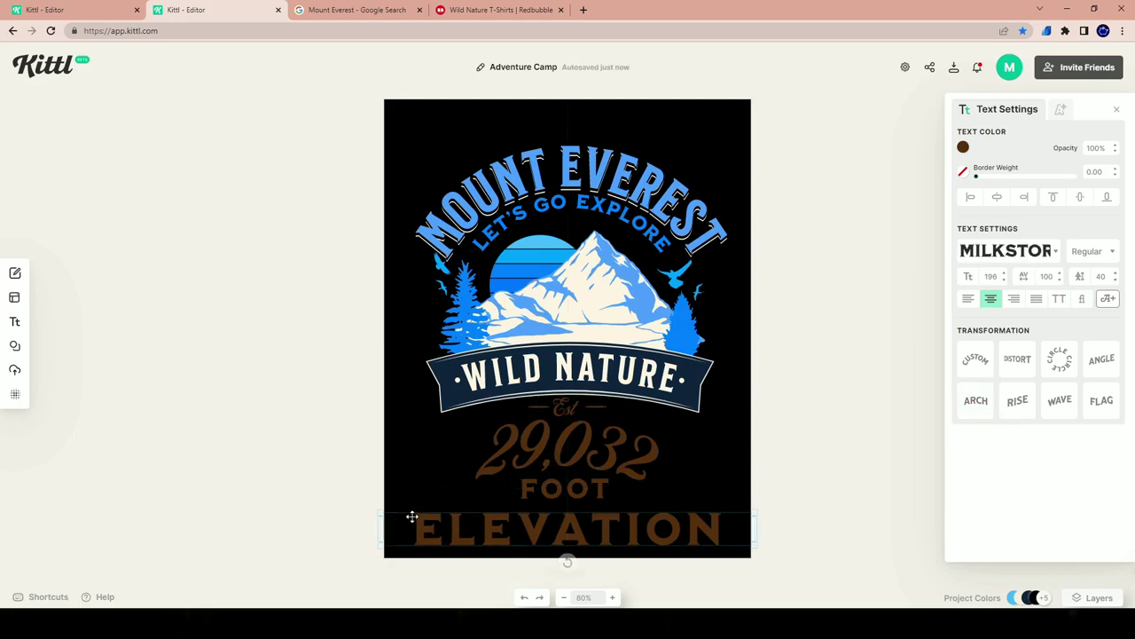
- Lower the starting end of the 29,032 text's curve to bring its arch curve to 100%
left_click(578, 457)
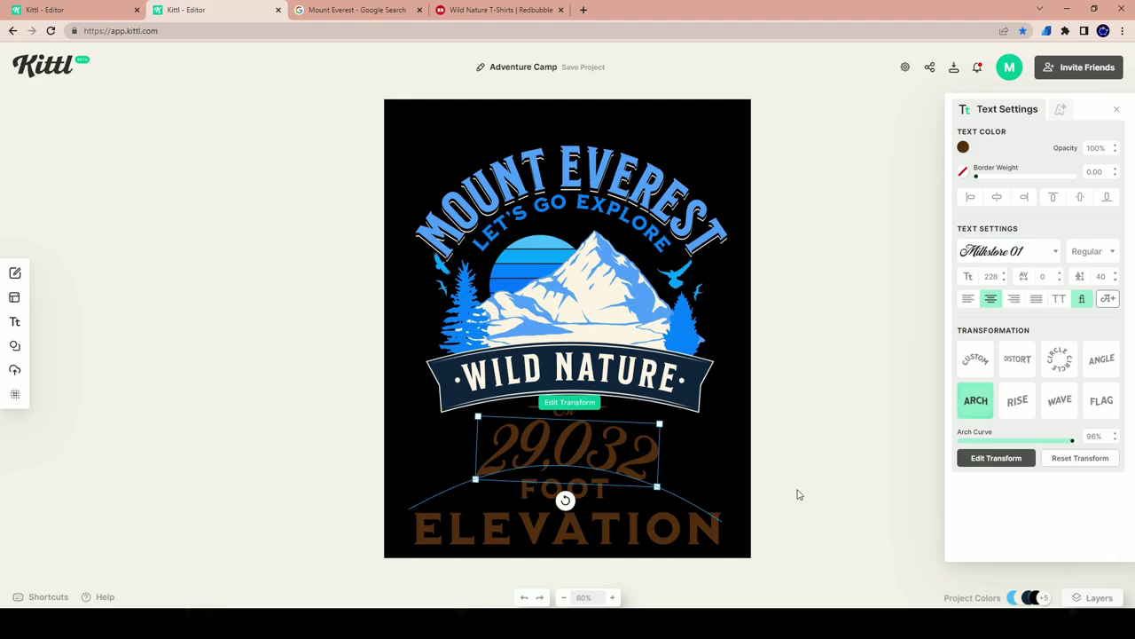
left_click(997, 457)
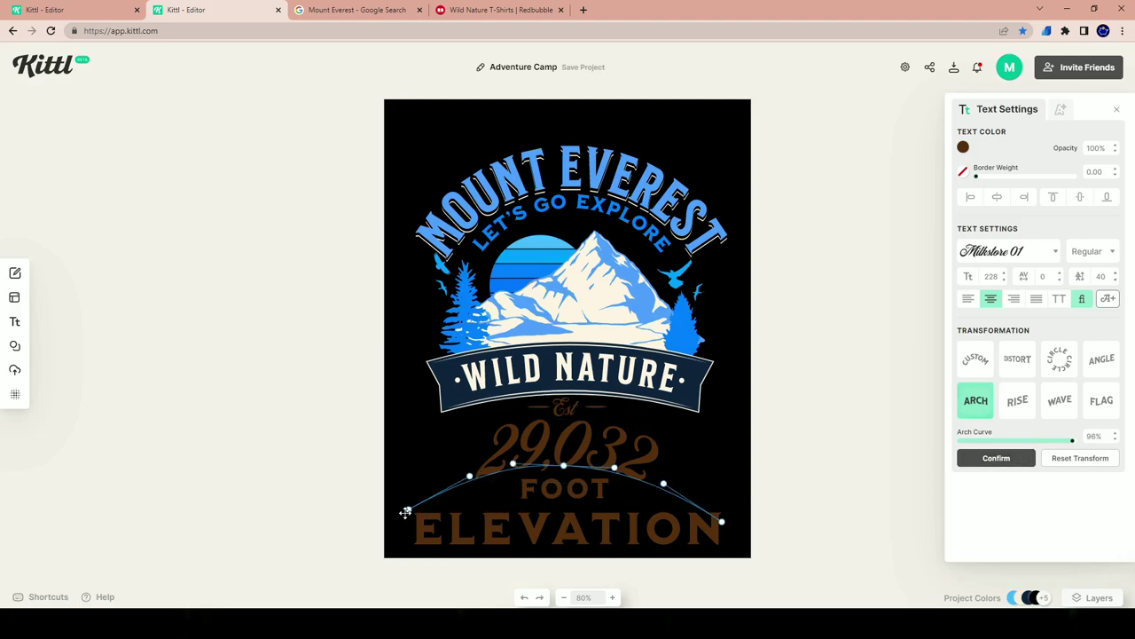
left_click_drag(405, 513, 408, 522)
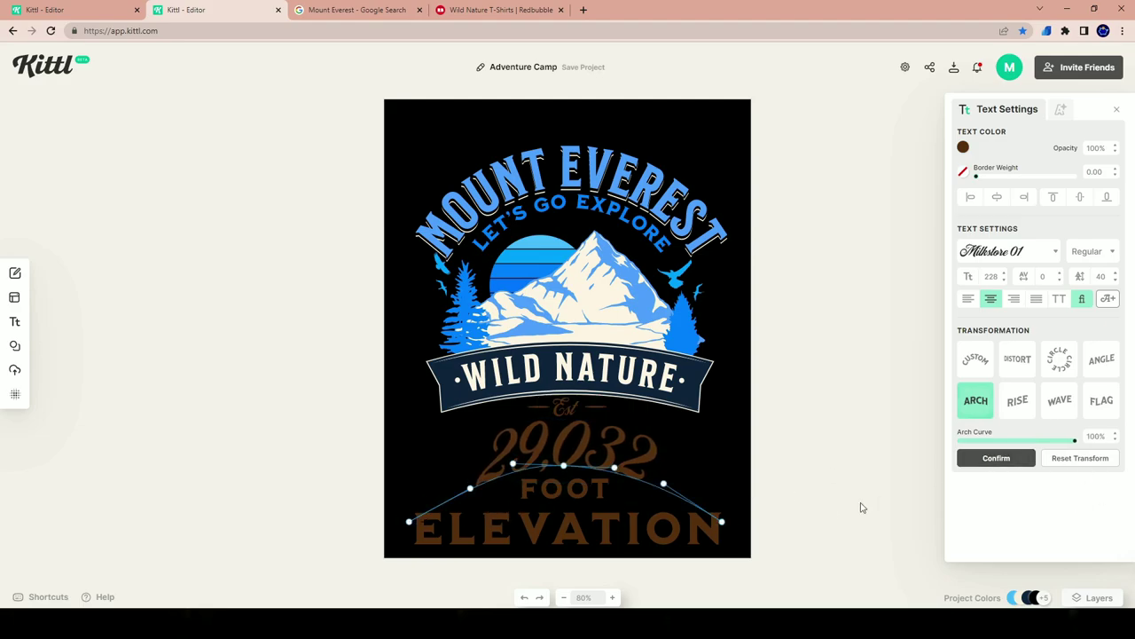
left_click(672, 472)
- Tighten the spacing of the 29,032, FOOT and ELEVATION texts by nudging each slightly upward
left_click(641, 461)
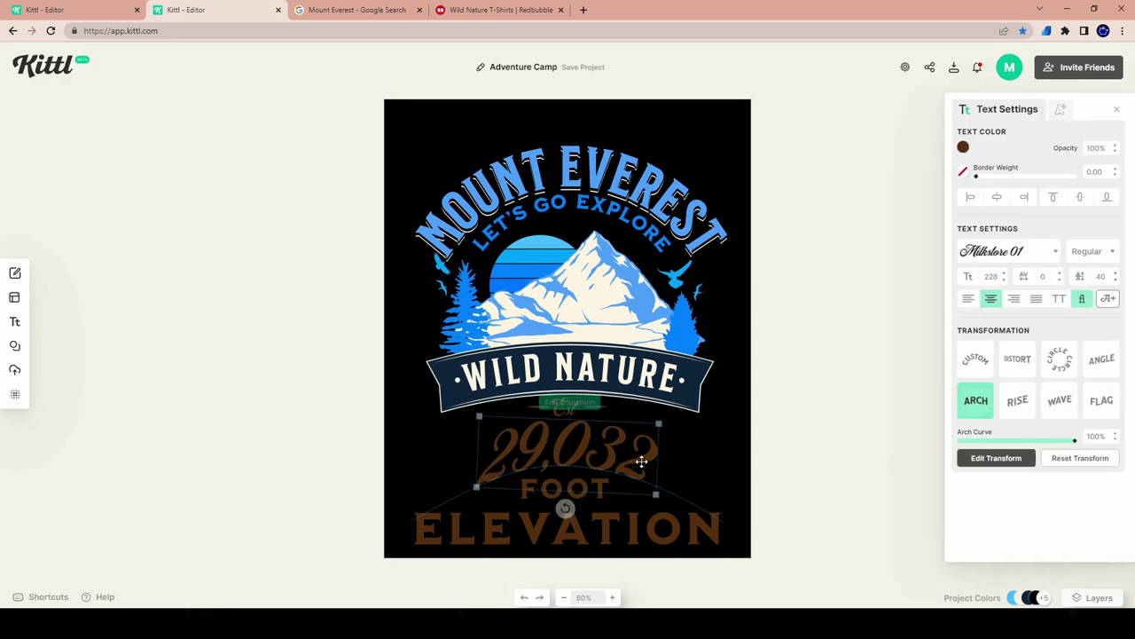
left_click(591, 494)
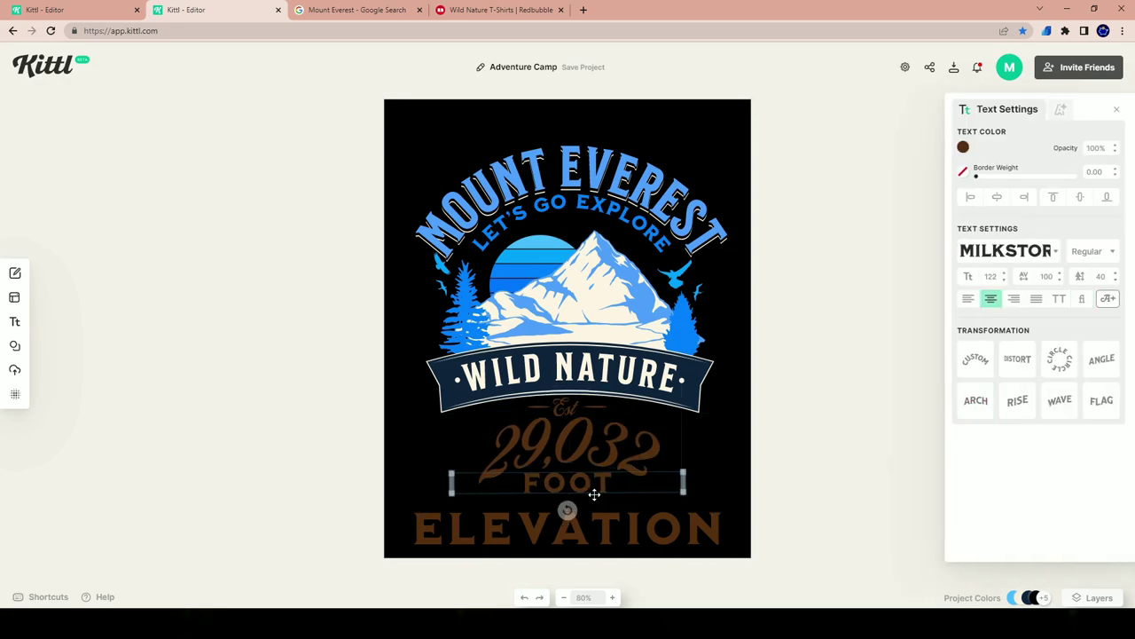
left_click(602, 446)
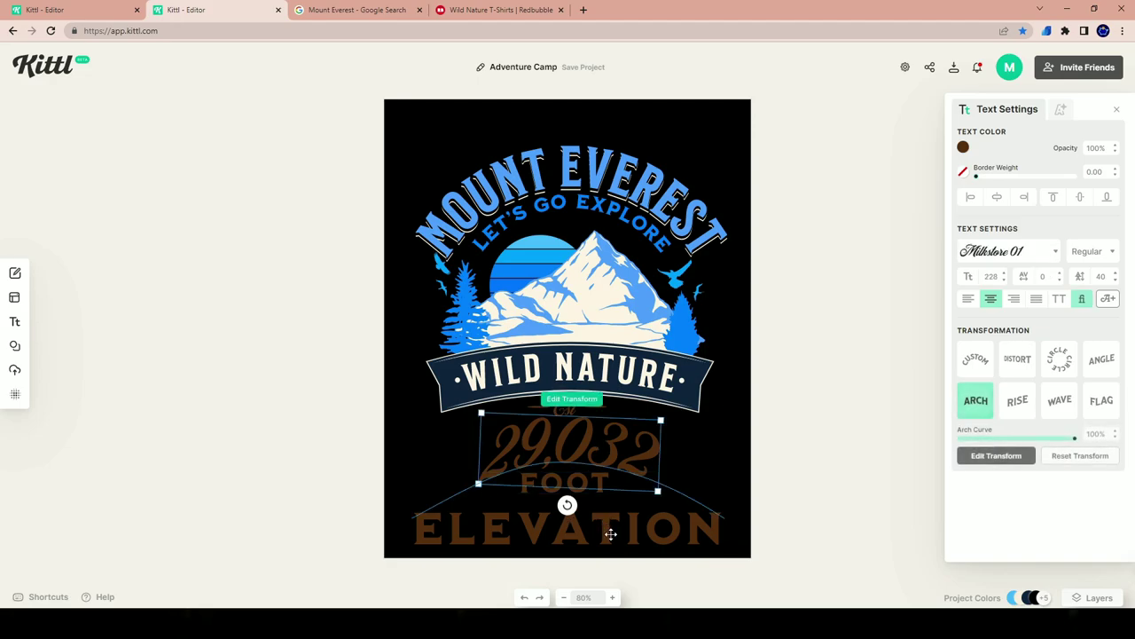
left_click_drag(611, 533, 611, 523)
left_click(685, 444)
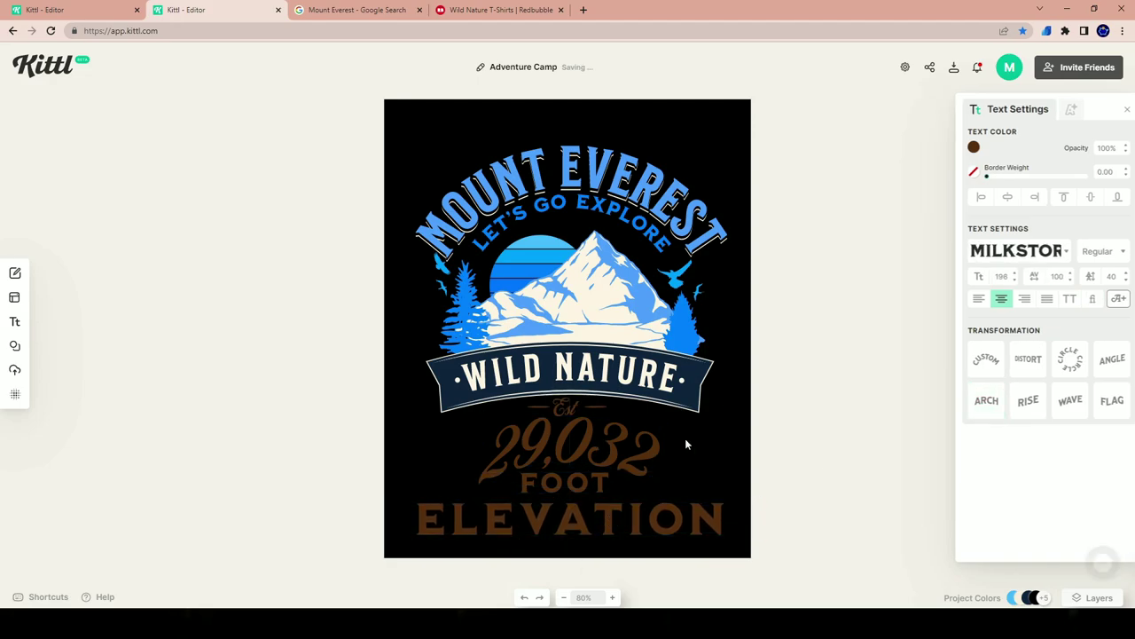
- Recolor the brown FOOT and ELEVATION texts to the palette's bright blue
left_click(579, 483)
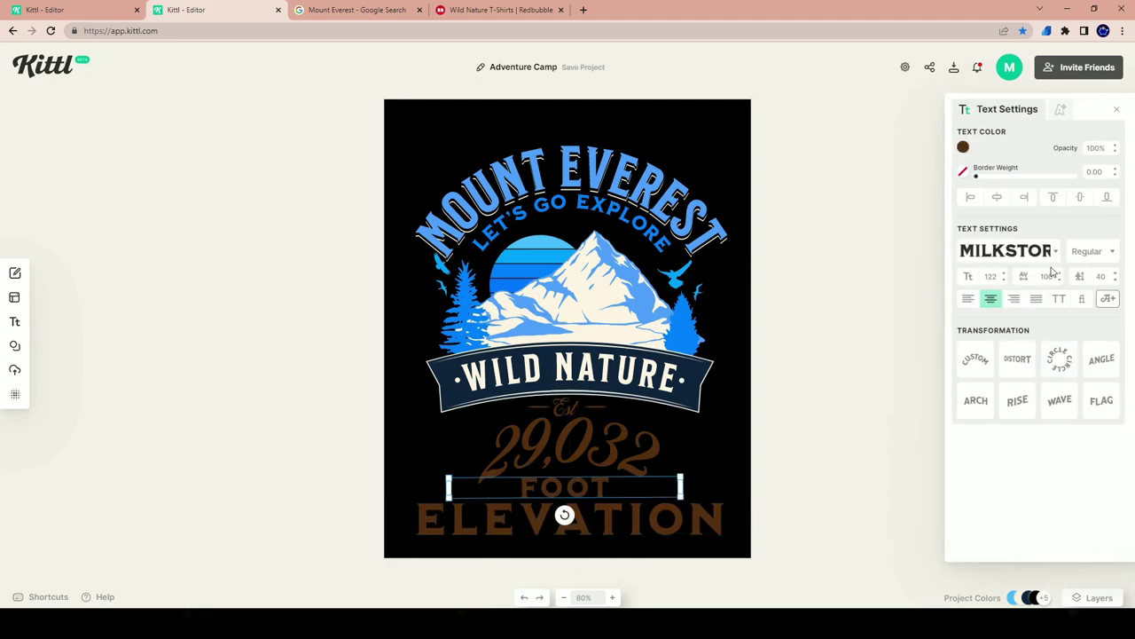
left_click(964, 147)
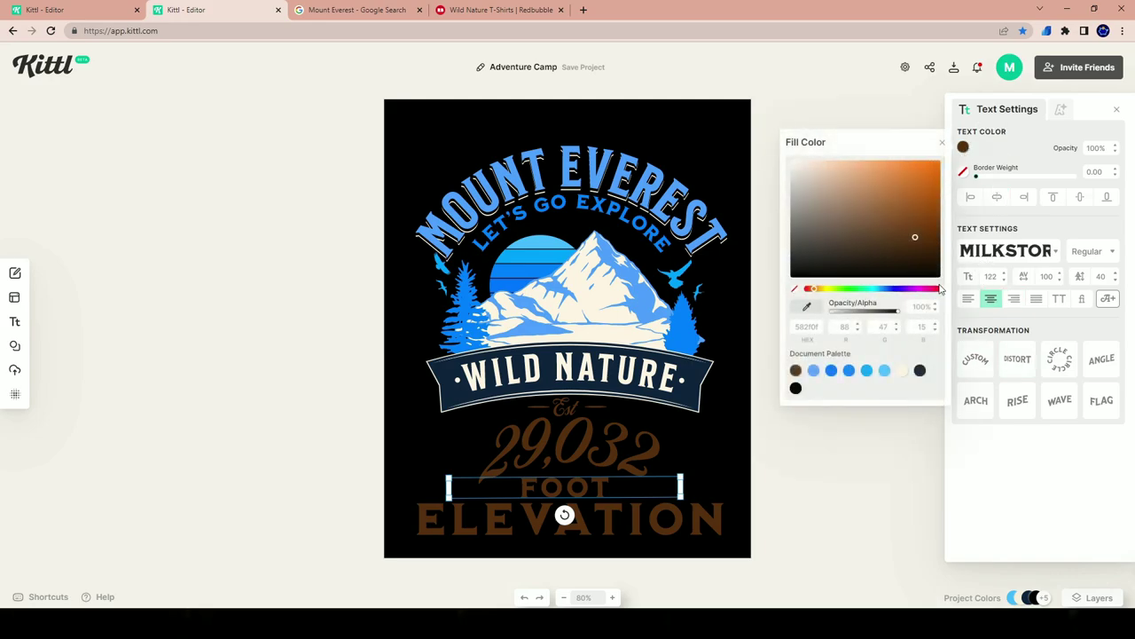
left_click(865, 371)
left_click(624, 510)
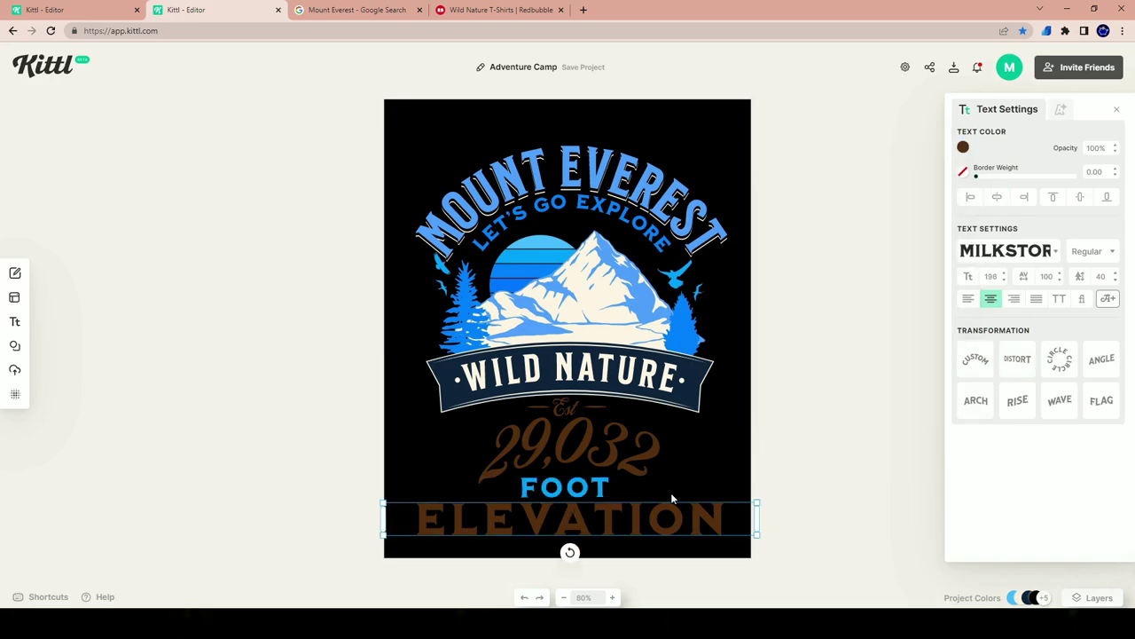
left_click(964, 146)
left_click(867, 370)
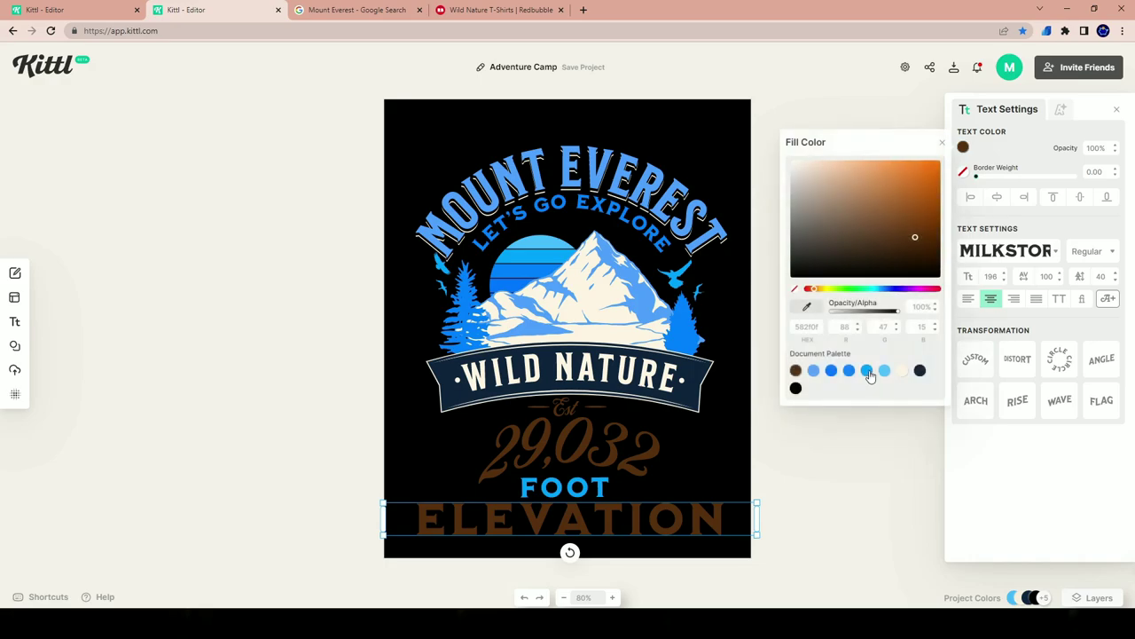
left_click(633, 452)
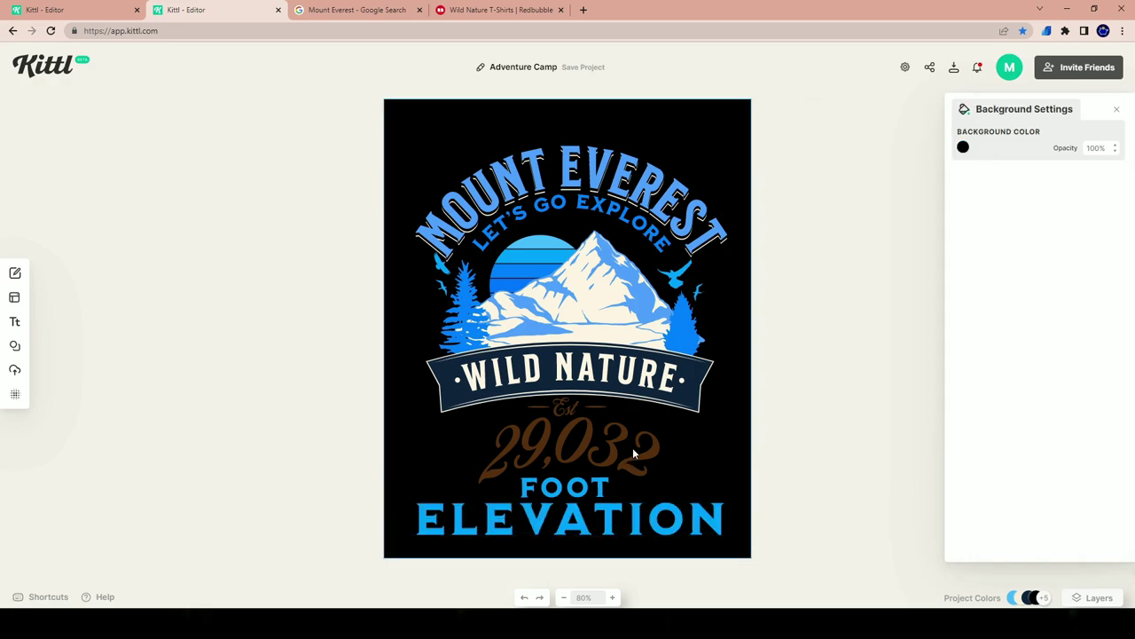
- Recolor the brown 29,032 text to the palette's blue 0074ff
left_click(572, 434)
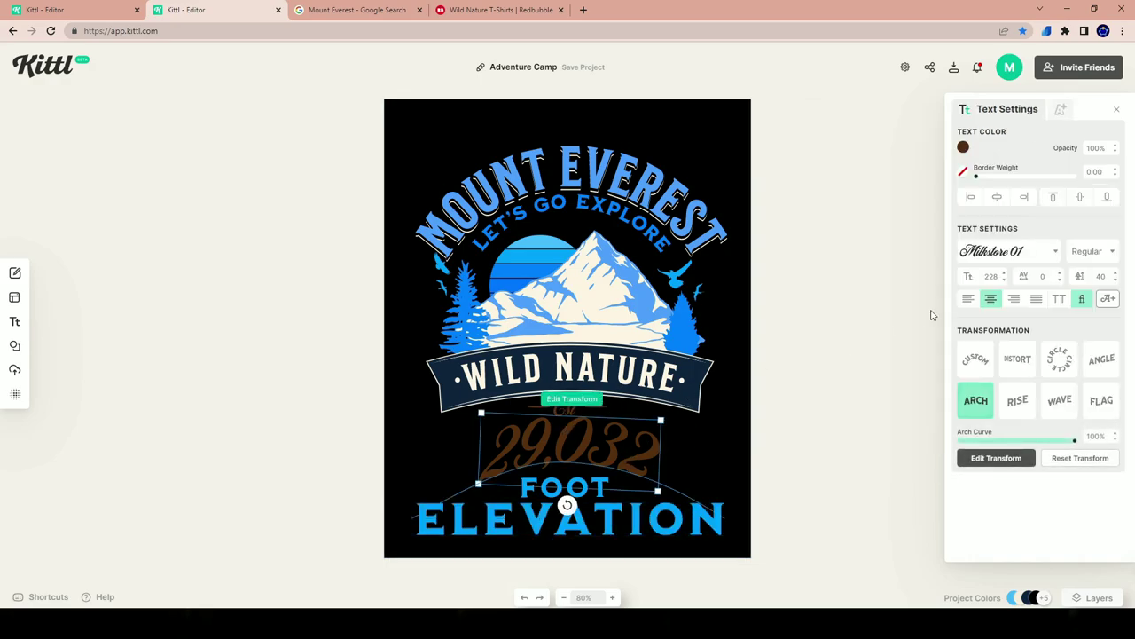
left_click(963, 146)
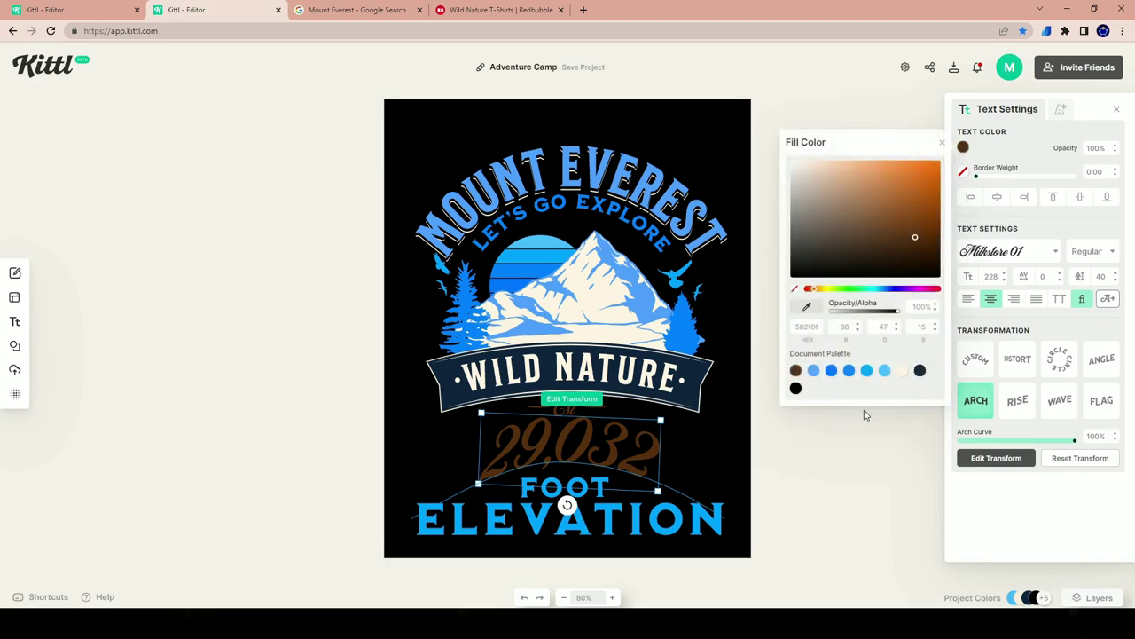
left_click(831, 372)
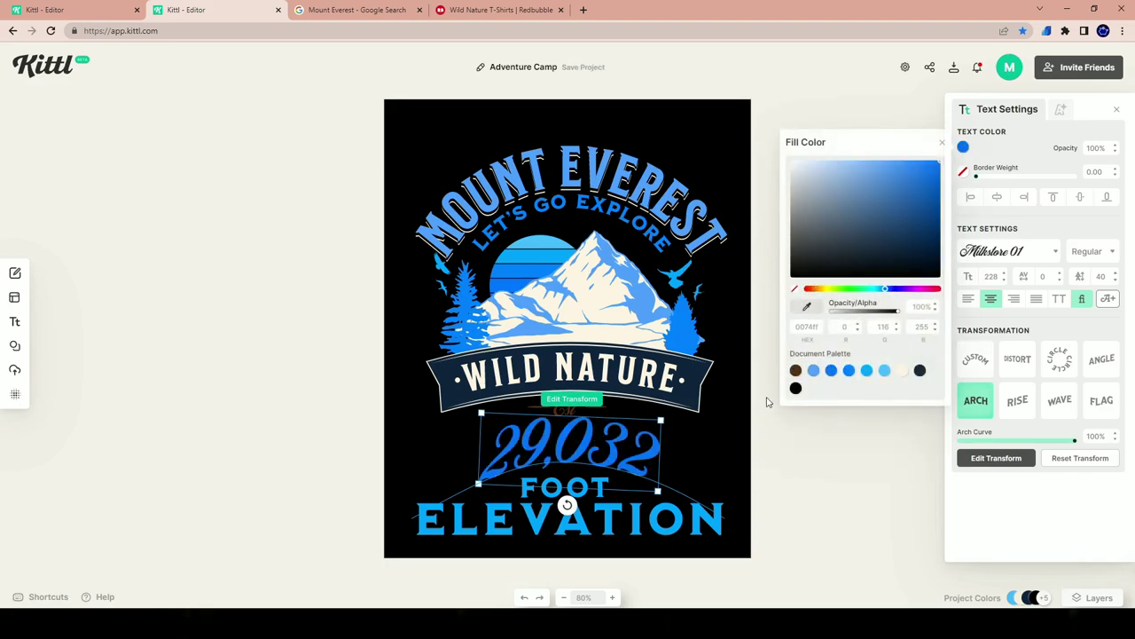
- Recolor the Est text to the palette's light blue 4f9fff and the lines flanking it to blue 0074ff
left_click(566, 409)
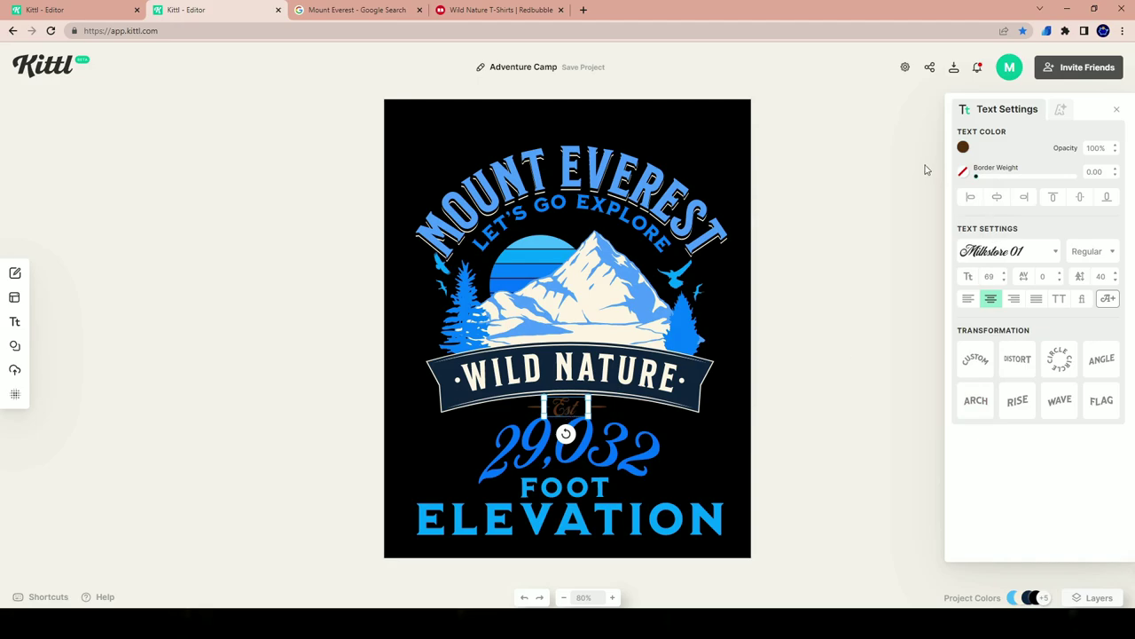
left_click(963, 146)
left_click(814, 370)
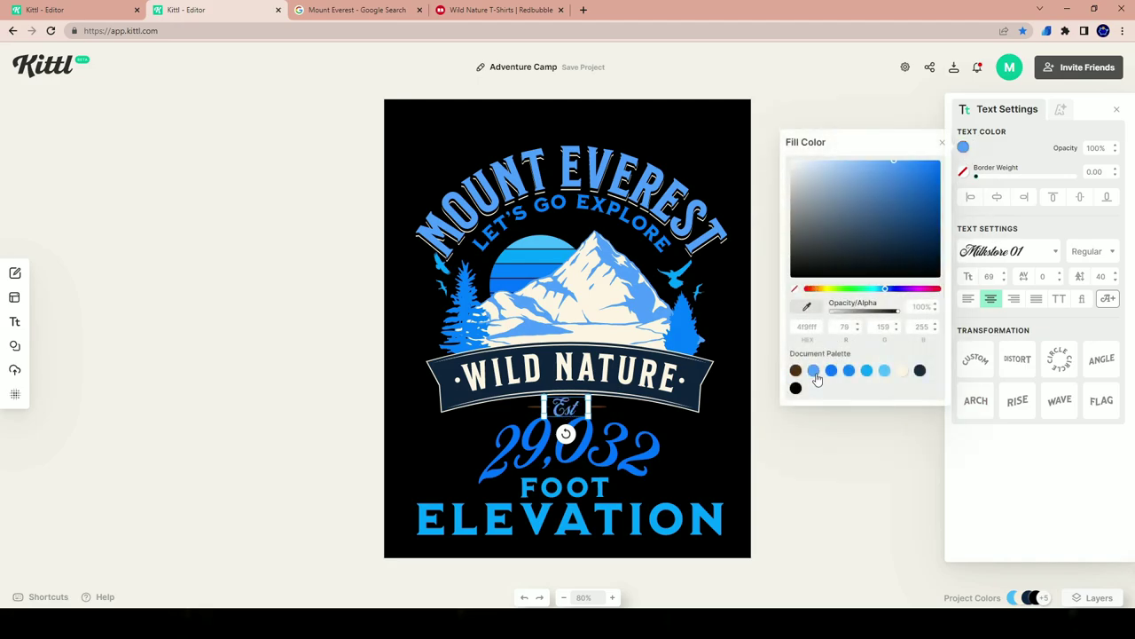
left_click(602, 409)
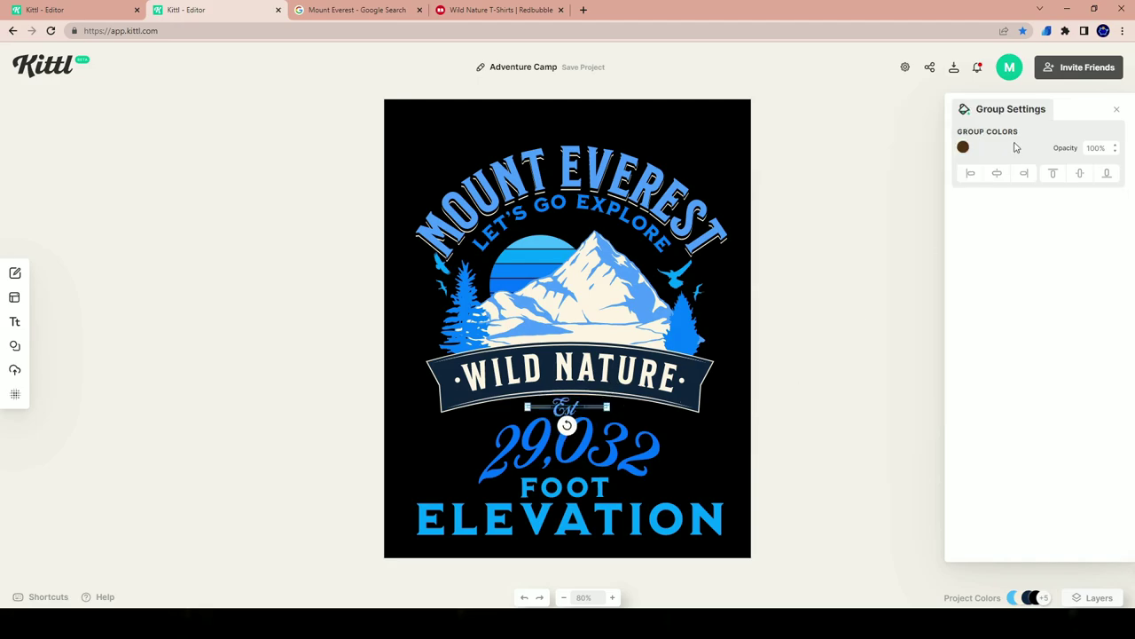
left_click(963, 147)
left_click(831, 370)
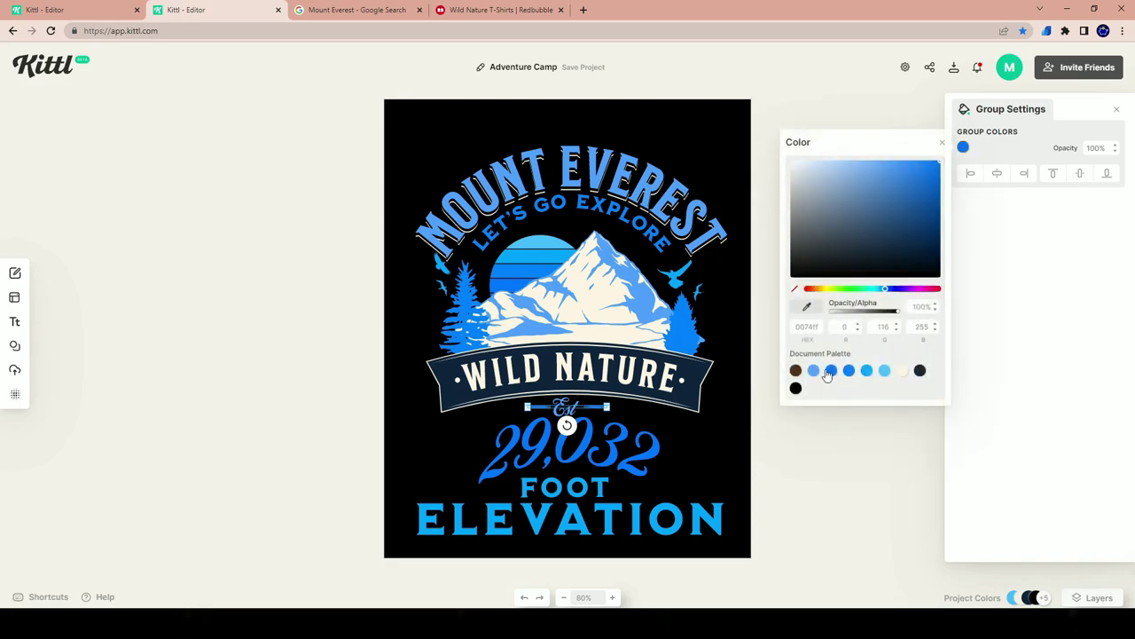
left_click(764, 449)
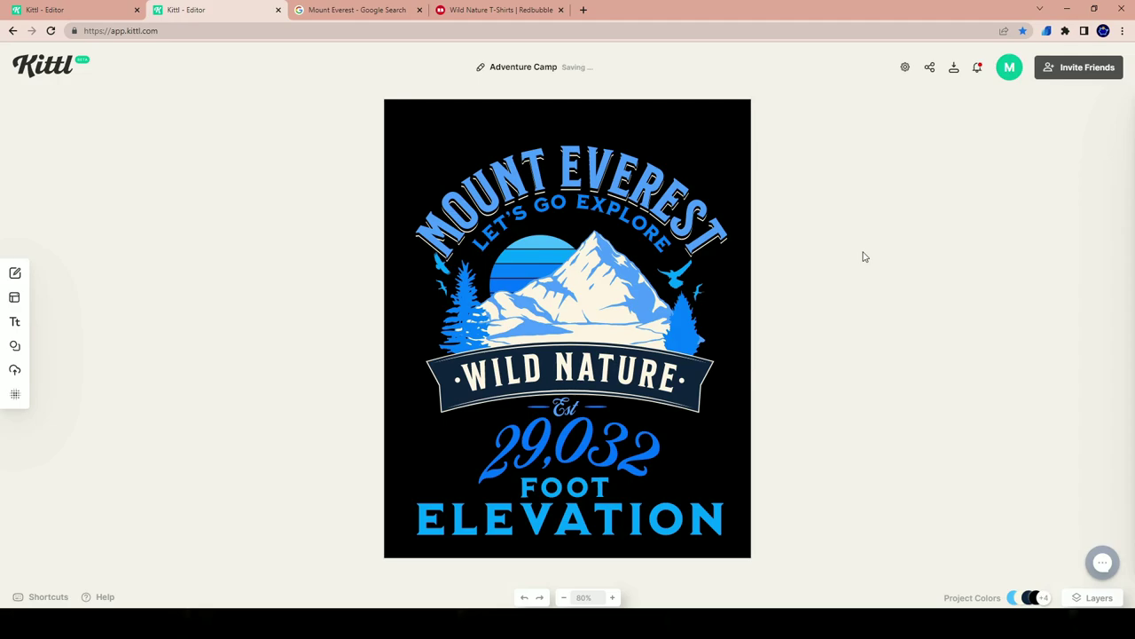
- Make the artboard's black background transparent by lowering its color opacity
left_click(652, 123)
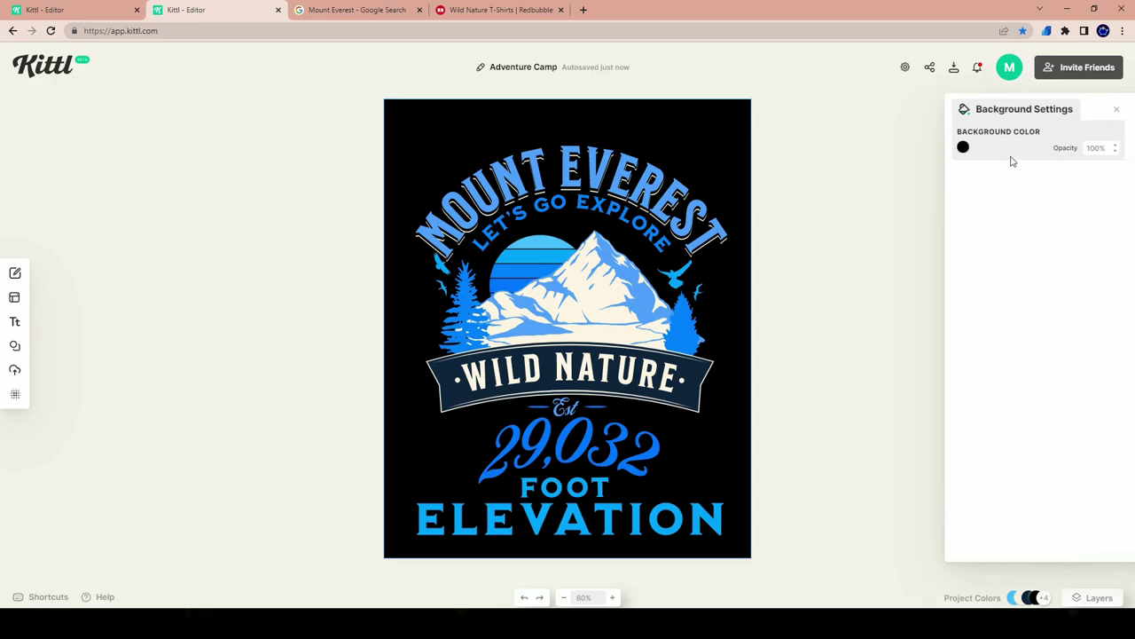
left_click(964, 147)
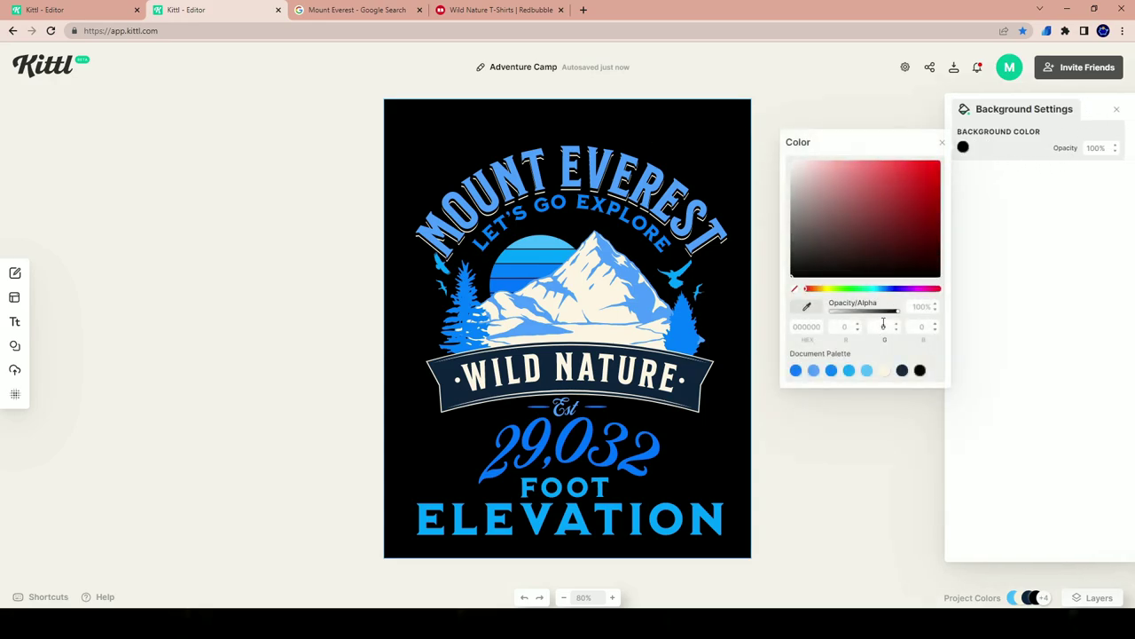
left_click_drag(881, 313, 832, 313)
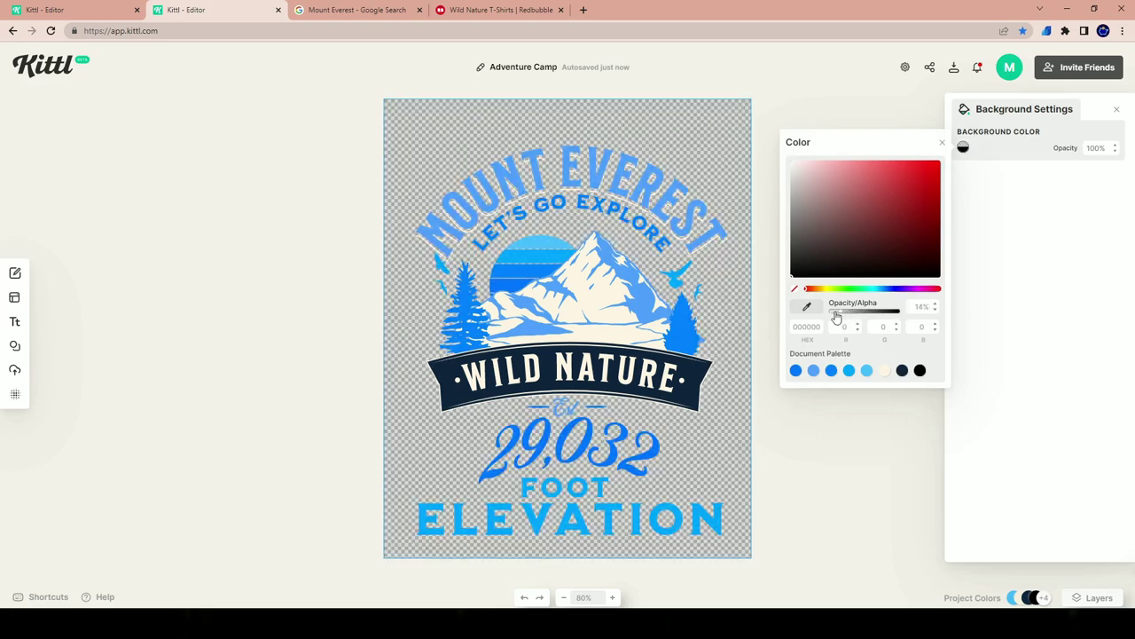
left_click(867, 104)
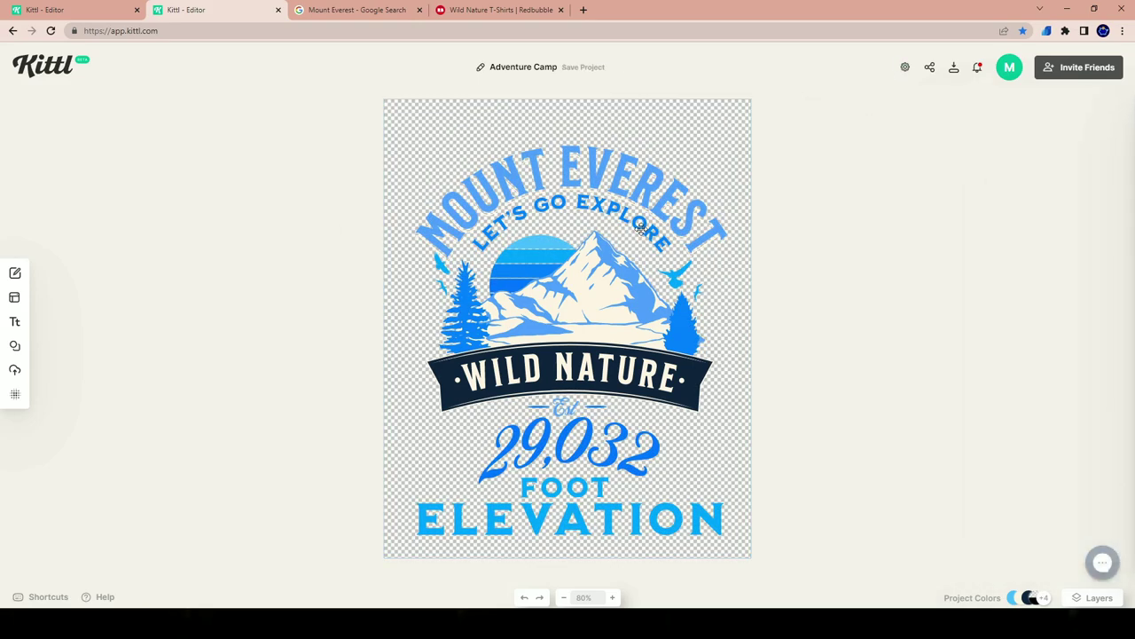
- Check the Forever be Wild and Free design in its own tab, return to Adventure Camp and leave its editor
left_click(84, 9)
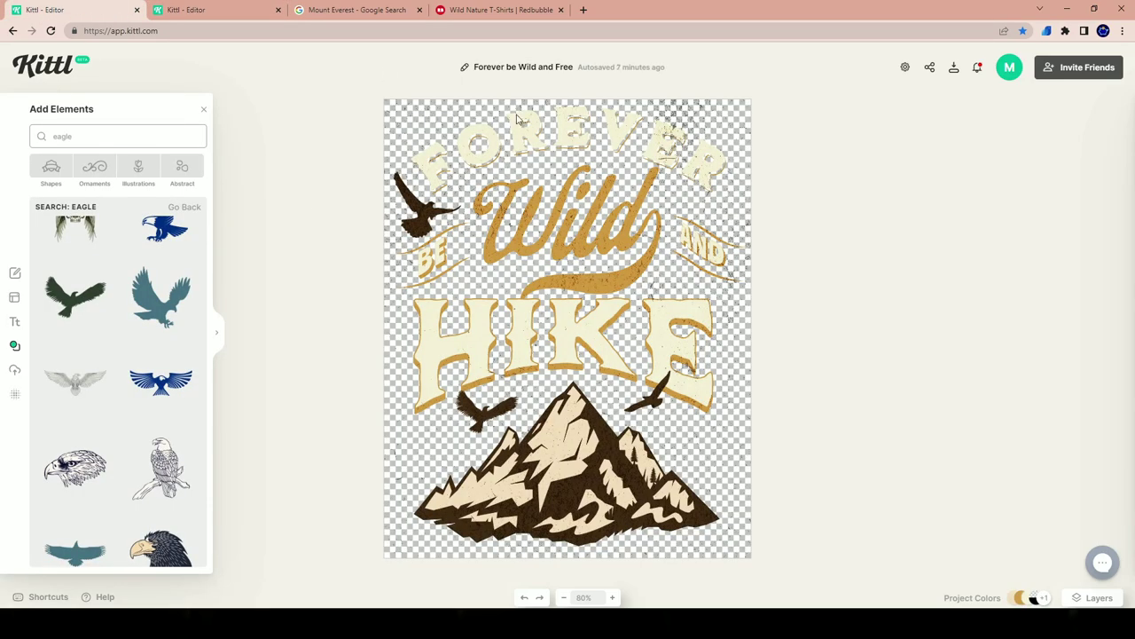
left_click(237, 7)
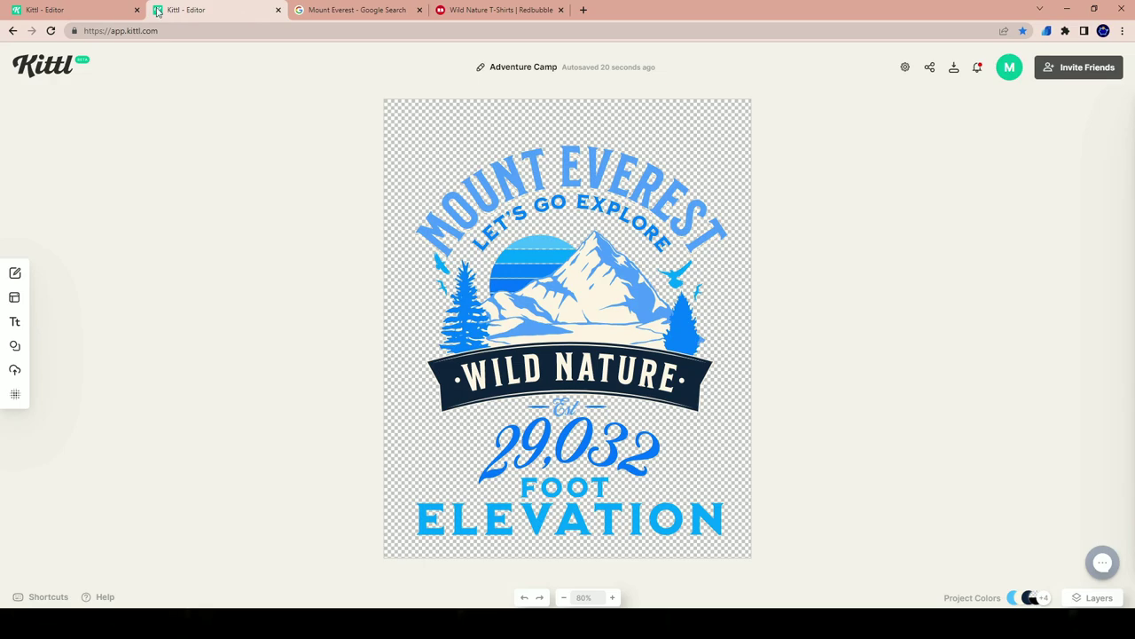
left_click(44, 71)
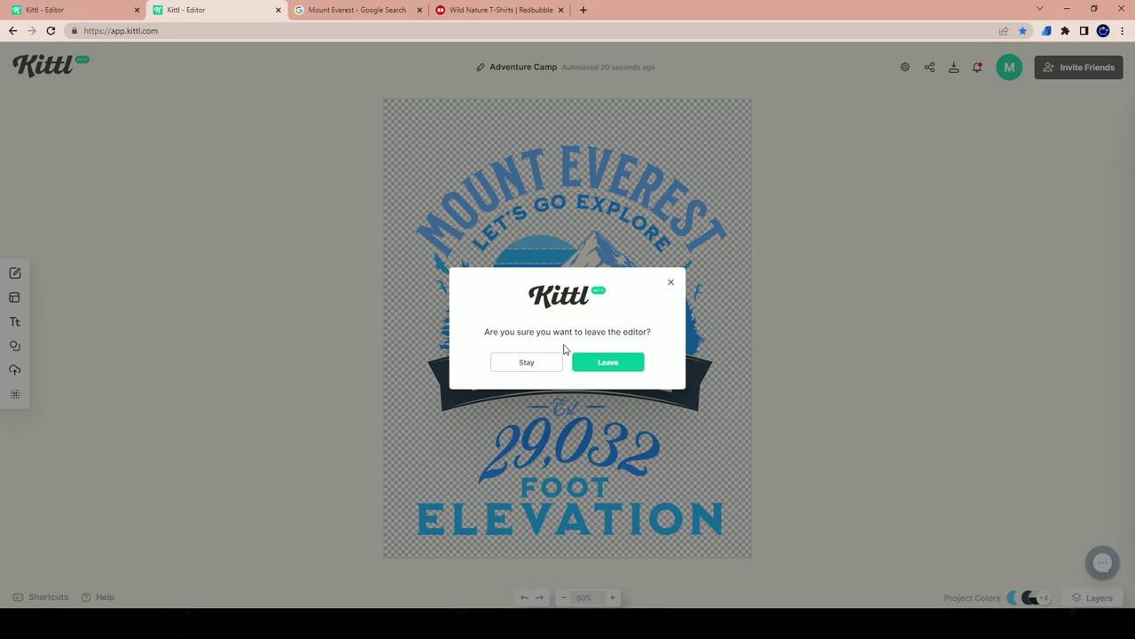
left_click(589, 367)
- Browse the trending featured templates and open the profile's overview of saved projects
scroll(322, 326, "down", 2)
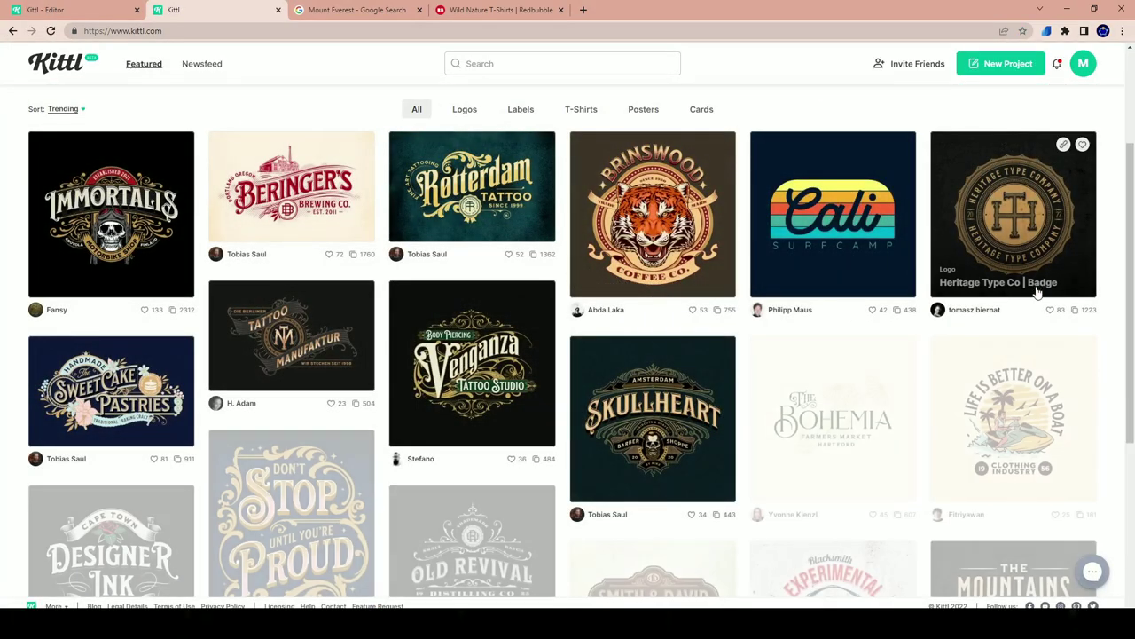
scroll(542, 372, "down", 3)
scroll(556, 280, "down", 6)
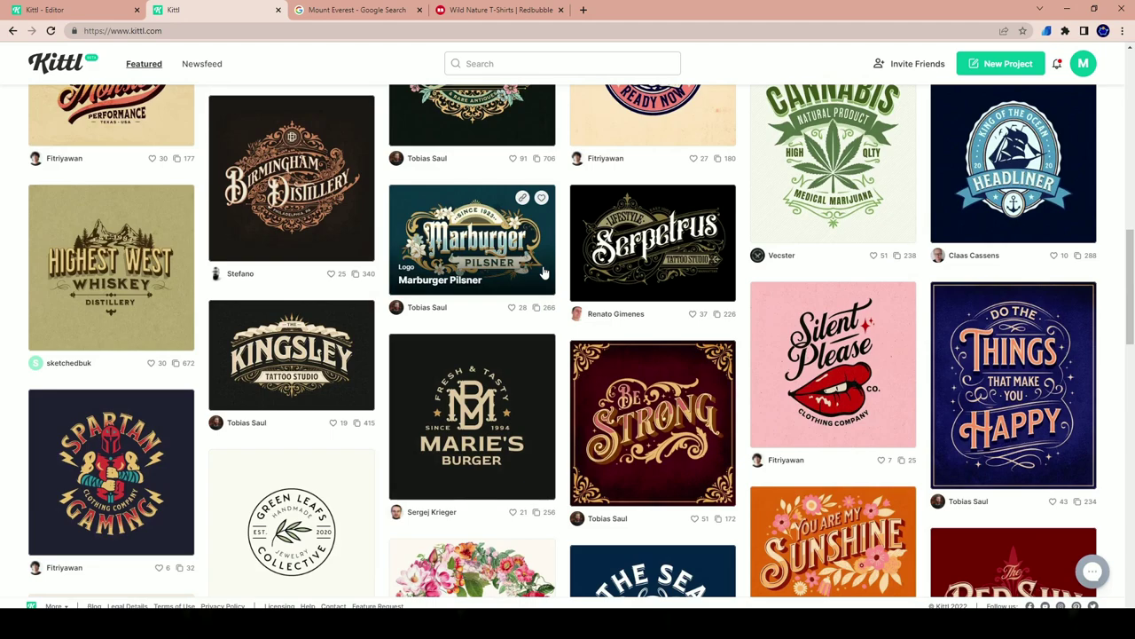
left_click(1083, 63)
left_click(1071, 94)
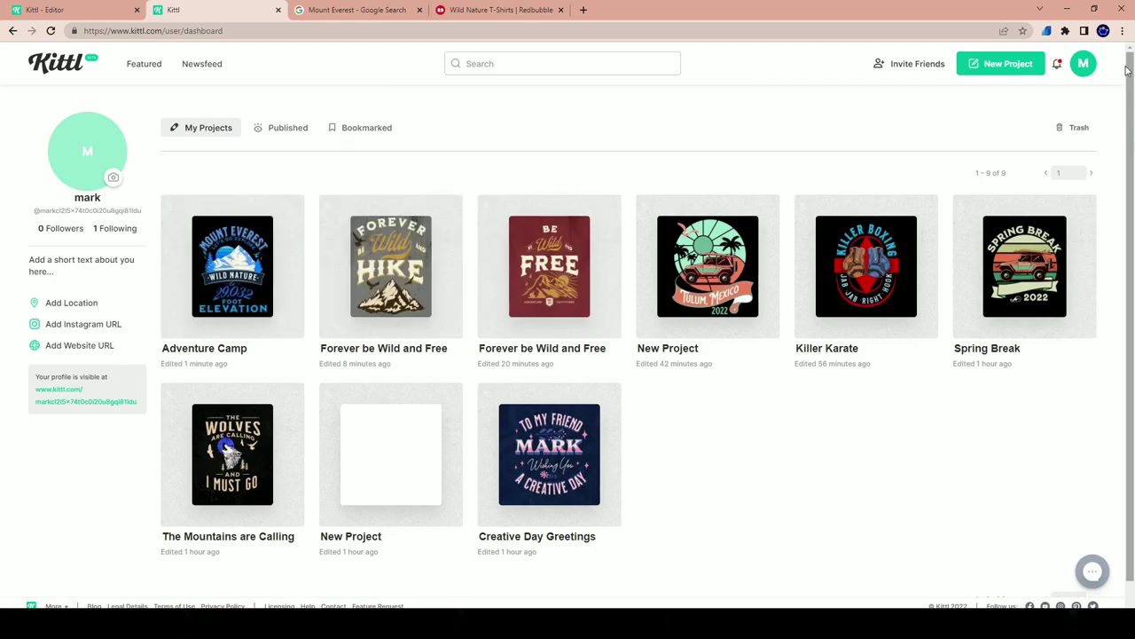
- Open the subscription plans in the account settings and examine what the Expert and Free plans offer
left_click(1076, 66)
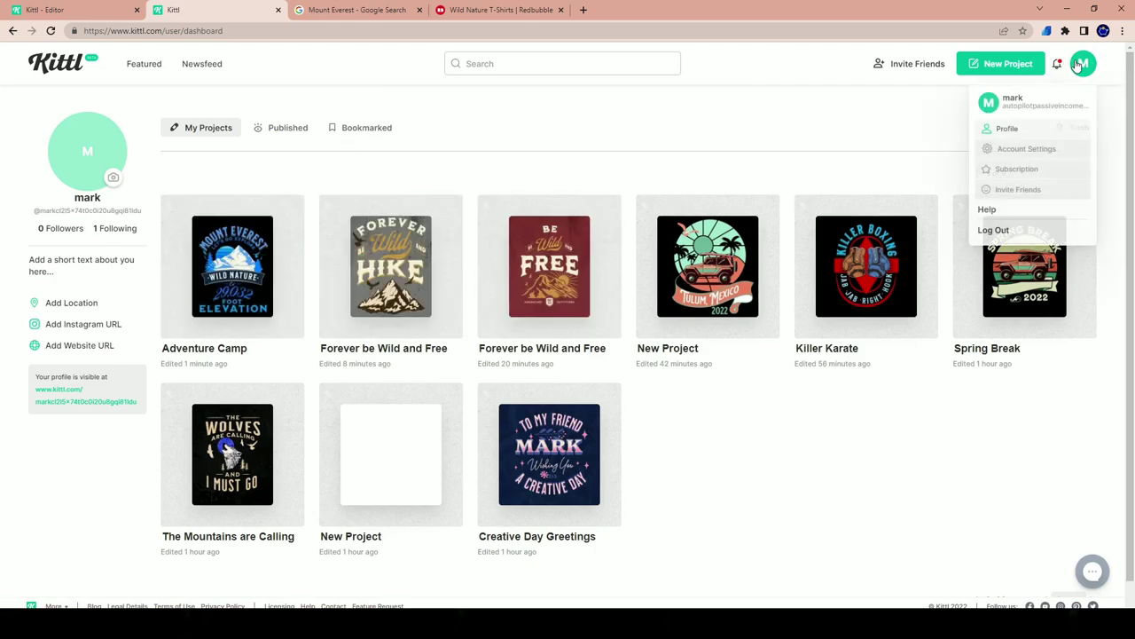
left_click(1017, 151)
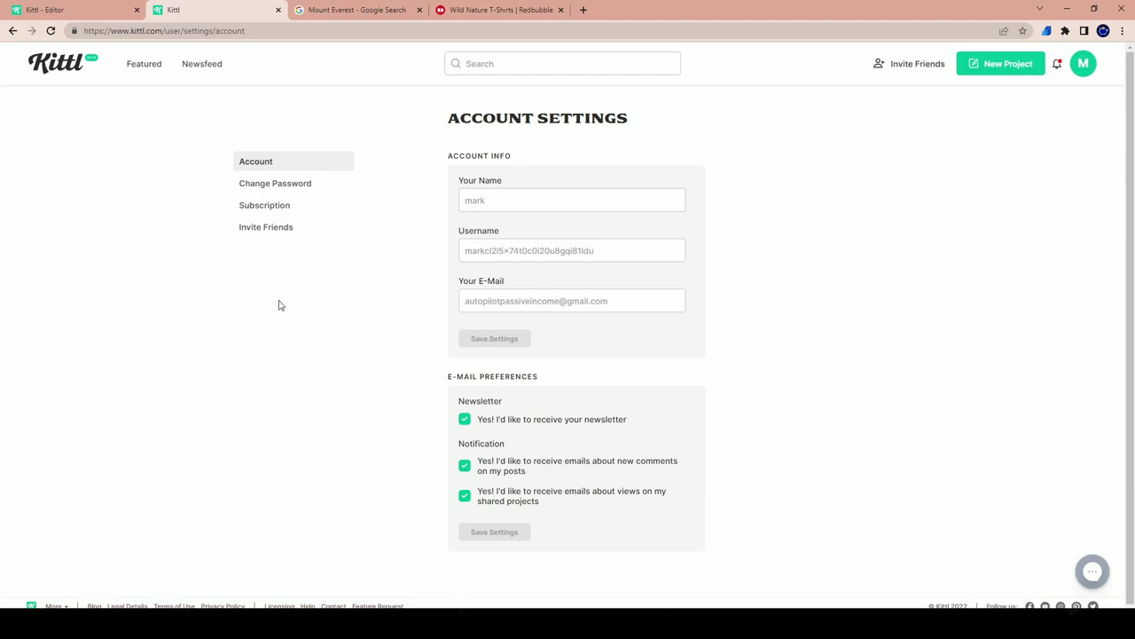
left_click(271, 211)
scroll(960, 438, "down", 3)
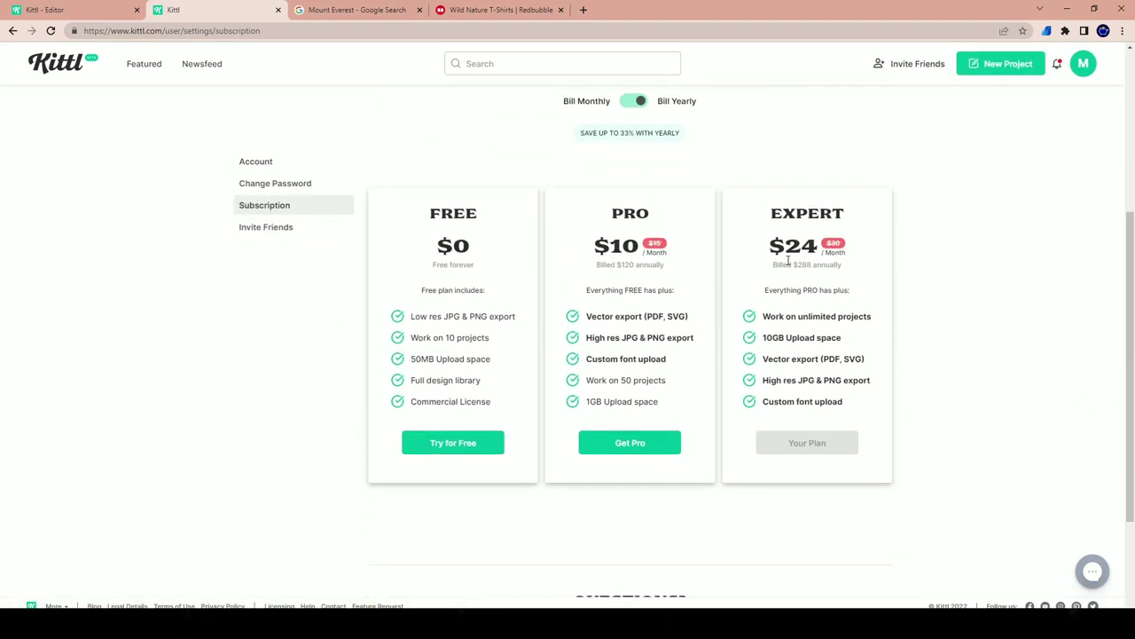
left_click_drag(783, 239, 819, 413)
left_click(854, 380)
left_click_drag(406, 223, 463, 378)
left_click(463, 378)
- Return to the home page and look through the featured template gallery
left_click(78, 71)
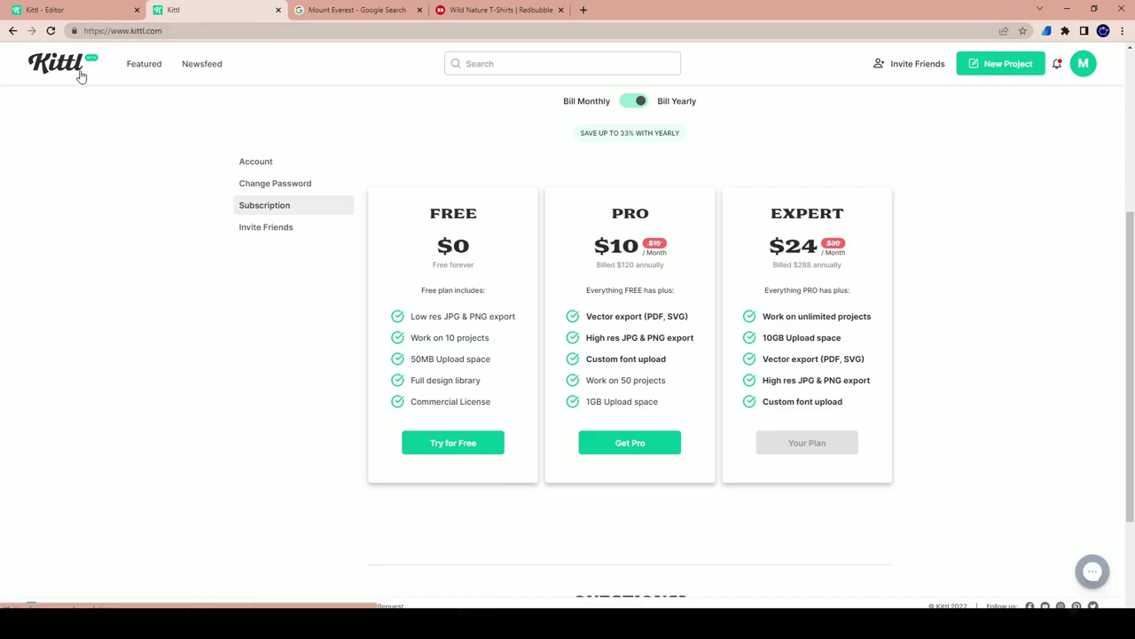
scroll(213, 206, "down", 7)
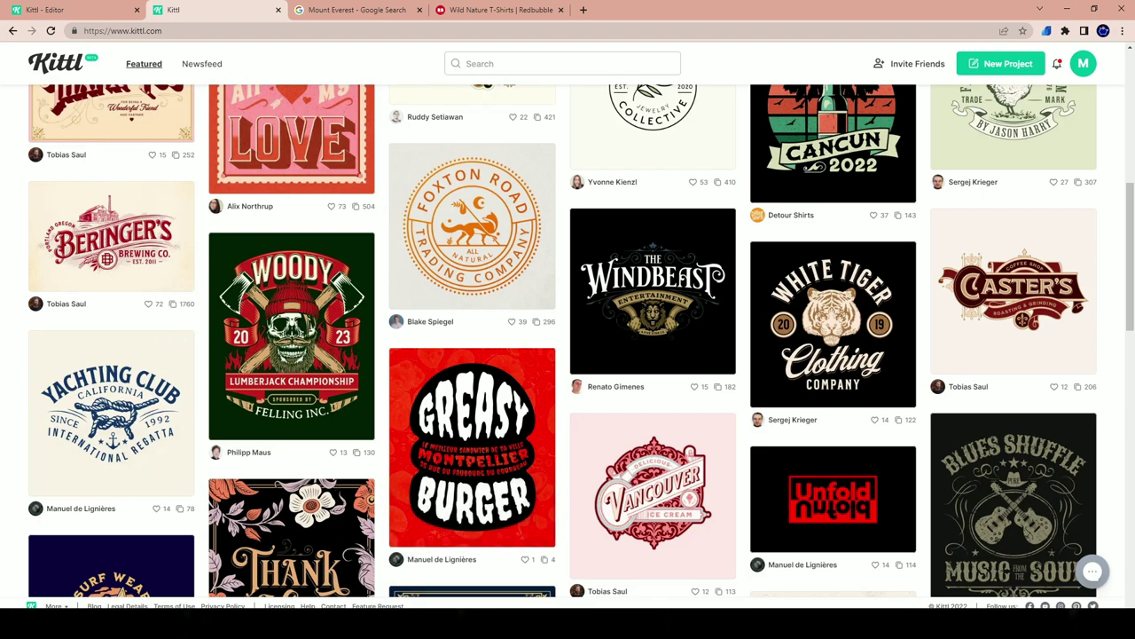
key("alt+Tab")
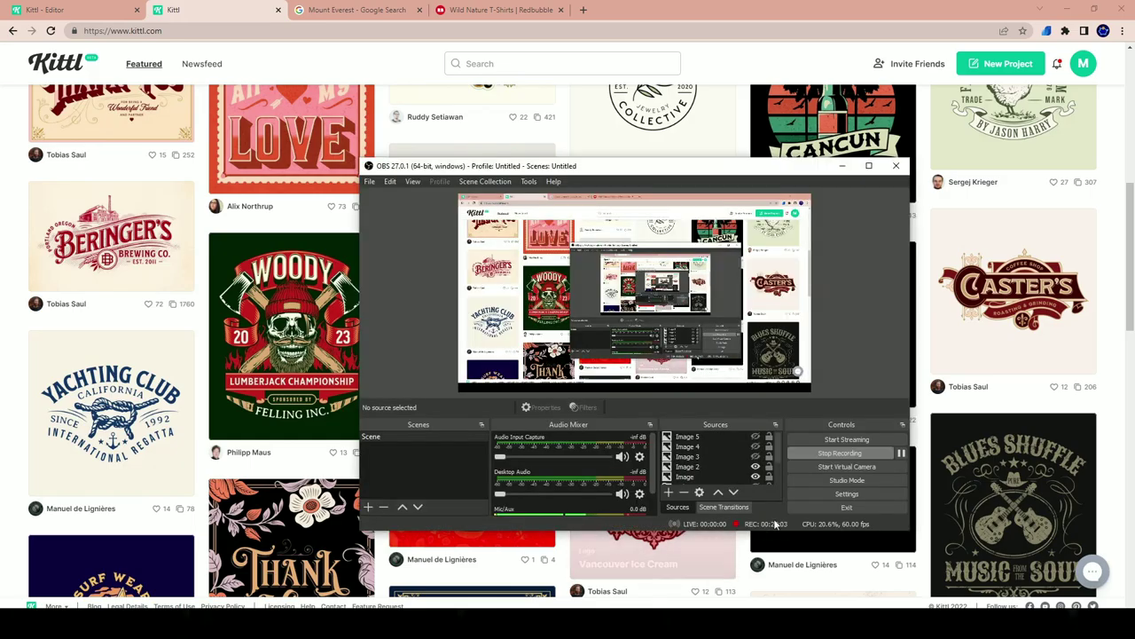